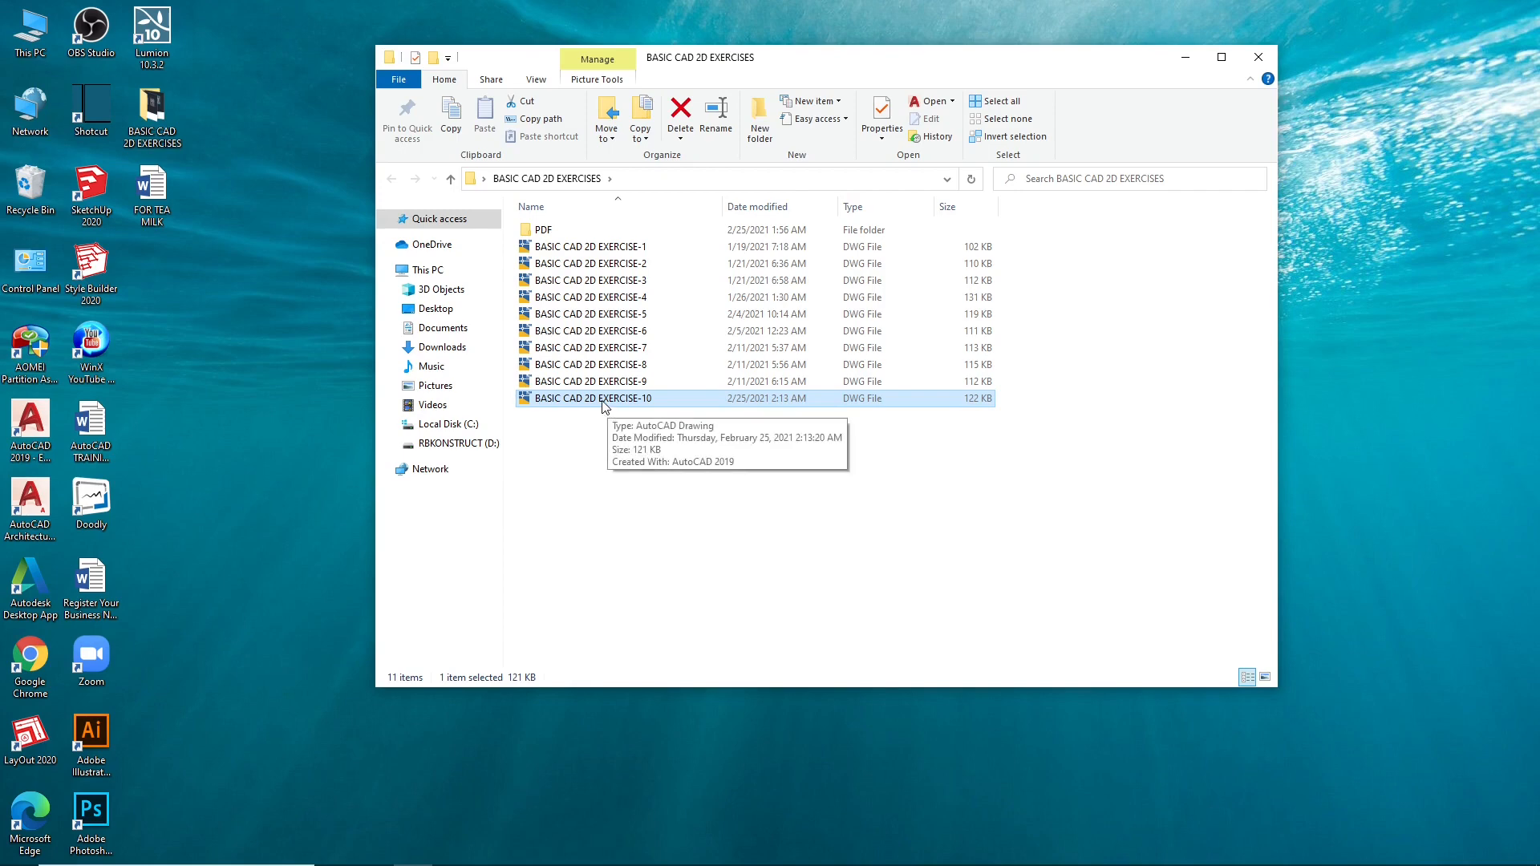
Step: Duplicate the drawing file BASIC CAD 2D EXERCISE-10 within the same folder
{"action": "right_click", "coordinate": [597, 399]}
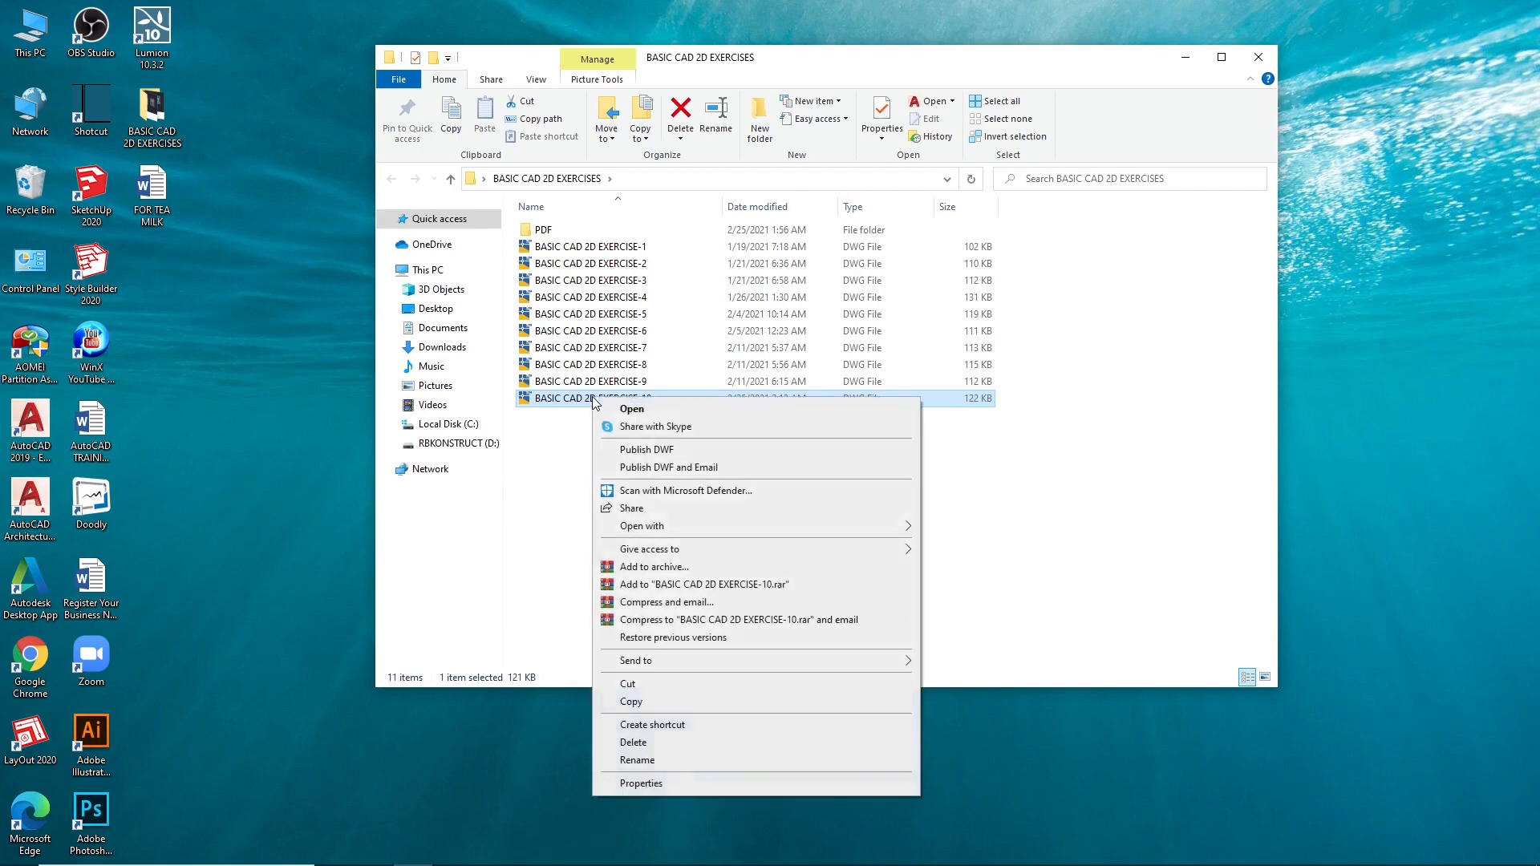
{"action": "left_click", "coordinate": [631, 701]}
{"action": "left_click", "coordinate": [578, 444]}
{"action": "right_click", "coordinate": [578, 444]}
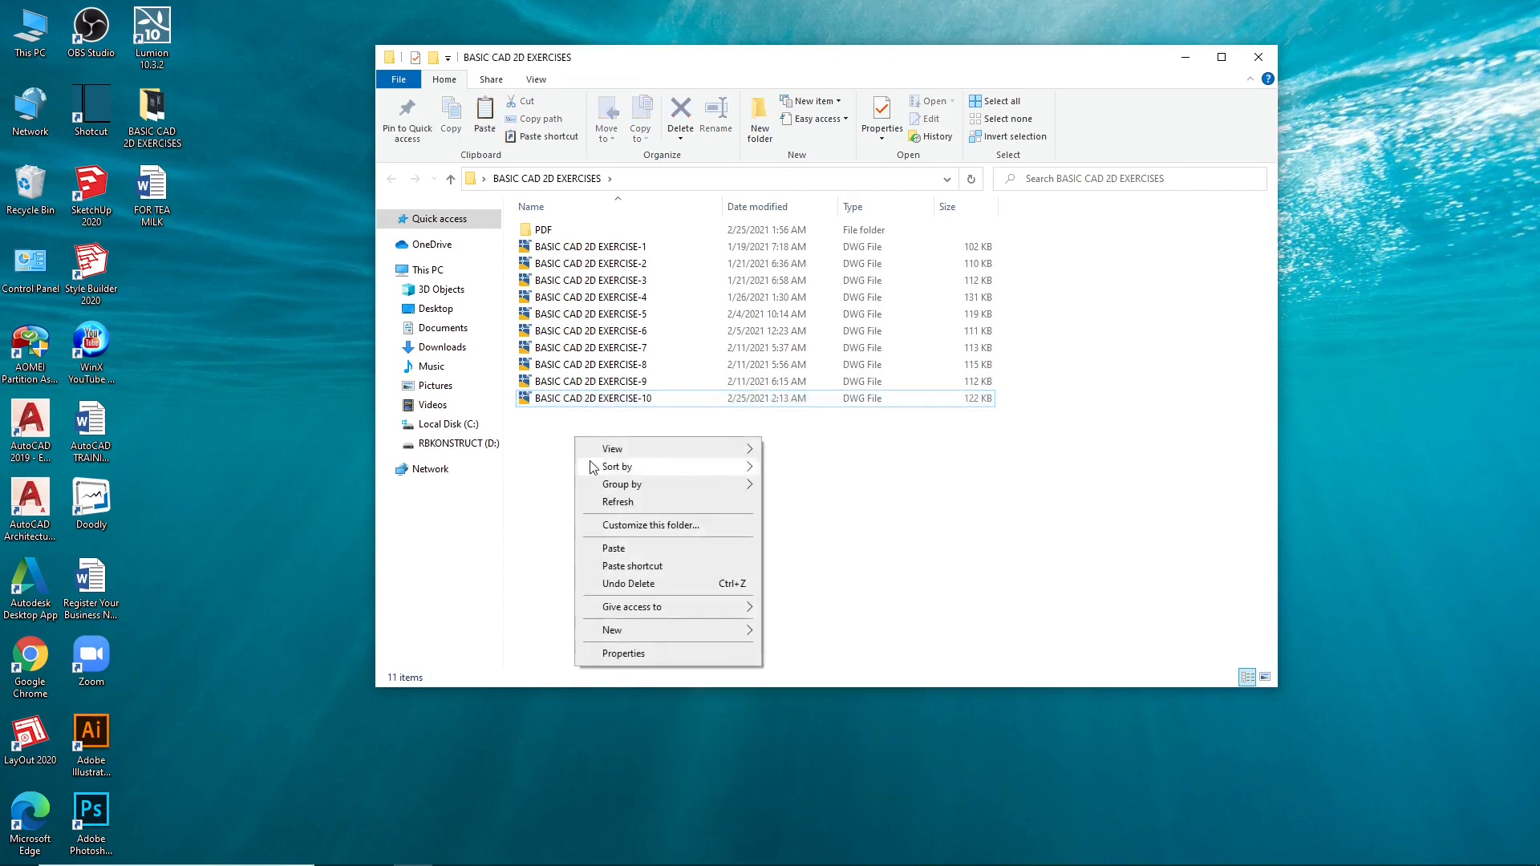
{"action": "left_click", "coordinate": [628, 550]}
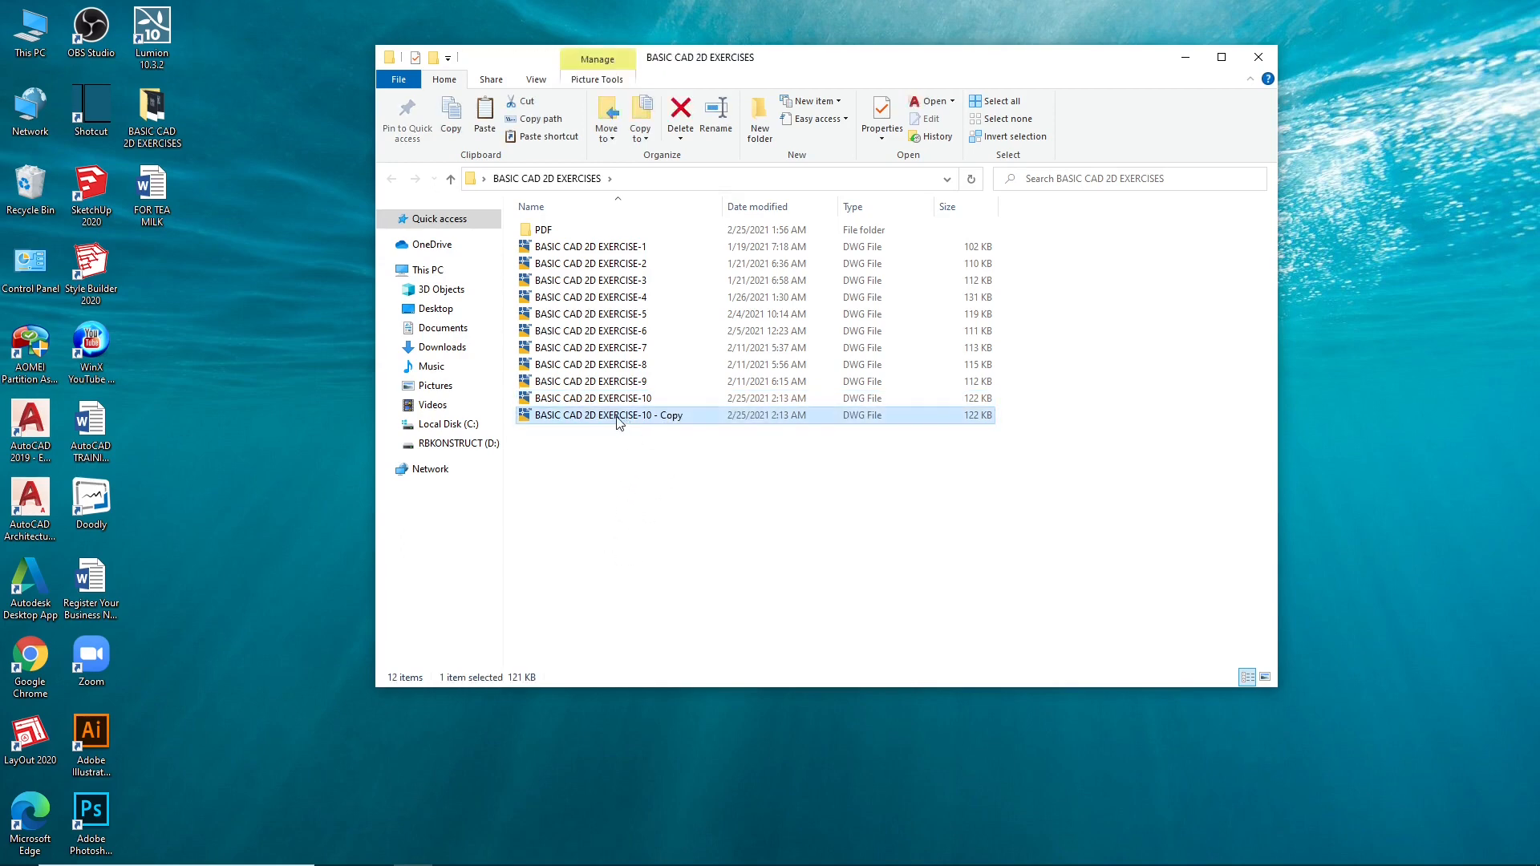
Step: Rename the copied drawing file as BASIC CAD 2D EXERCISE-11 and open it in AutoCAD
{"action": "right_click", "coordinate": [619, 422]}
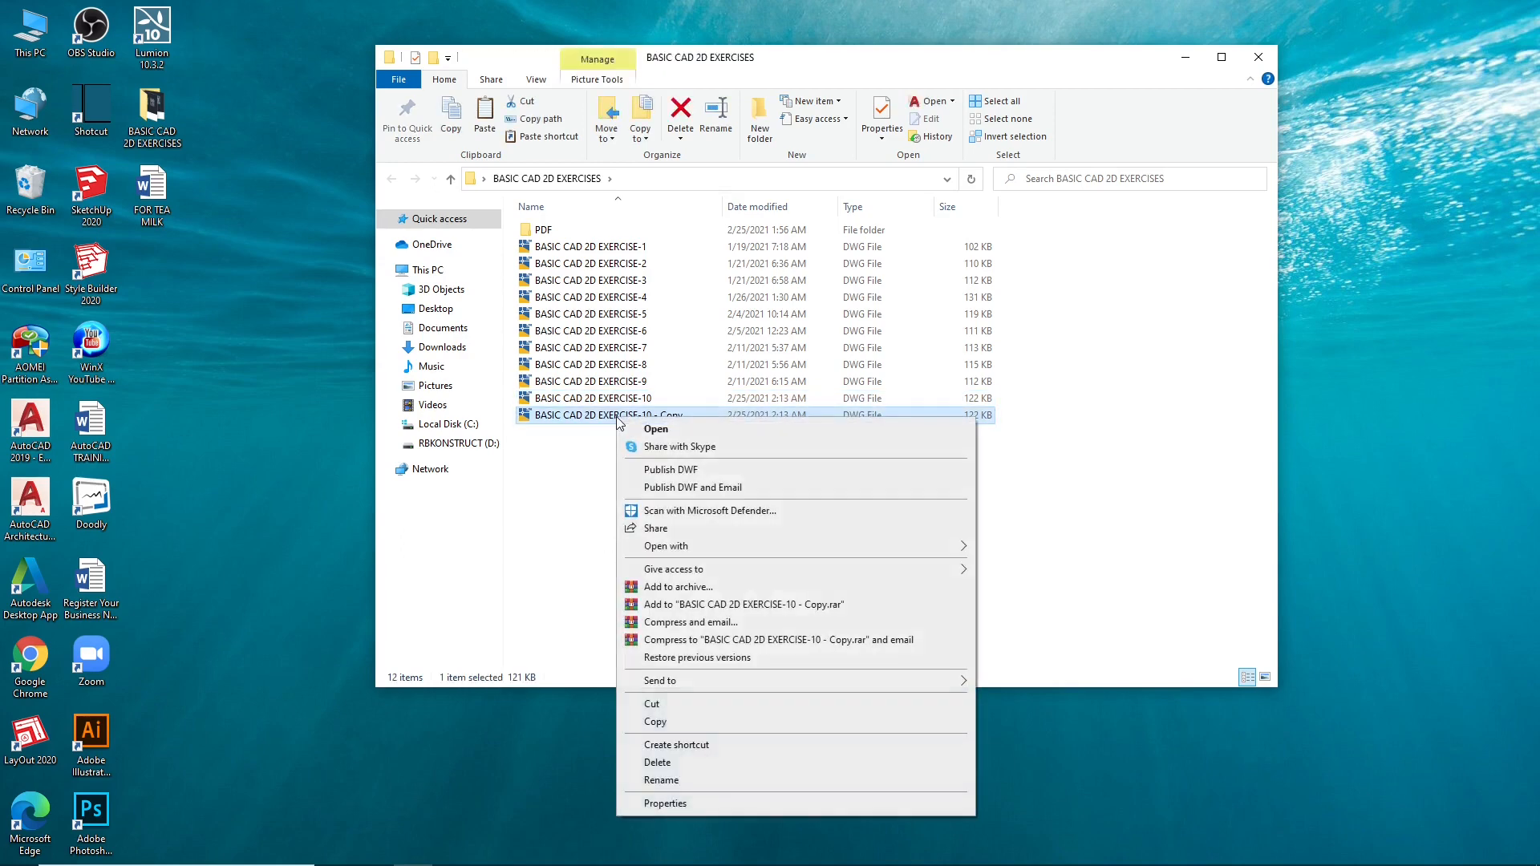
{"action": "left_click", "coordinate": [661, 780]}
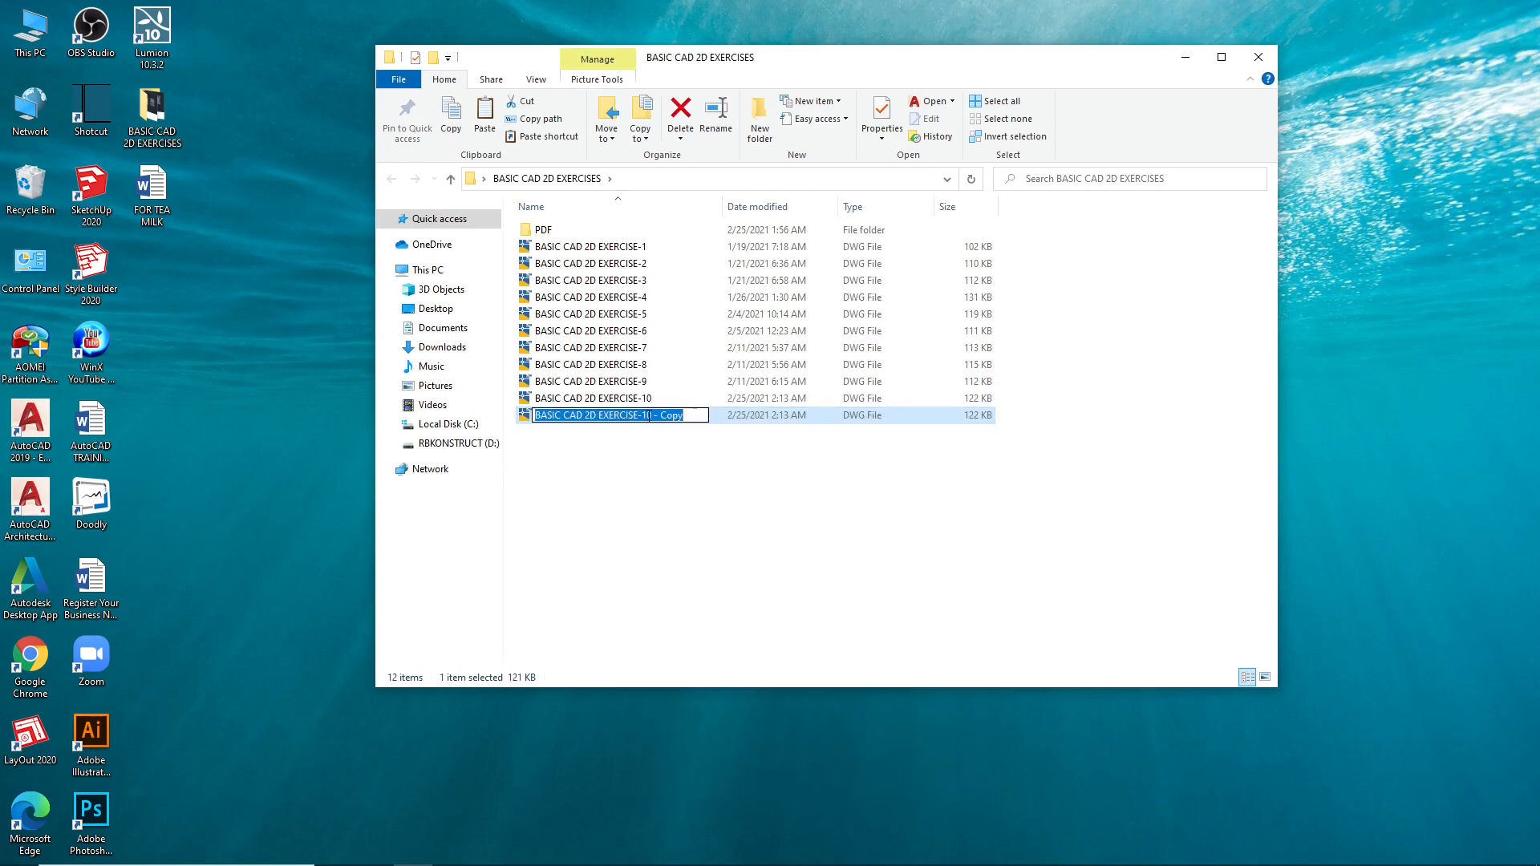
{"action": "left_click_drag", "start_coordinate": [648, 415], "coordinate": [787, 420]}
{"action": "type", "text": "1"}
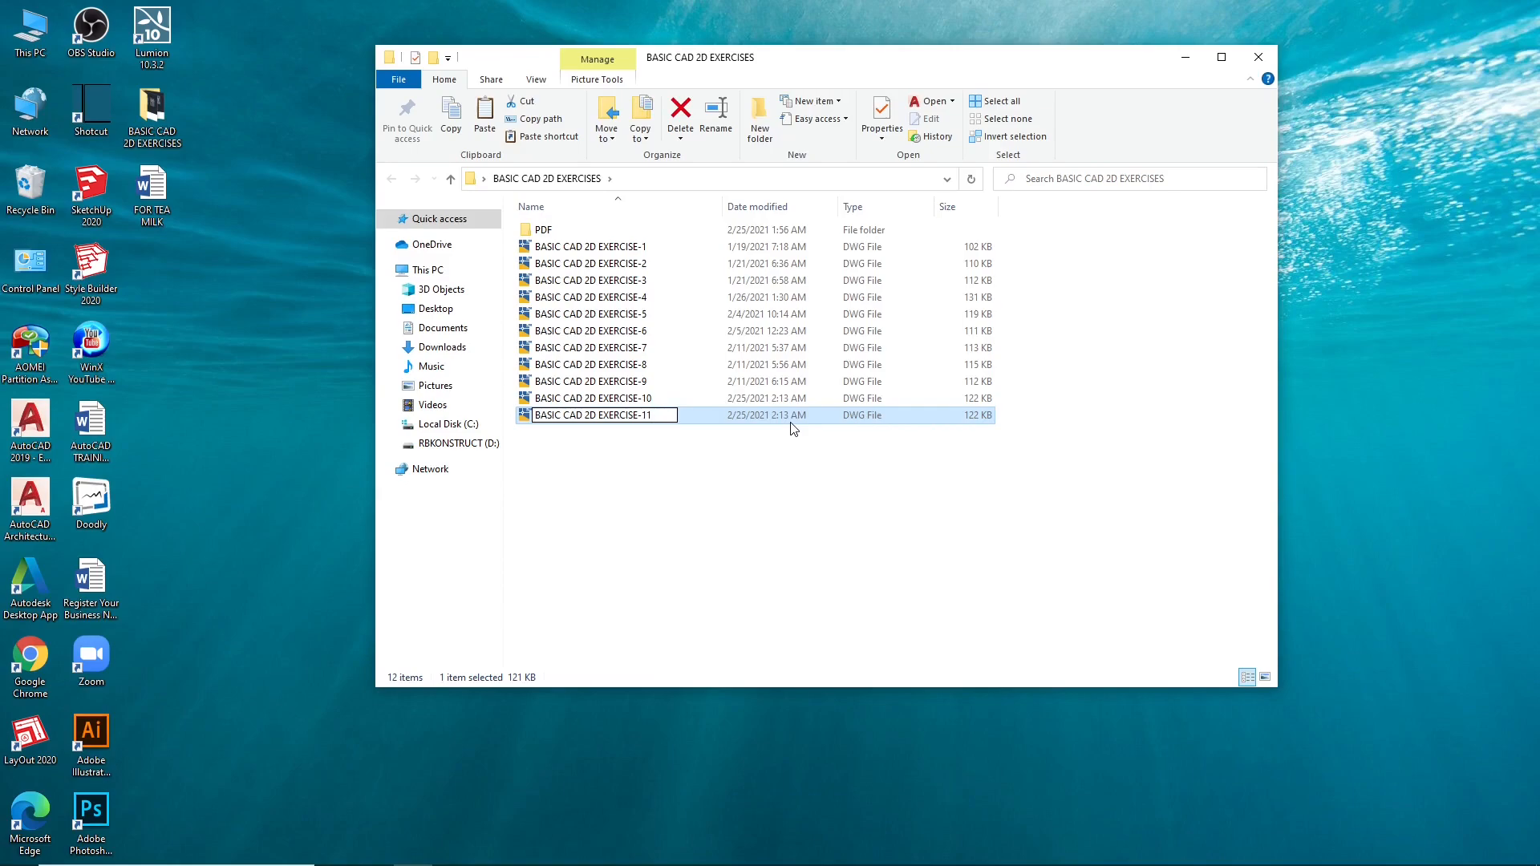
{"action": "key", "text": "Return"}
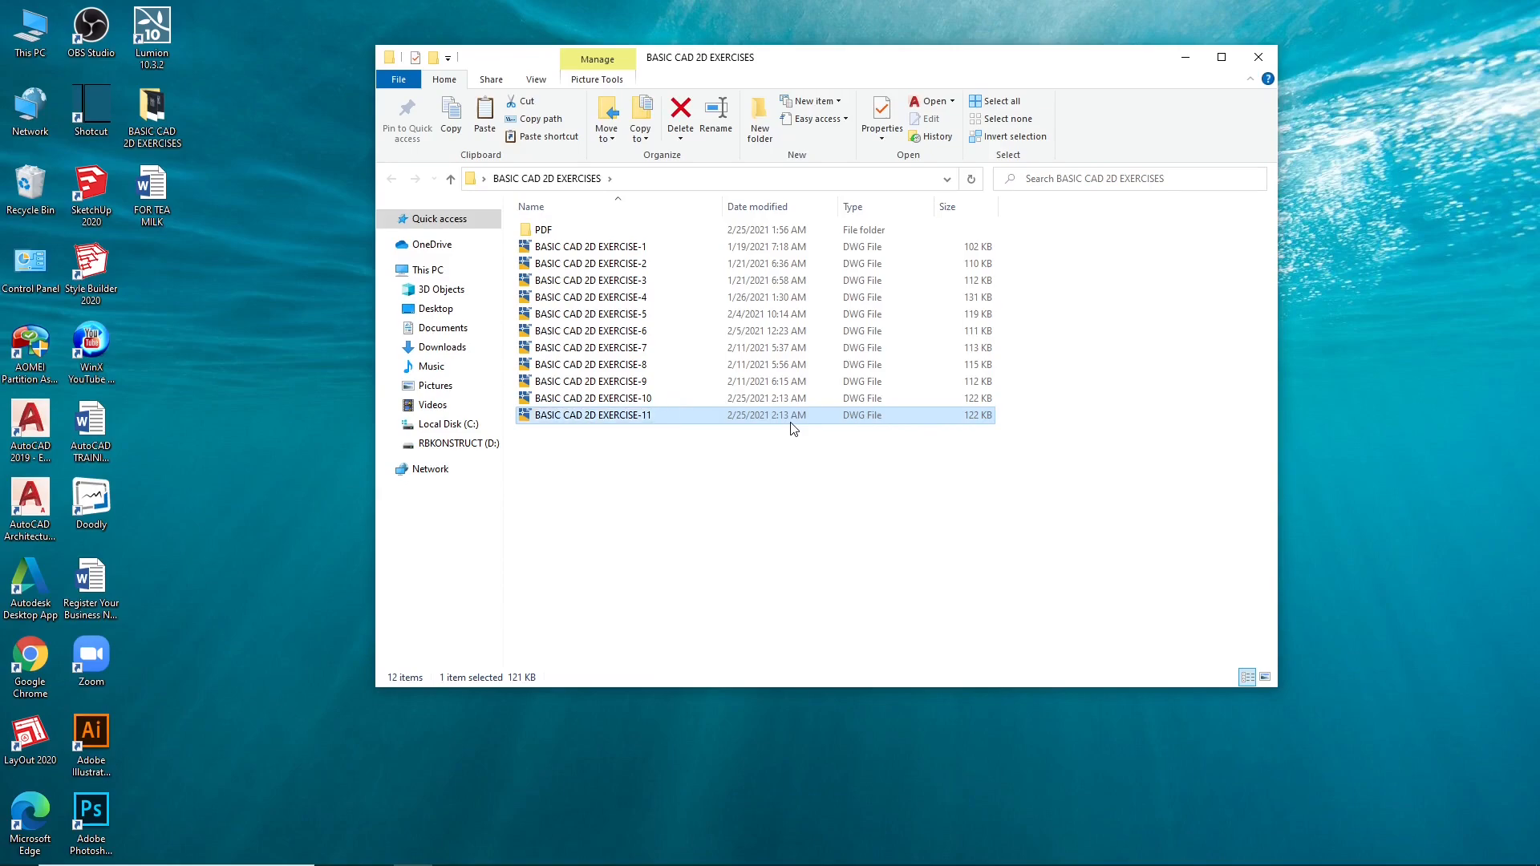
{"action": "double_click", "coordinate": [791, 420]}
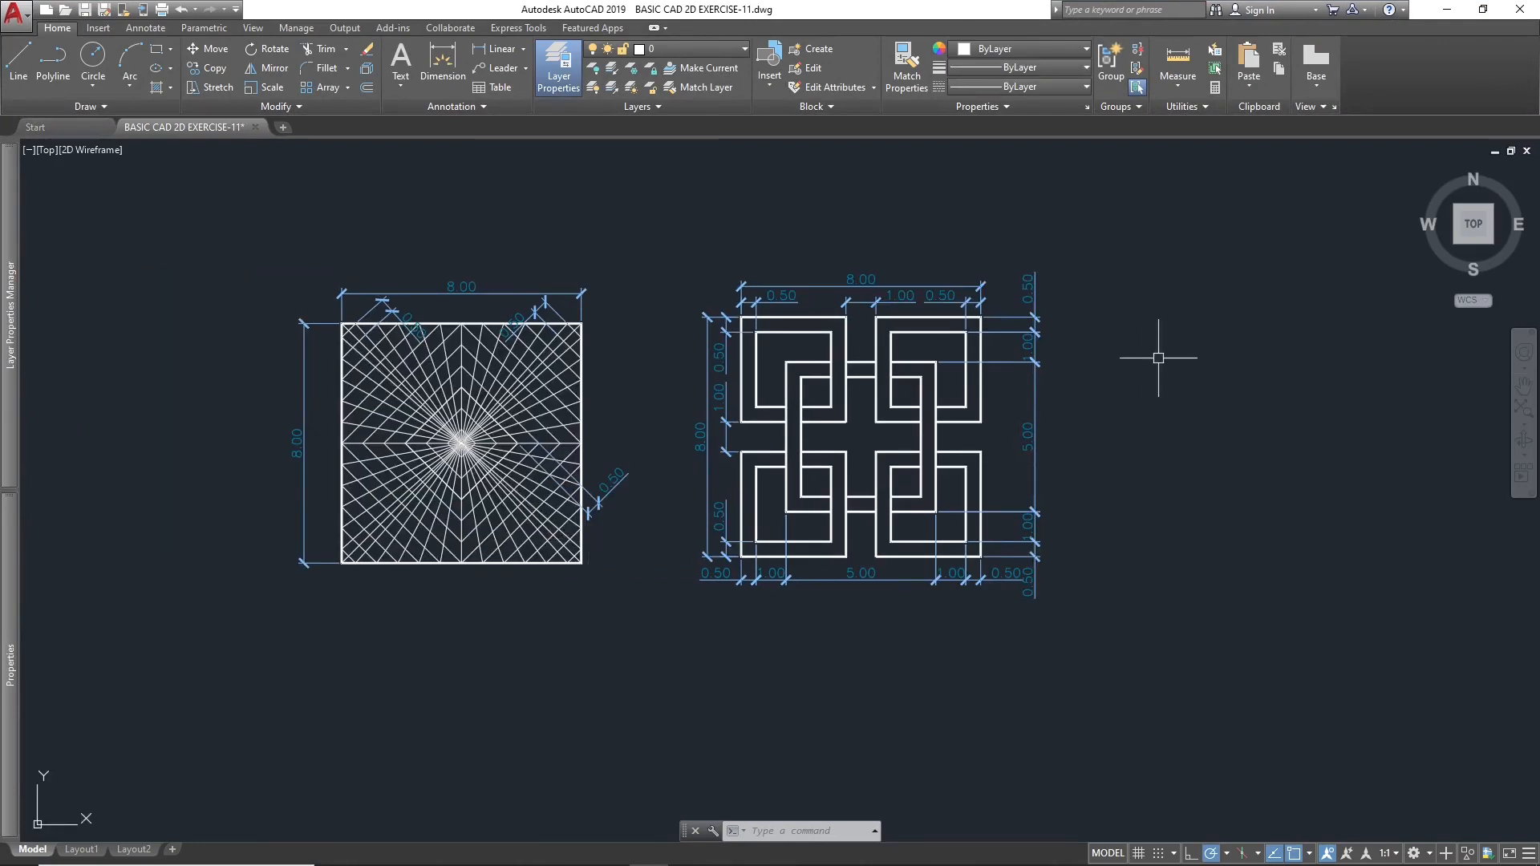
Step: Erase both existing square patterns and all their dimensions from the drawing
{"action": "left_click", "coordinate": [1178, 193]}
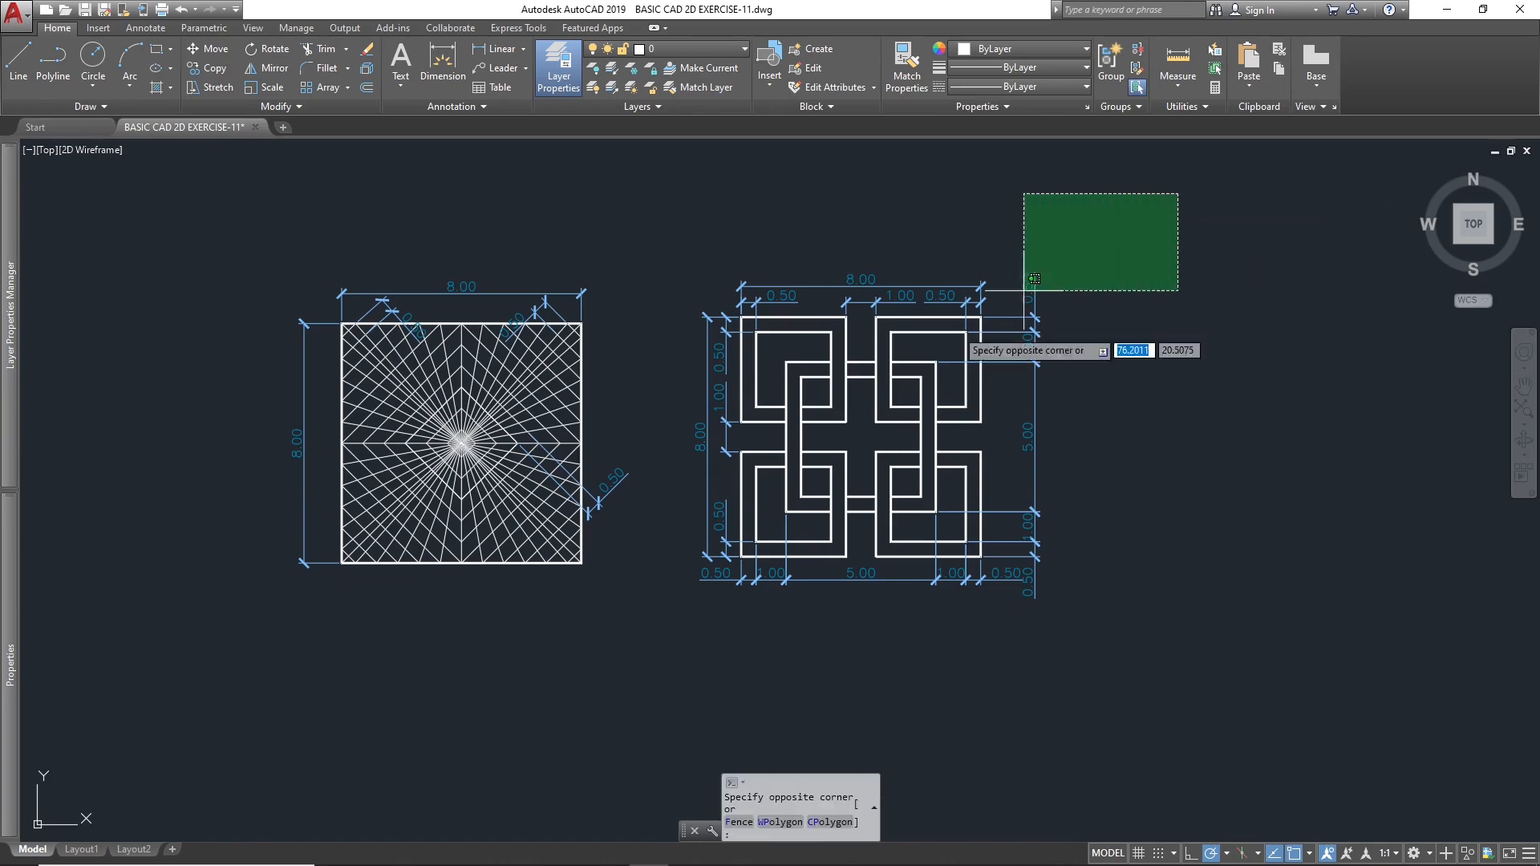
{"action": "left_click", "coordinate": [290, 652]}
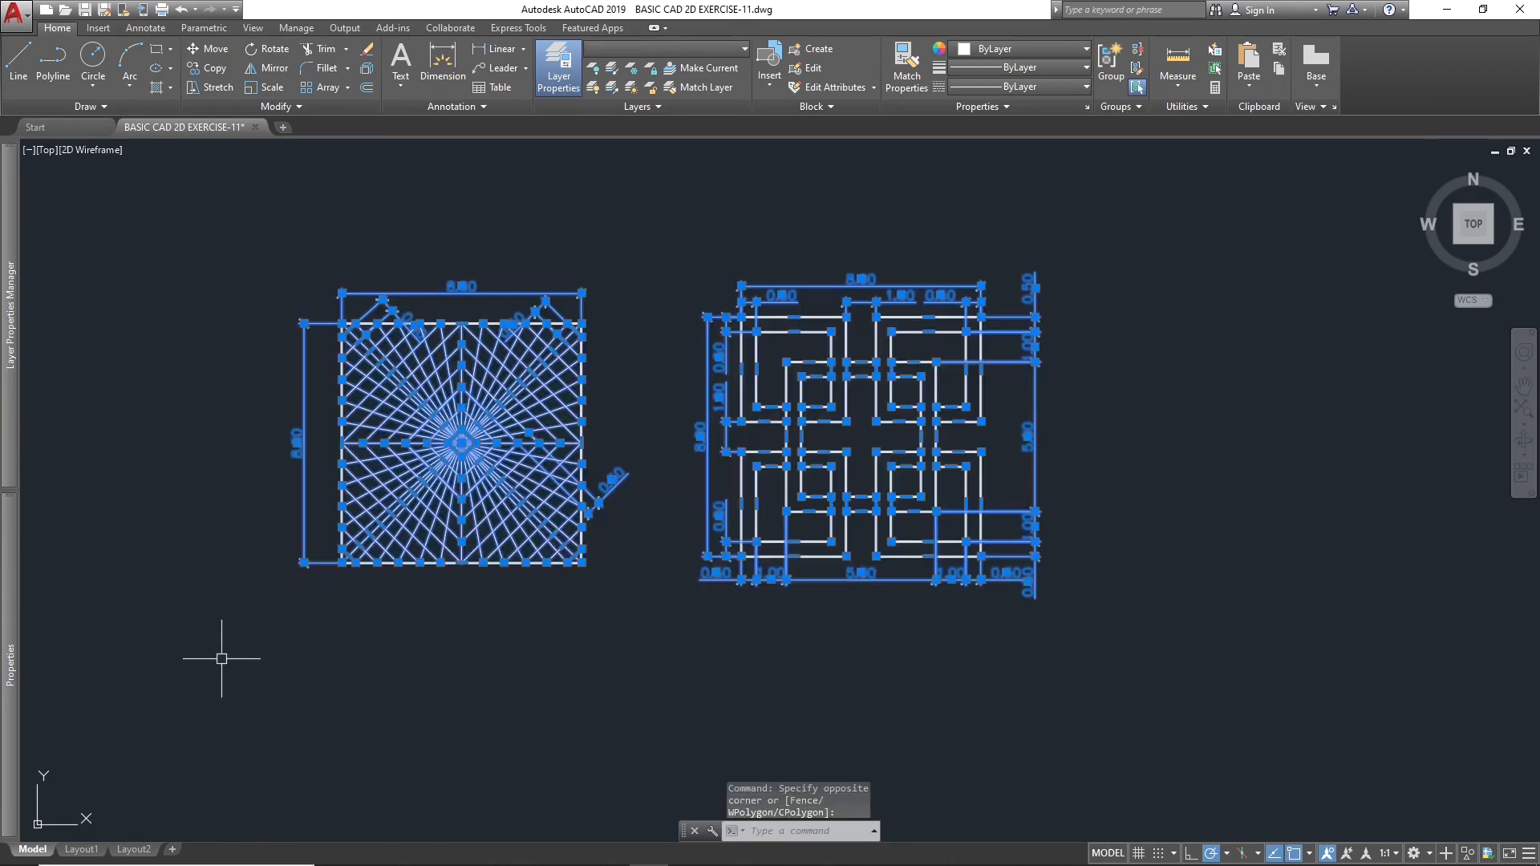
{"action": "type", "text": "e"}
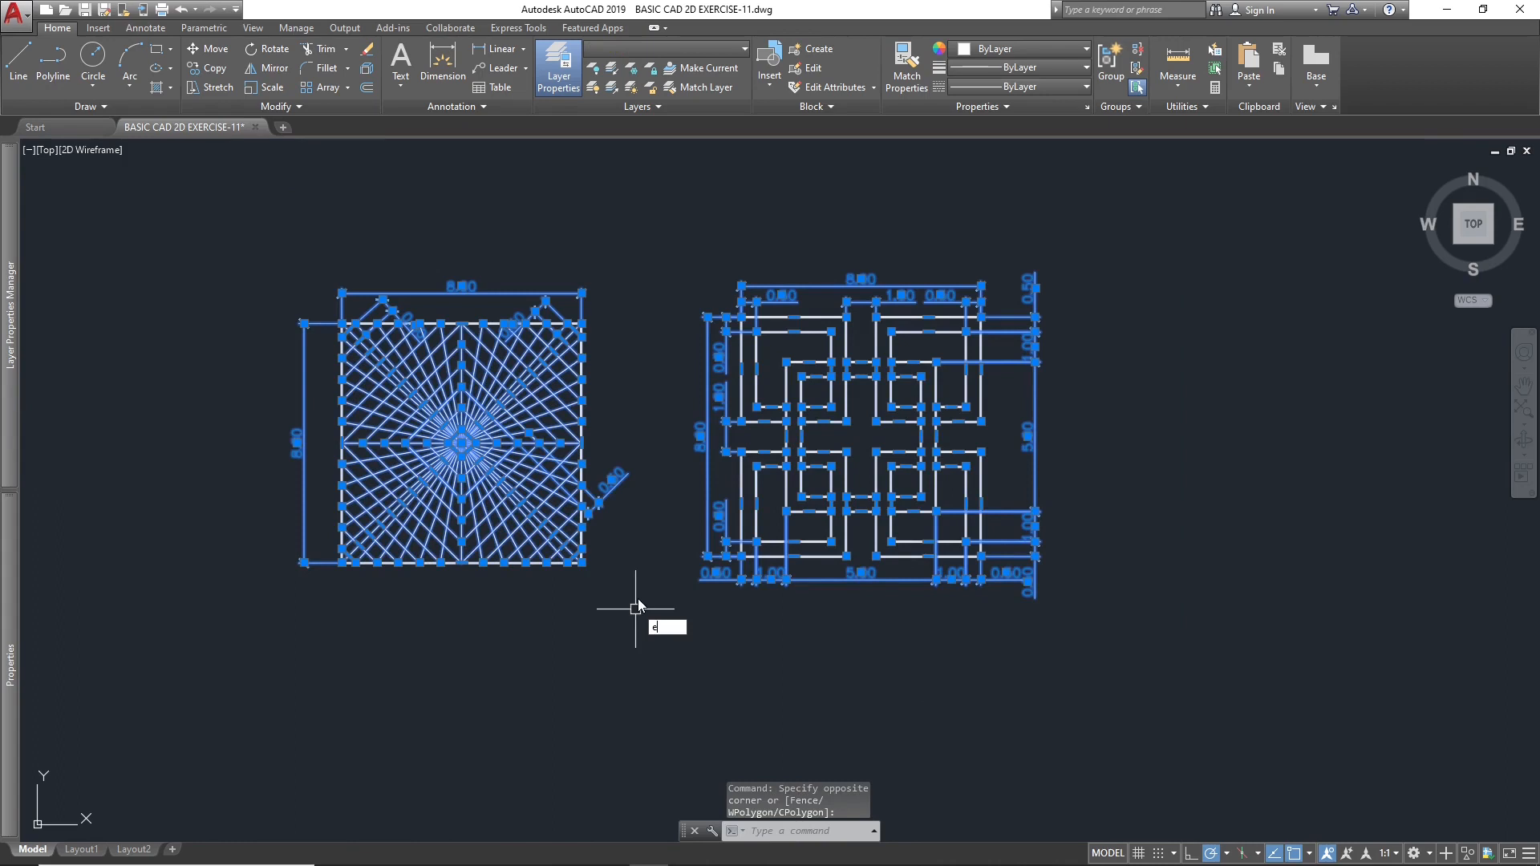
{"action": "key", "text": "Return"}
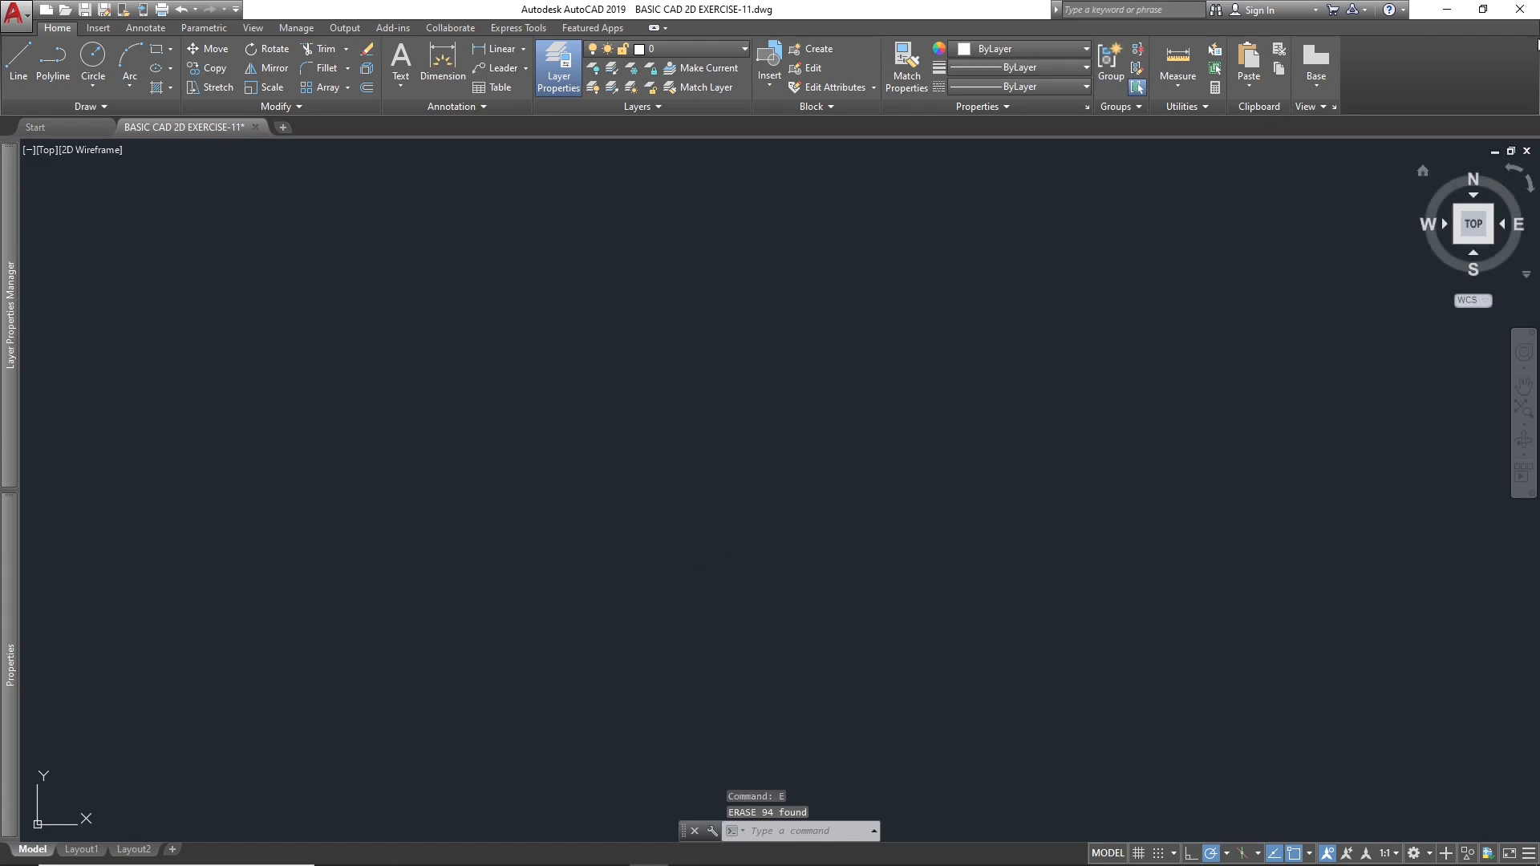
Step: Restore the AutoCAD window to a smaller size, close the exercises folder, and extend the drawing window's height
{"action": "left_click", "coordinate": [1485, 10]}
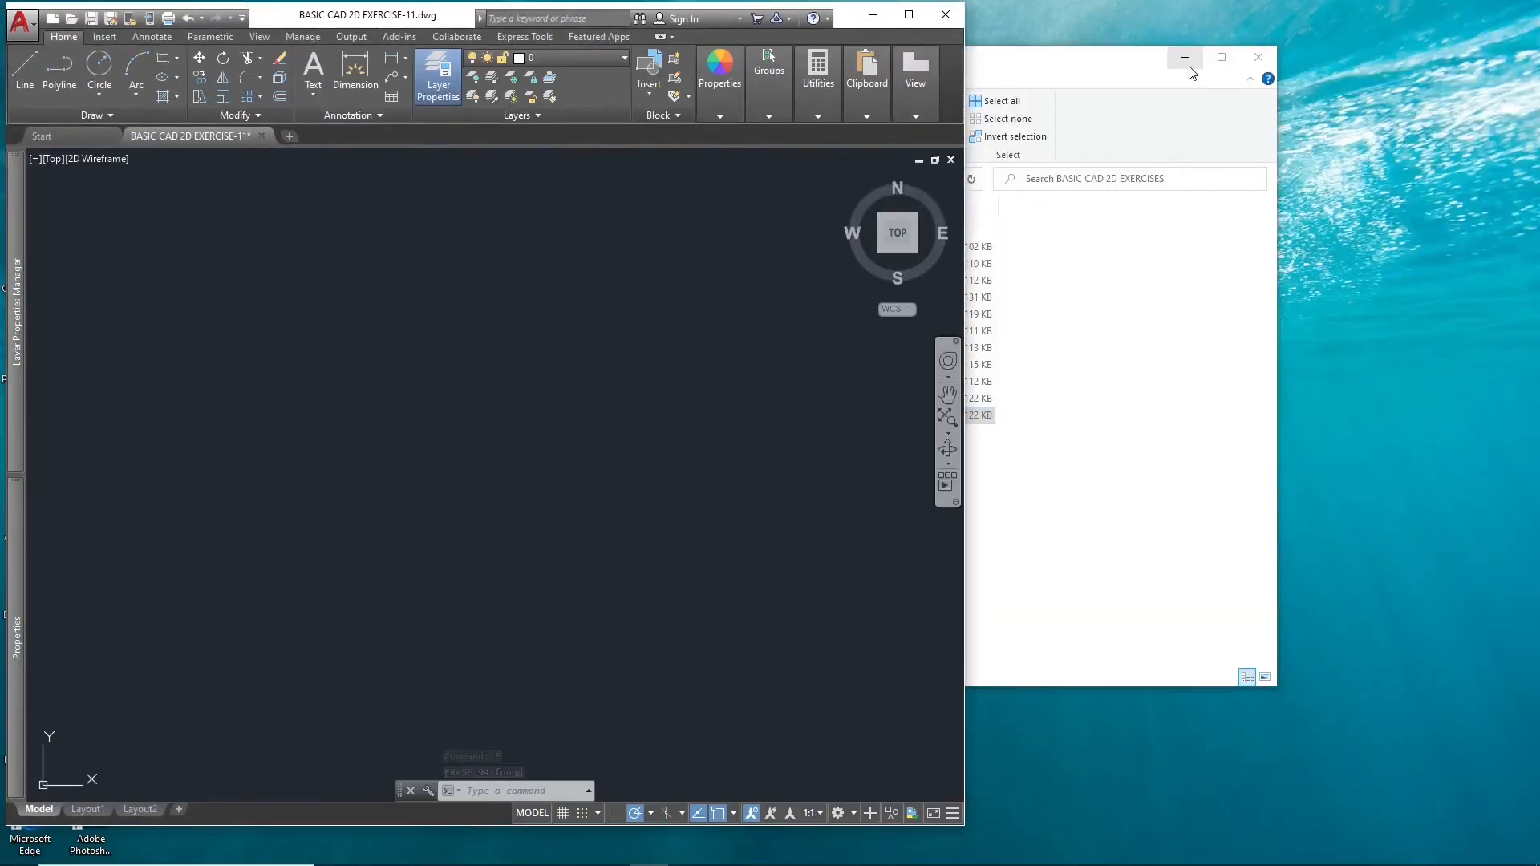
{"action": "left_click", "coordinate": [1258, 57]}
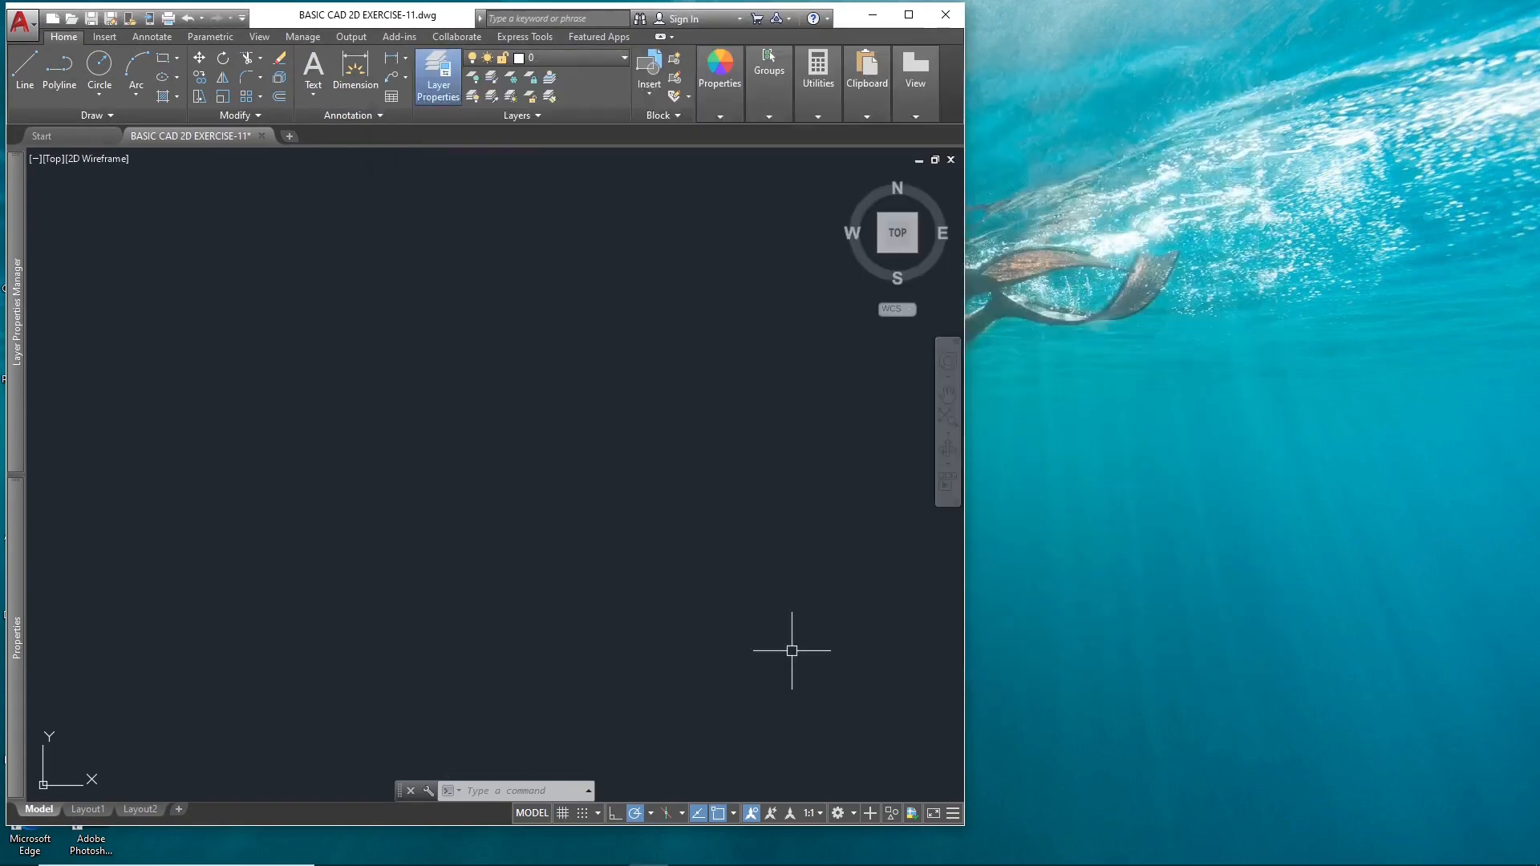
{"action": "left_click_drag", "start_coordinate": [460, 825], "coordinate": [460, 856]}
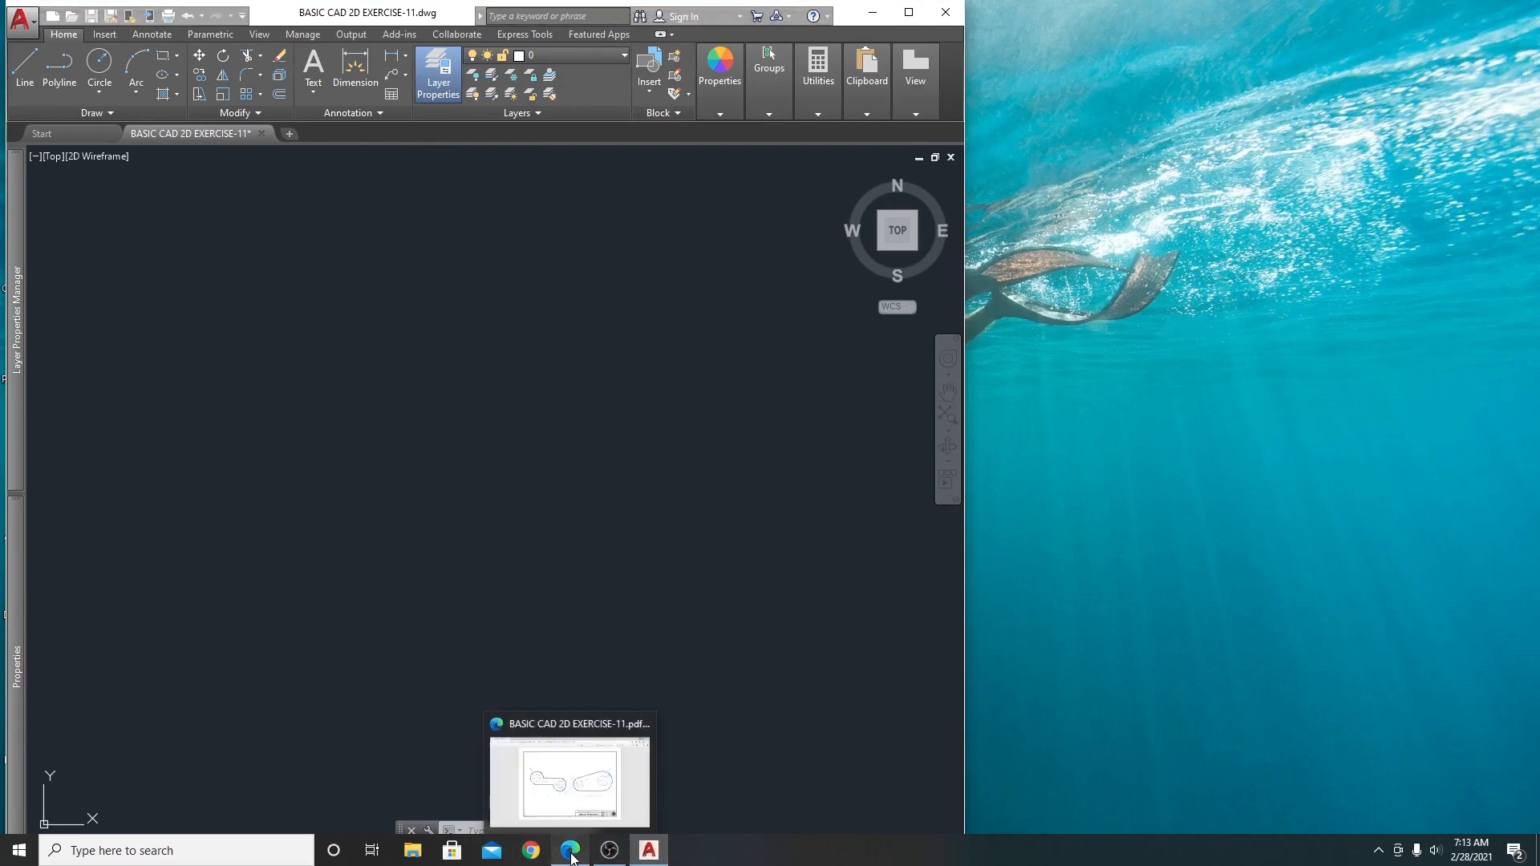
Step: Bring up the BASIC CAD 2D EXERCISE-11 PDF in Edge and place it beside the AutoCAD drawing for reference
{"action": "left_click", "coordinate": [571, 852]}
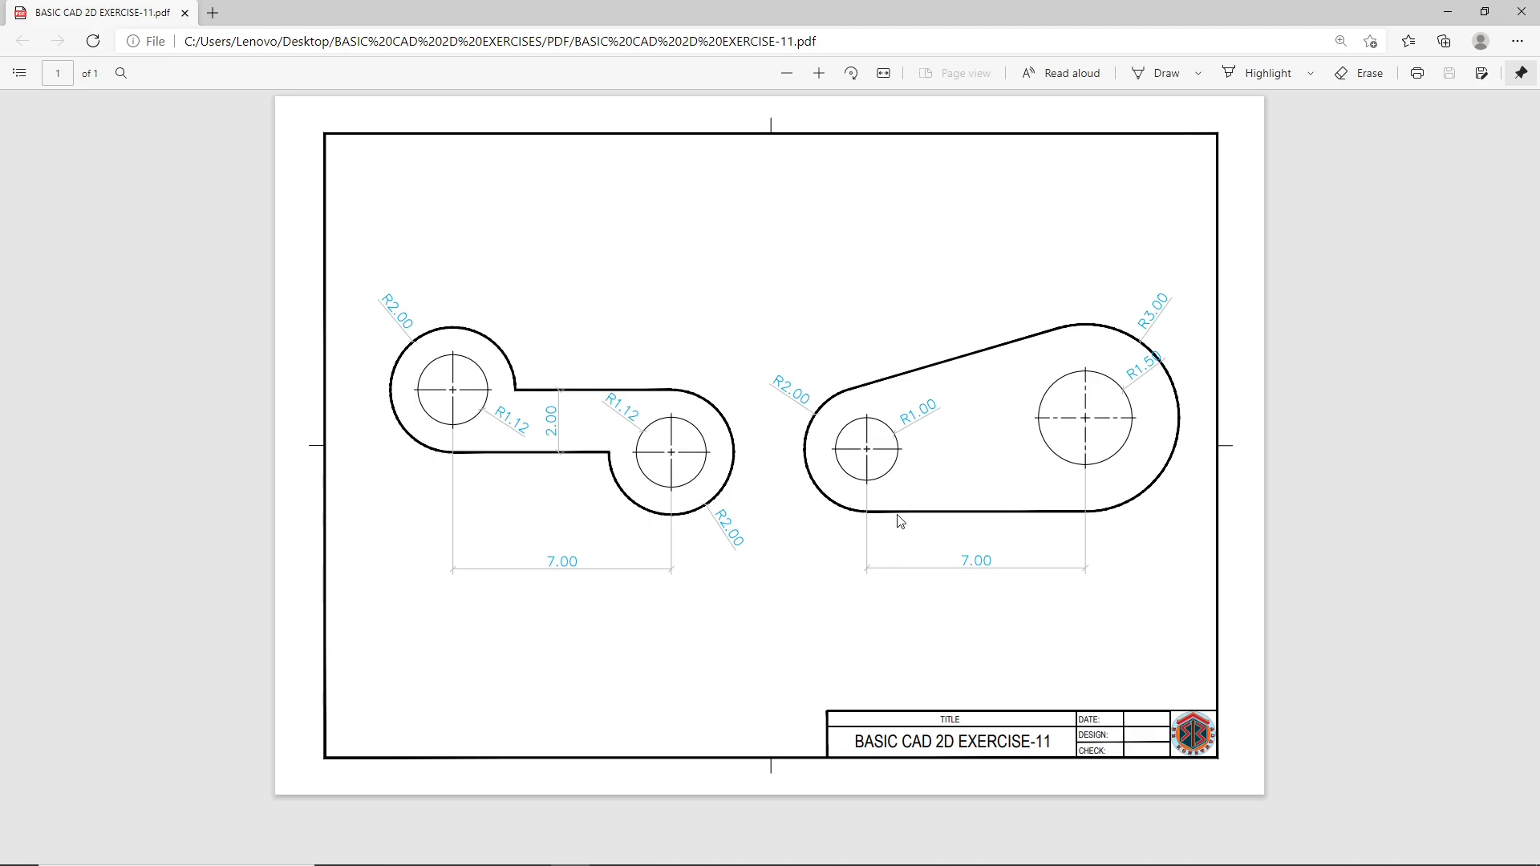
{"action": "left_click", "coordinate": [1485, 13]}
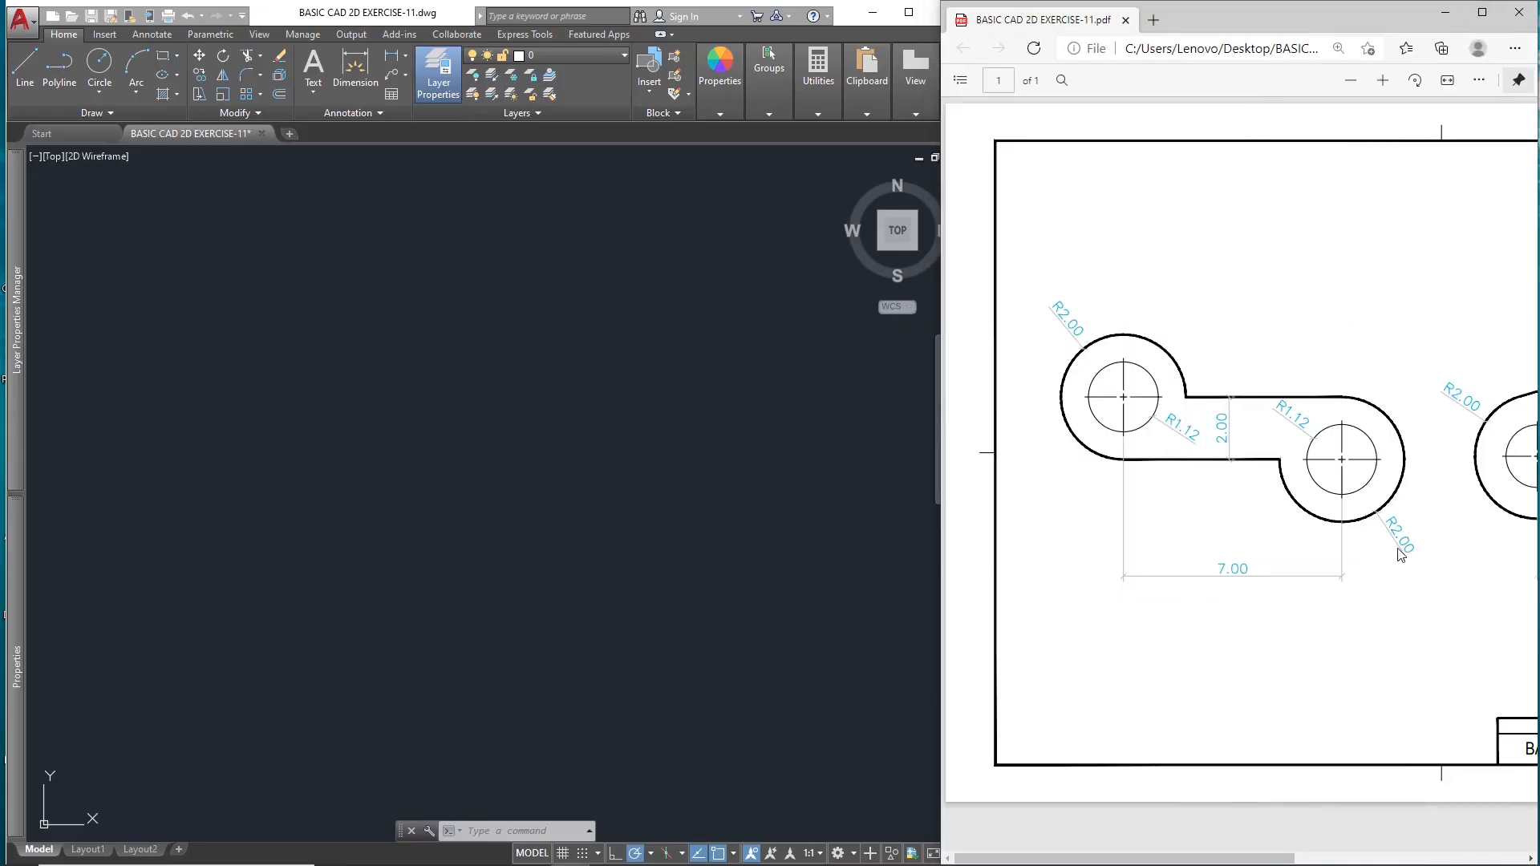
{"action": "left_click", "coordinate": [740, 546]}
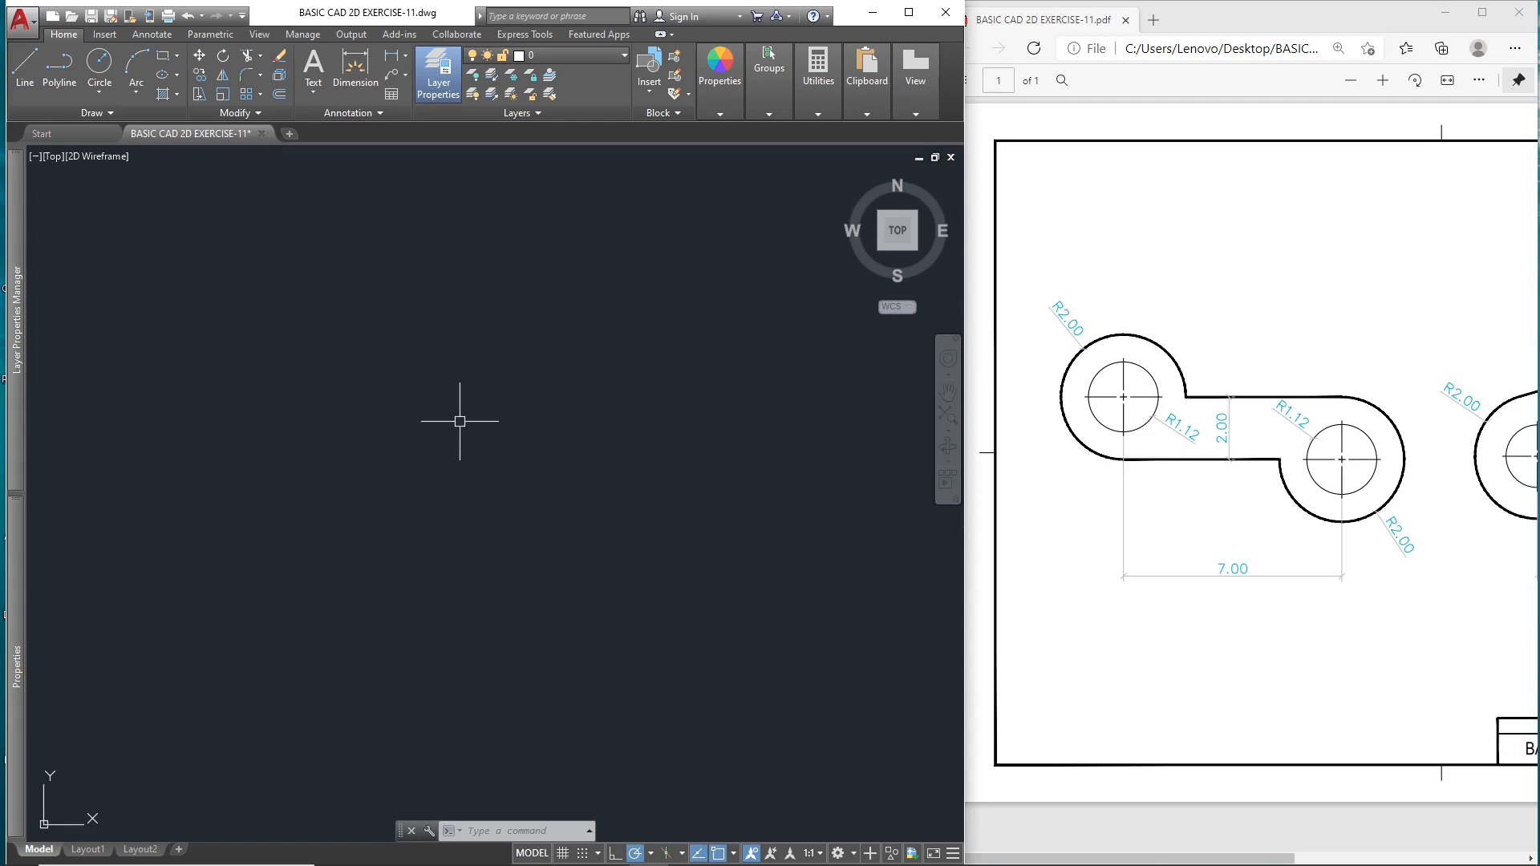
Step: Draw a horizontal polyline 7 units long in the empty drawing
{"action": "type", "text": "L"}
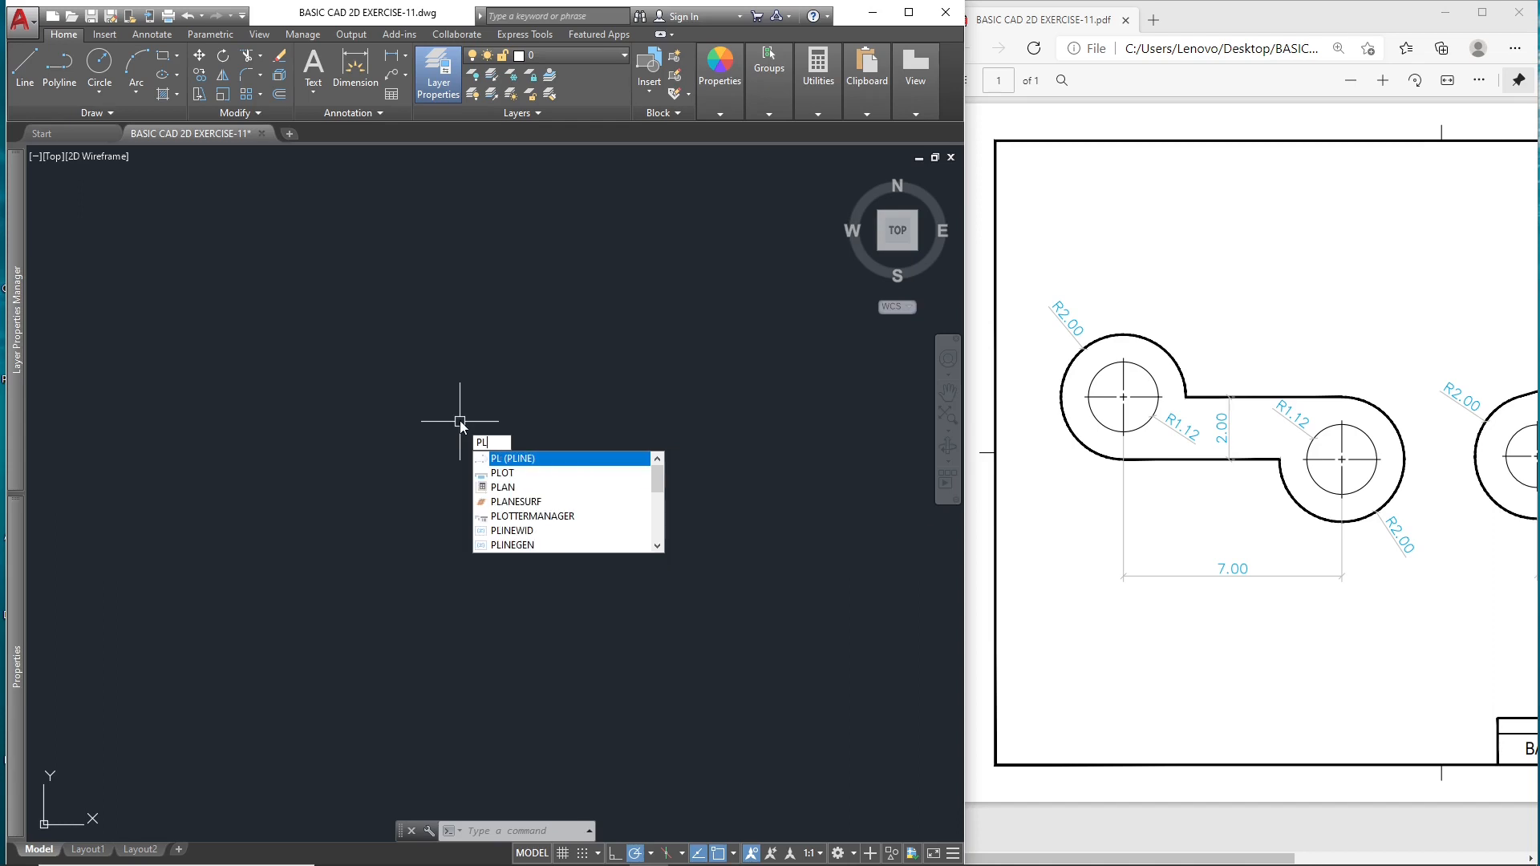
{"action": "key", "text": "Return"}
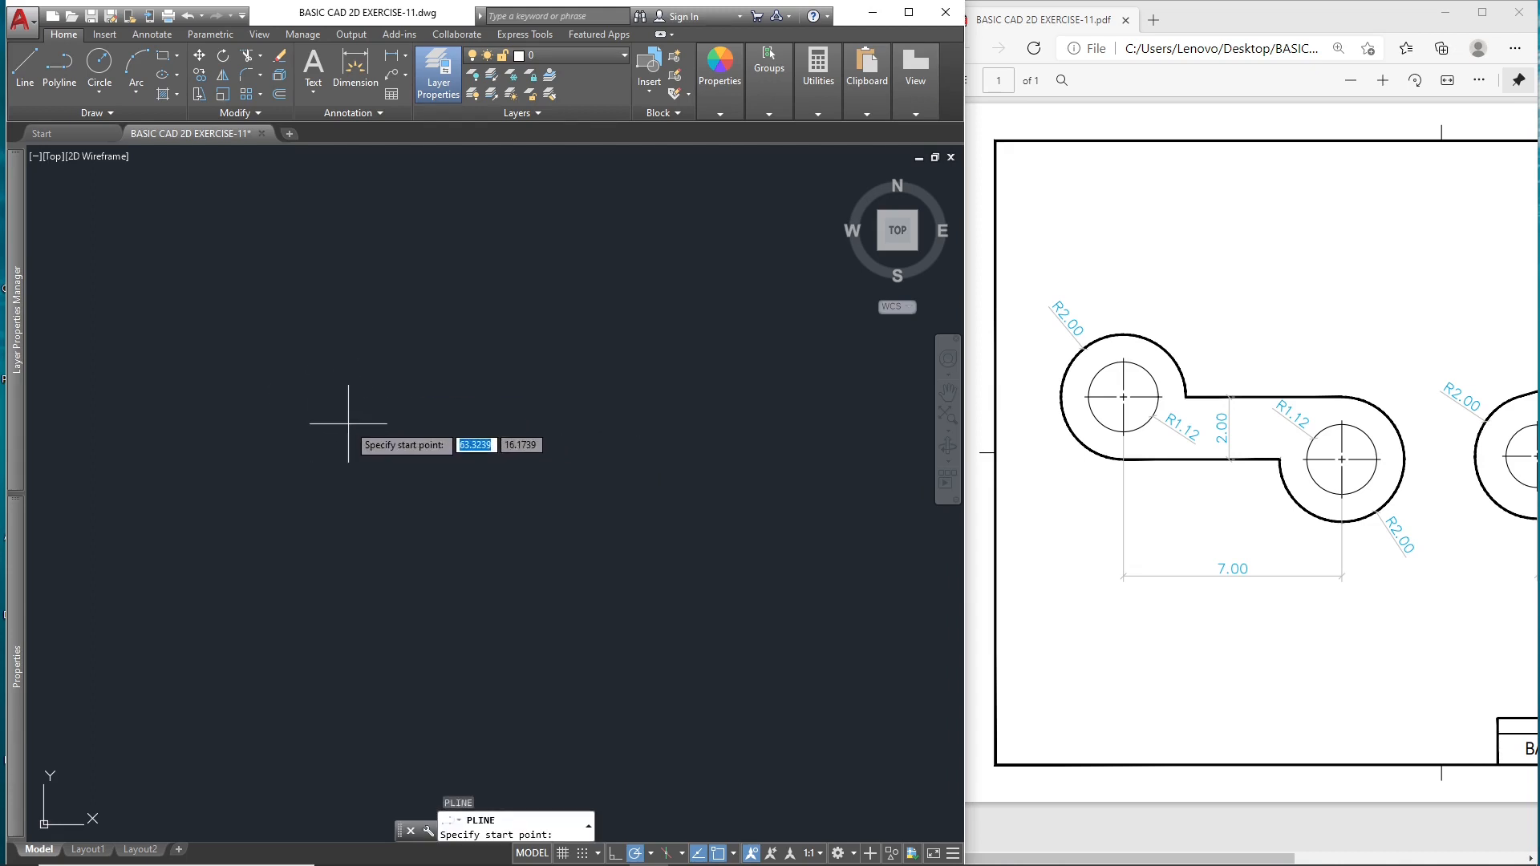
{"action": "left_click", "coordinate": [307, 406]}
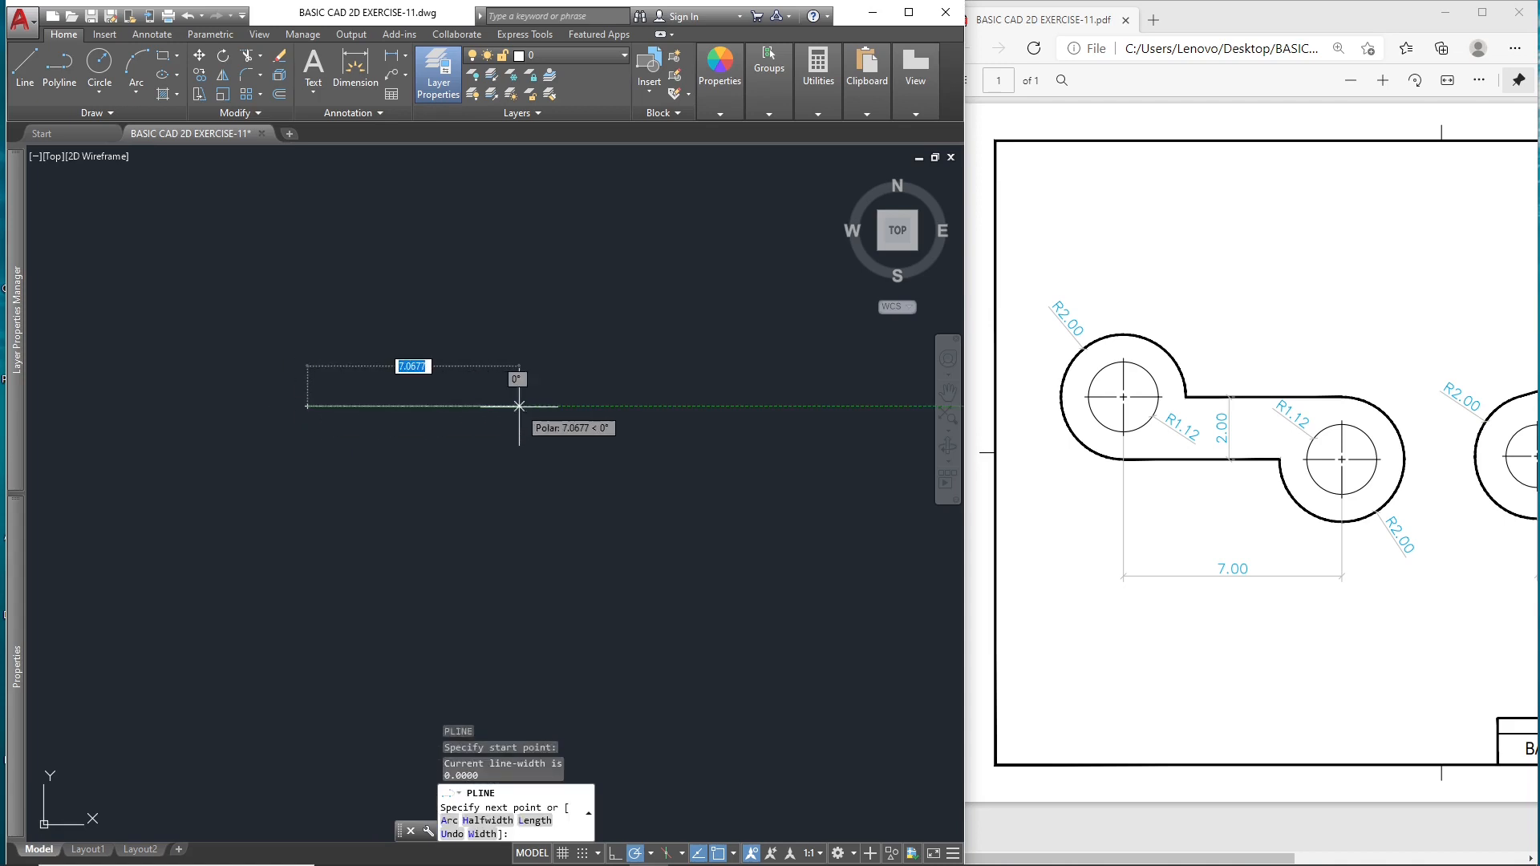
{"action": "type", "text": "7"}
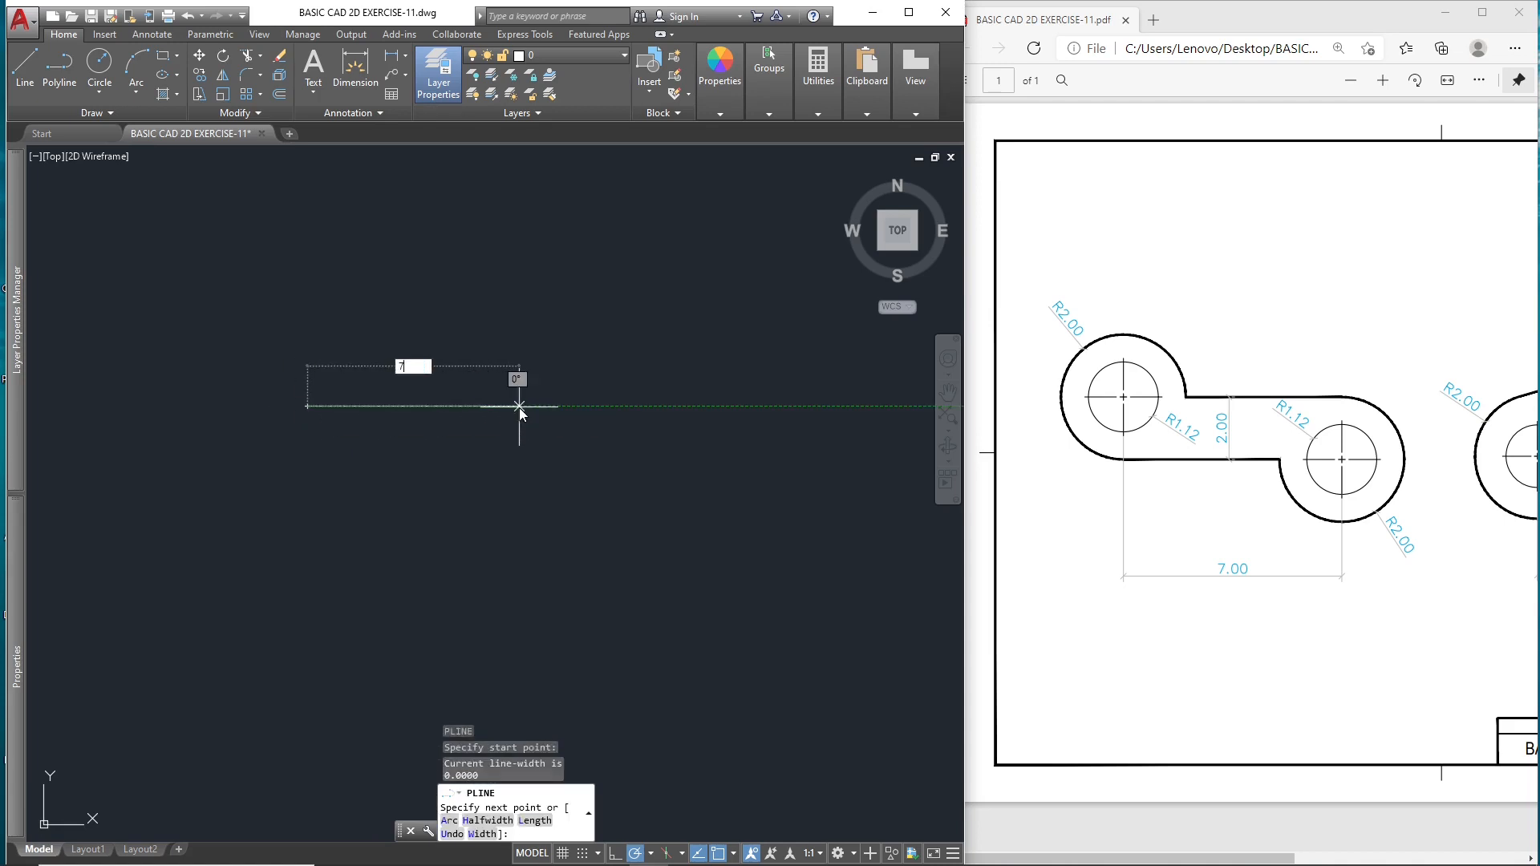
{"action": "key", "text": "Return"}
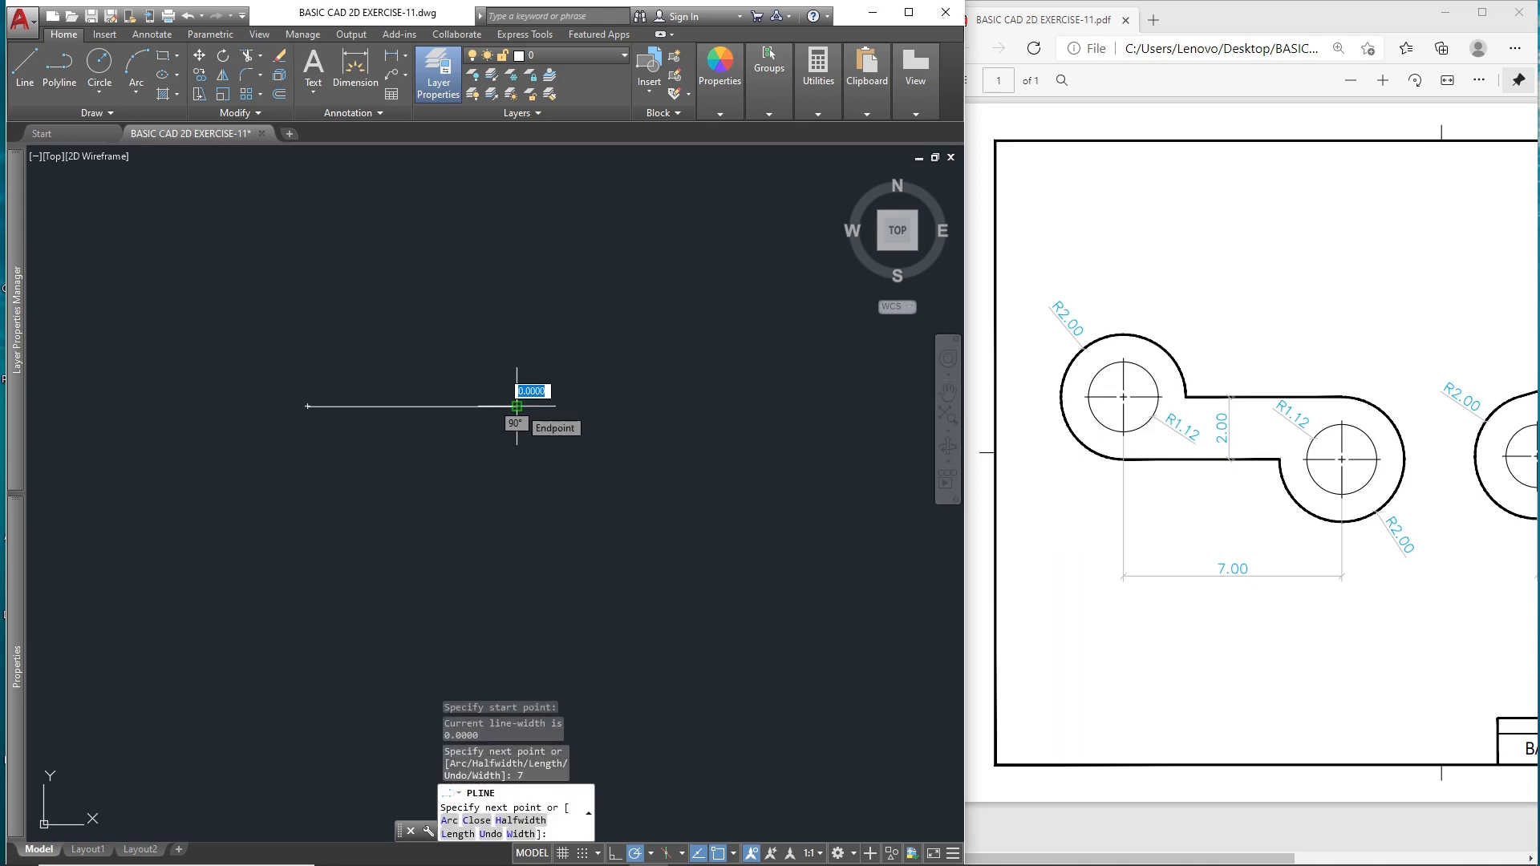
{"action": "key", "text": "Escape"}
Step: Offset the horizontal polyline 2 units downward to make a parallel line below it
{"action": "scroll", "coordinate": [456, 447], "scroll_direction": "up", "scroll_amount": 4}
{"action": "middle_click_drag", "start_coordinate": [455, 444], "coordinate": [541, 433]}
{"action": "scroll", "coordinate": [498, 456], "scroll_direction": "down", "scroll_amount": 2}
{"action": "scroll", "coordinate": [488, 419], "scroll_direction": "up", "scroll_amount": 2}
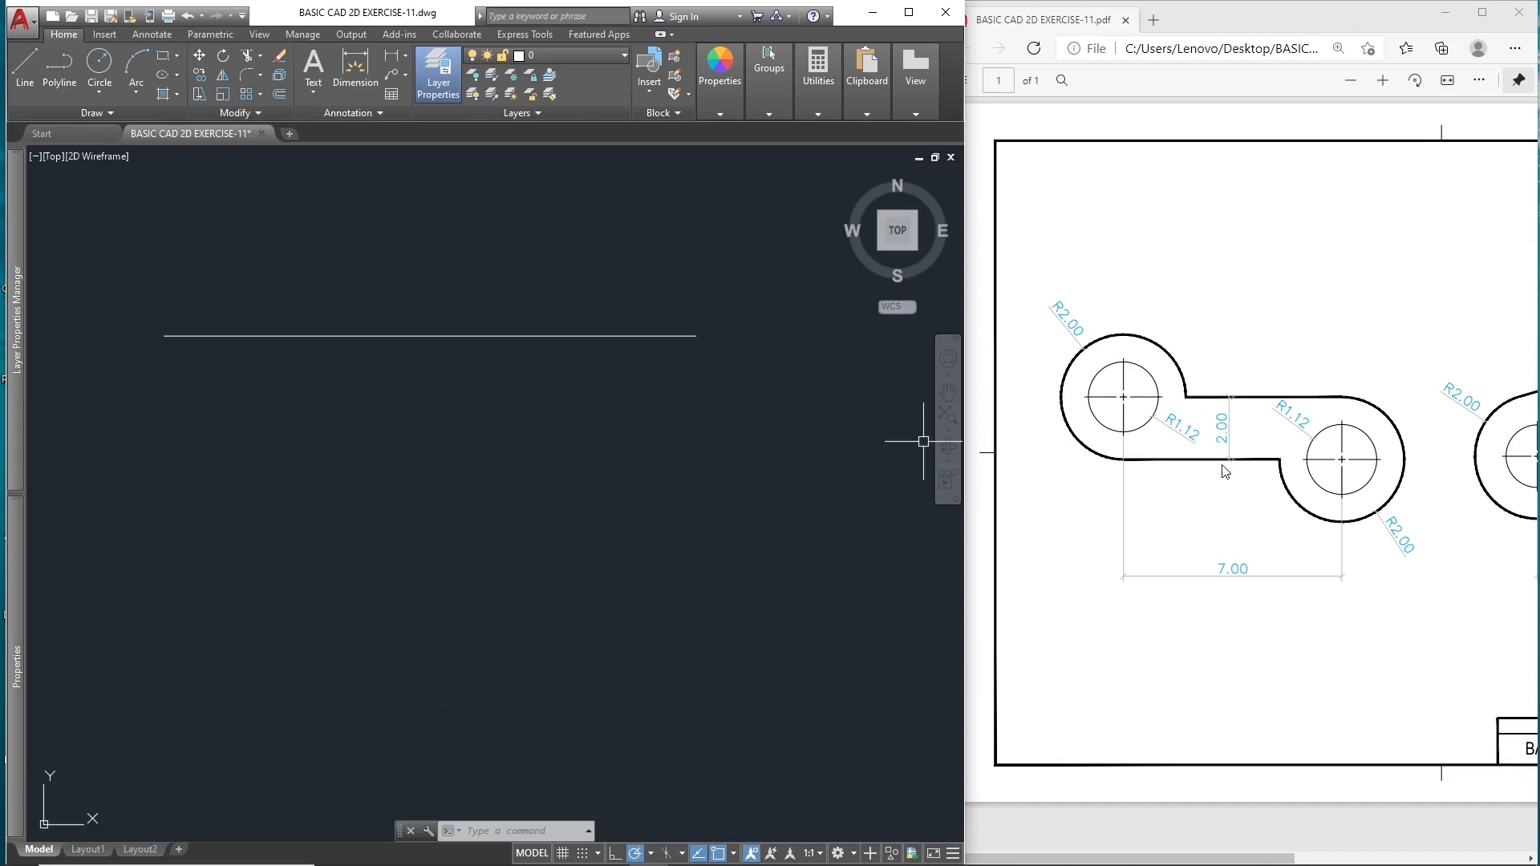
{"action": "type", "text": "o"}
{"action": "key", "text": "Return"}
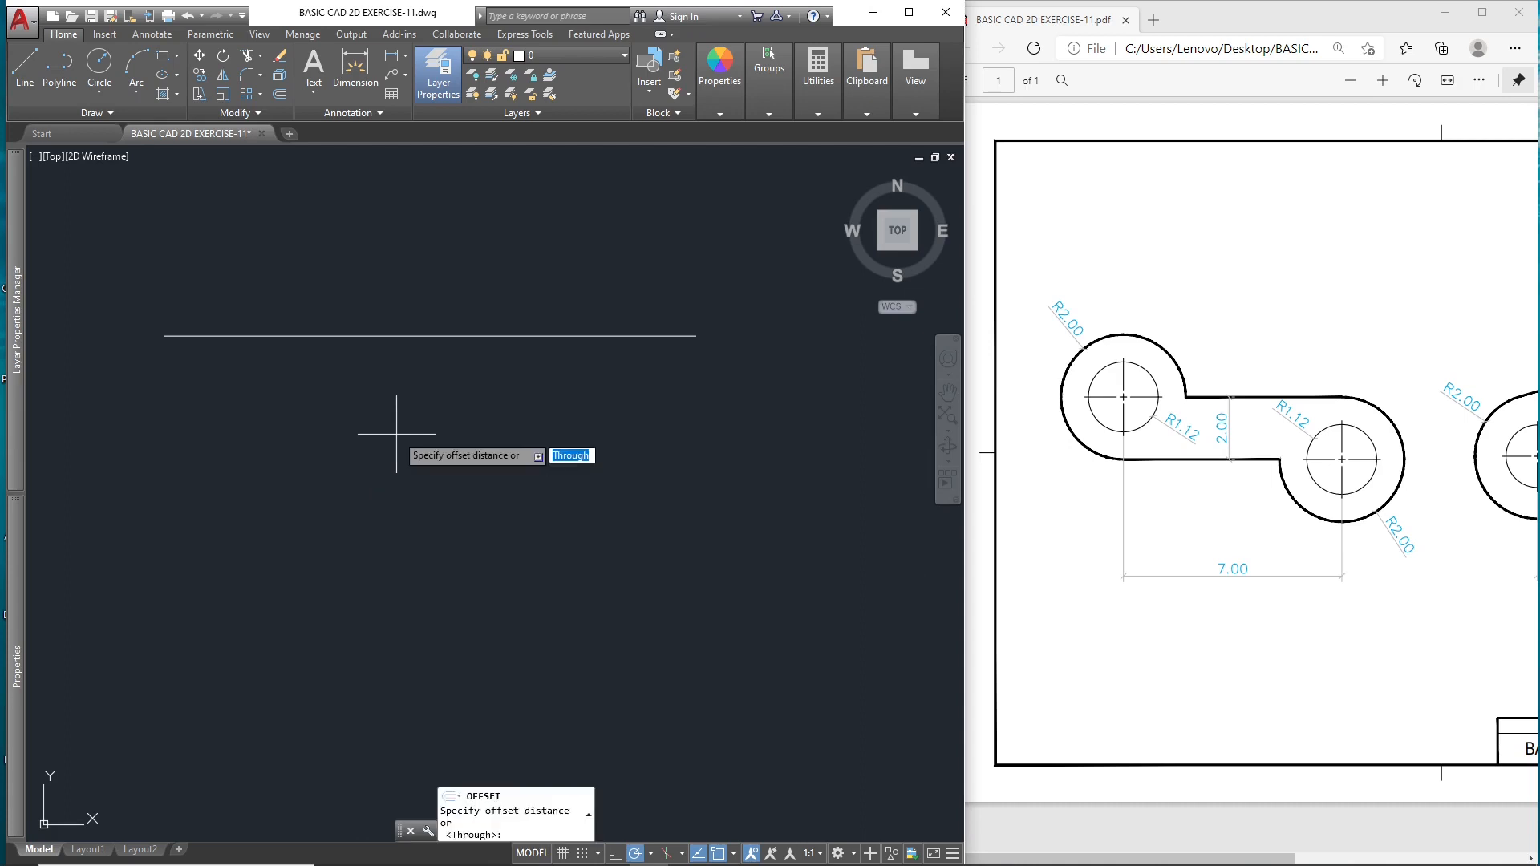
{"action": "type", "text": "2"}
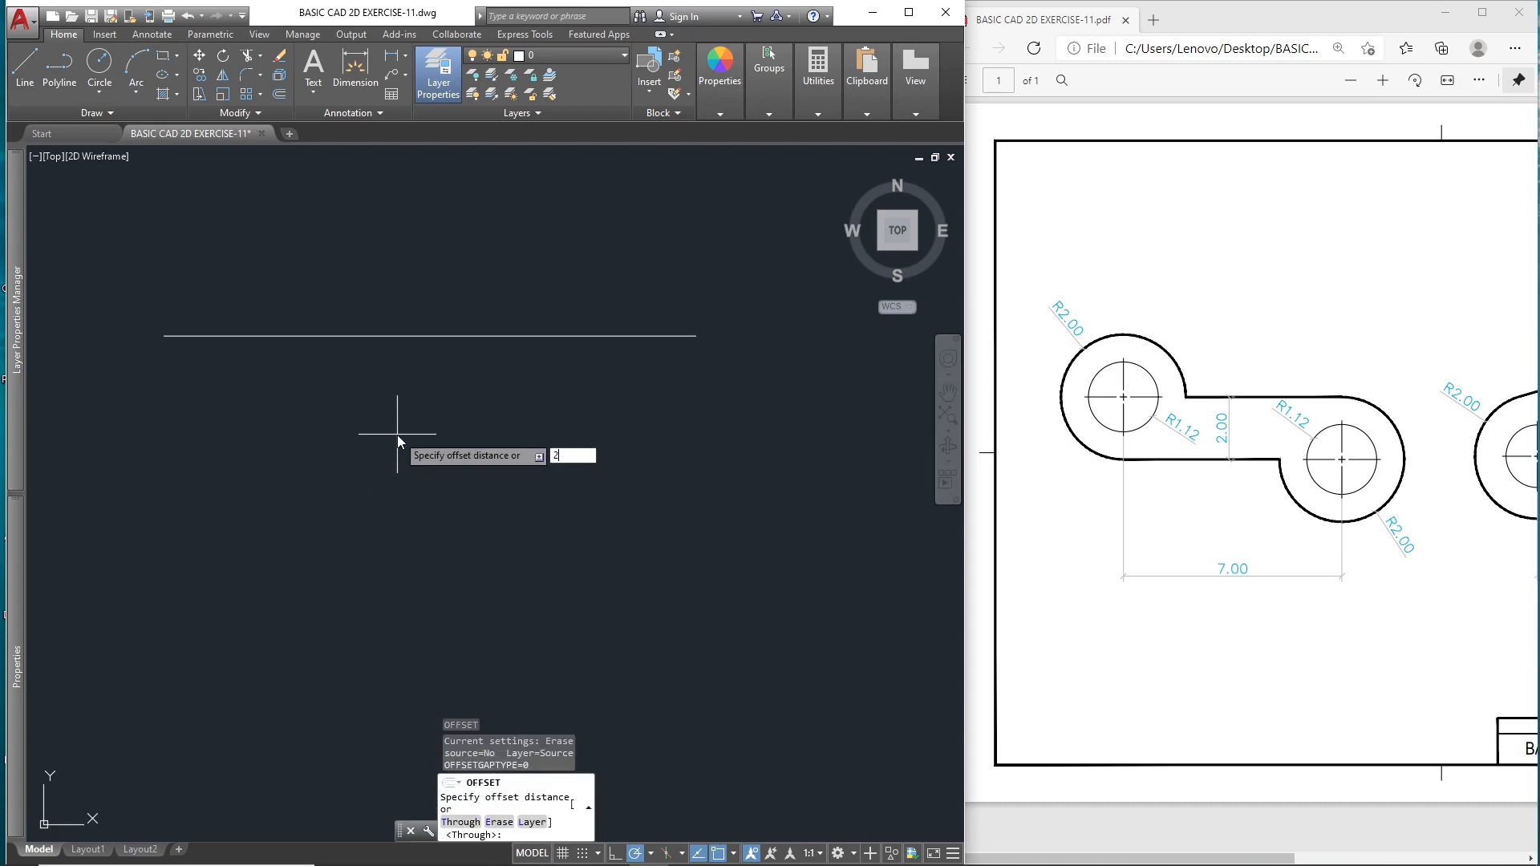
{"action": "key", "text": "Return"}
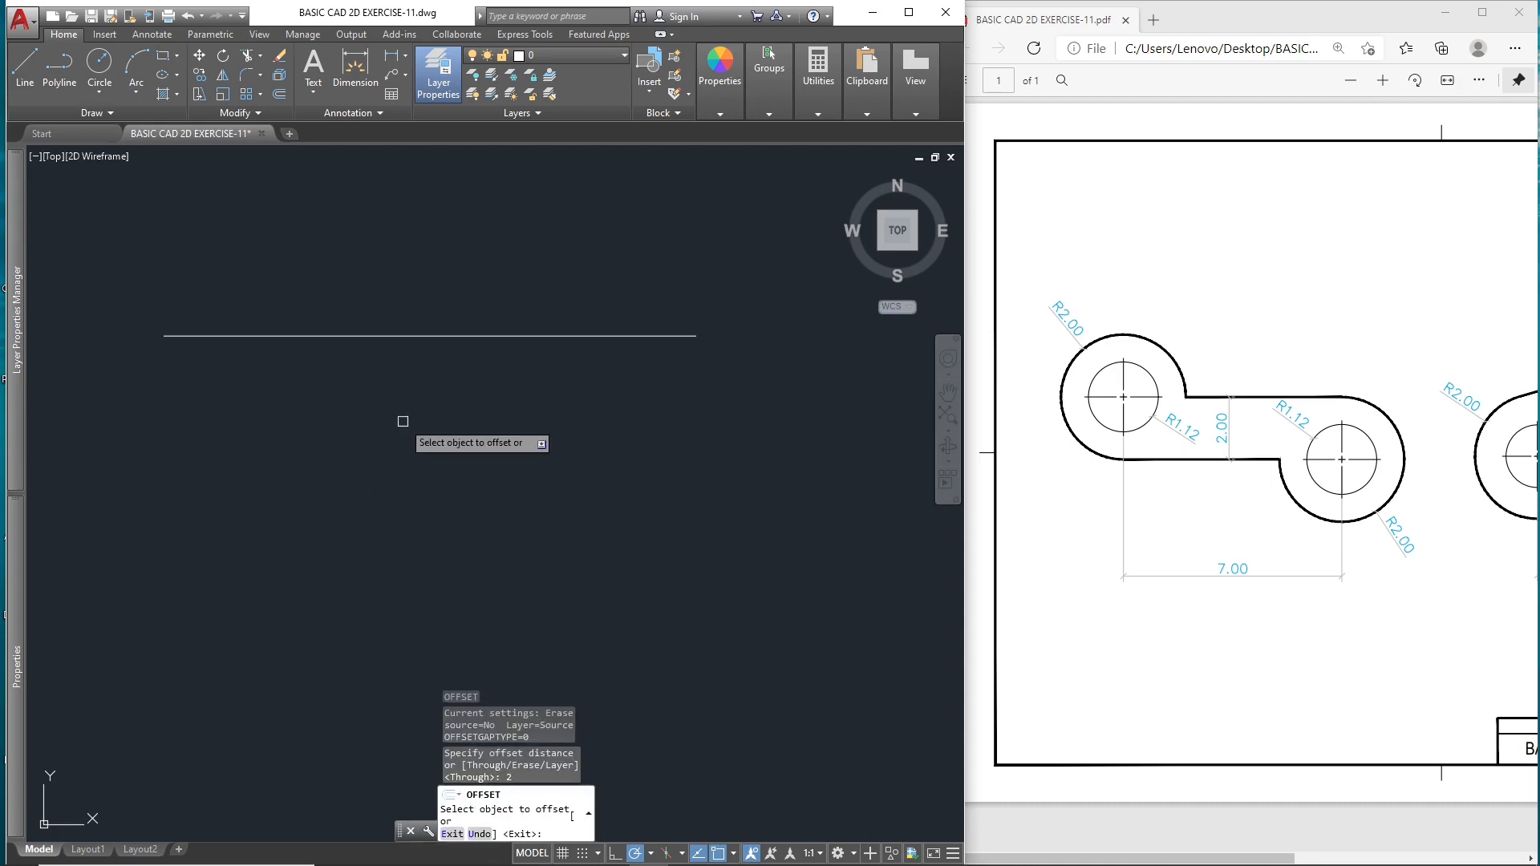
{"action": "left_click", "coordinate": [425, 336]}
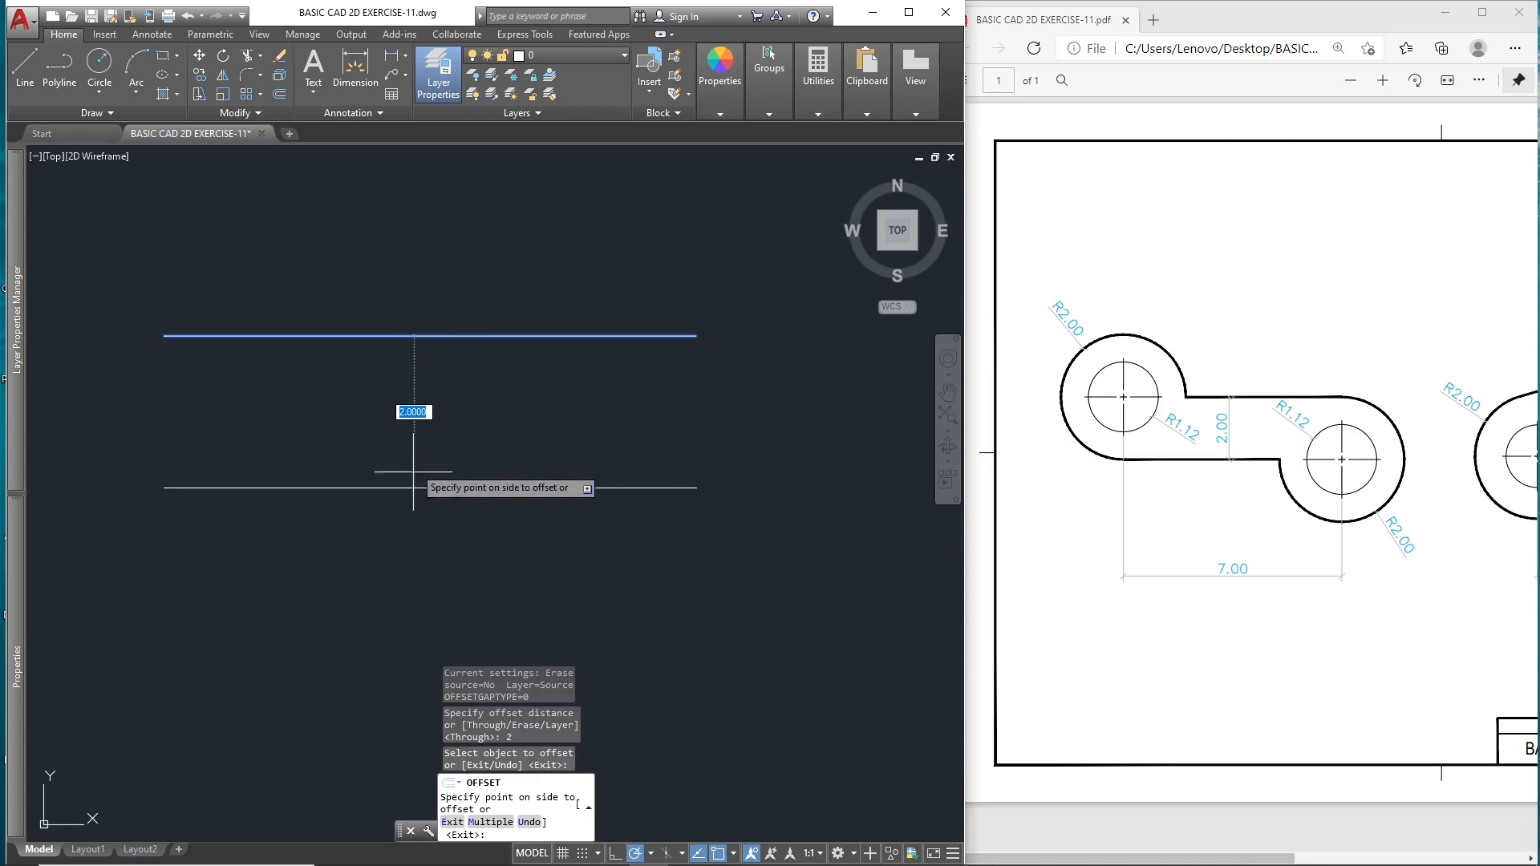
{"action": "left_click", "coordinate": [415, 567]}
Step: Draw a circle of radius 1.12 centred on the left endpoint of the upper line
{"action": "middle_click_drag", "start_coordinate": [407, 521], "coordinate": [430, 526]}
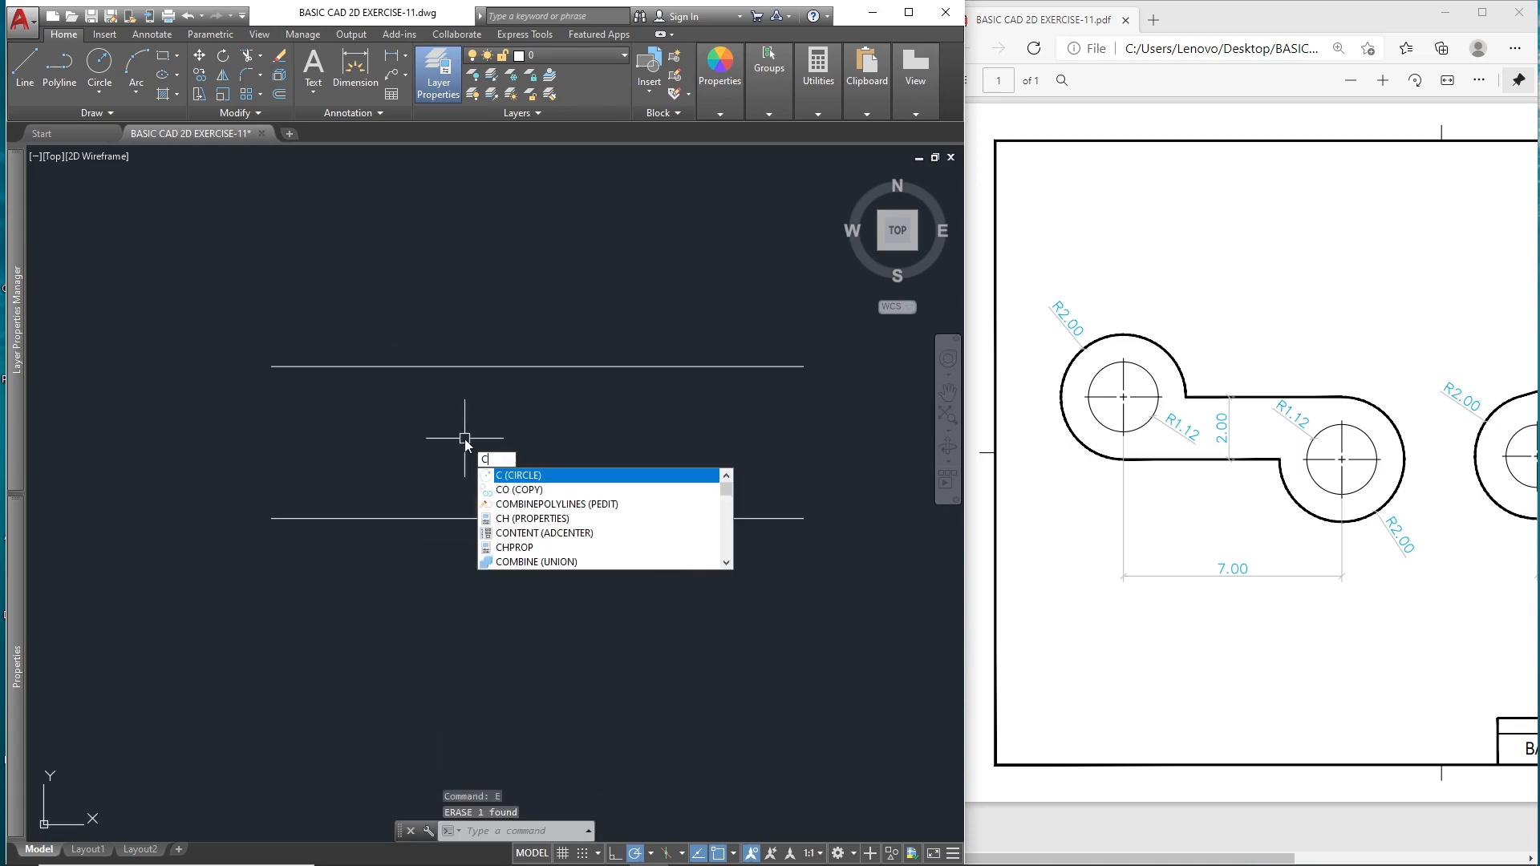
{"action": "key", "text": "Return"}
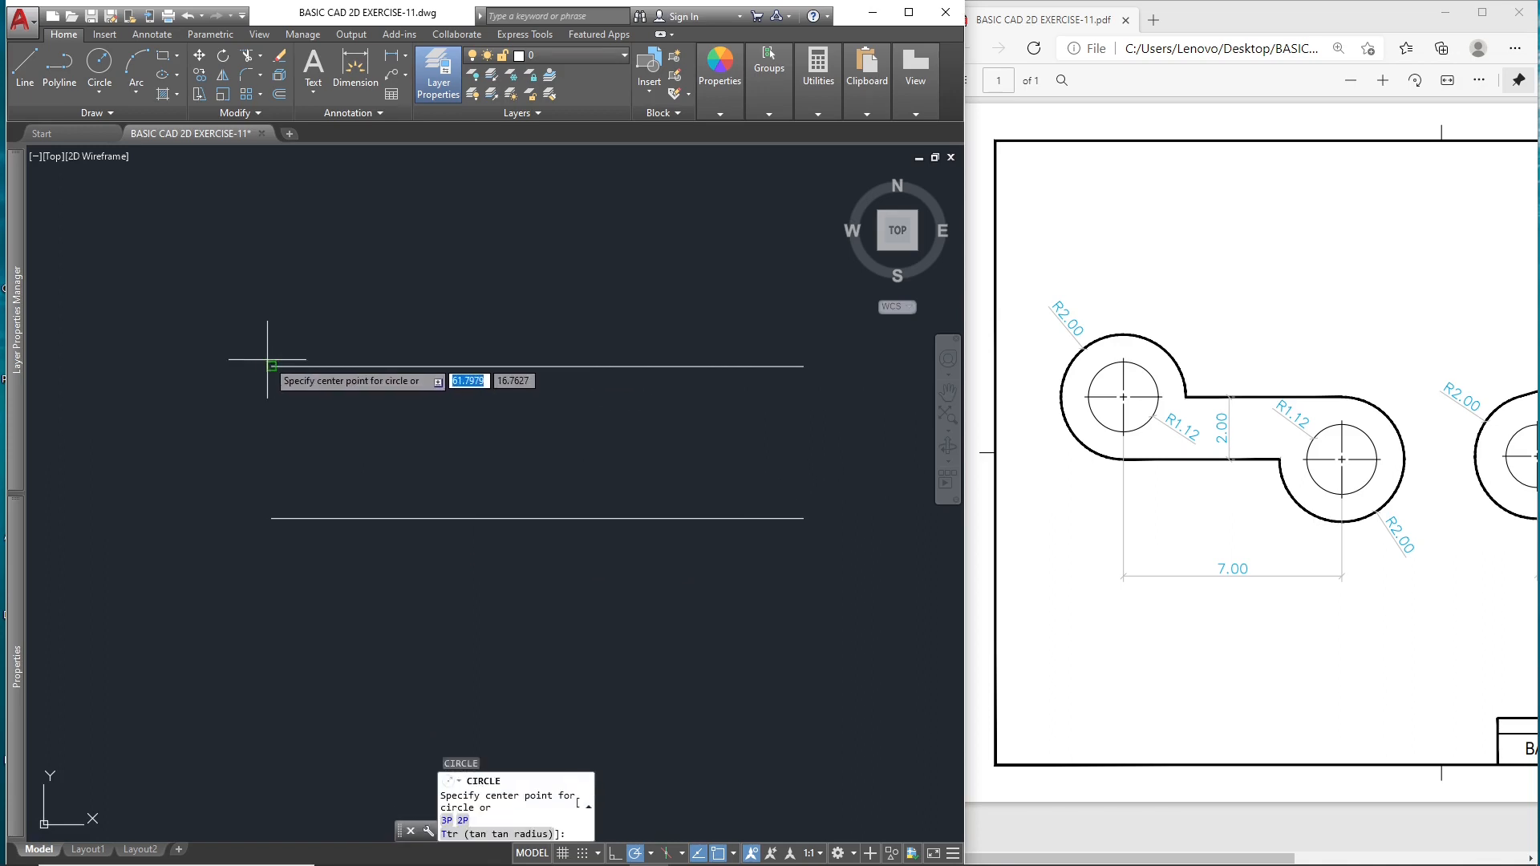
{"action": "left_click", "coordinate": [272, 367]}
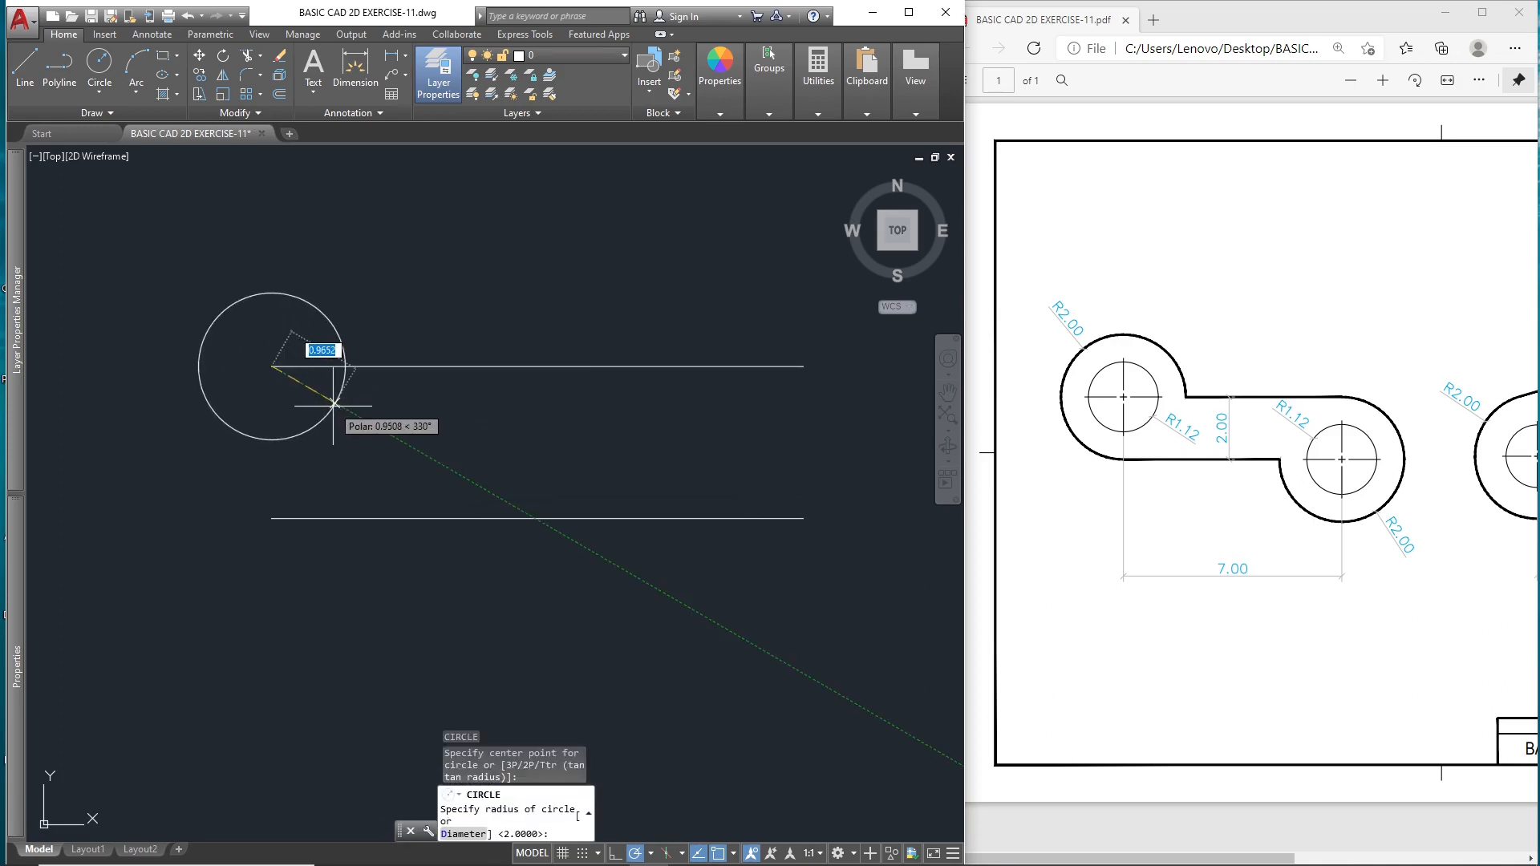
{"action": "type", "text": "1.12"}
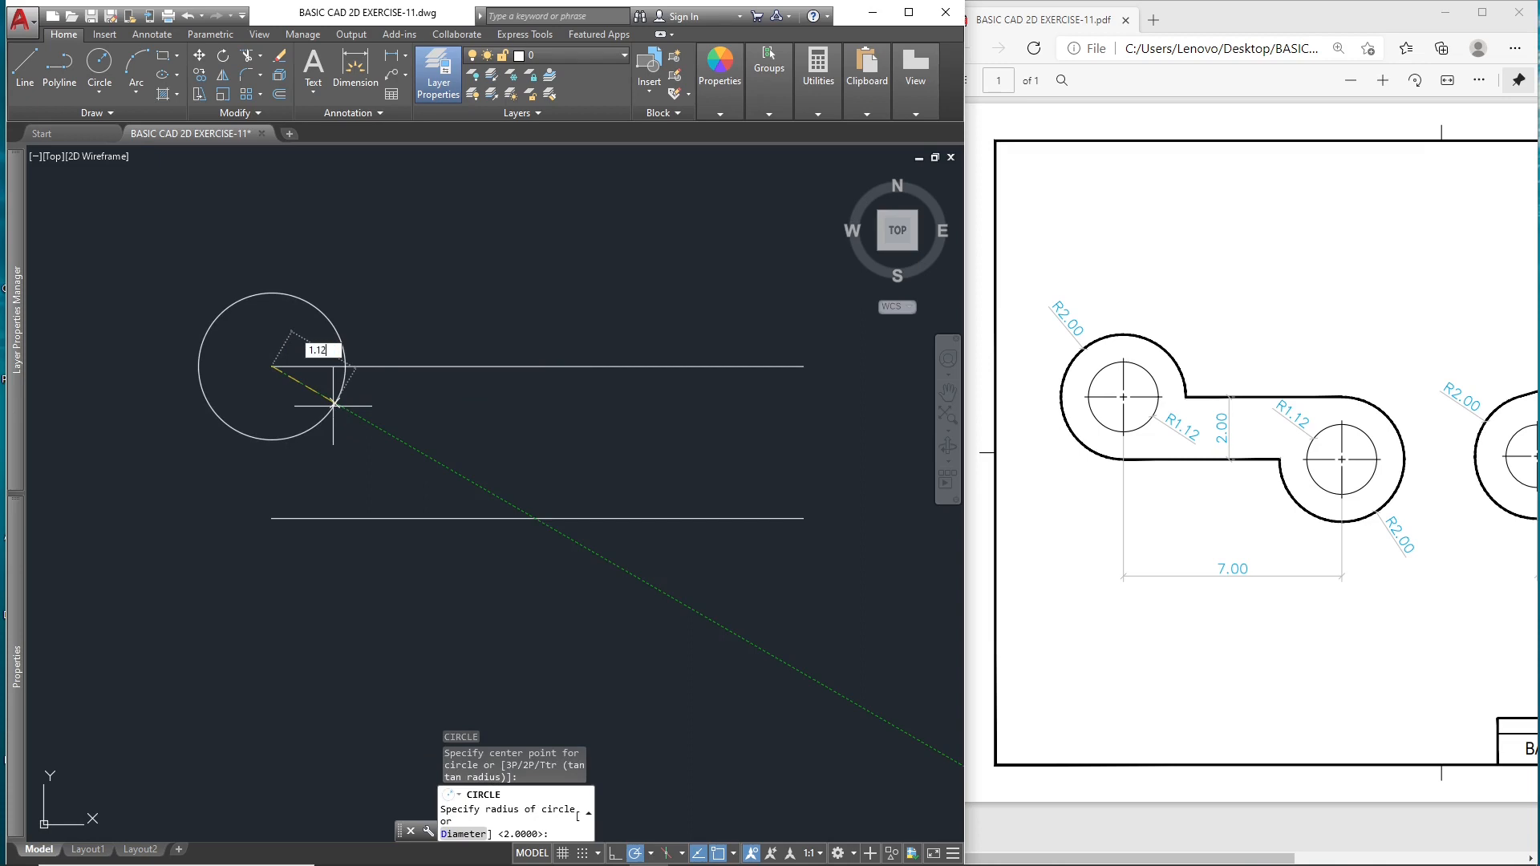
{"action": "key", "text": "Return"}
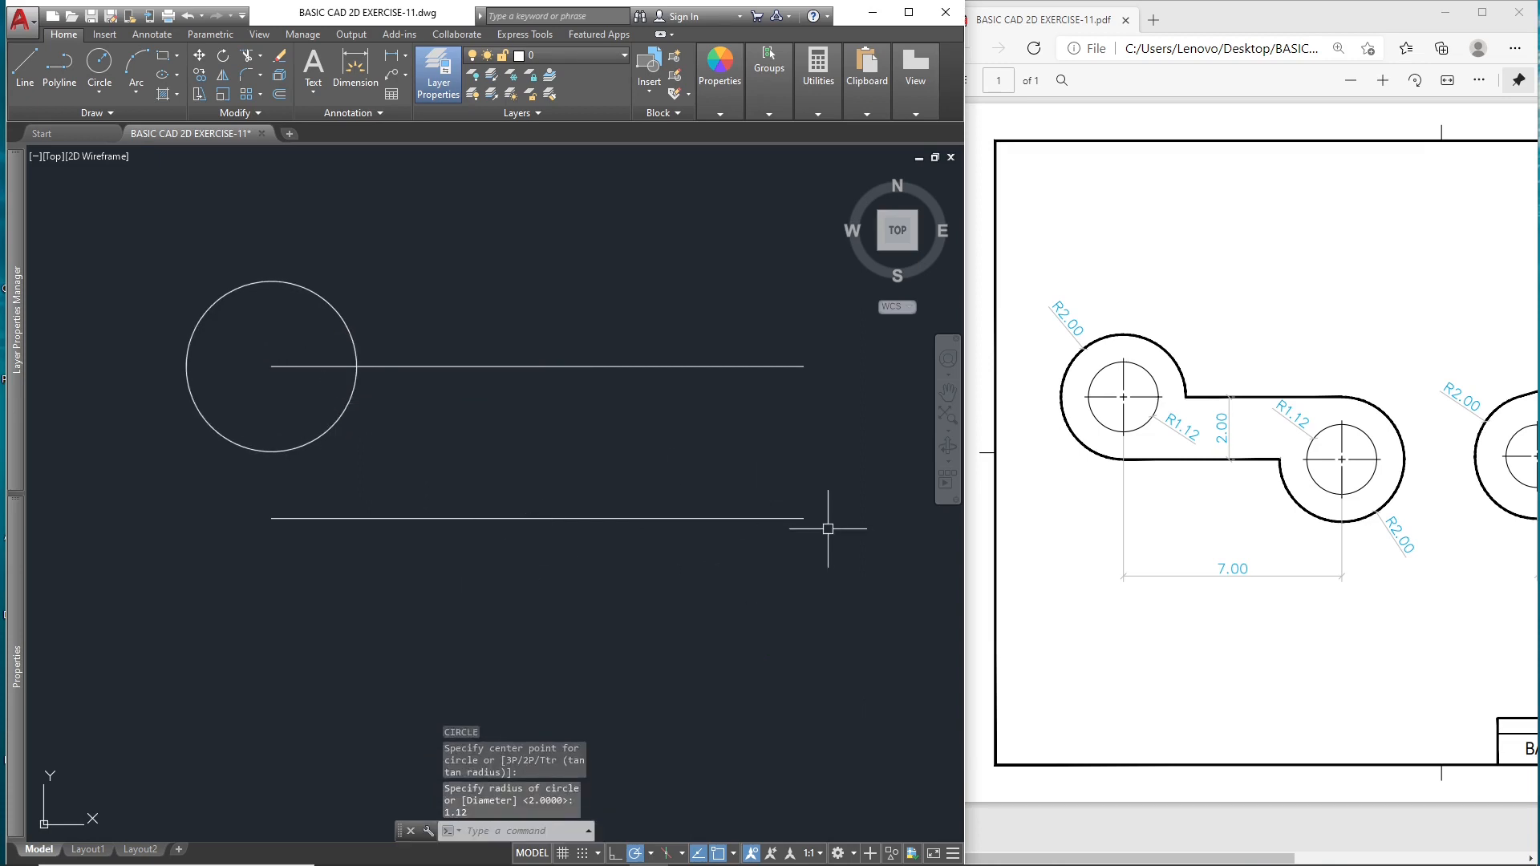
Step: Draw a circle of radius 1.12 centred on the right endpoint of the lower line
{"action": "key", "text": "Return"}
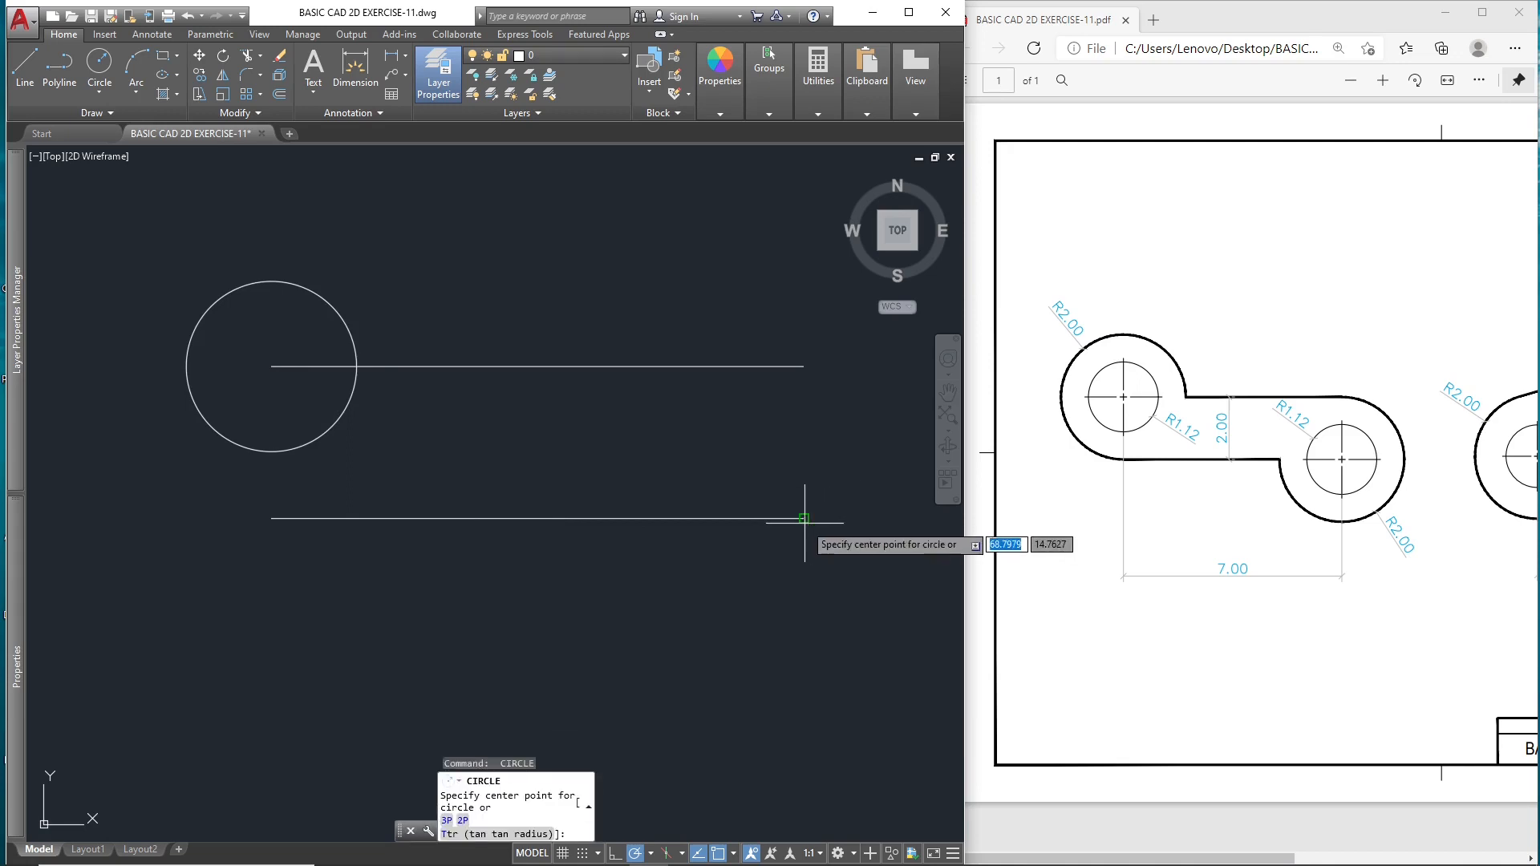
{"action": "left_click", "coordinate": [804, 518]}
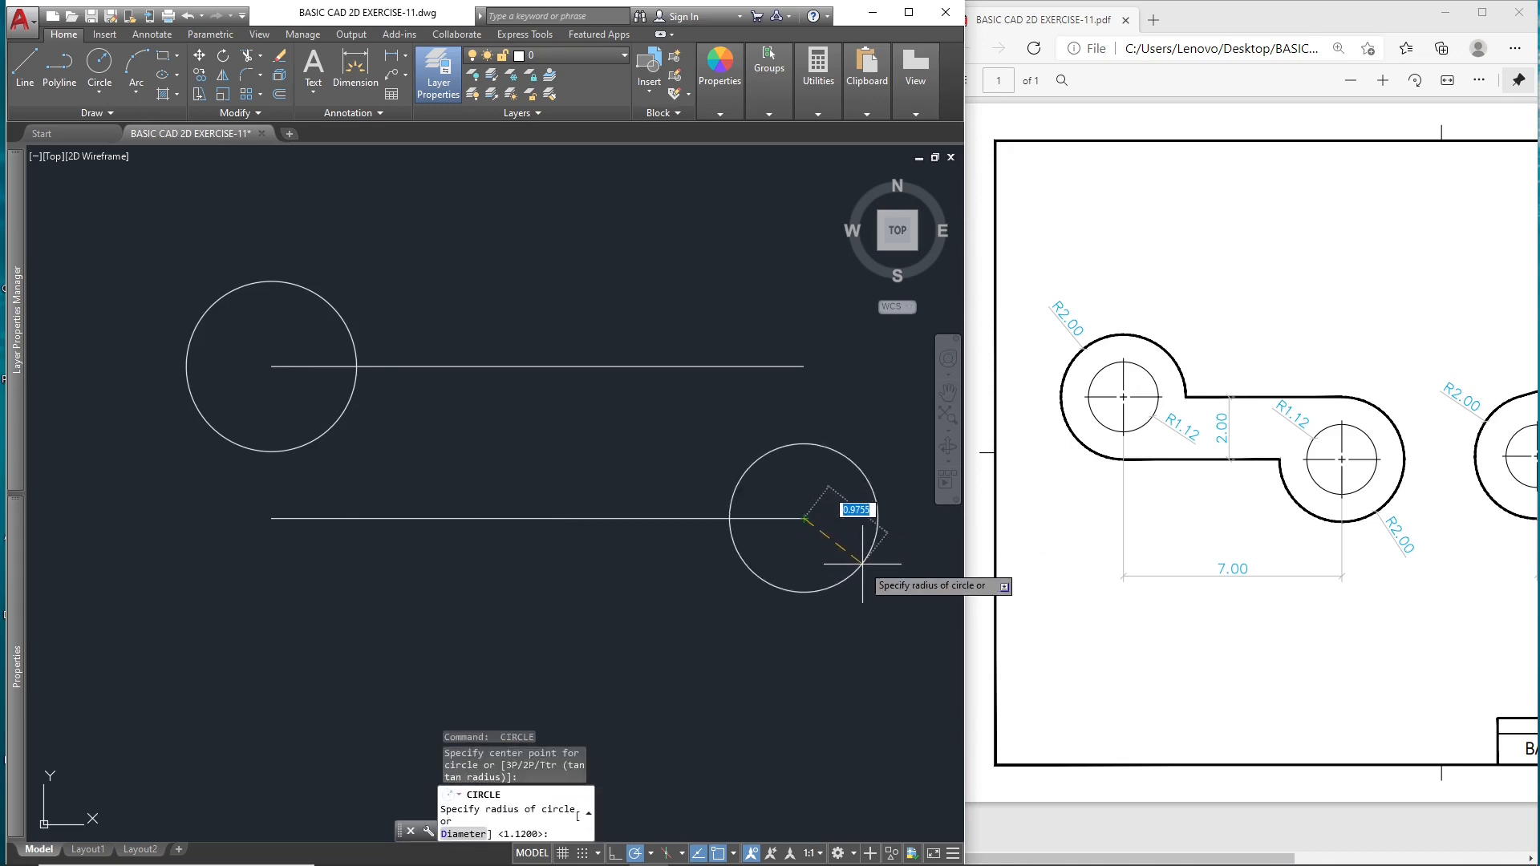
{"action": "type", "text": "1.12"}
{"action": "key", "text": "Return"}
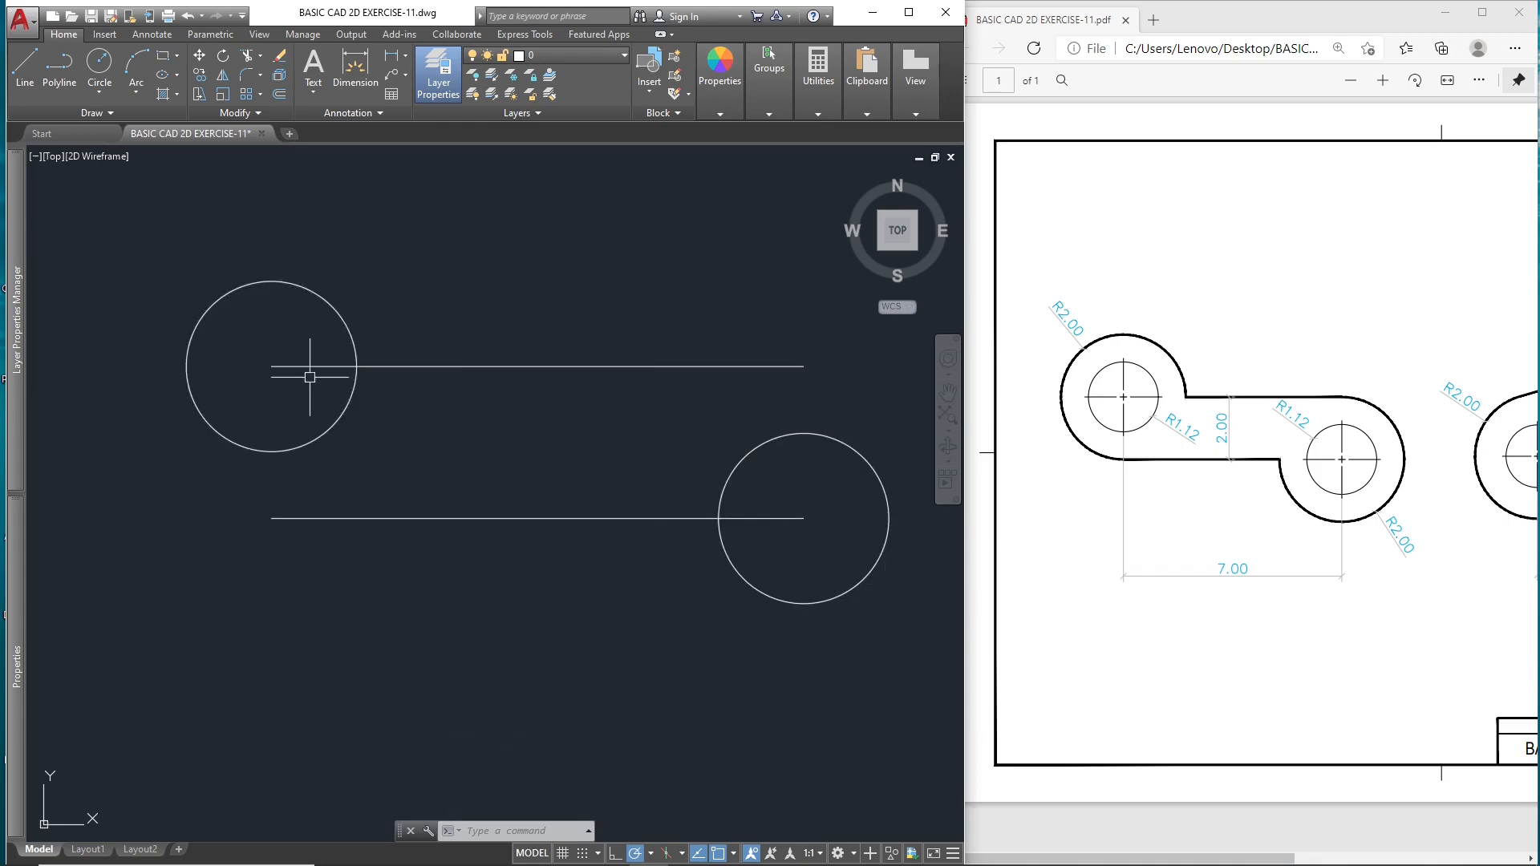
Step: Draw a circle of radius 2 centred on the left endpoint of the upper line, concentric with the small circle
{"action": "type", "text": "c"}
{"action": "key", "text": "Return"}
{"action": "left_click", "coordinate": [271, 366]}
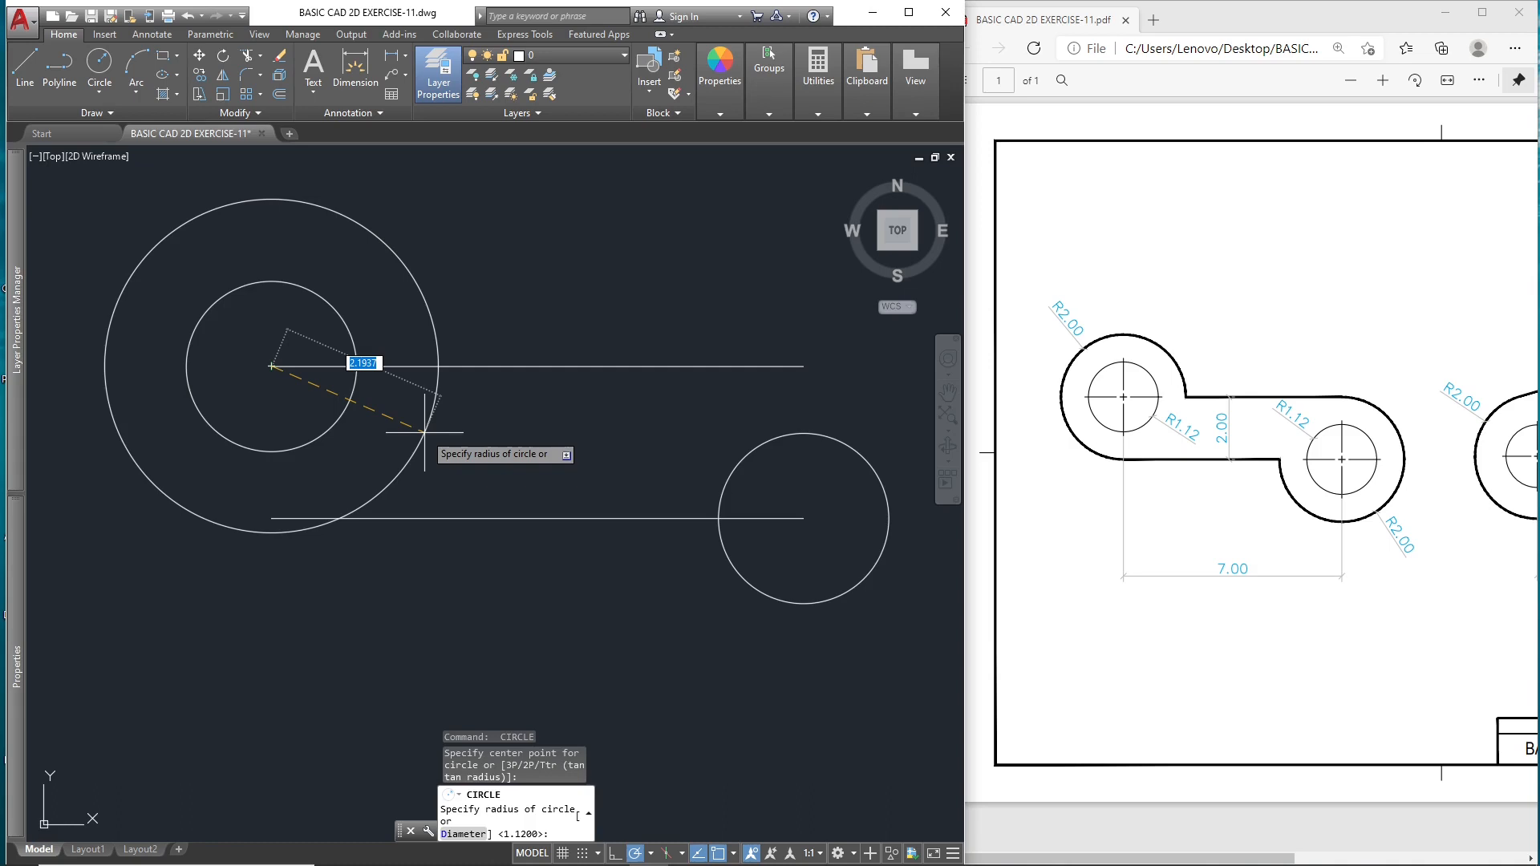
{"action": "type", "text": "2"}
{"action": "key", "text": "Return"}
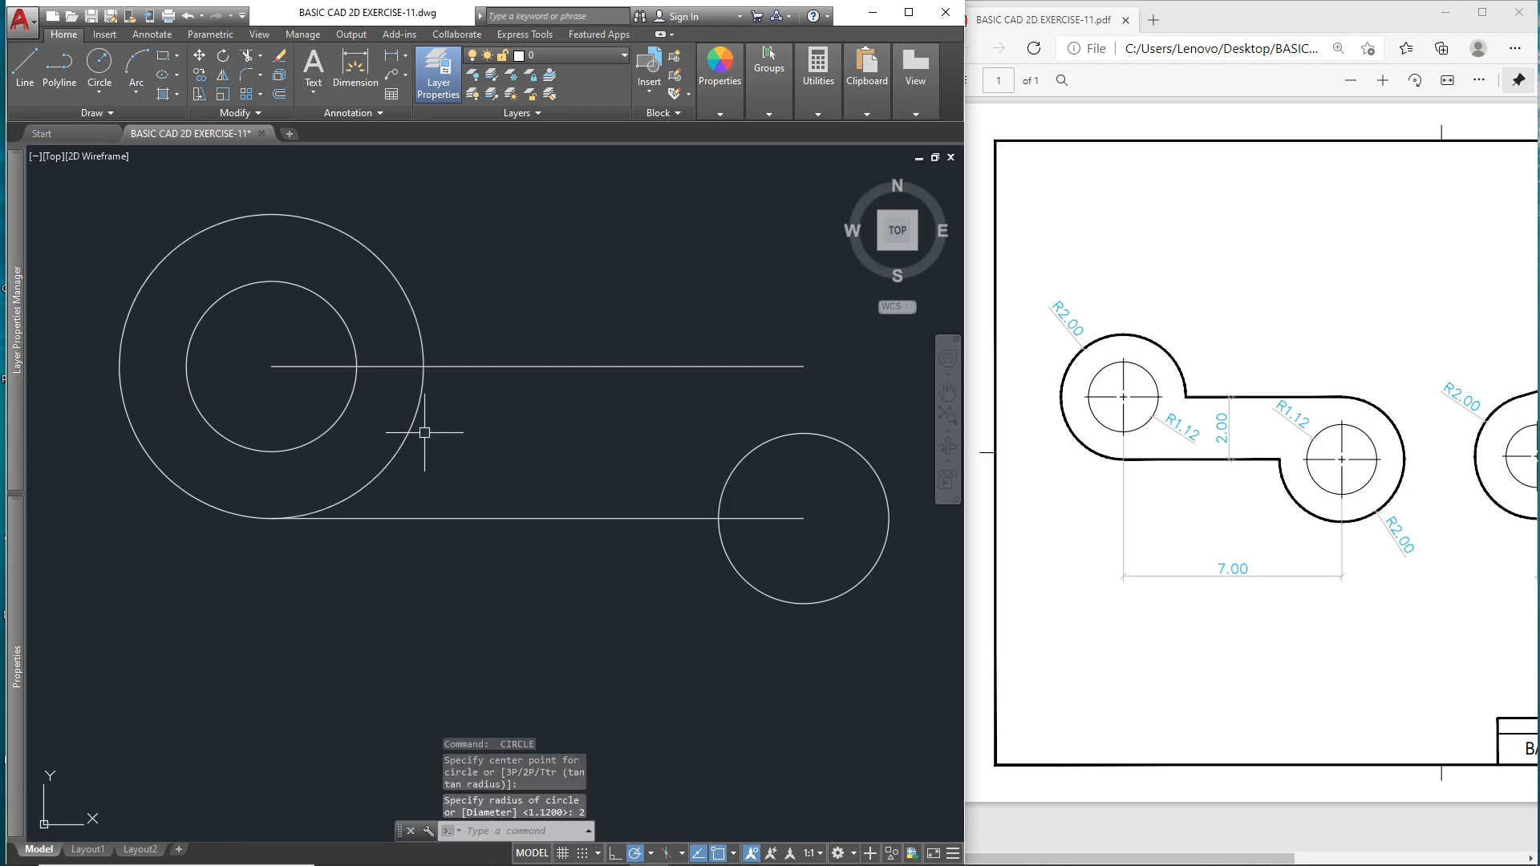
Step: Draw a circle of radius 2 centred on the right endpoint of the lower line
{"action": "key", "text": "Return"}
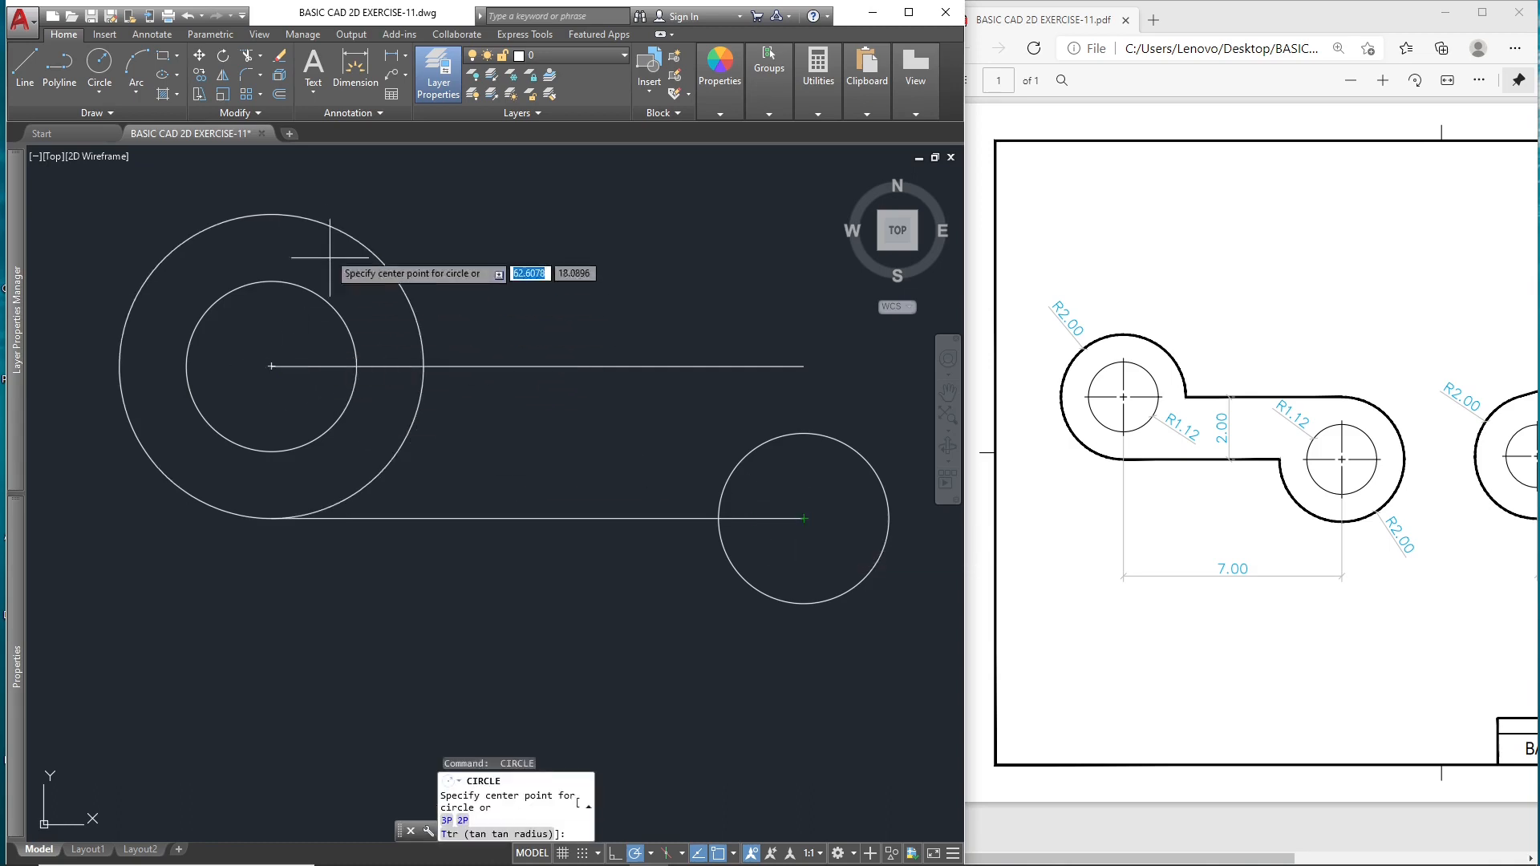
{"action": "left_click", "coordinate": [804, 518]}
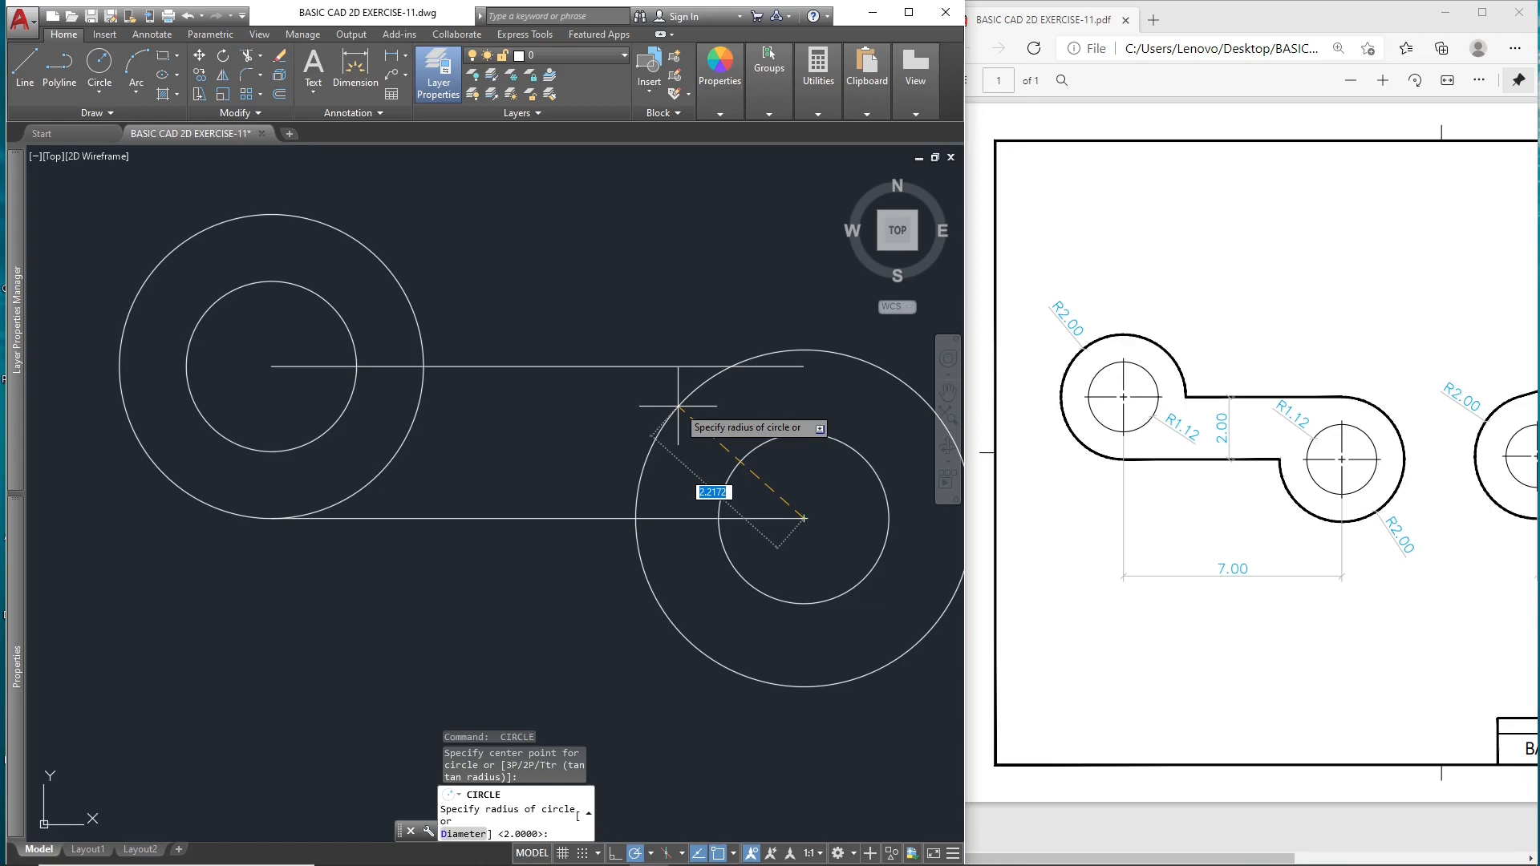
{"action": "type", "text": "2"}
{"action": "key", "text": "Return"}
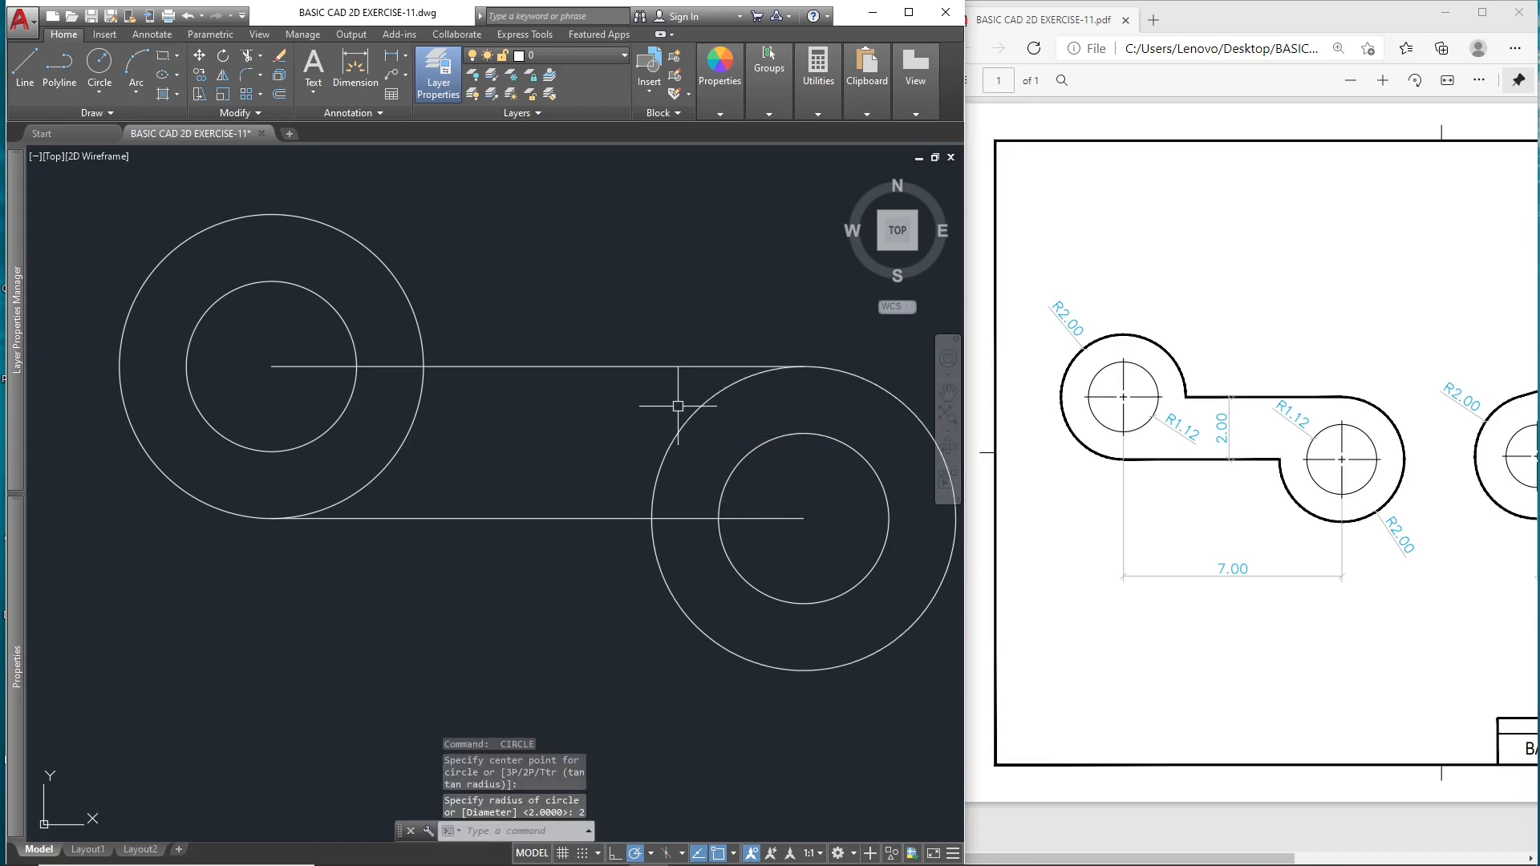
Step: Trim the parts of both horizontal lines lying inside the radius 2 circles, using those circles as cutting edges
{"action": "mouse_move", "coordinate": [684, 438]}
{"action": "middle_mouse_down"}
{"action": "mouse_move", "coordinate": [585, 408]}
{"action": "mouse_move", "coordinate": [651, 383]}
{"action": "mouse_move", "coordinate": [609, 431]}
{"action": "mouse_move", "coordinate": [547, 435]}
{"action": "mouse_move", "coordinate": [615, 472]}
{"action": "middle_mouse_up"}
{"action": "scroll", "coordinate": [641, 402], "scroll_direction": "down", "scroll_amount": 2}
{"action": "scroll", "coordinate": [553, 431], "scroll_direction": "up", "scroll_amount": 2}
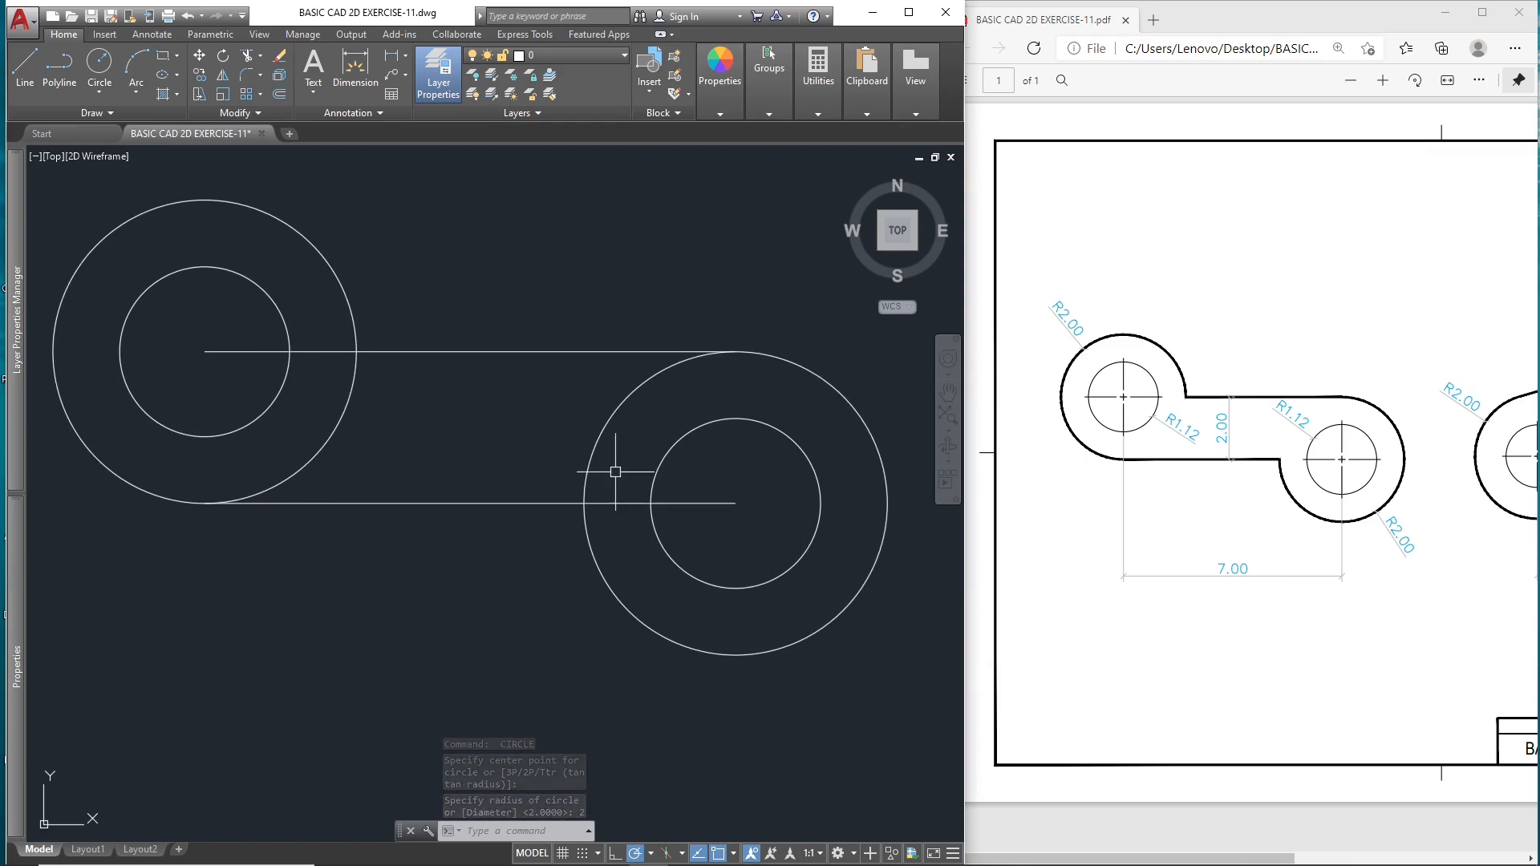
{"action": "type", "text": "tr"}
{"action": "key", "text": "Return"}
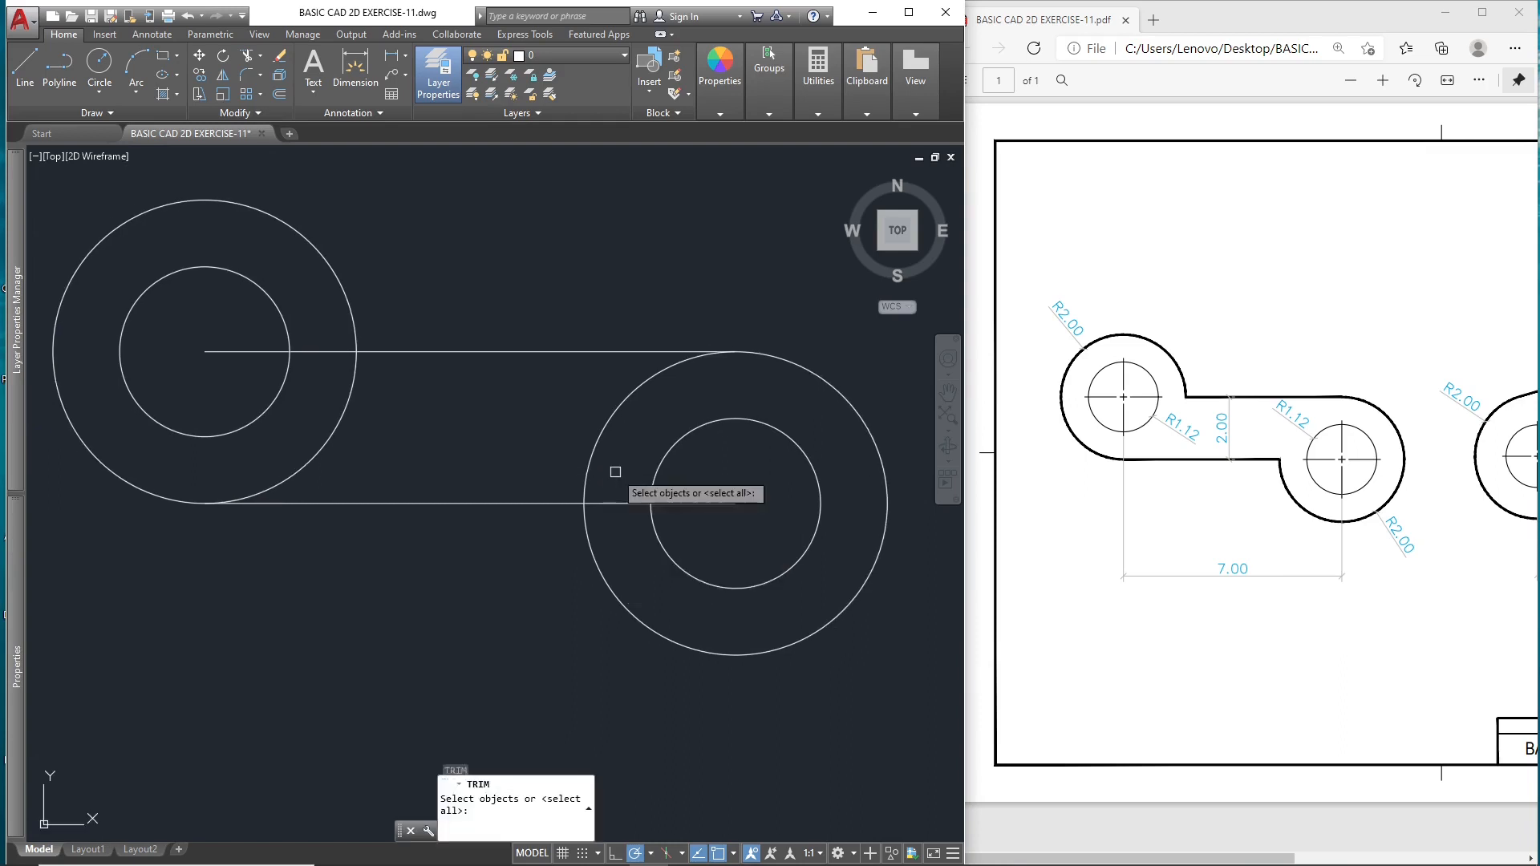
{"action": "left_click", "coordinate": [601, 570]}
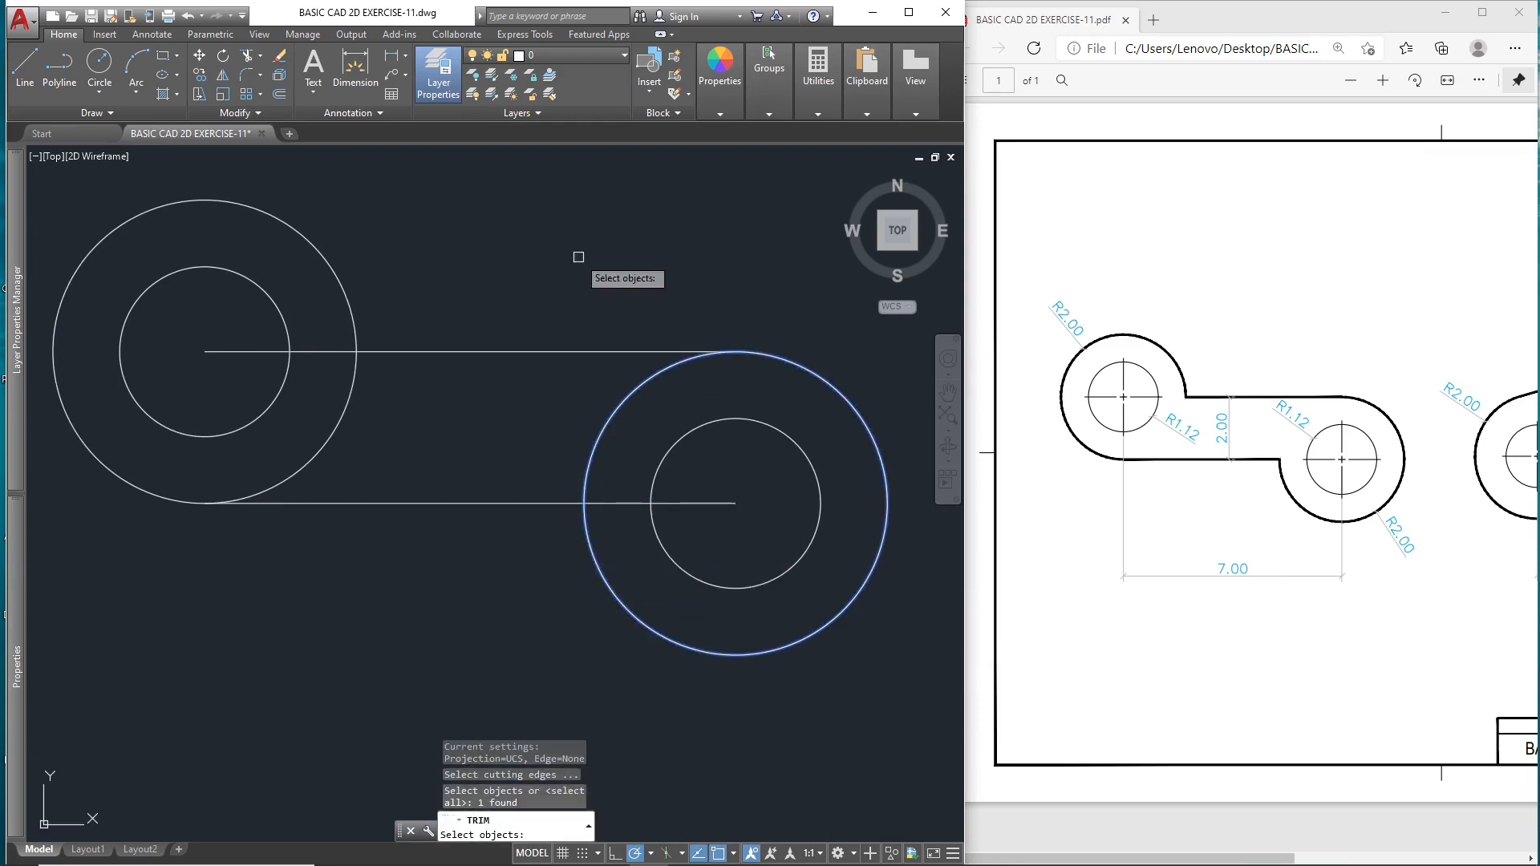
{"action": "left_click", "coordinate": [331, 264]}
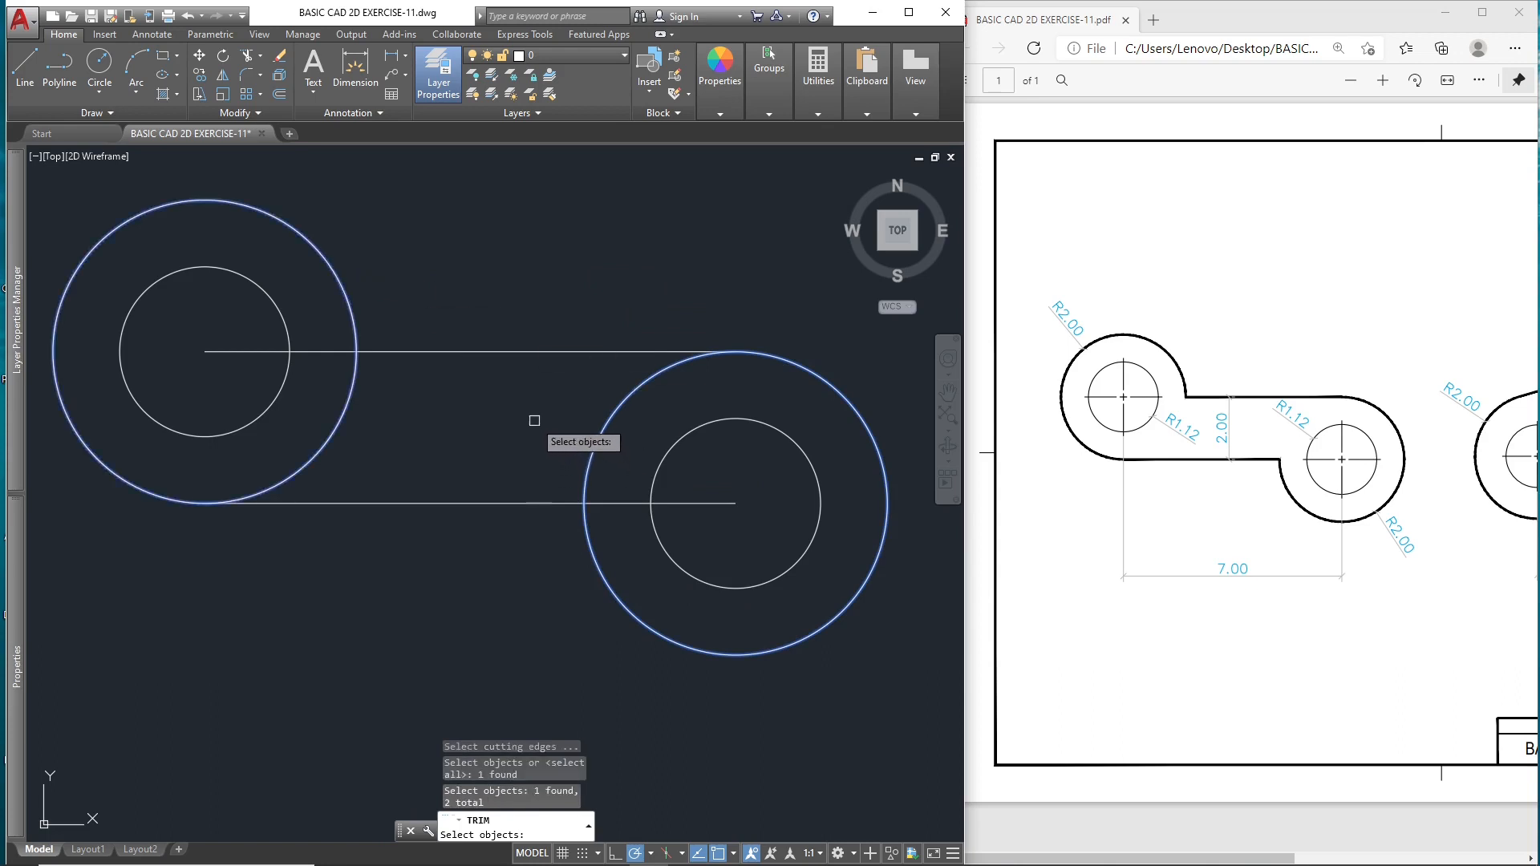
{"action": "key", "text": "Return"}
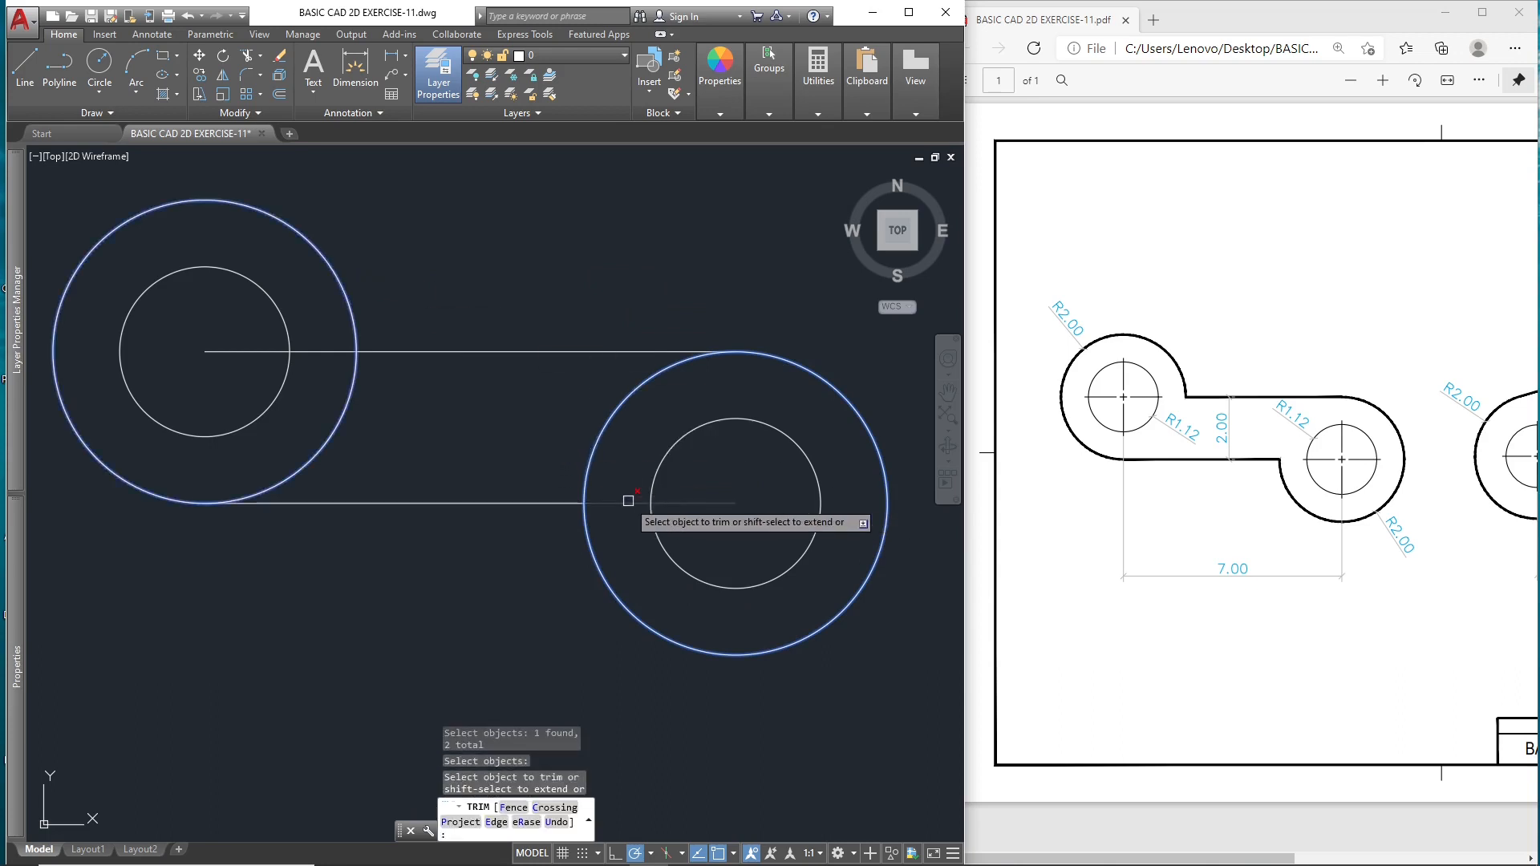
{"action": "left_click", "coordinate": [625, 500]}
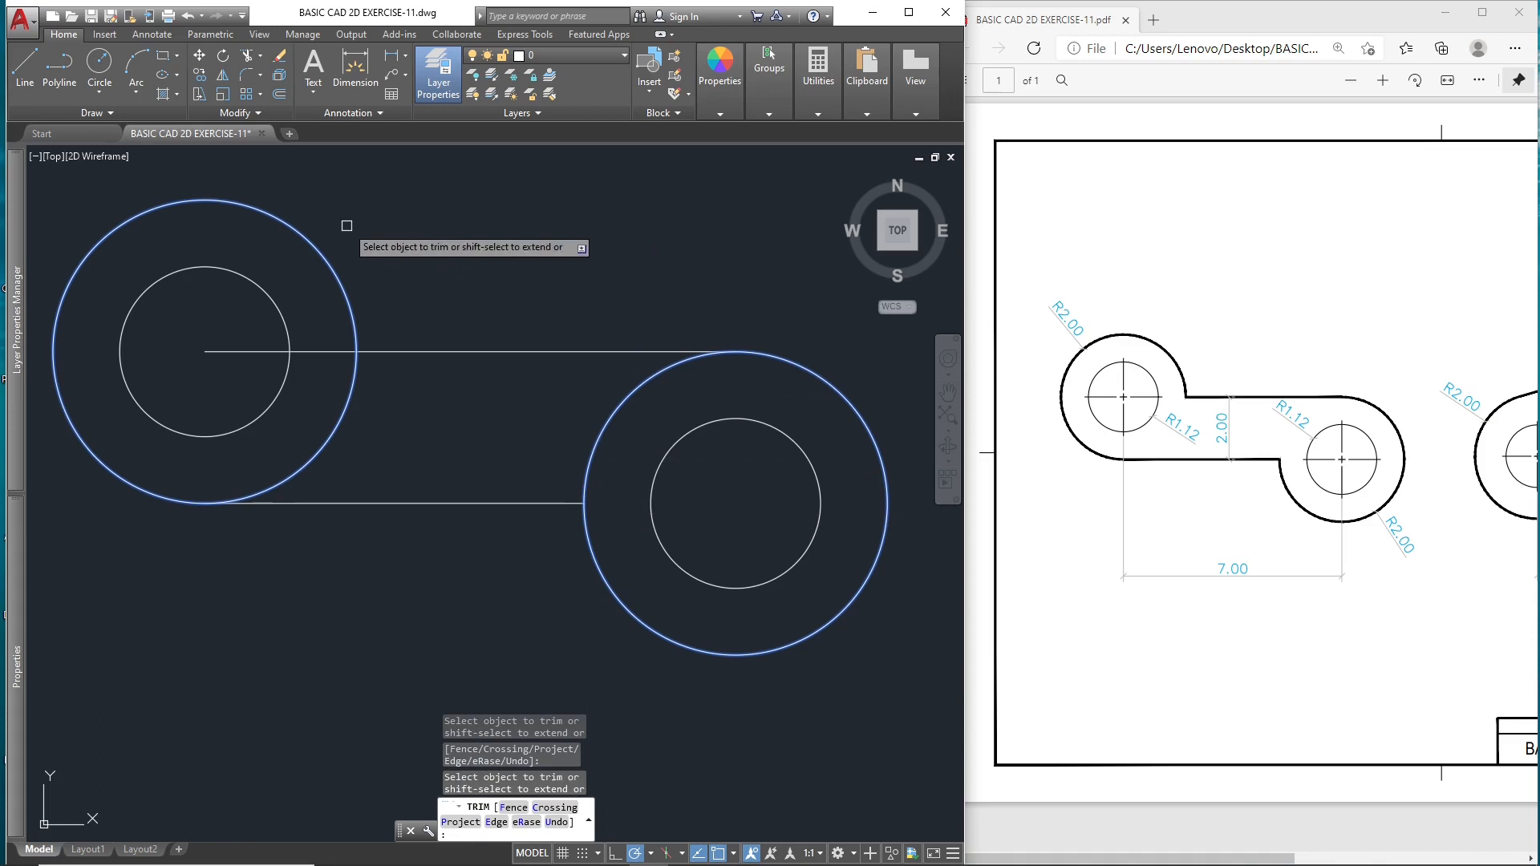
{"action": "left_click", "coordinate": [310, 349]}
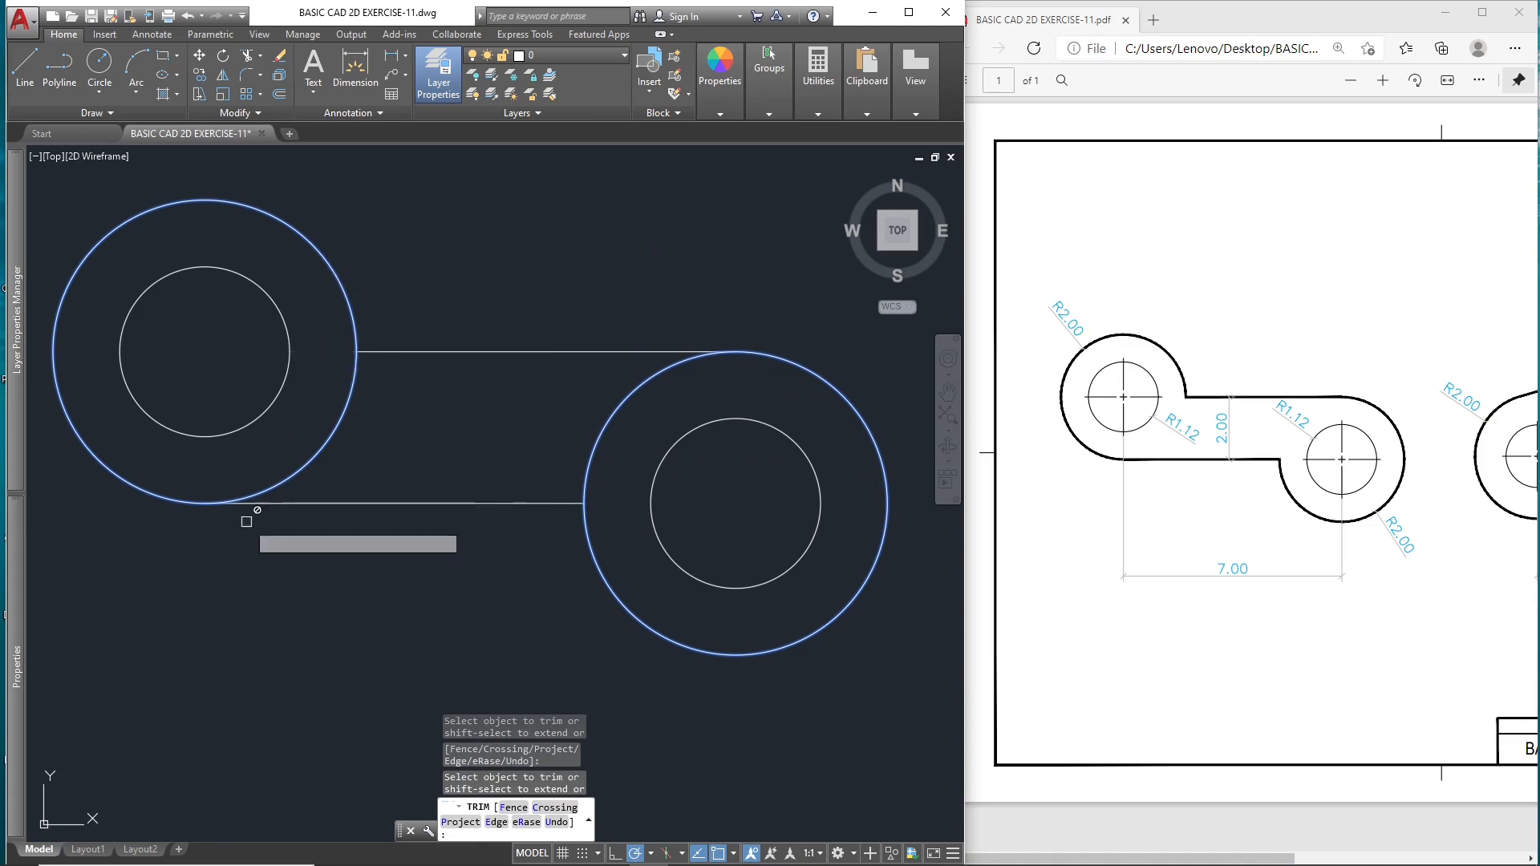
{"action": "left_click", "coordinate": [605, 428]}
{"action": "key", "text": "Return"}
Step: Trim the arcs of both radius 2 circles between the horizontal lines, using the two lines as cutting edges
{"action": "key", "text": "Return"}
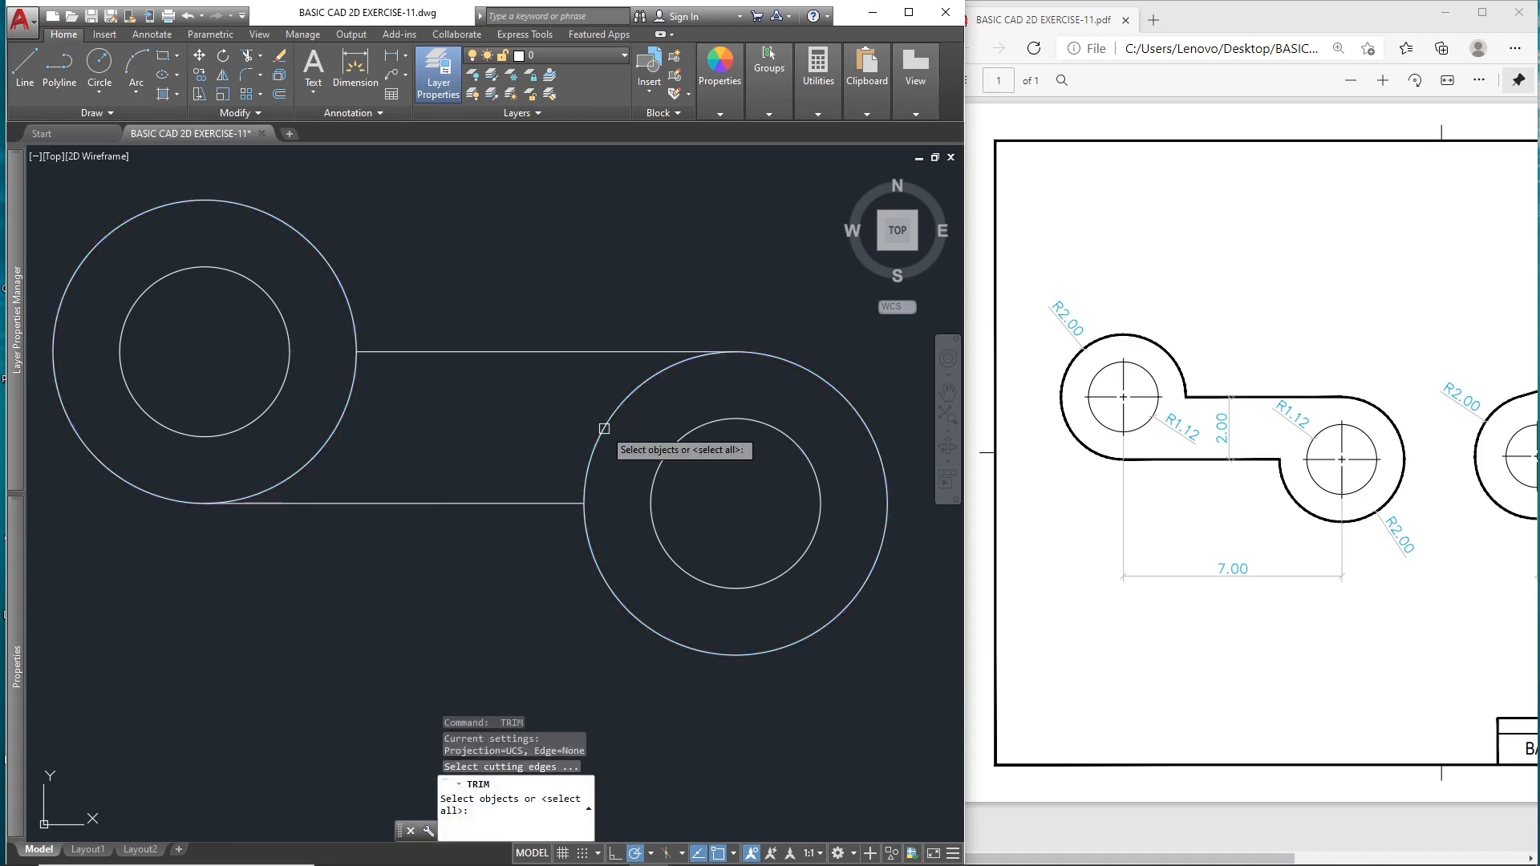
{"action": "left_click", "coordinate": [580, 352]}
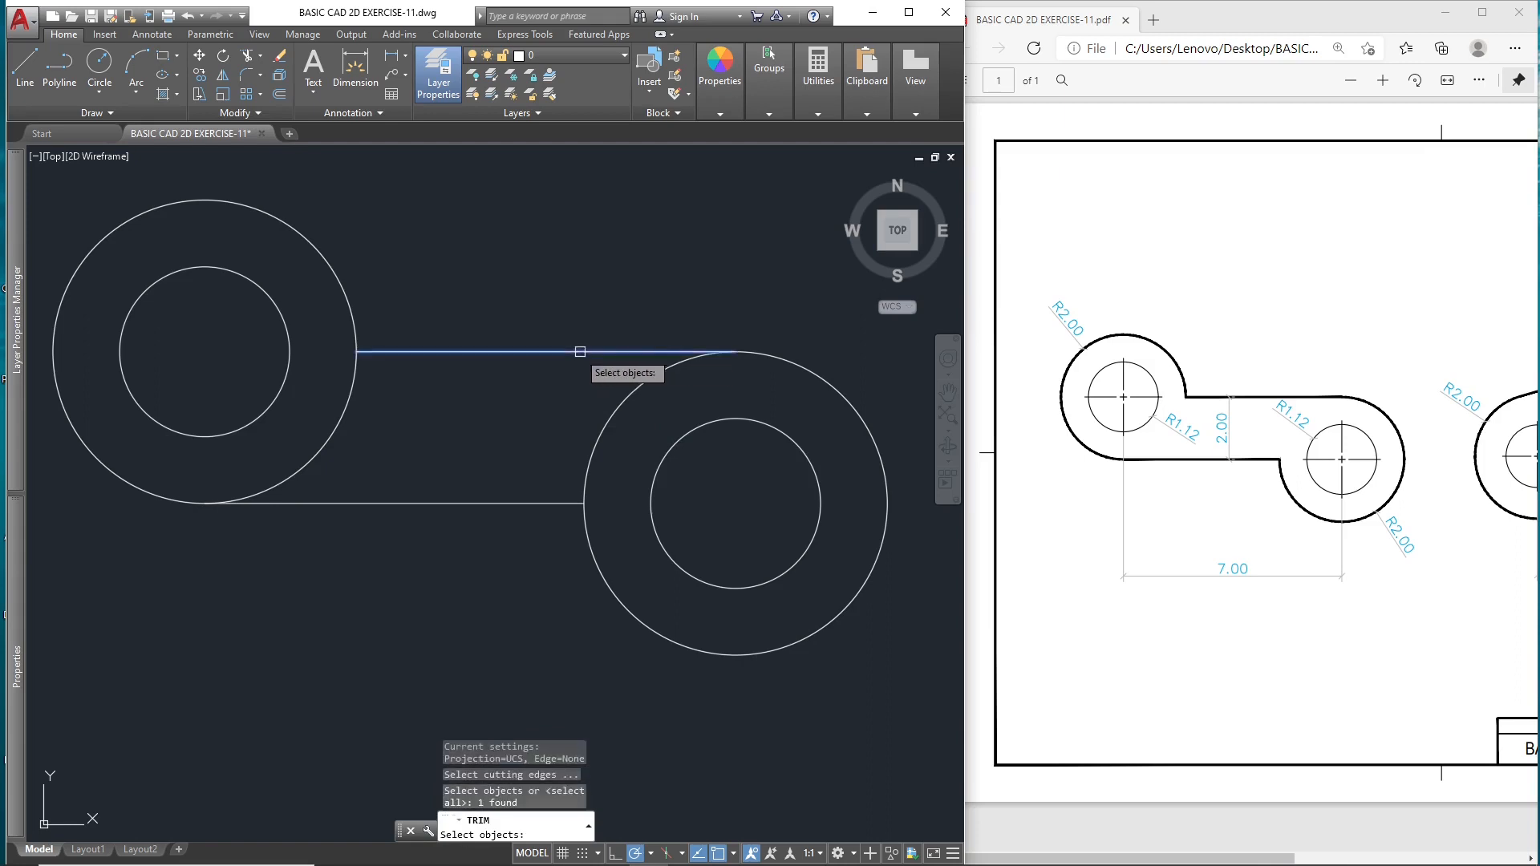
{"action": "left_click", "coordinate": [493, 504]}
{"action": "left_click", "coordinate": [601, 430]}
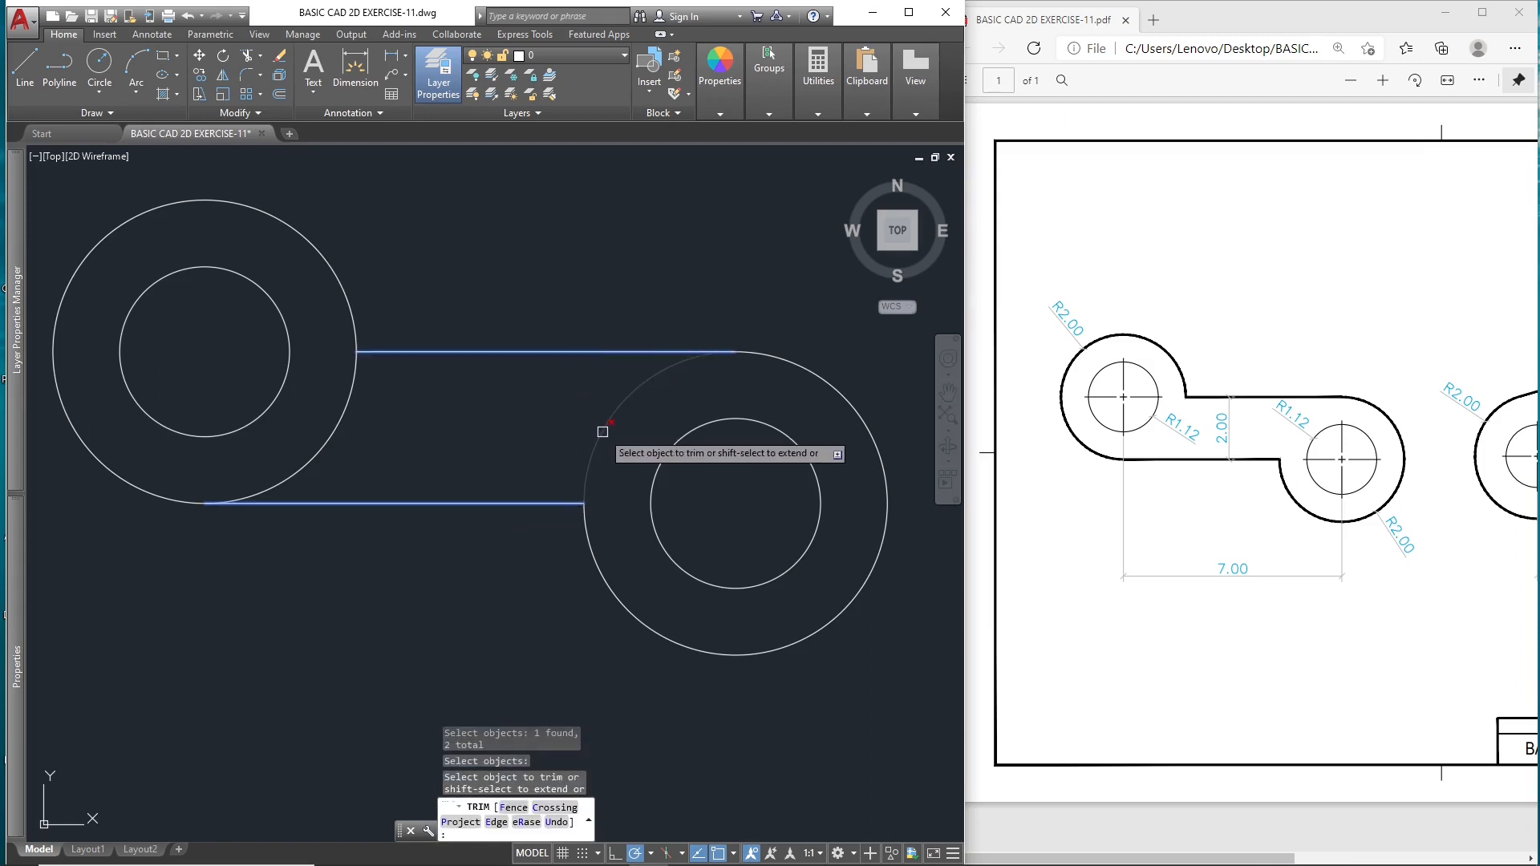
{"action": "left_click", "coordinate": [337, 430]}
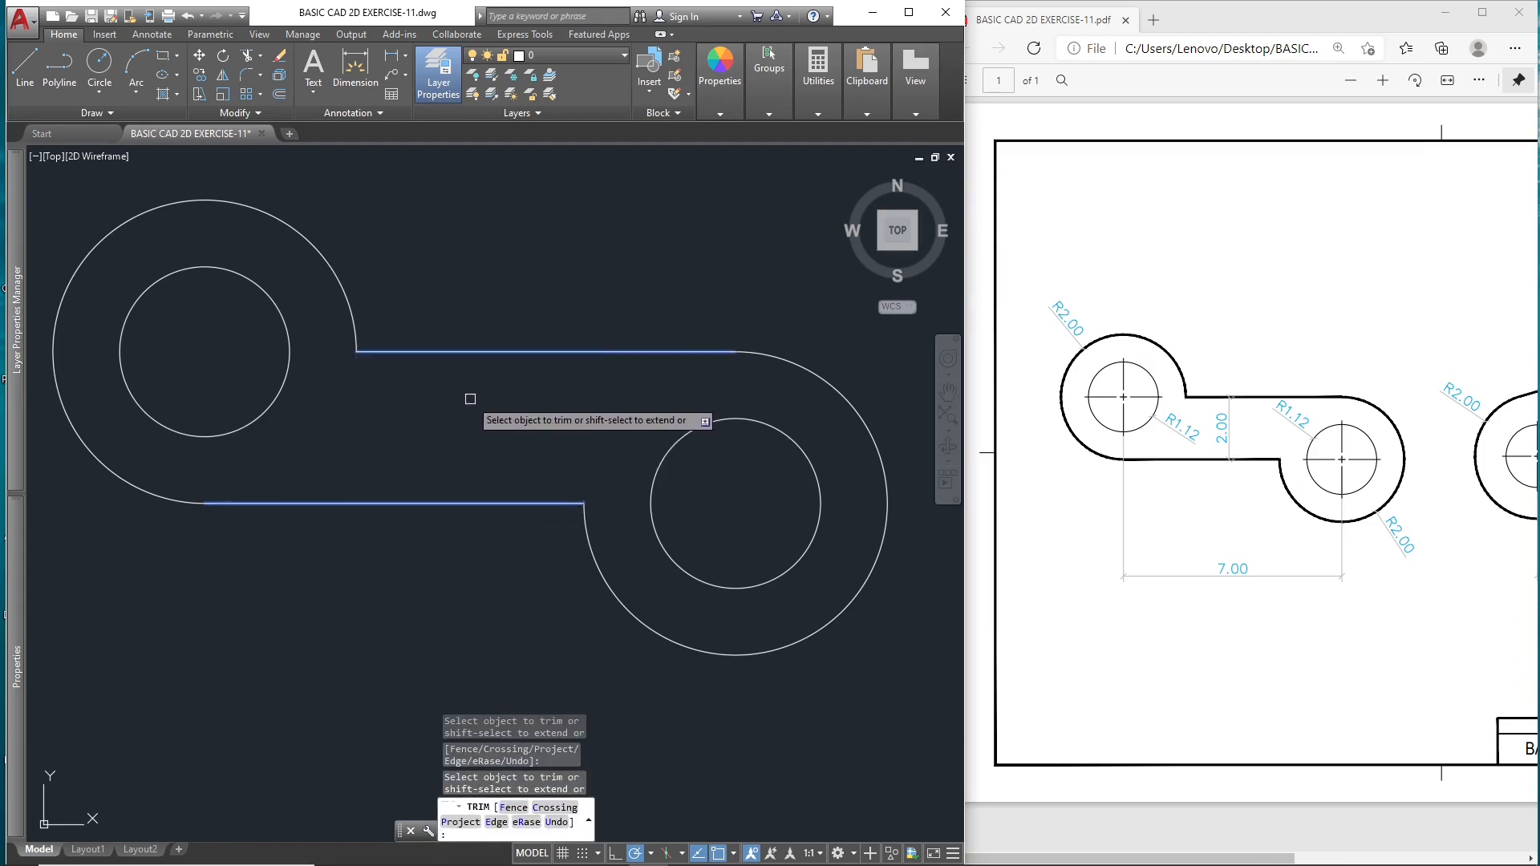
{"action": "key", "text": "Escape"}
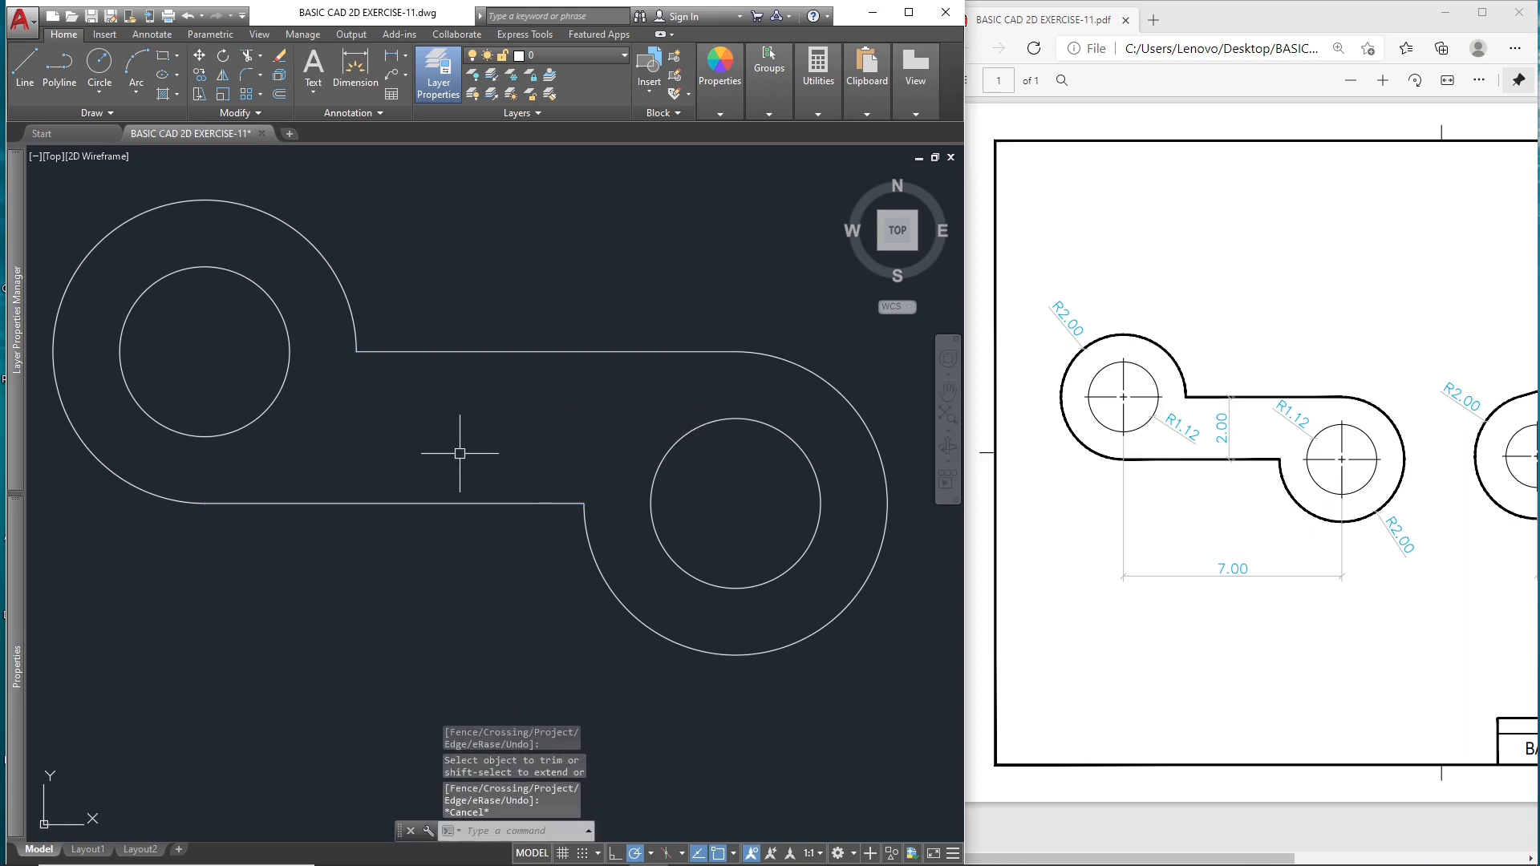
Step: Join the two horizontal lines and the two large arcs into one closed polyline outline
{"action": "scroll", "coordinate": [450, 449], "scroll_direction": "down", "scroll_amount": 2}
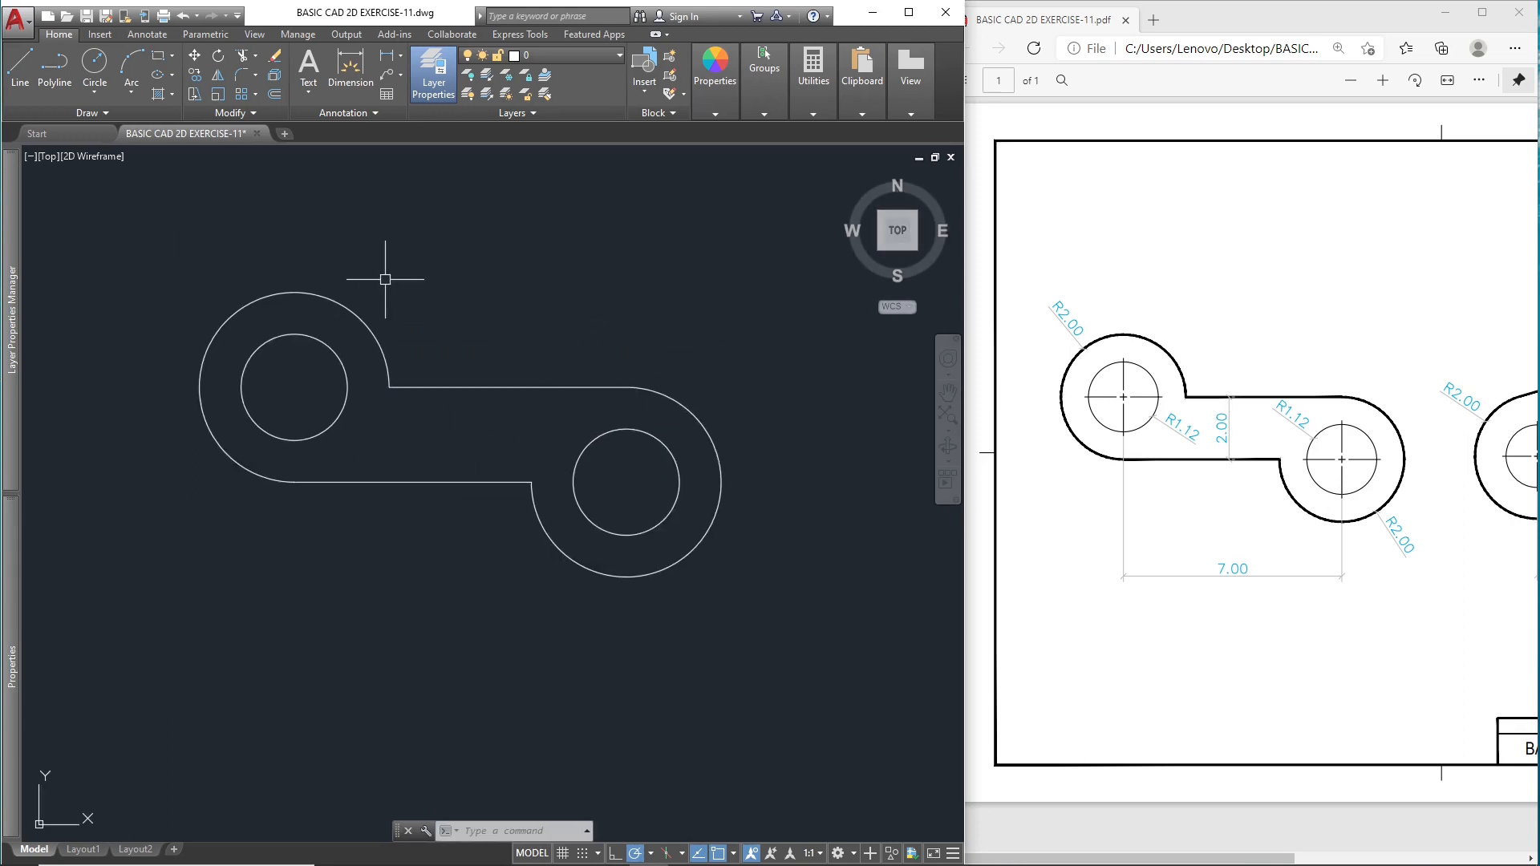
{"action": "scroll", "coordinate": [385, 275], "scroll_direction": "up", "scroll_amount": 2}
{"action": "scroll", "coordinate": [498, 285], "scroll_direction": "down", "scroll_amount": 2}
{"action": "middle_click_drag", "start_coordinate": [468, 320], "coordinate": [420, 289]}
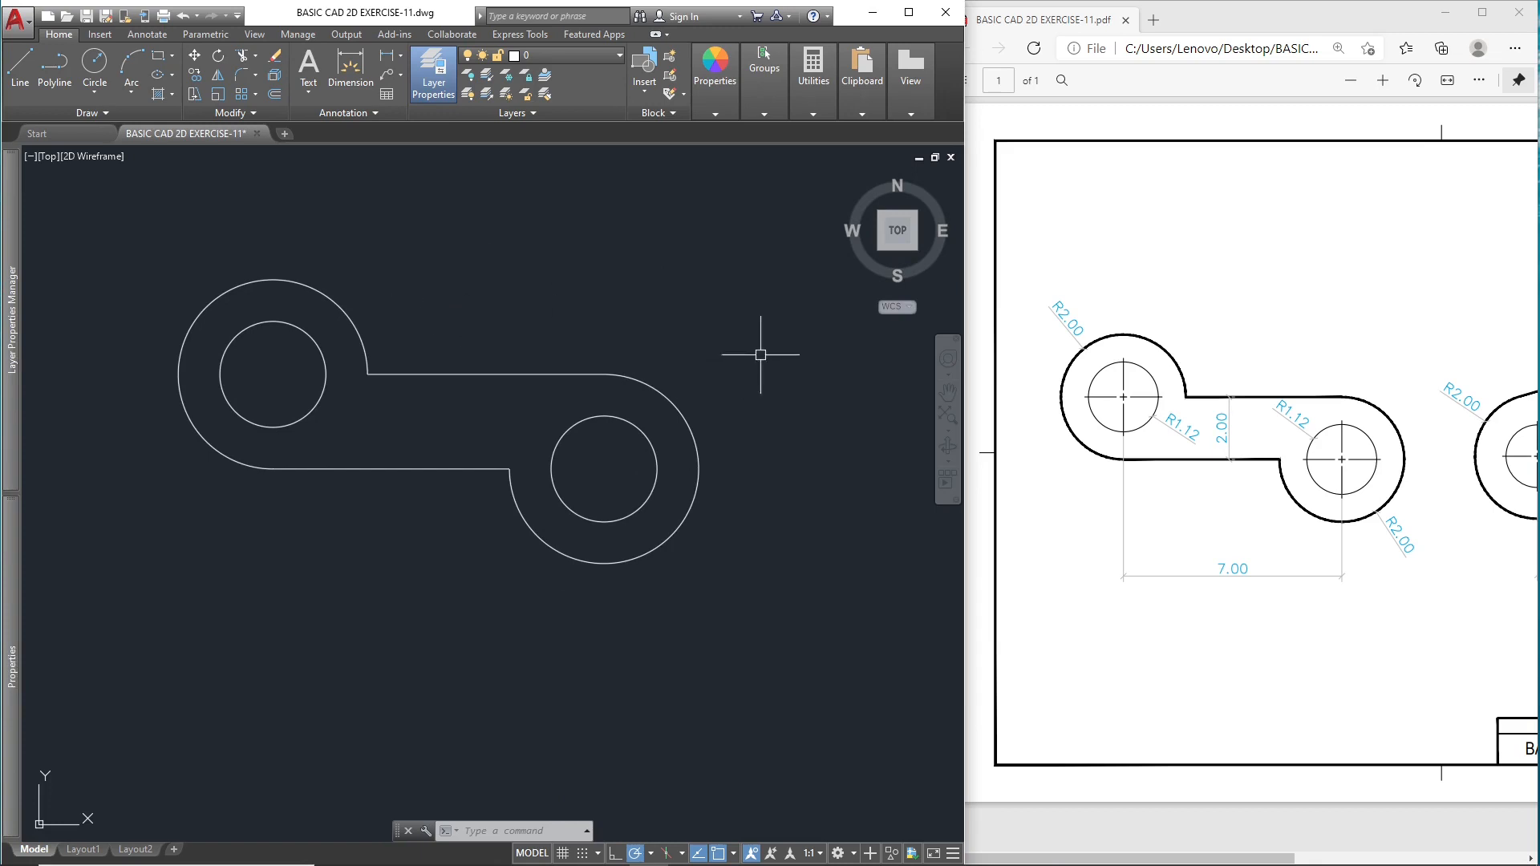
{"action": "left_click", "coordinate": [522, 454]}
{"action": "left_click", "coordinate": [296, 552]}
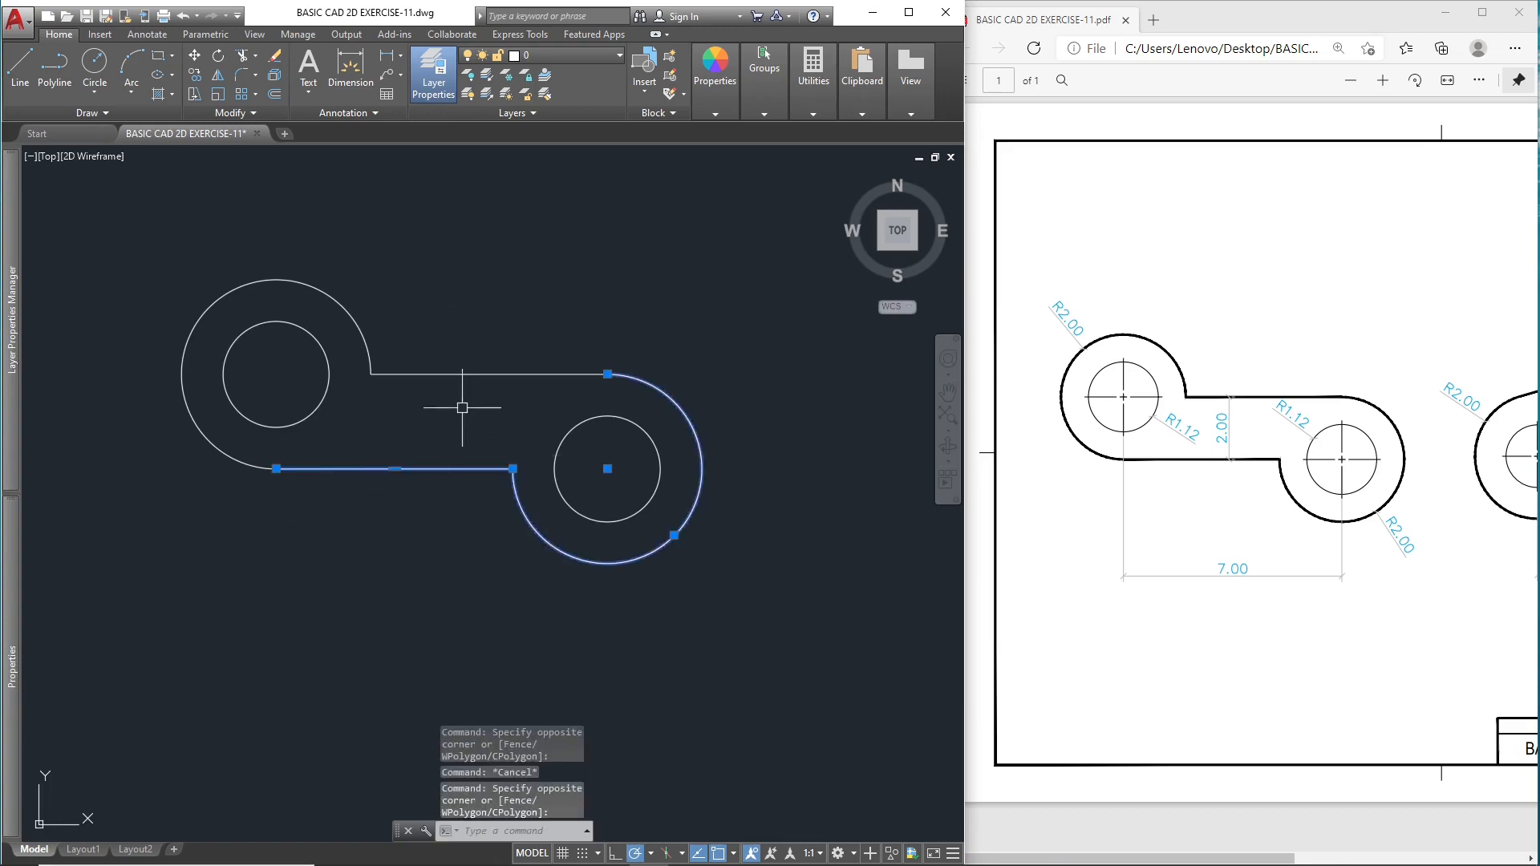
{"action": "left_click", "coordinate": [467, 398]}
{"action": "left_click", "coordinate": [381, 338]}
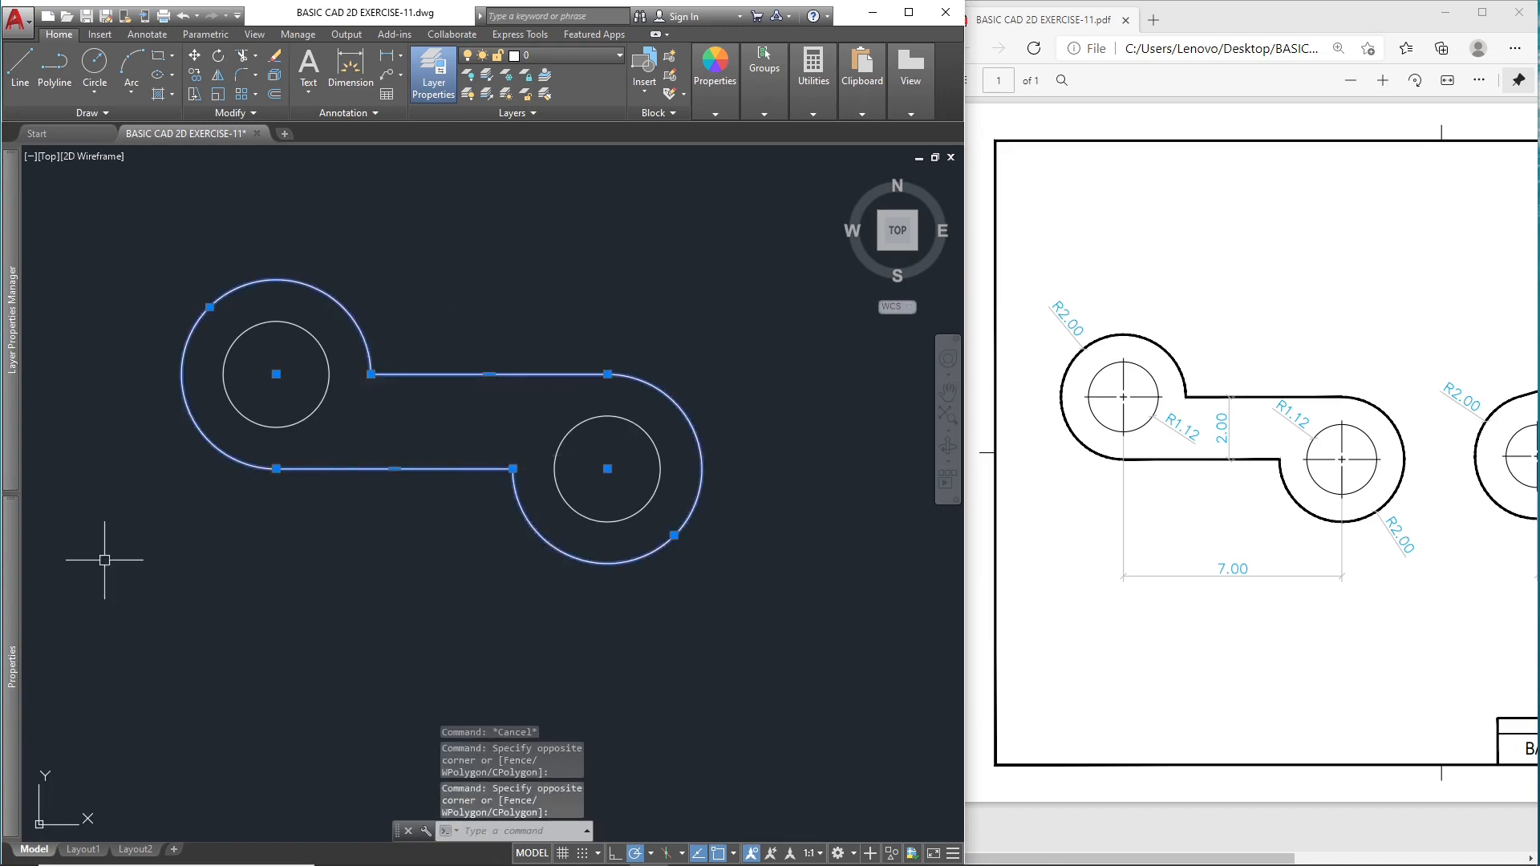
{"action": "left_click", "coordinate": [499, 446]}
{"action": "left_click", "coordinate": [367, 508]}
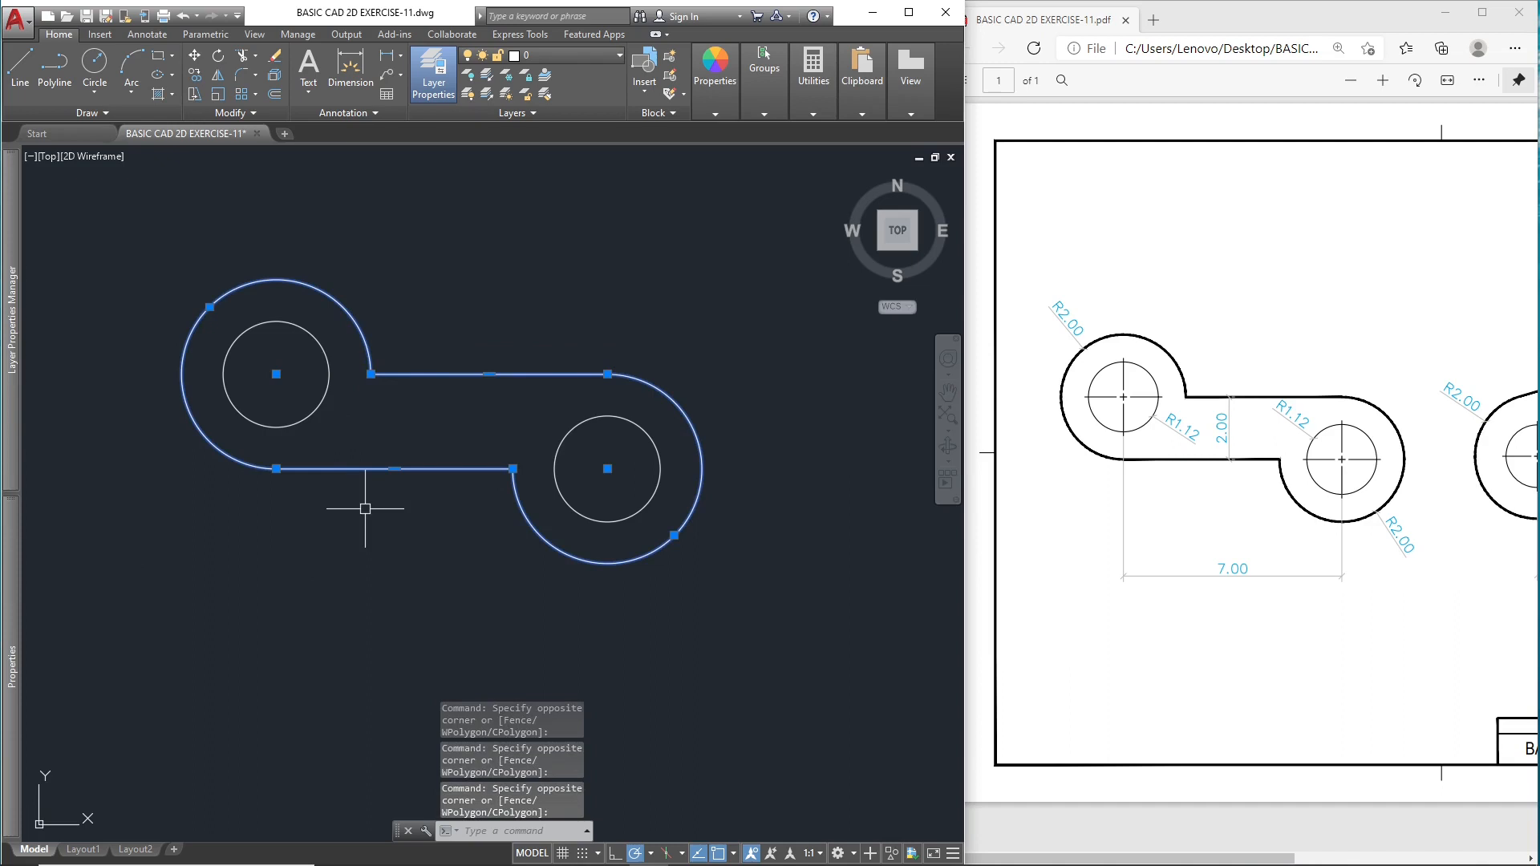
{"action": "key", "text": "Return"}
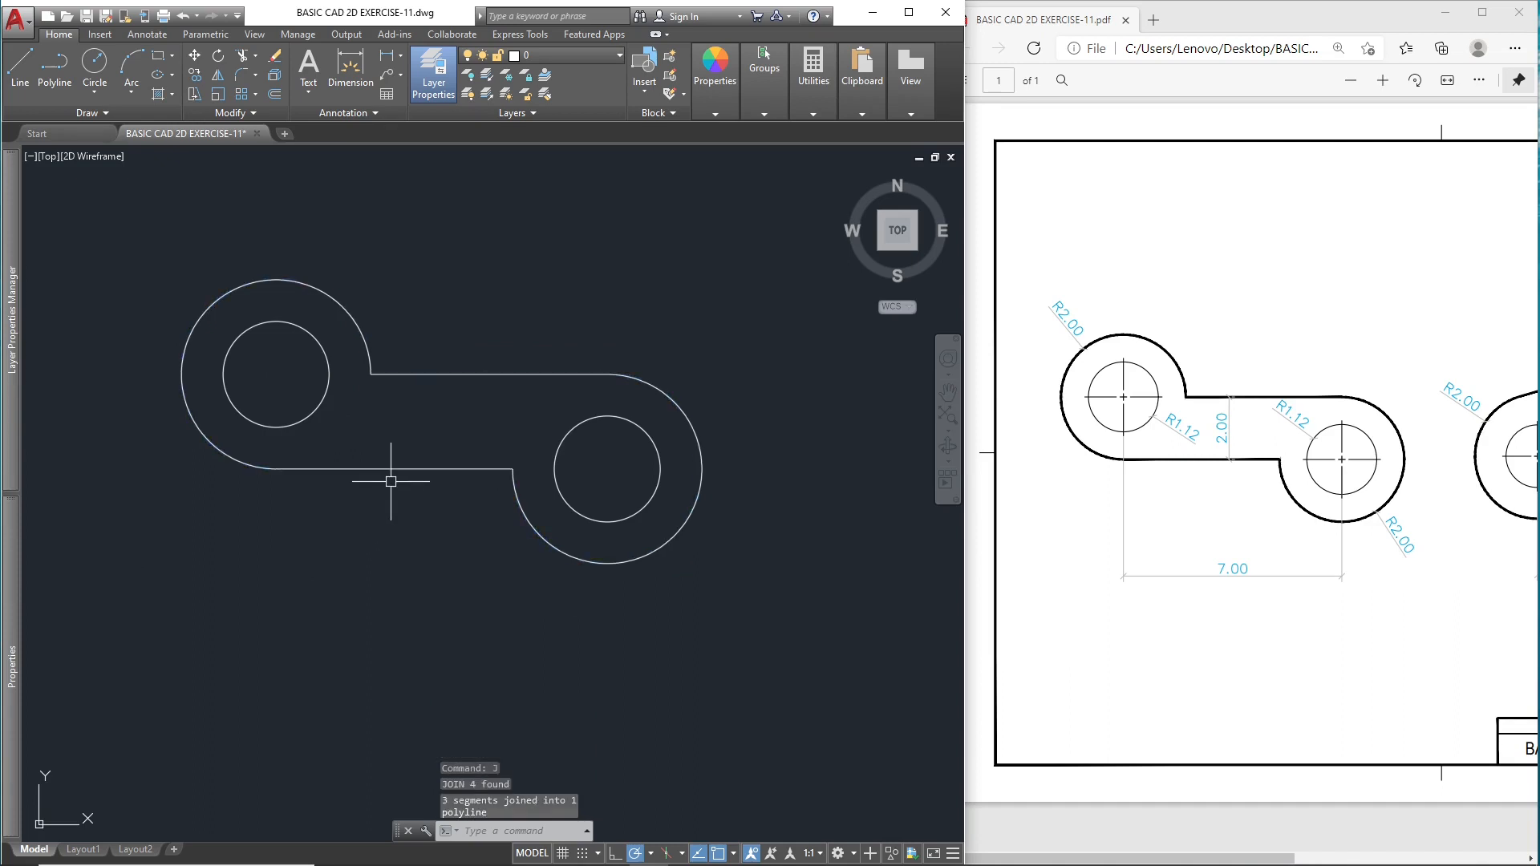
Step: Set the global width of the joined link outline to 0.05
{"action": "left_click", "coordinate": [395, 470]}
{"action": "mouse_move", "coordinate": [12, 649]}
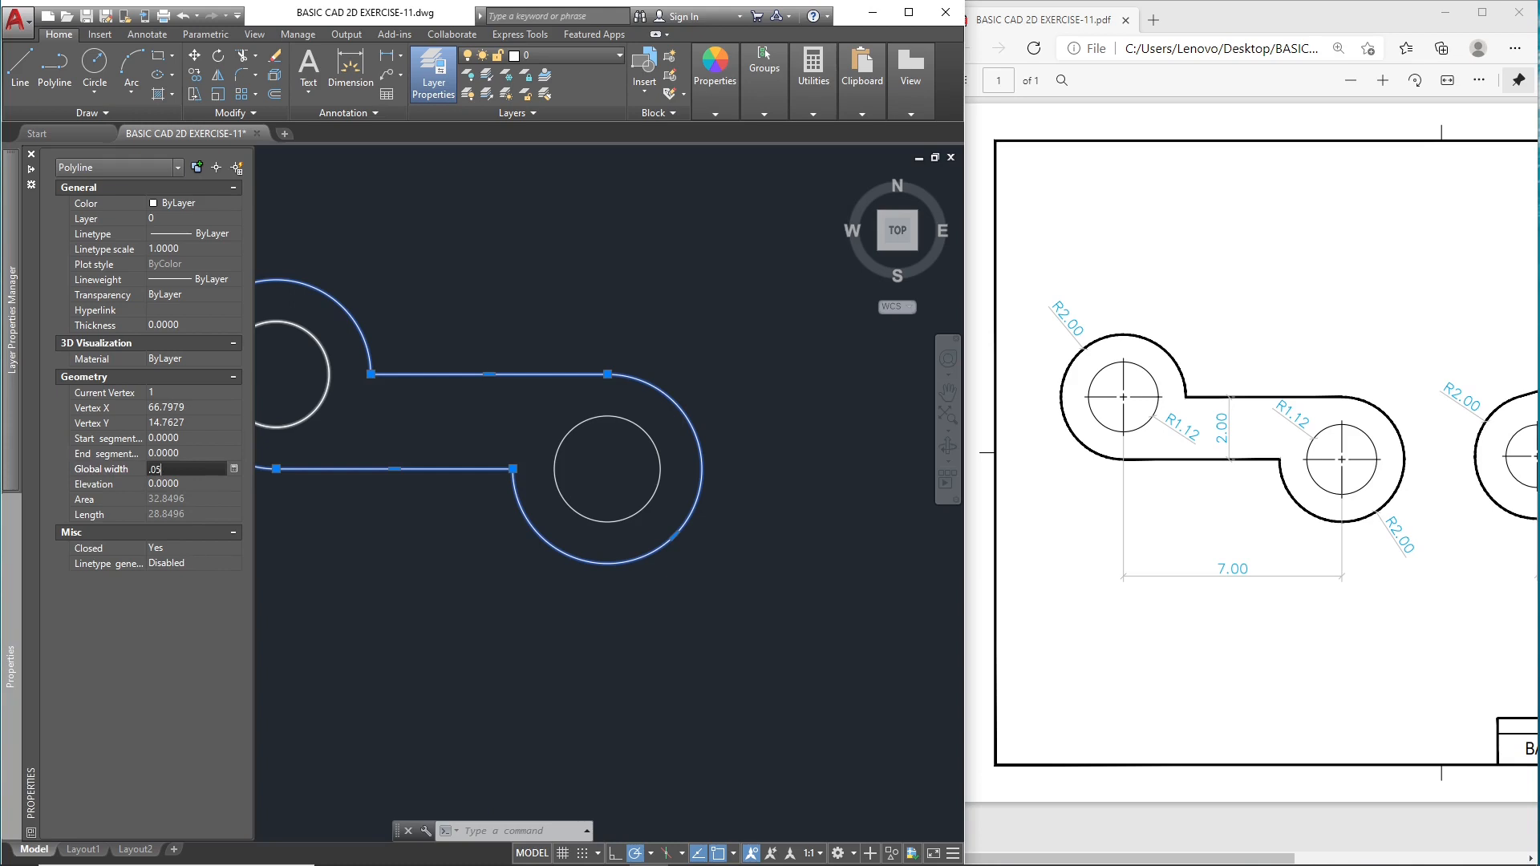
{"action": "type", "text": ".05"}
{"action": "key", "text": "Tab"}
{"action": "key", "text": "Escape"}
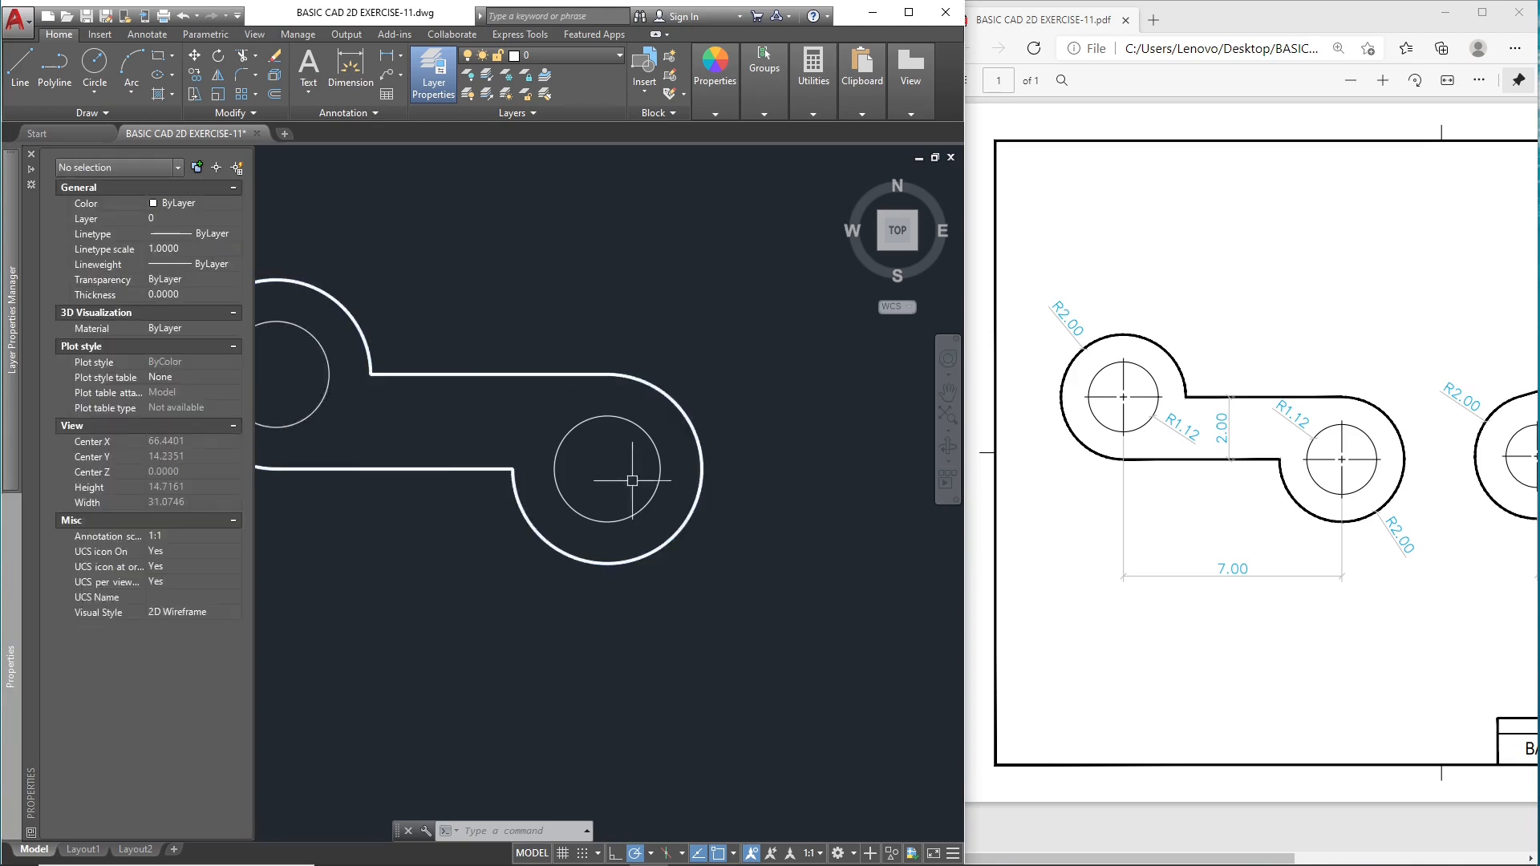
Step: Move the thick link outline to the WALL layer
{"action": "middle_click_drag", "start_coordinate": [533, 468], "coordinate": [562, 473]}
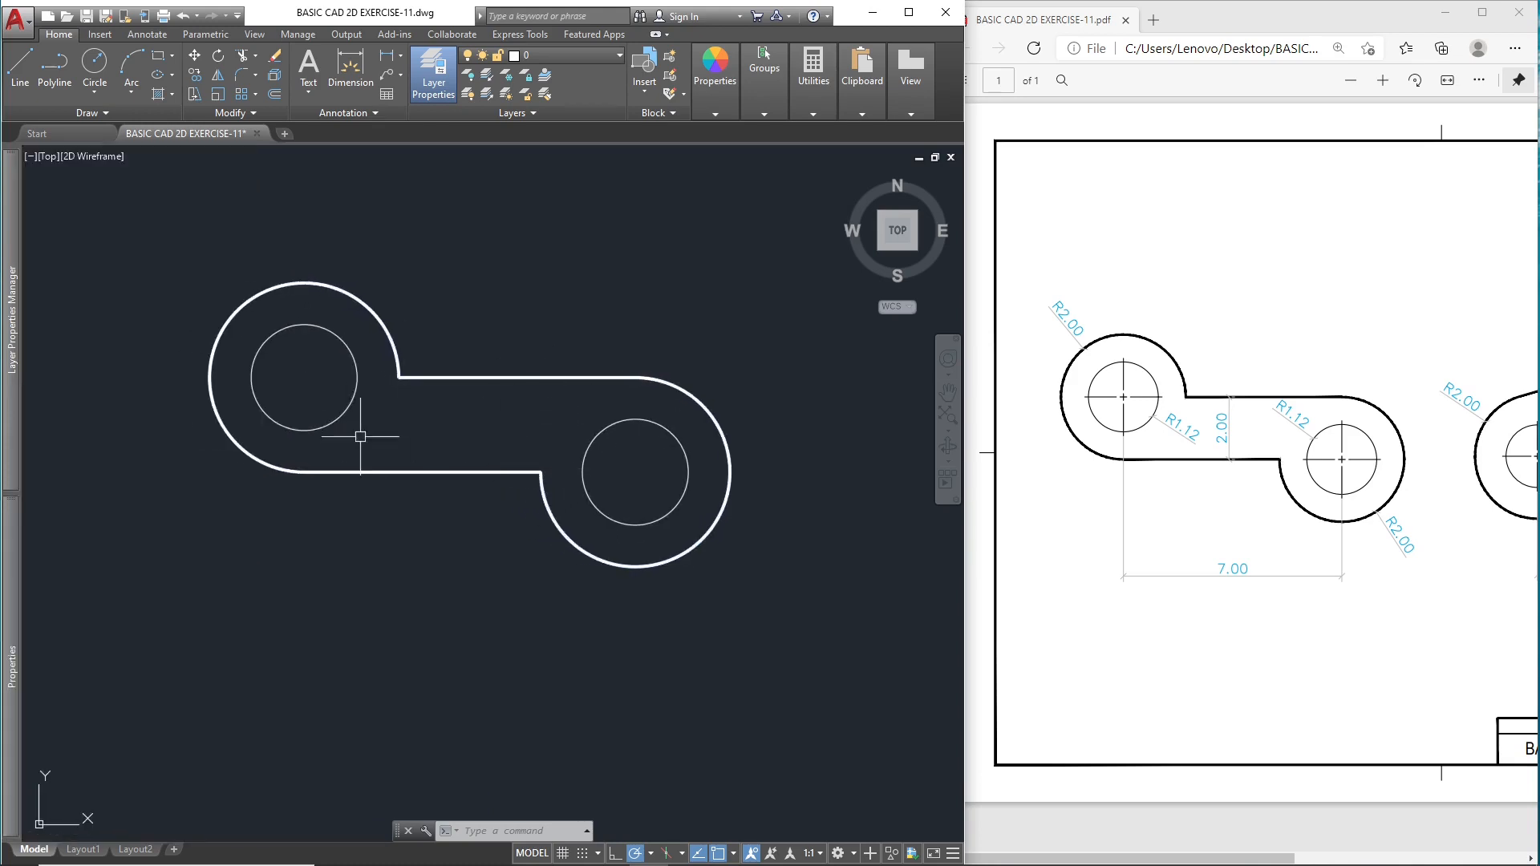
{"action": "middle_click_drag", "start_coordinate": [409, 386], "coordinate": [401, 414]}
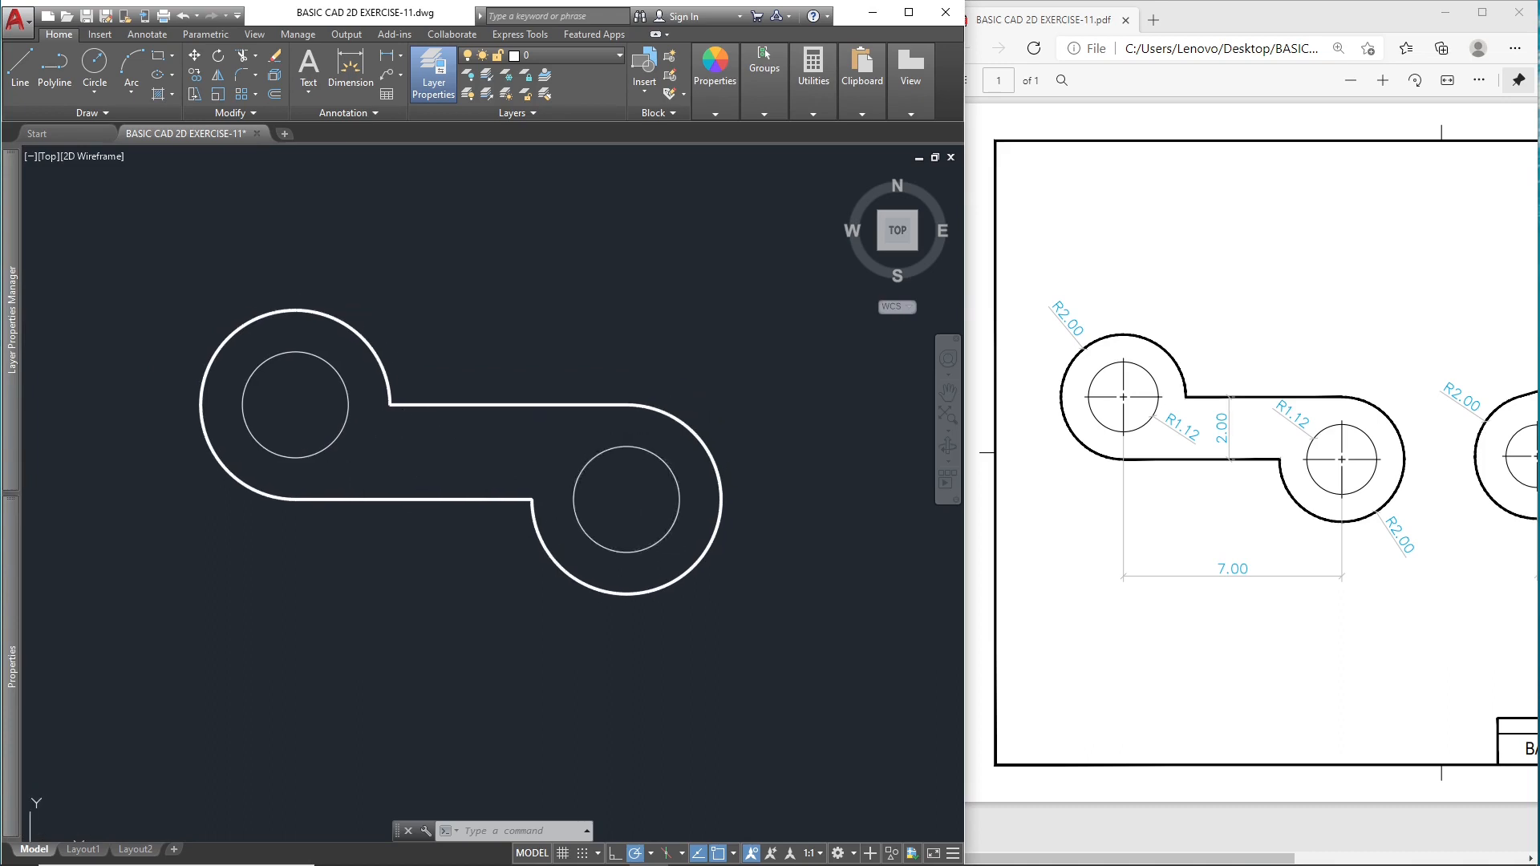
{"action": "middle_click_drag", "start_coordinate": [564, 428], "coordinate": [548, 404]}
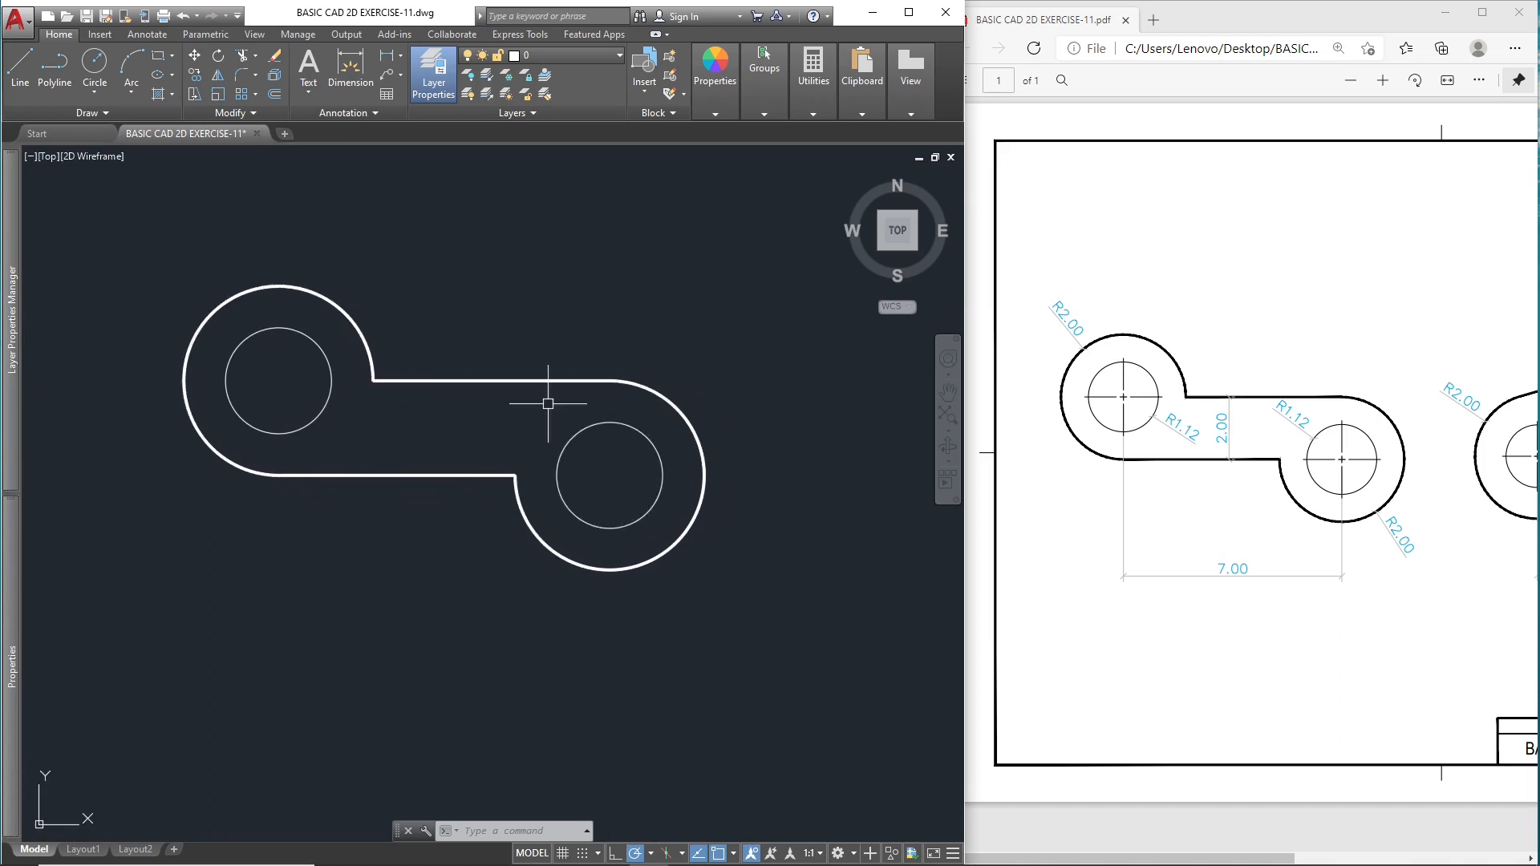
{"action": "left_click", "coordinate": [492, 382]}
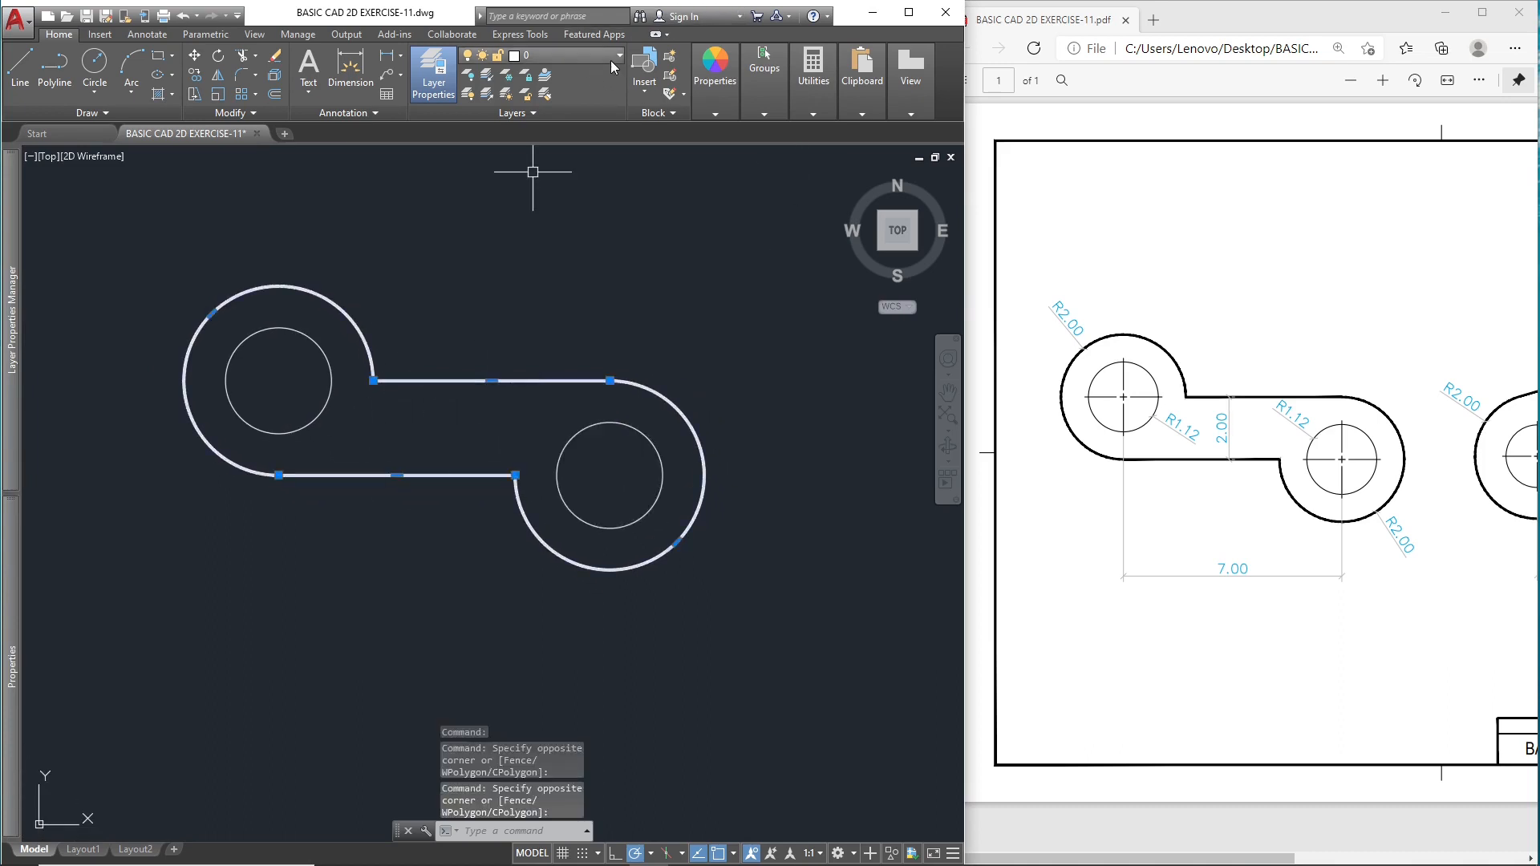
{"action": "left_click", "coordinate": [608, 55]}
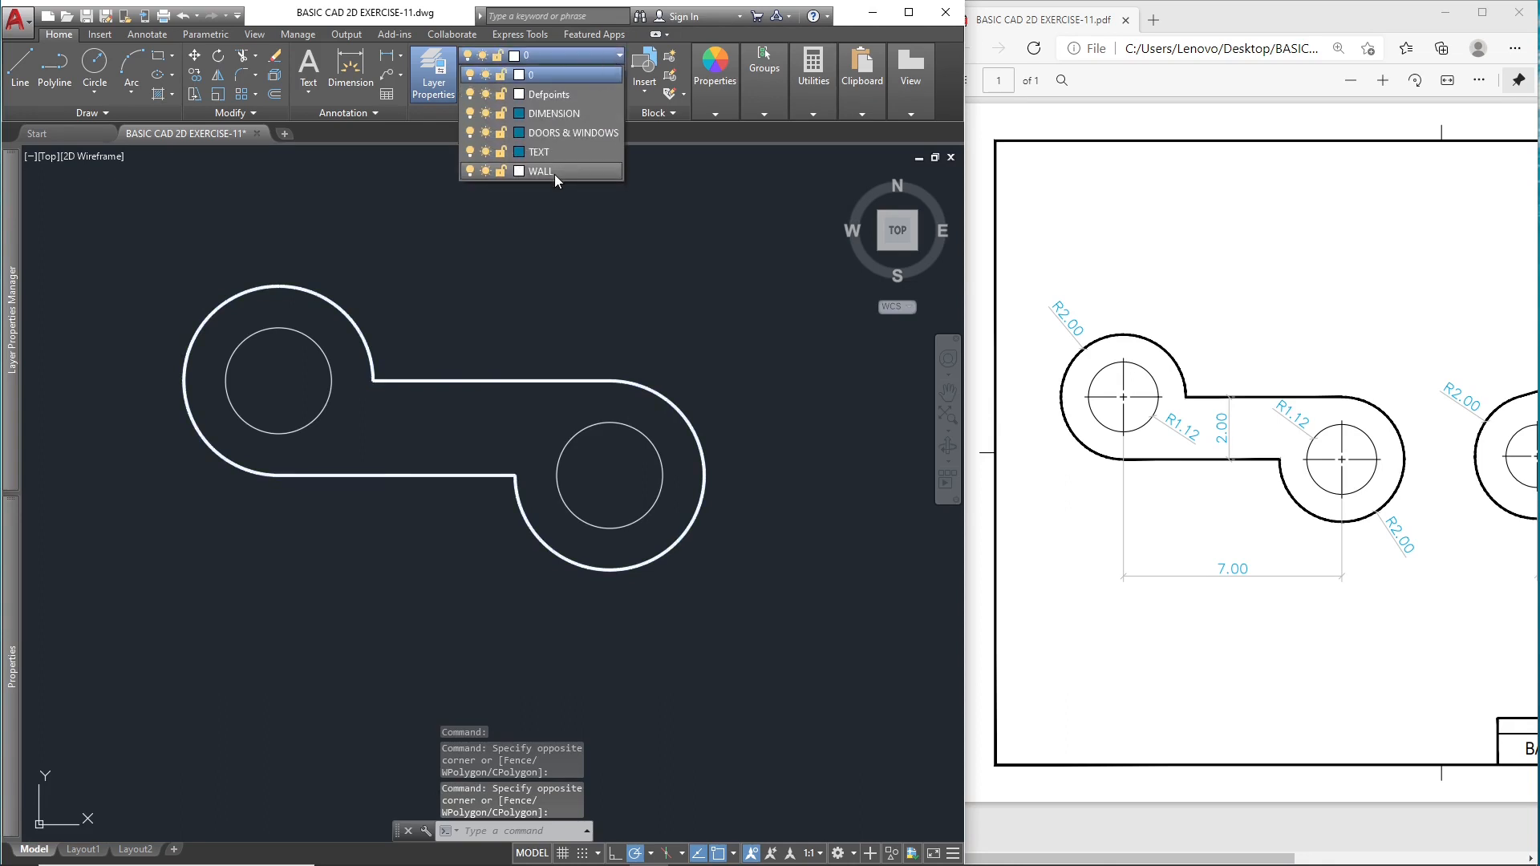
{"action": "left_click", "coordinate": [554, 172]}
{"action": "key", "text": "Escape"}
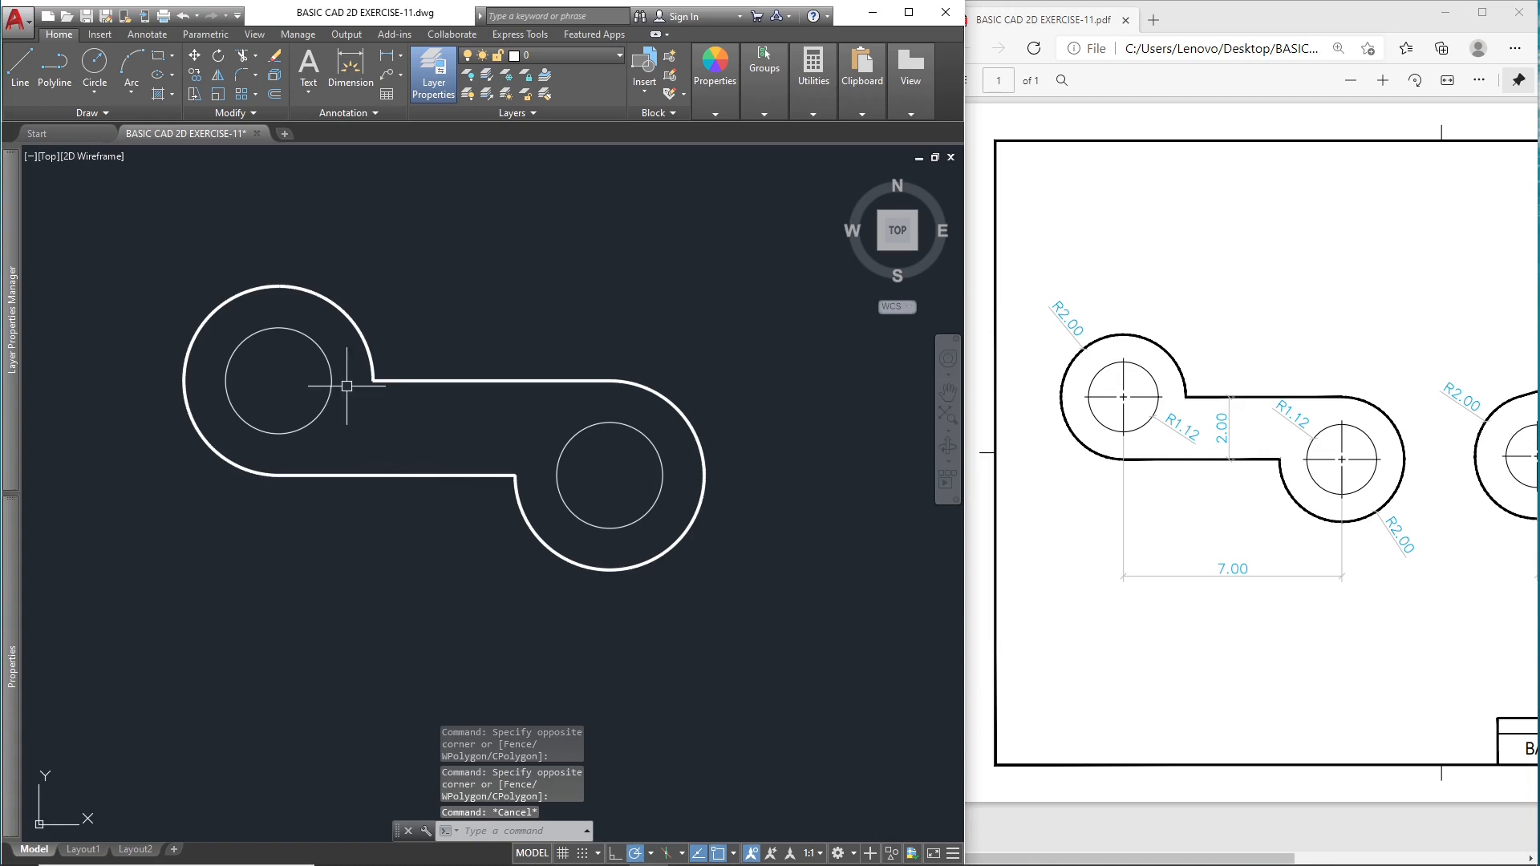
Step: Add a horizontal linear dimension between the centres of the two small circles, placed below the link
{"action": "type", "text": "D"}
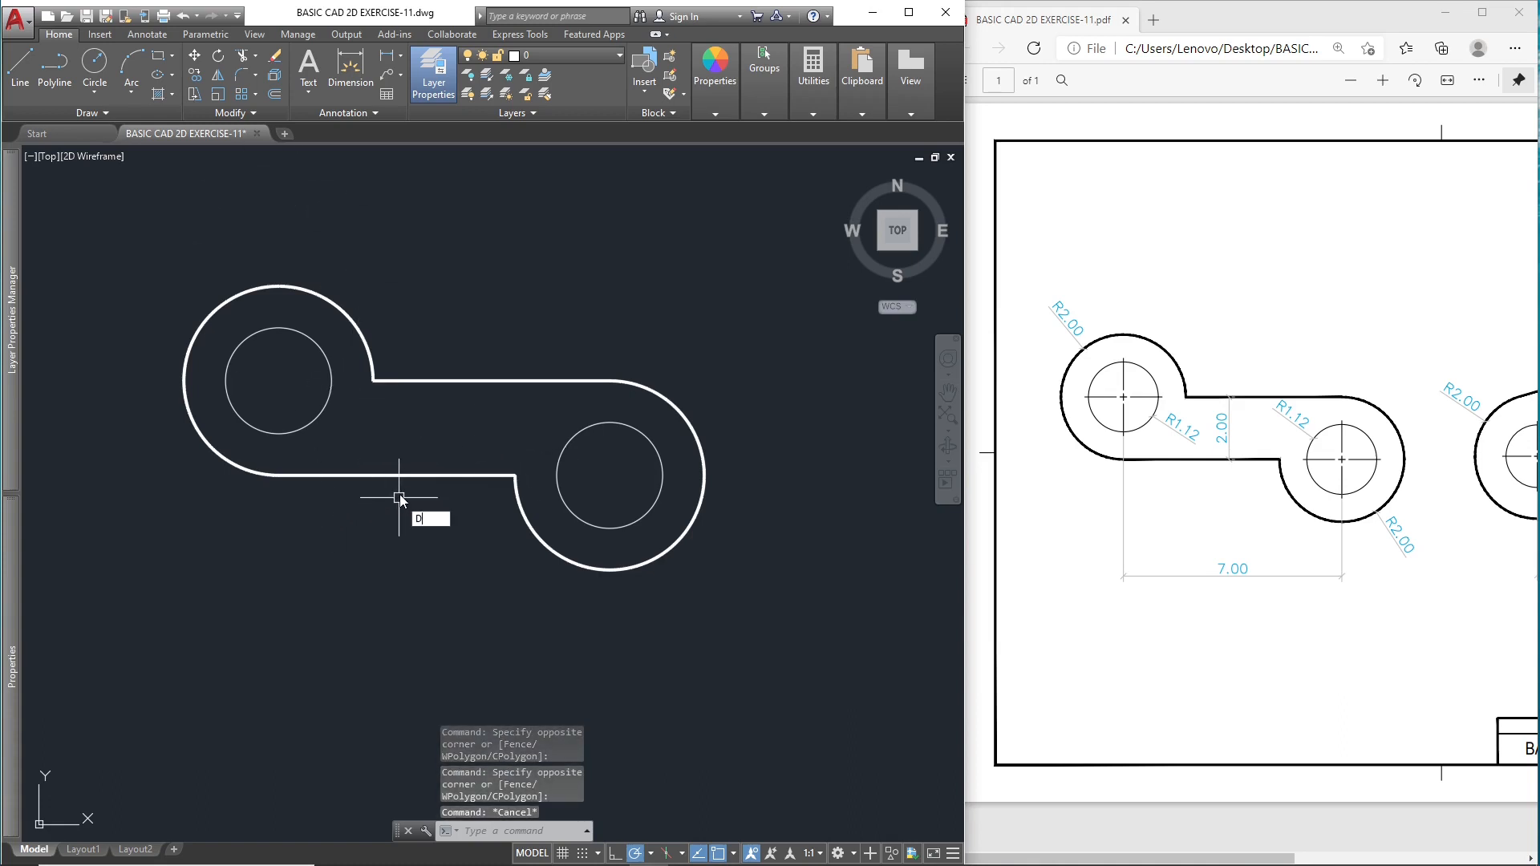
{"action": "type", "text": "LI"}
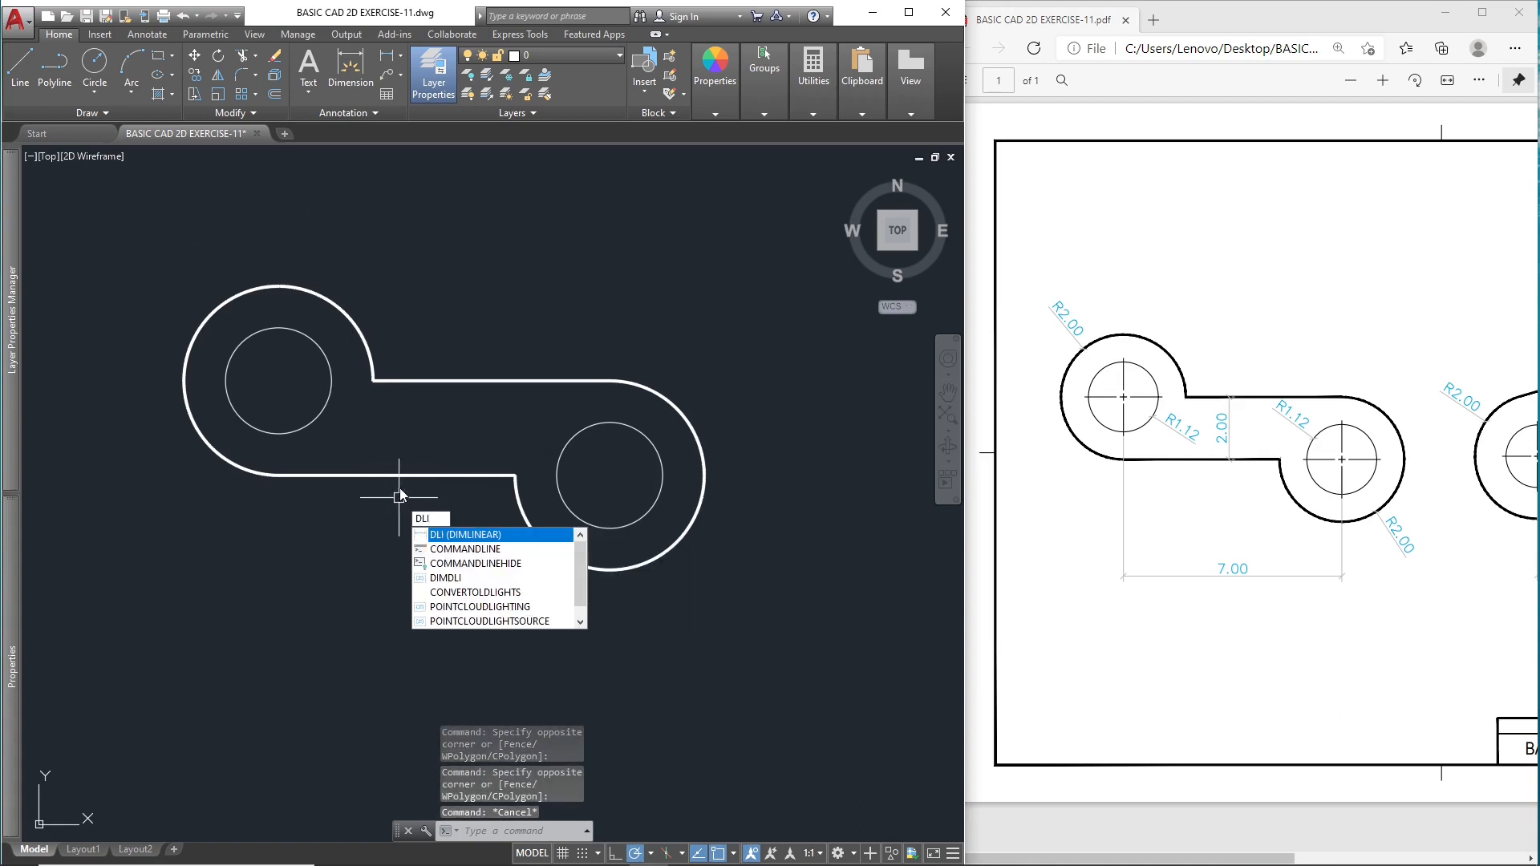
{"action": "key", "text": "Return"}
{"action": "left_click", "coordinate": [278, 380]}
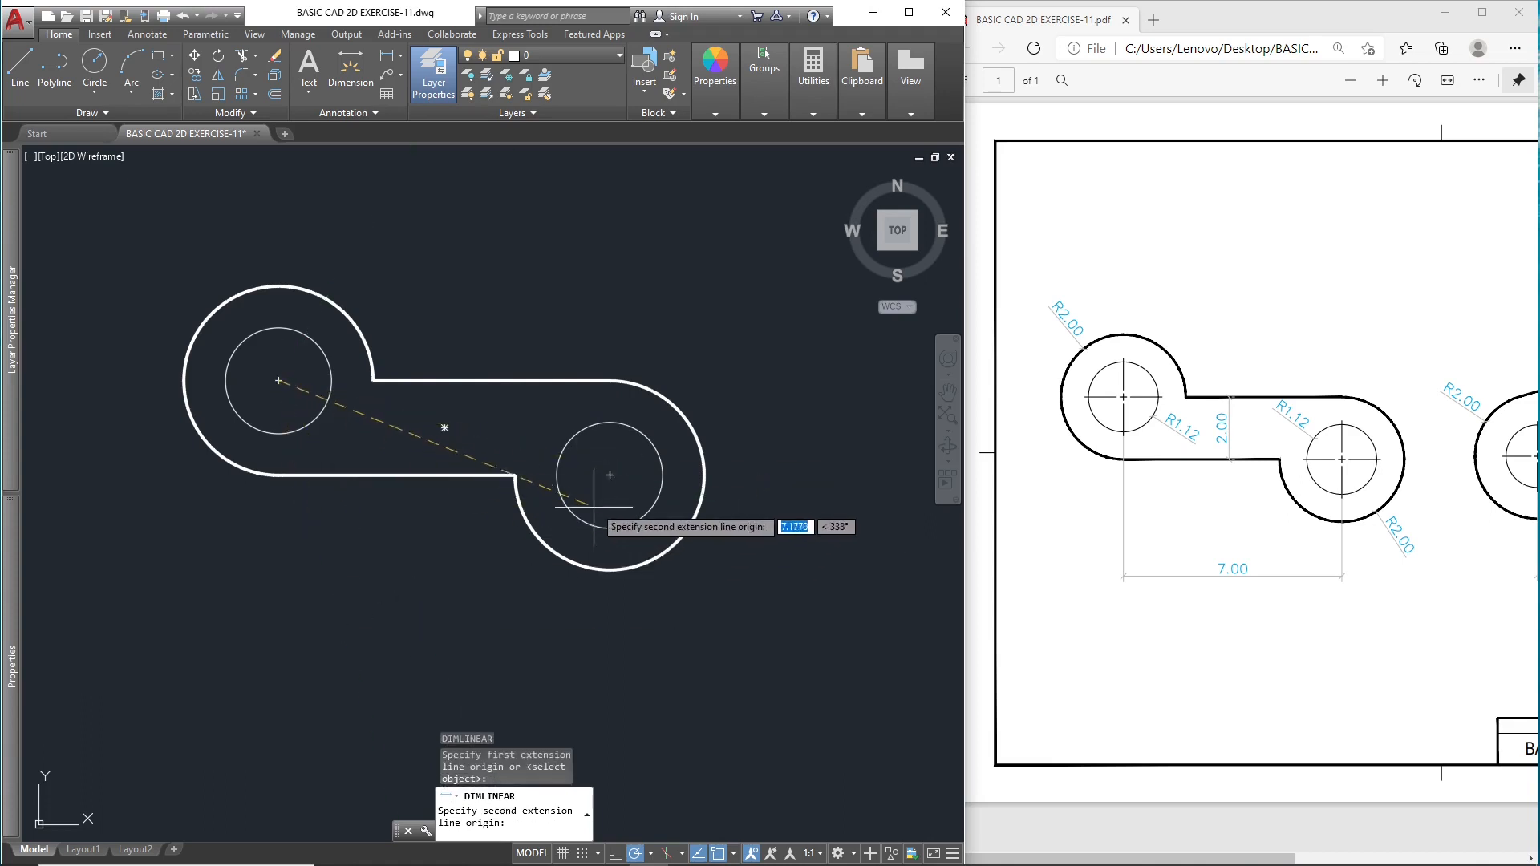
{"action": "left_click", "coordinate": [610, 475]}
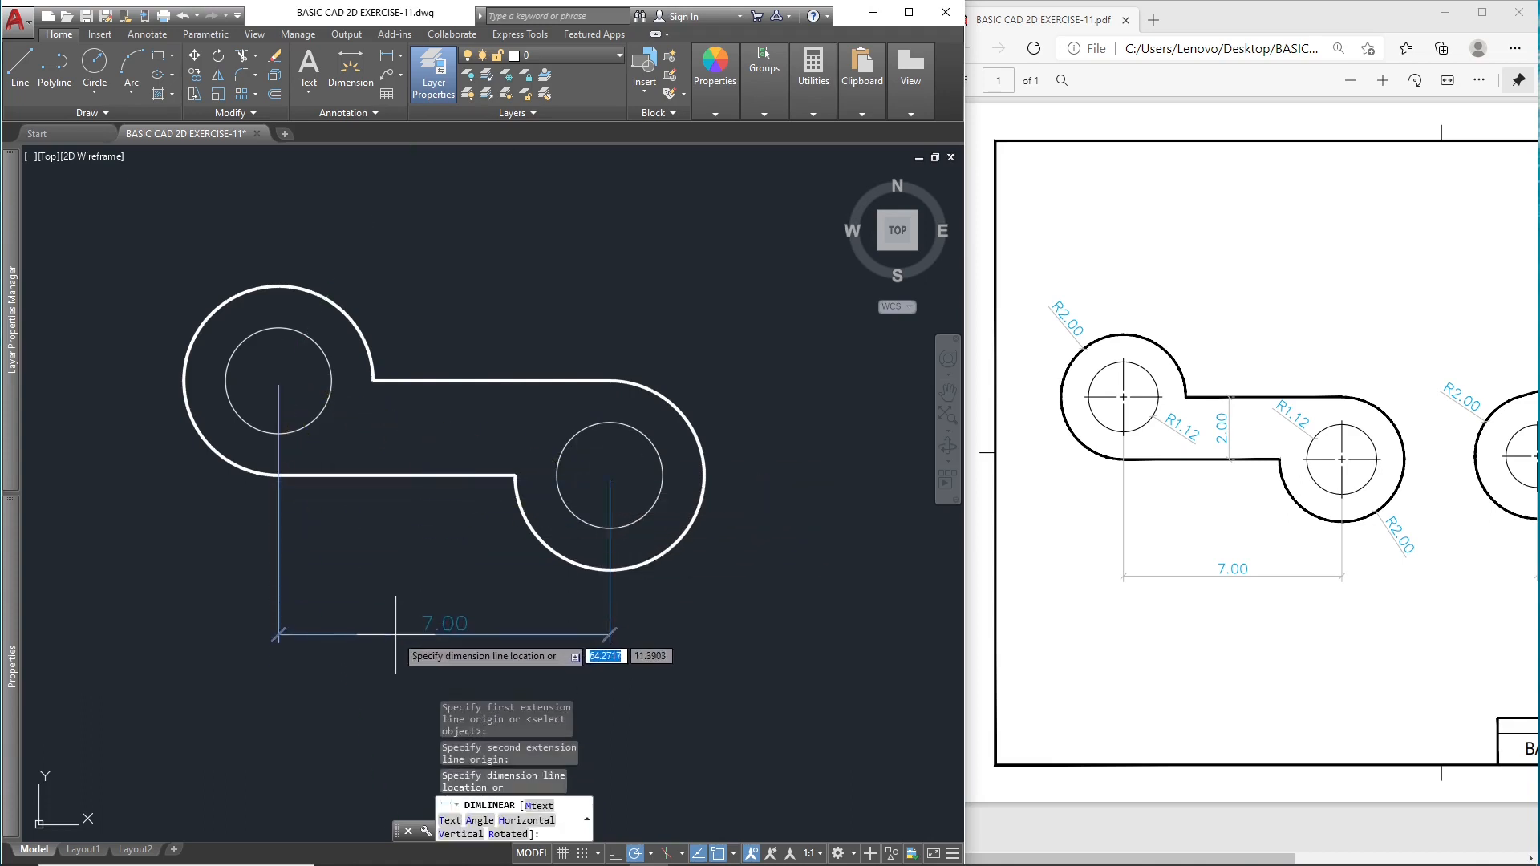
{"action": "left_click", "coordinate": [397, 631]}
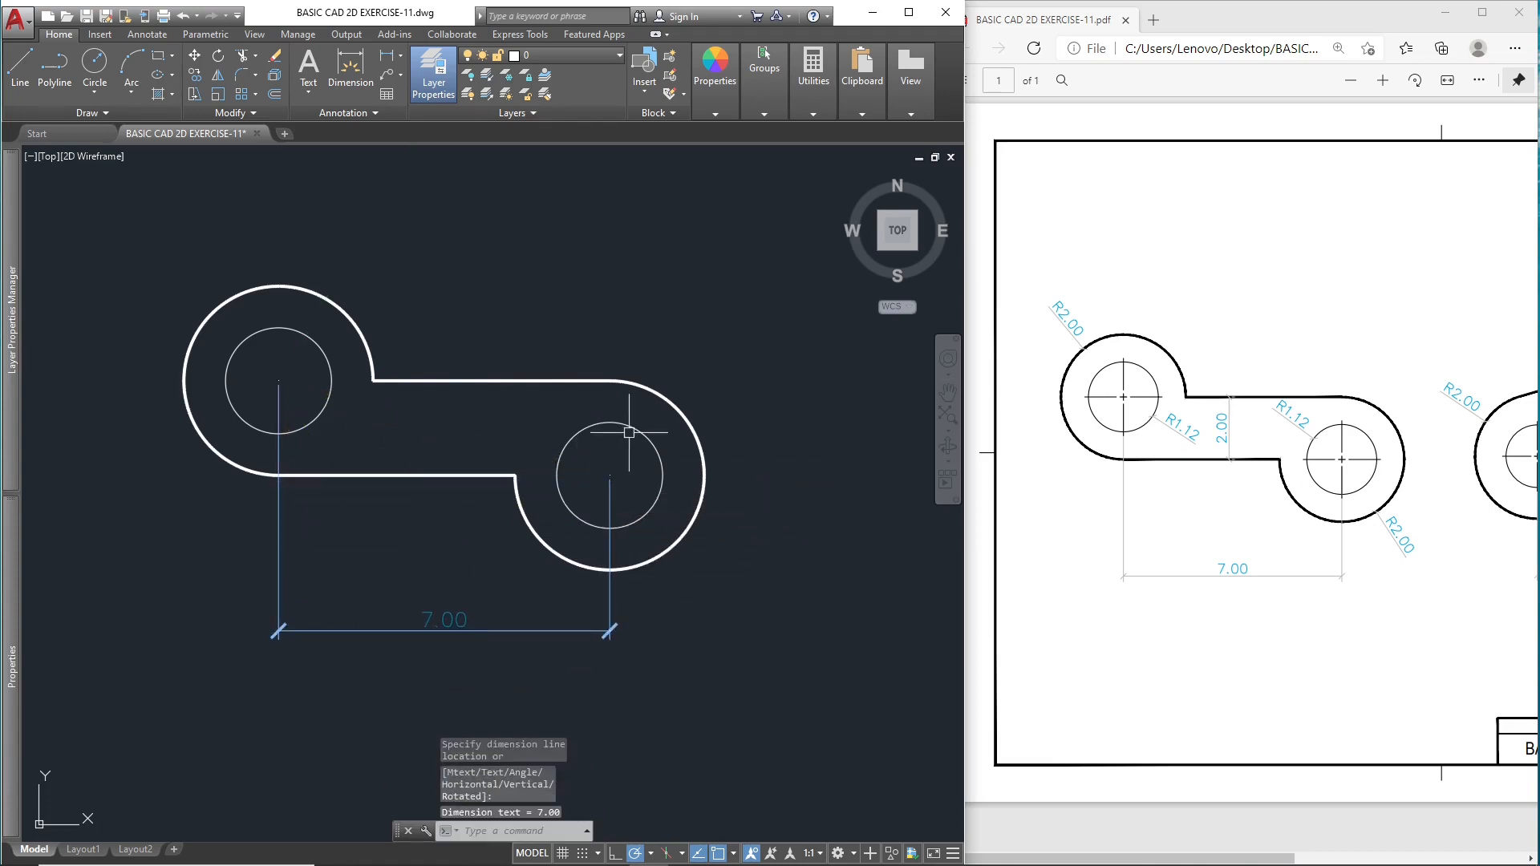
Step: Add radius dimensions to the upper-left large arc, with text outside the link, and to its inner circle, with text inside the link
{"action": "type", "text": "DR"}
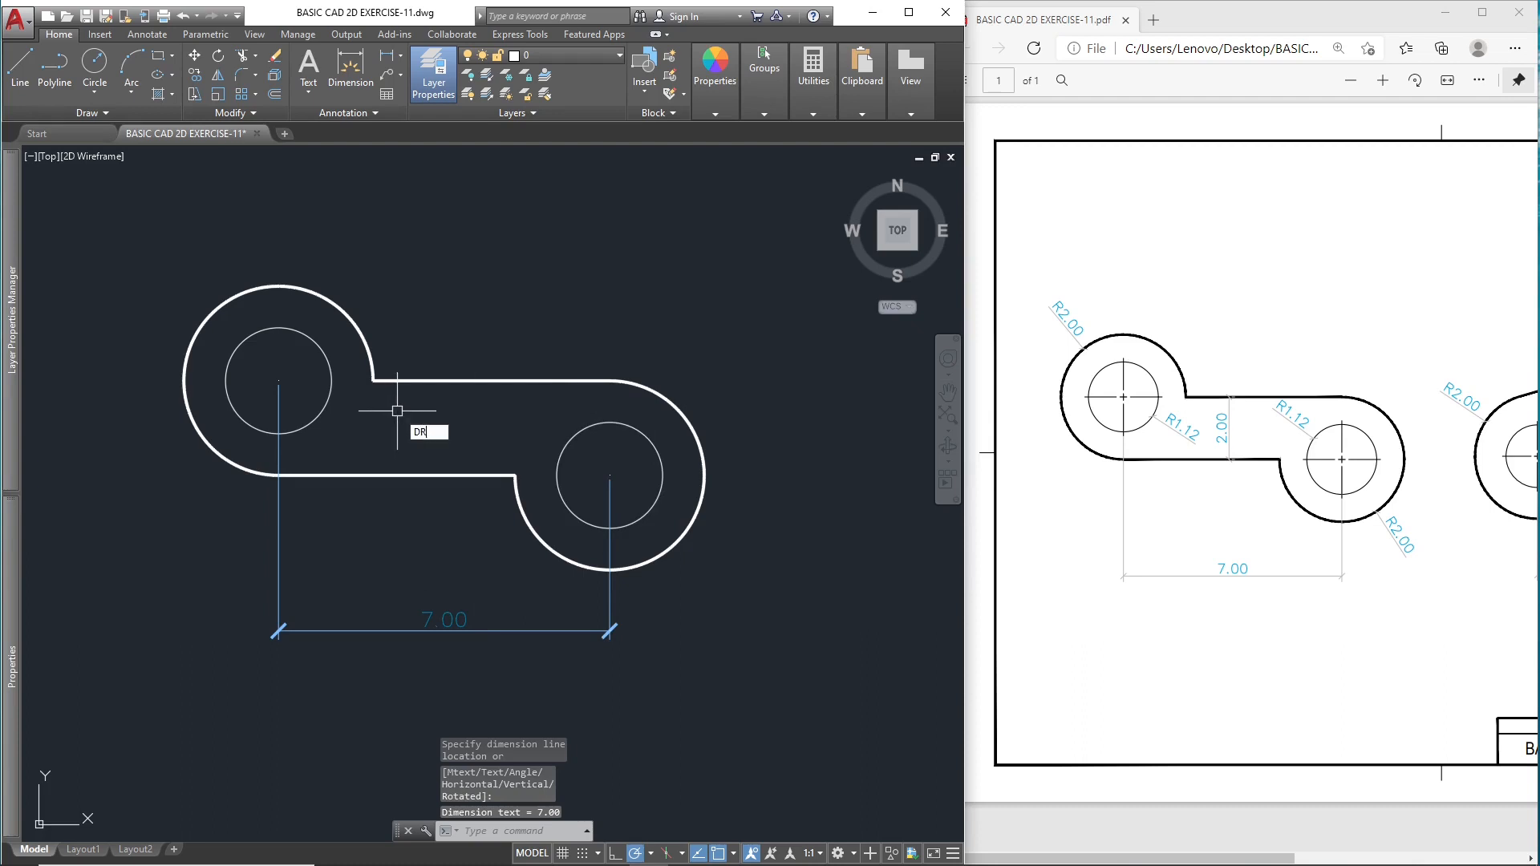
{"action": "type", "text": "A"}
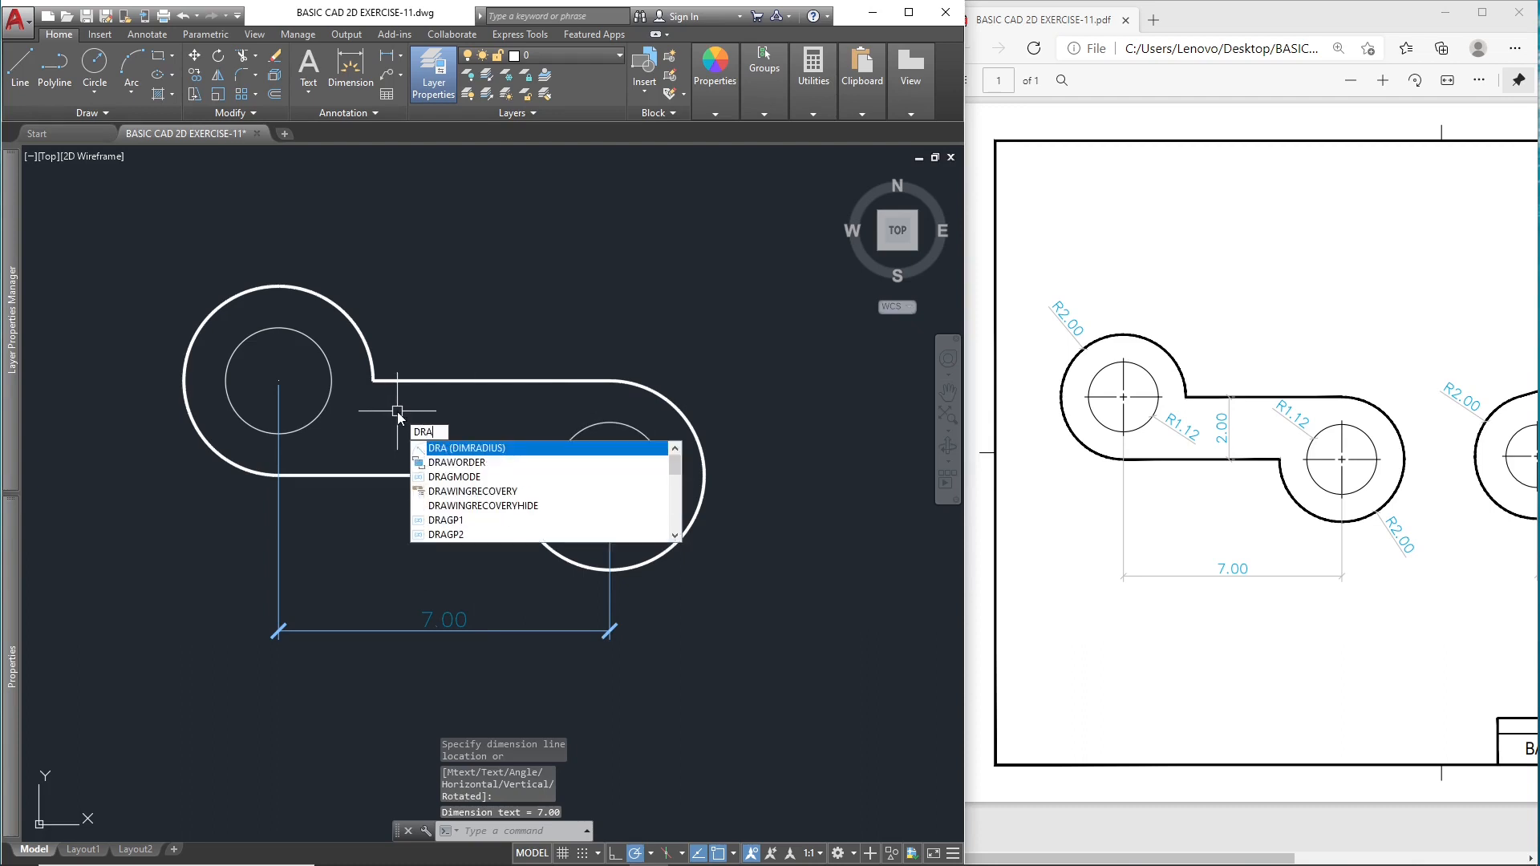
{"action": "key", "text": "Return"}
{"action": "left_click", "coordinate": [212, 314]}
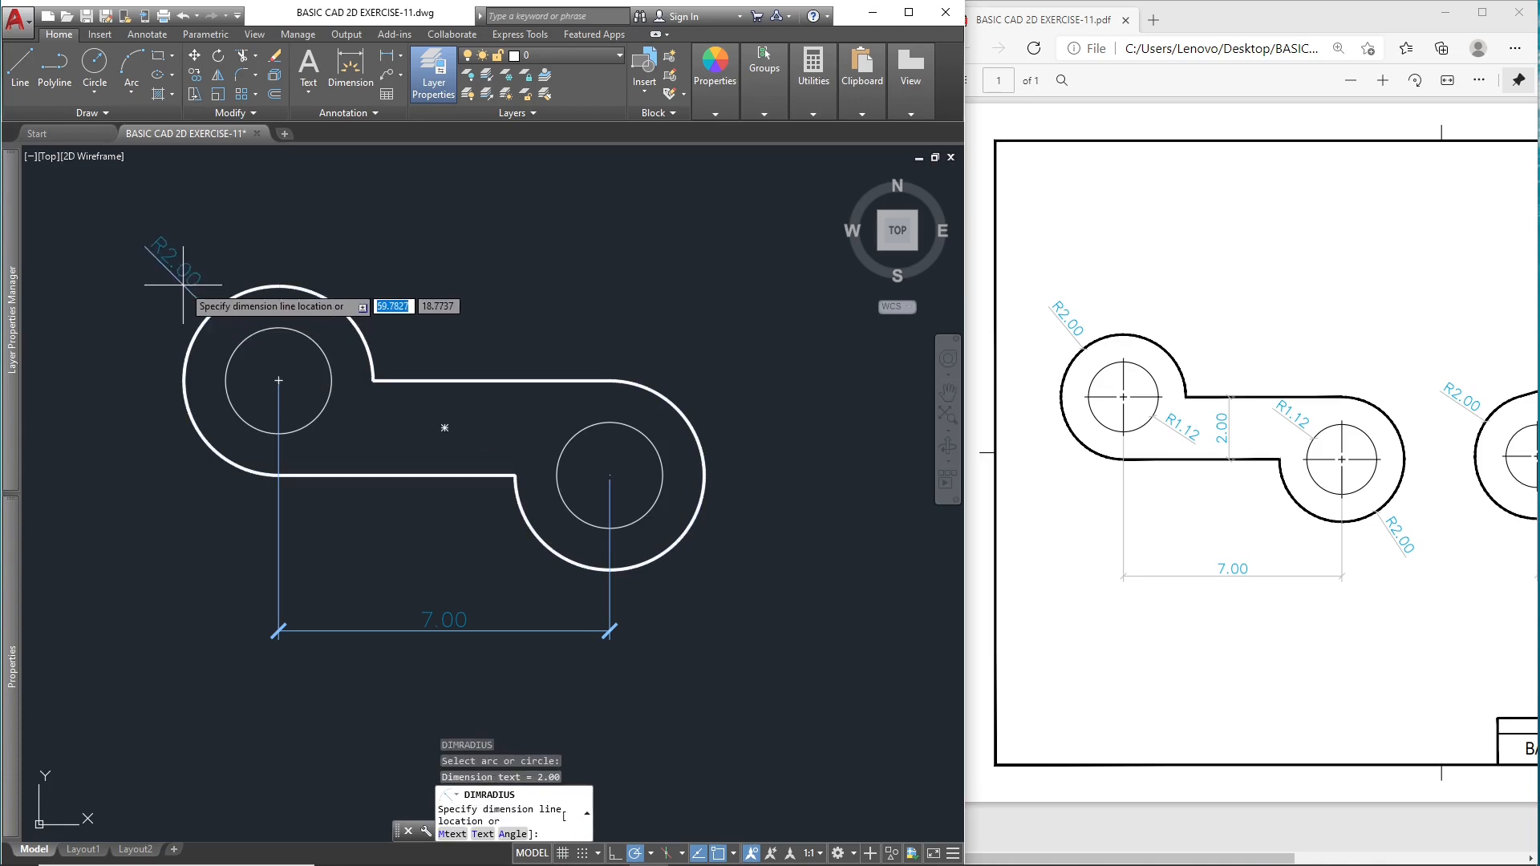
{"action": "left_click", "coordinate": [183, 286]}
{"action": "key", "text": "Return"}
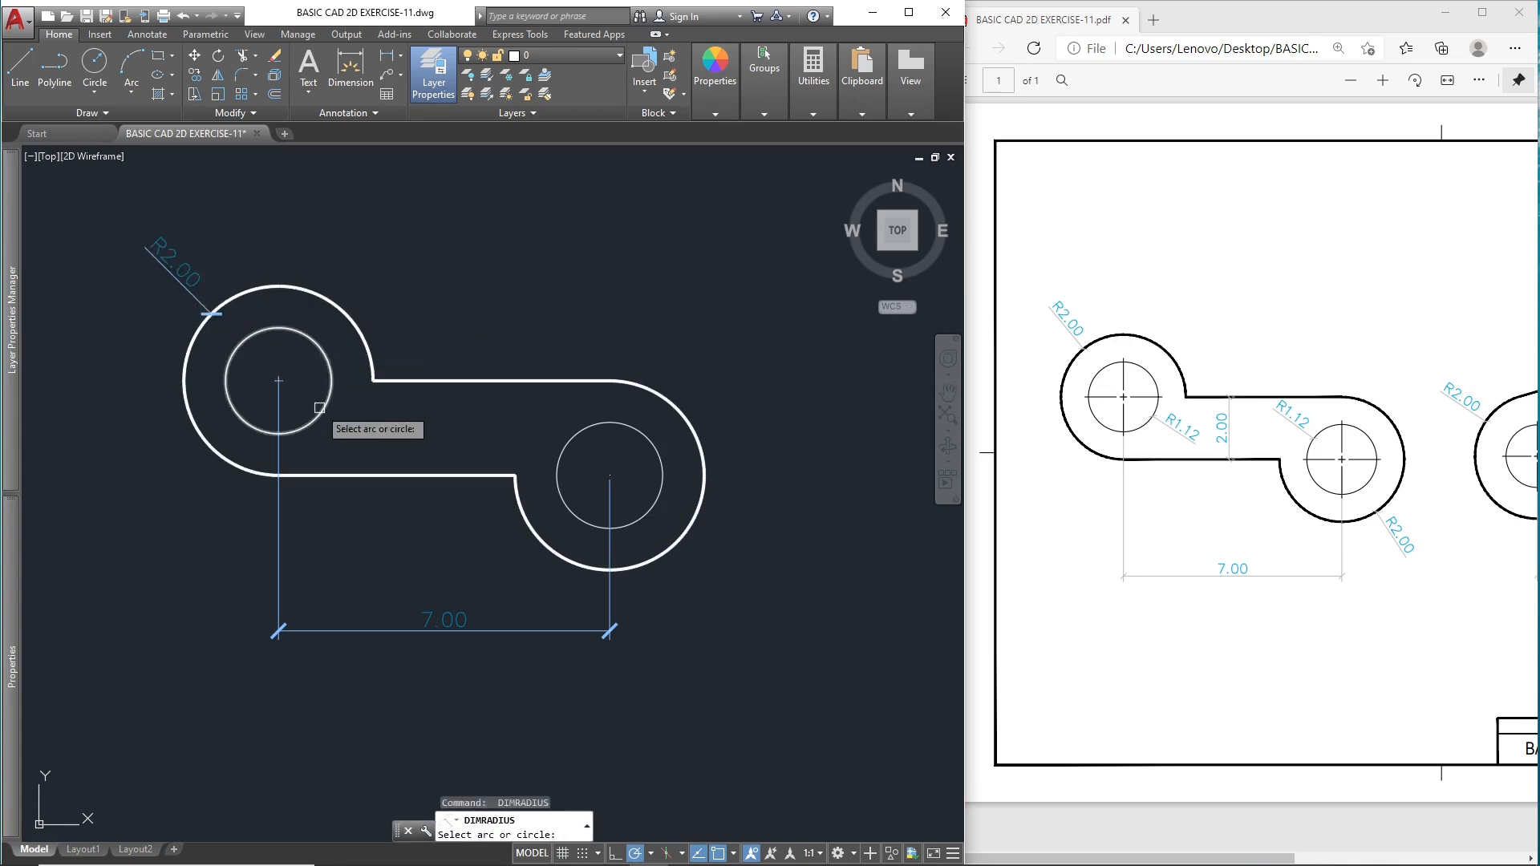
{"action": "left_click", "coordinate": [322, 413]}
{"action": "left_click", "coordinate": [393, 453]}
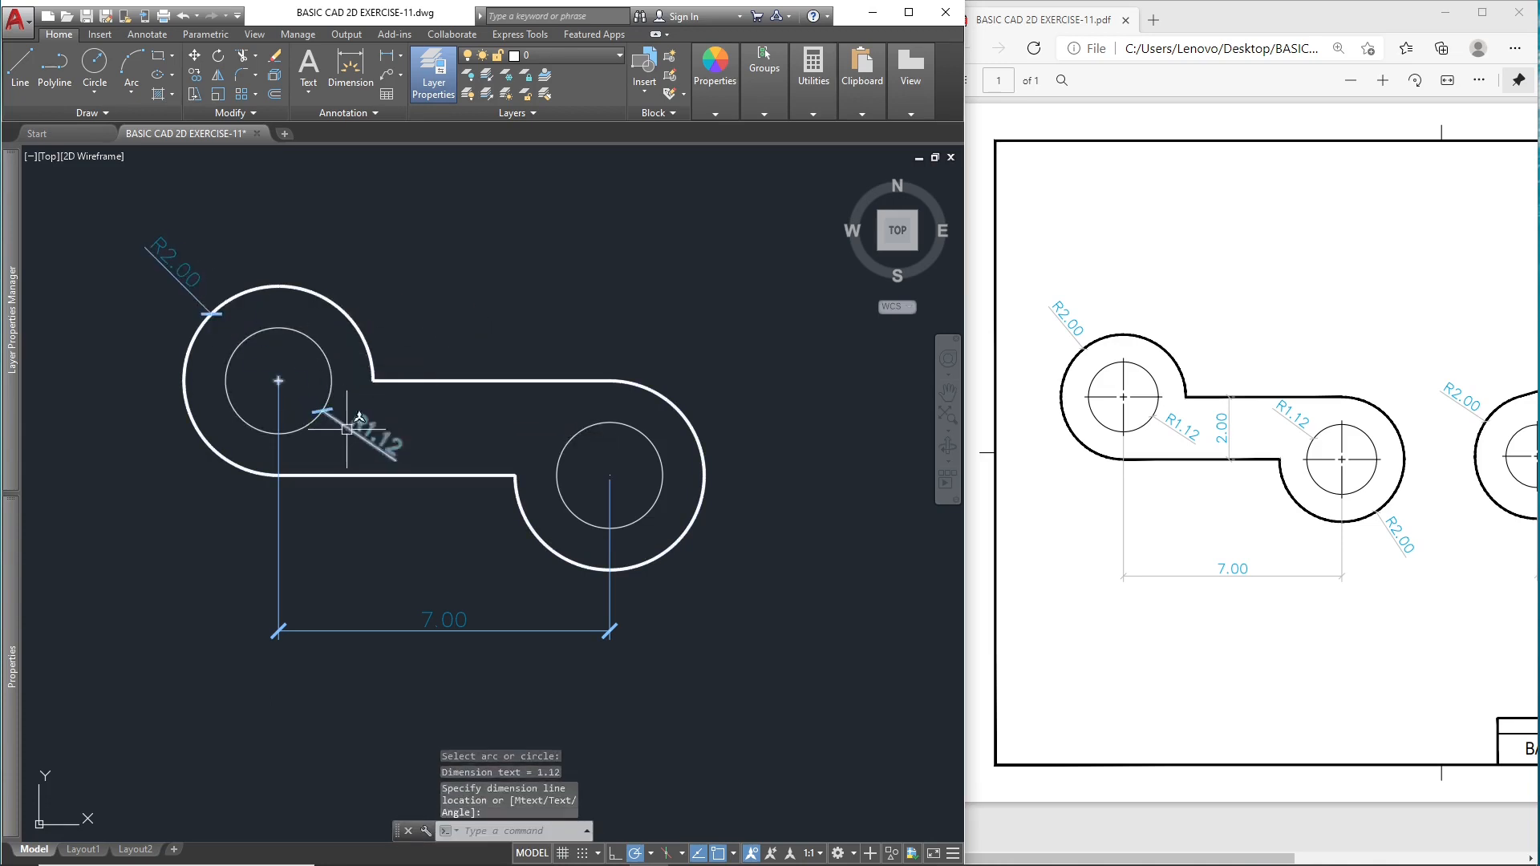
Step: Add radius dimensions to the lower-right large arc, with text outside the link, and to its inner circle, with text inside the link
{"action": "key", "text": "Return"}
{"action": "left_click", "coordinate": [686, 546]}
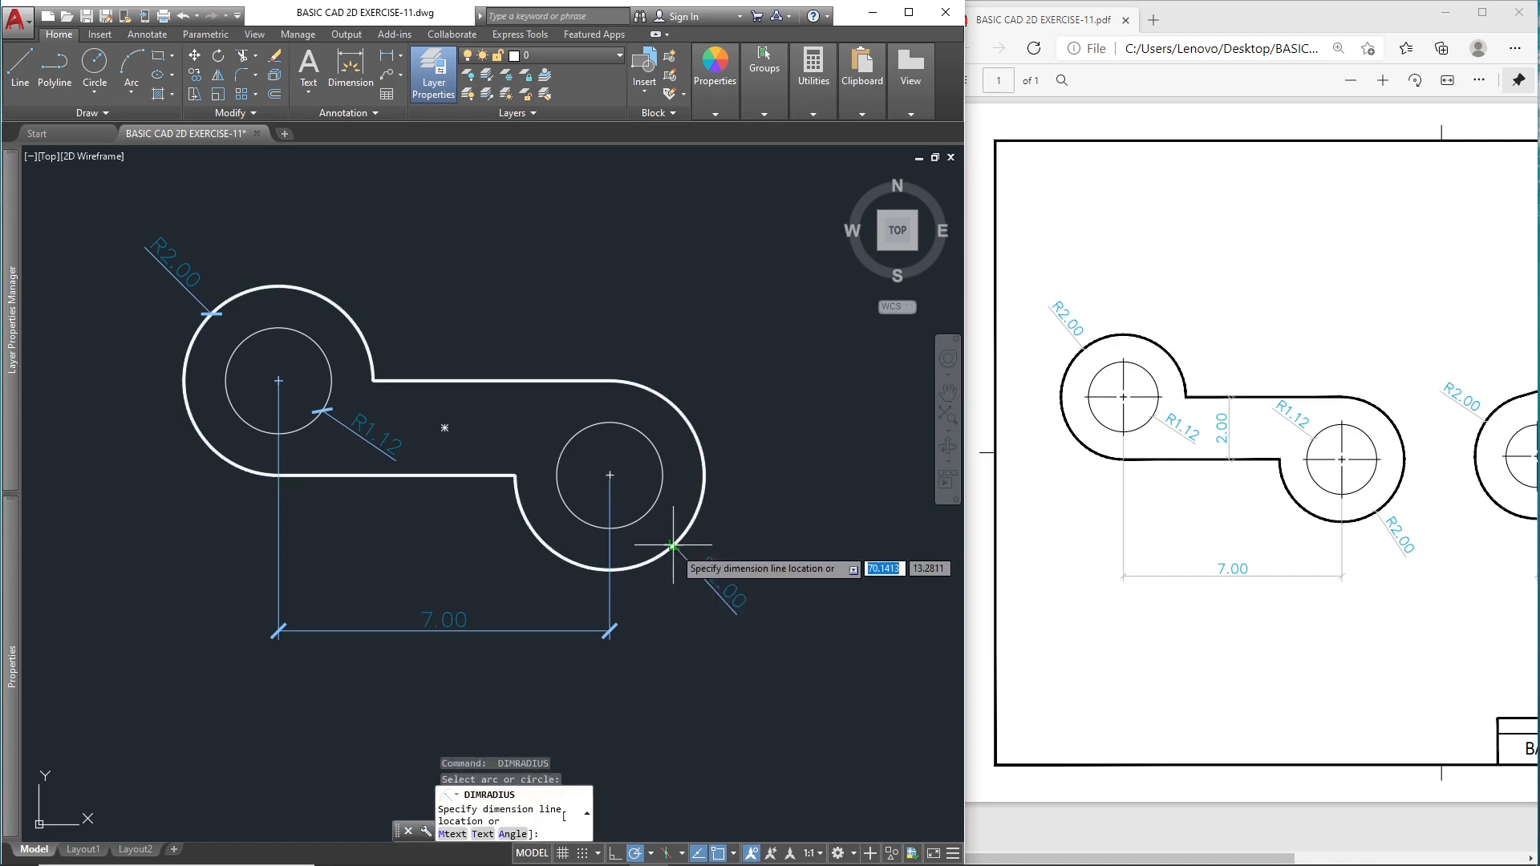
{"action": "left_click", "coordinate": [734, 610]}
{"action": "key", "text": "Return"}
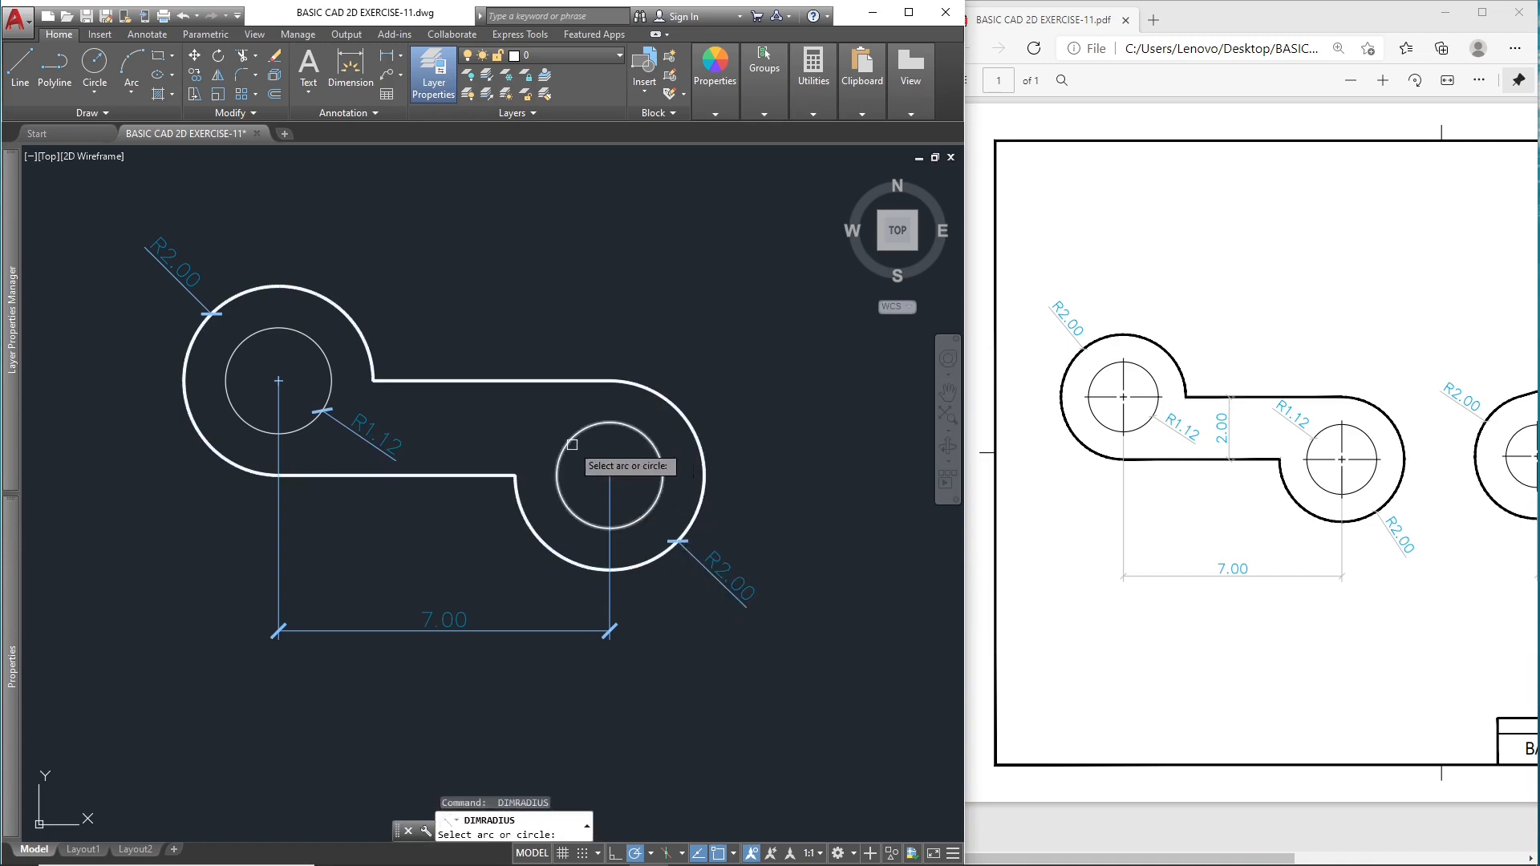
{"action": "left_click", "coordinate": [569, 445]}
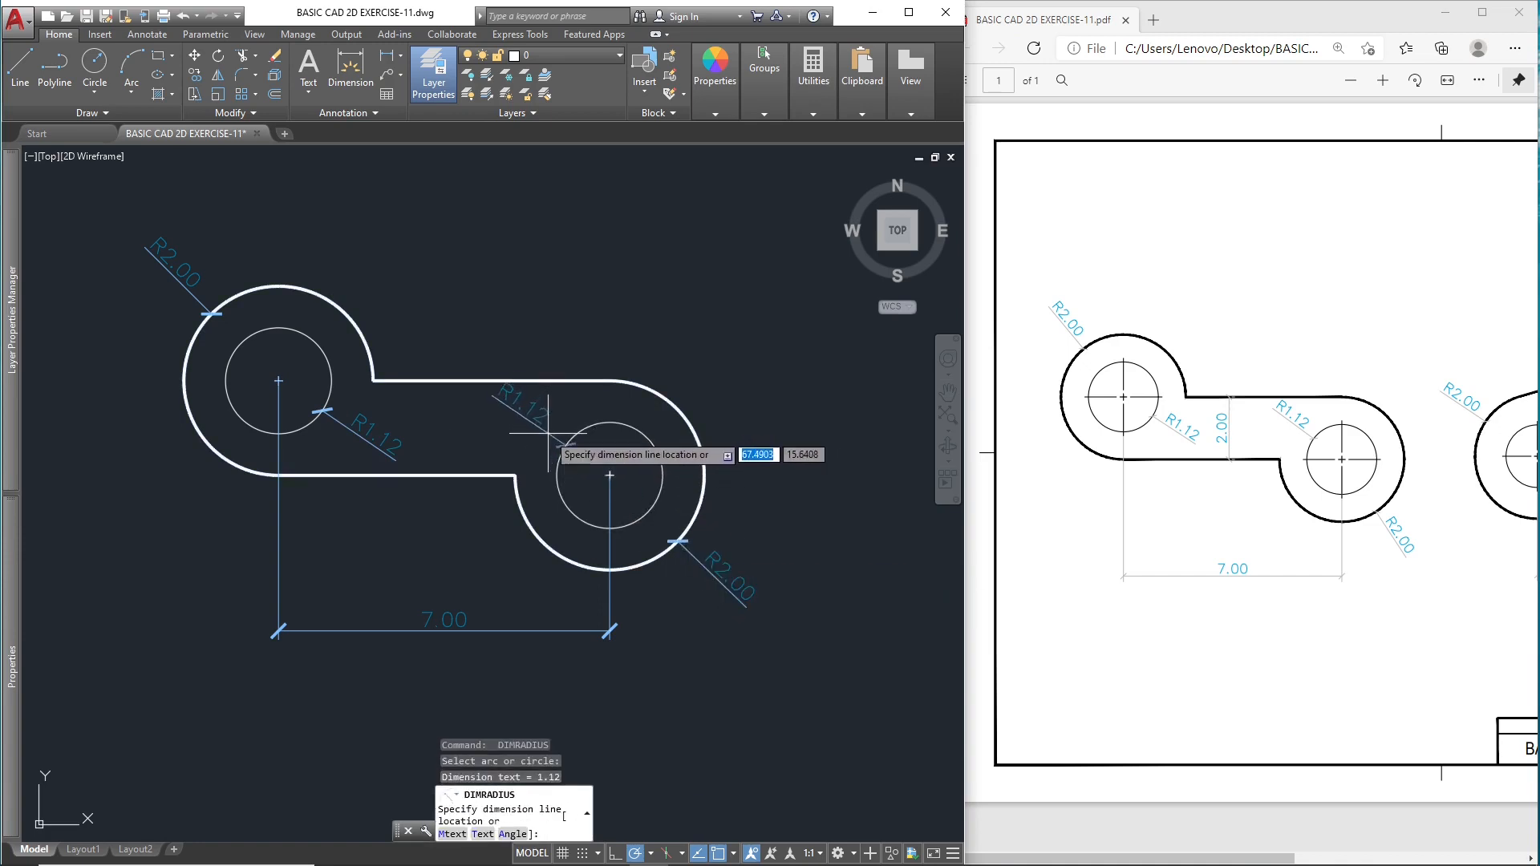
{"action": "left_click", "coordinate": [546, 438]}
Step: Add a vertical linear dimension between the link's two horizontal edges, placed between the two inner-circle radius dimensions
{"action": "type", "text": "D"}
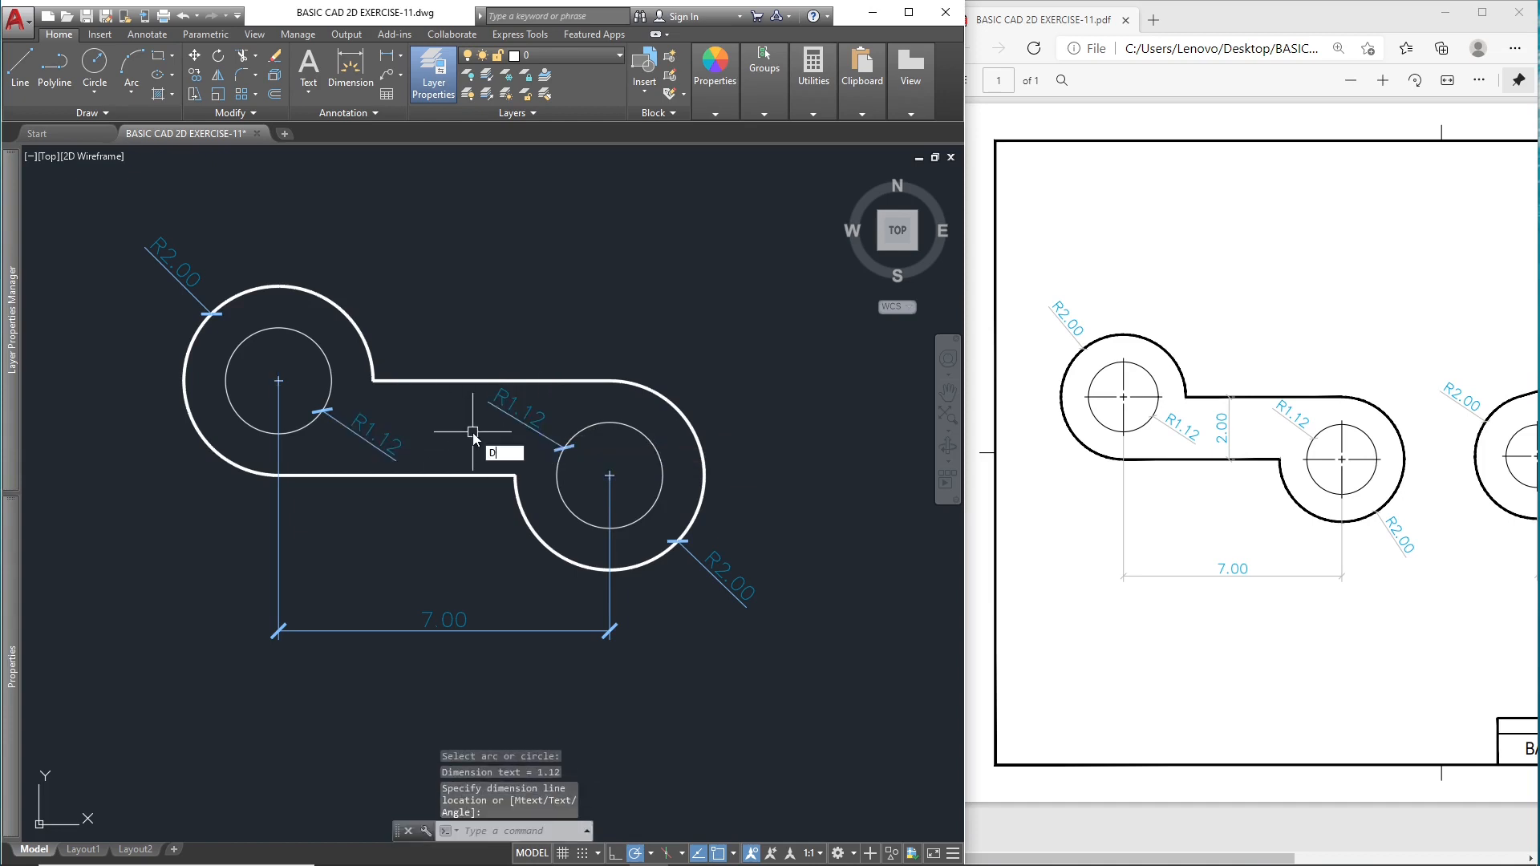
{"action": "type", "text": "IMLI"}
{"action": "key", "text": "Return"}
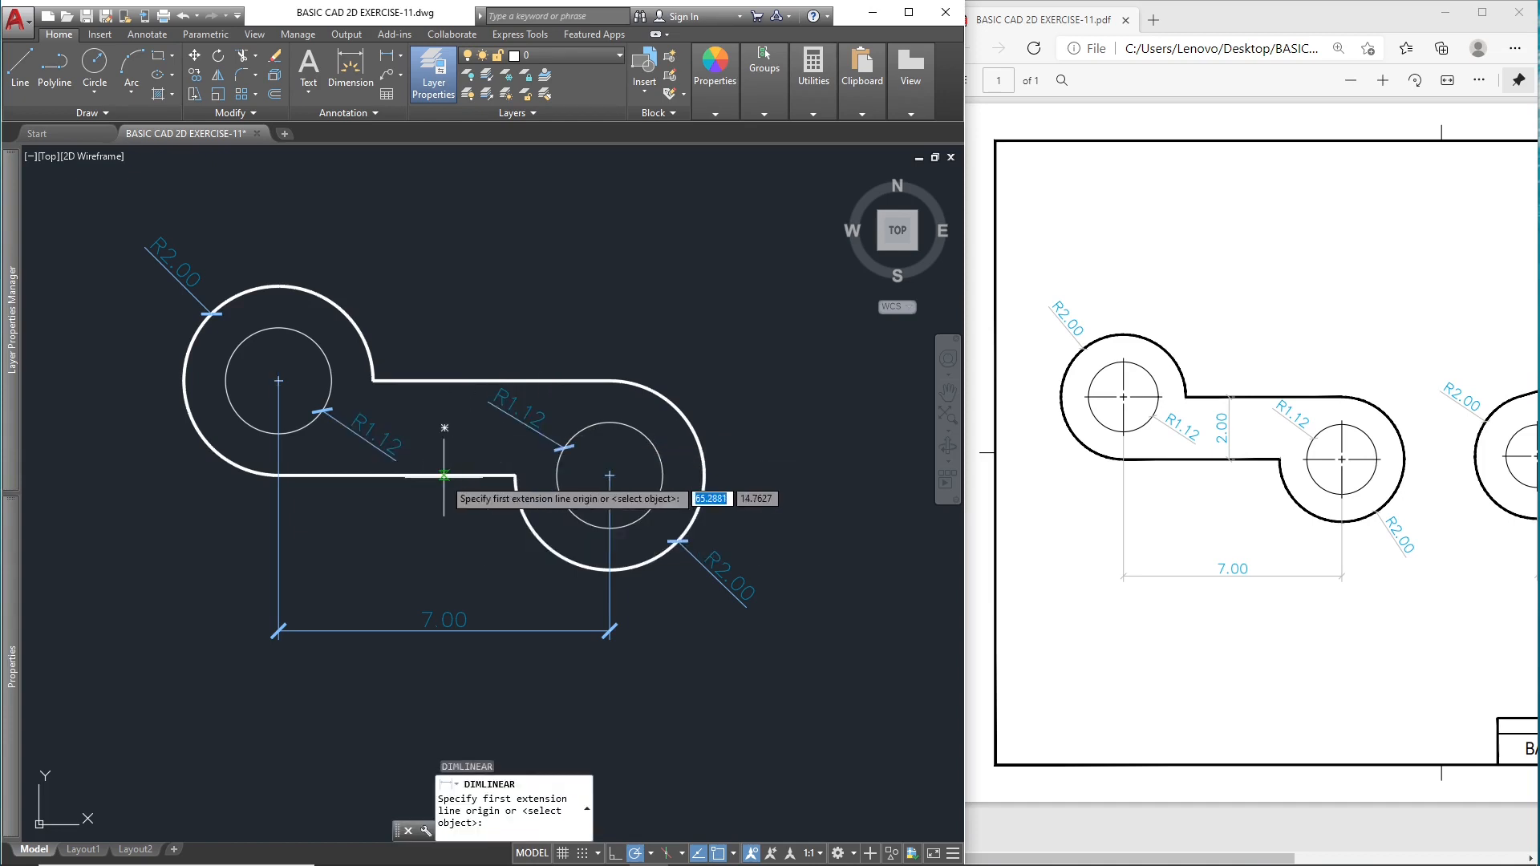
{"action": "left_click", "coordinate": [445, 475]}
{"action": "left_click", "coordinate": [440, 379]}
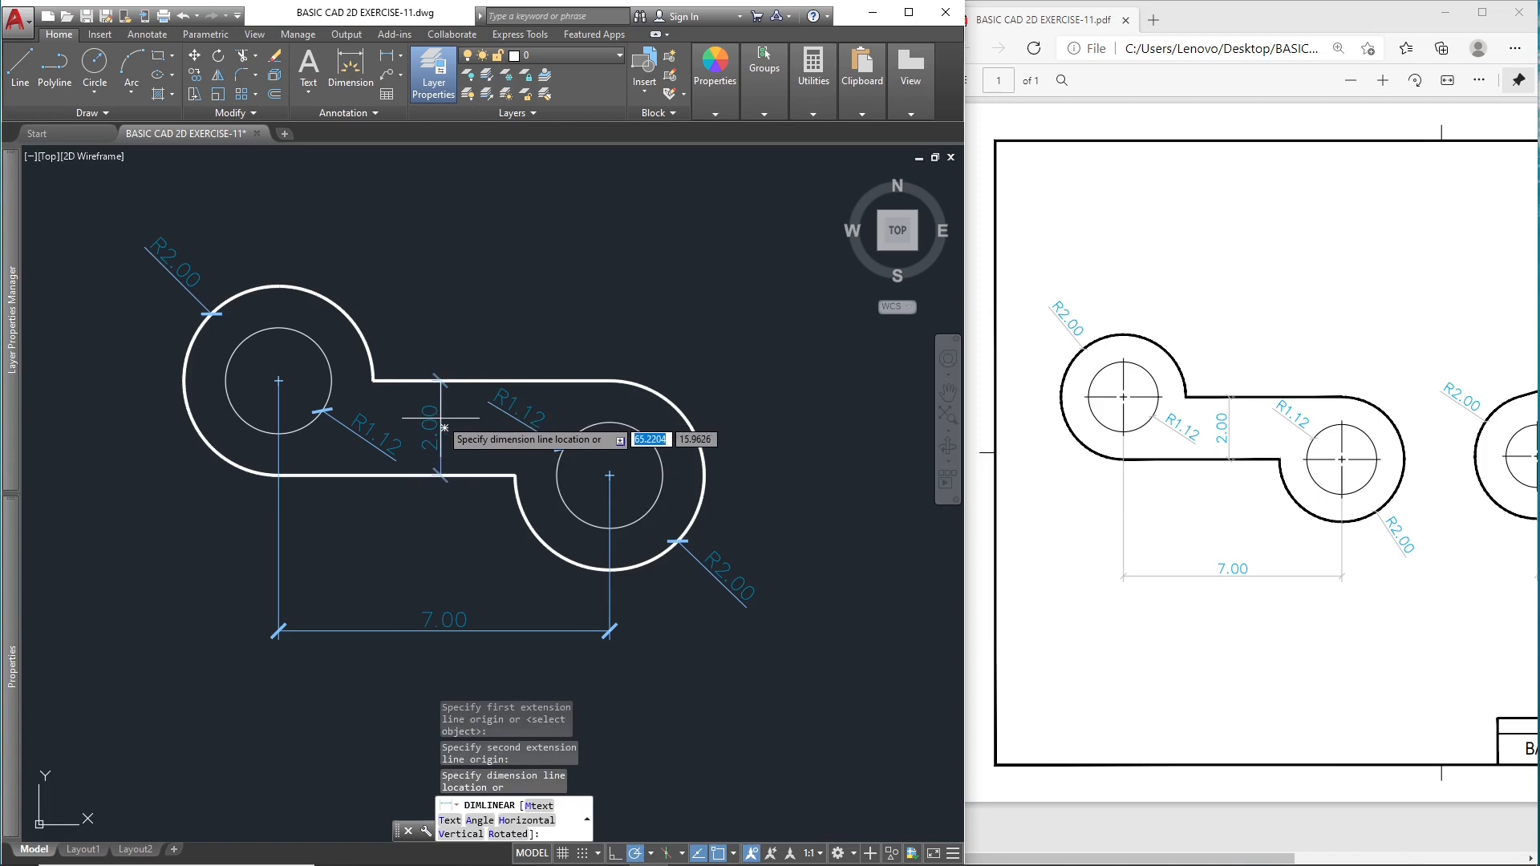
{"action": "left_click", "coordinate": [441, 418]}
Step: Select all linear and radius dimensions of the link with Select Similar and move them to the DIMENSION layer
{"action": "middle_click_drag", "start_coordinate": [460, 443], "coordinate": [458, 430]}
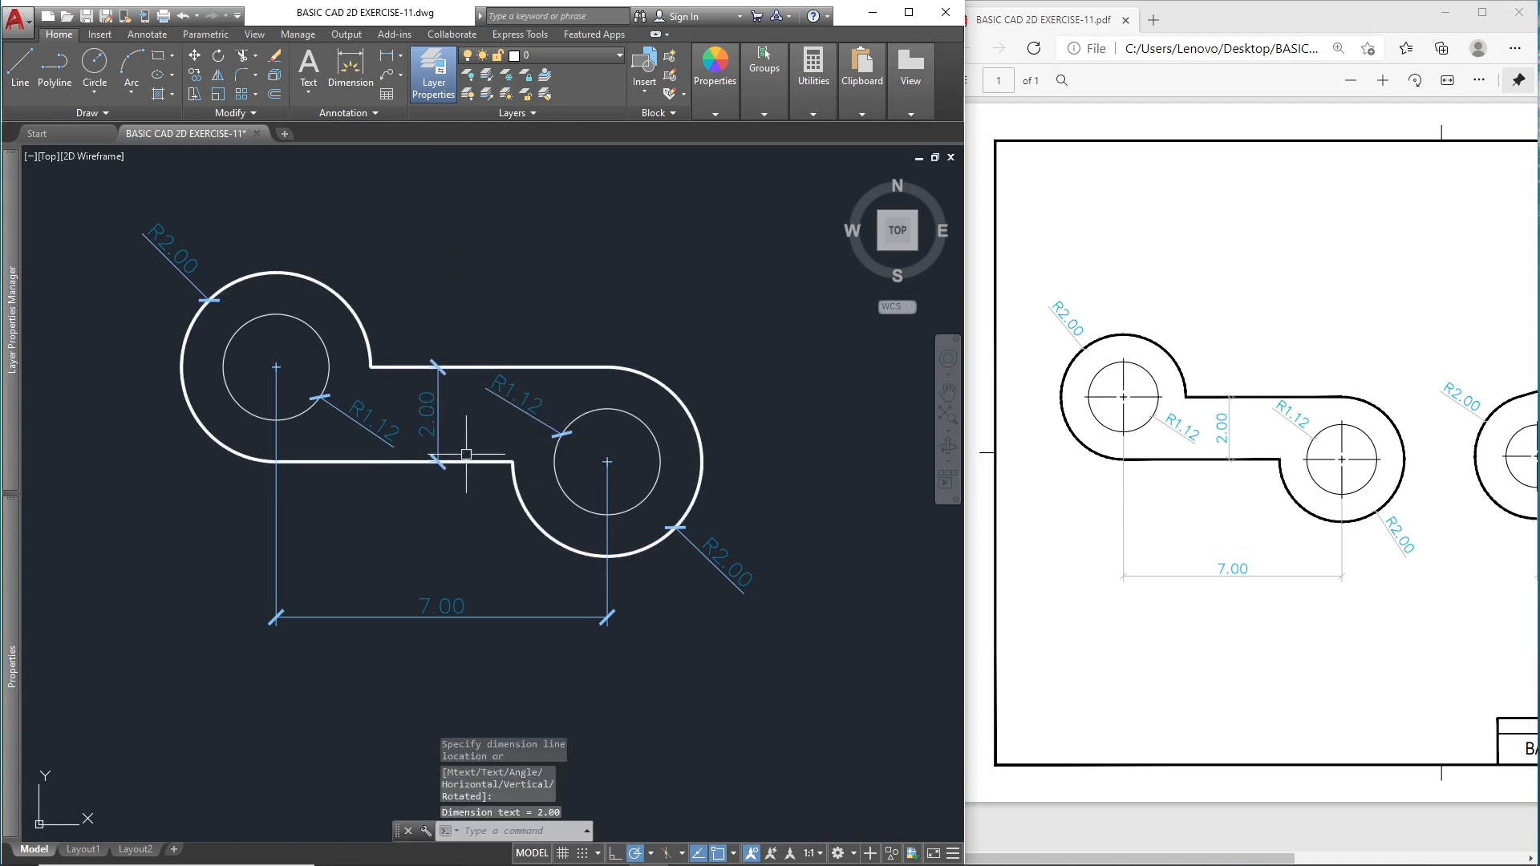
{"action": "left_click", "coordinate": [429, 408]}
{"action": "left_click", "coordinate": [189, 268]}
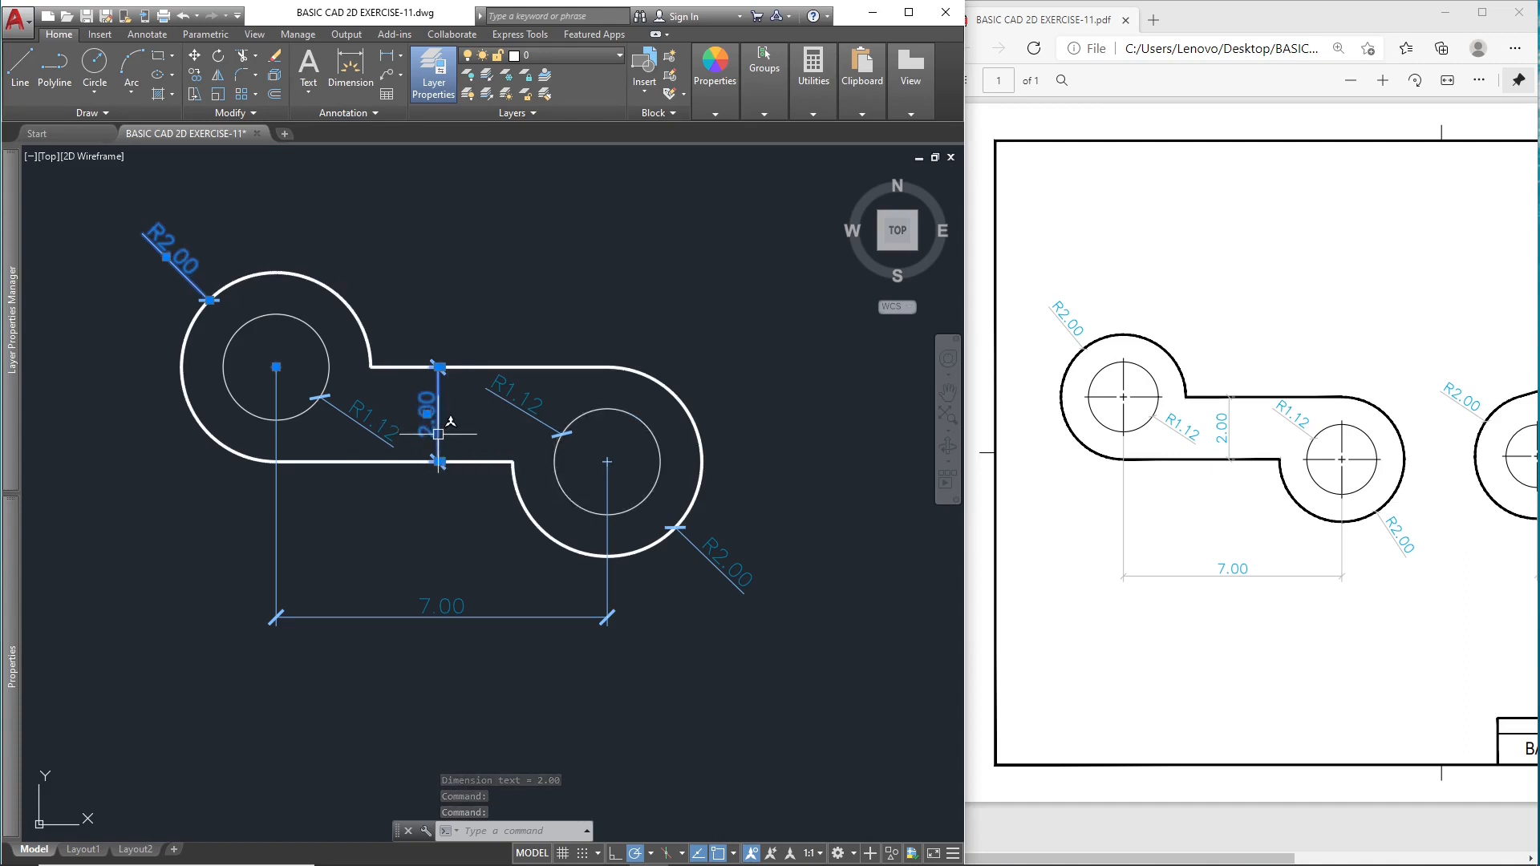
{"action": "right_click", "coordinate": [446, 313]}
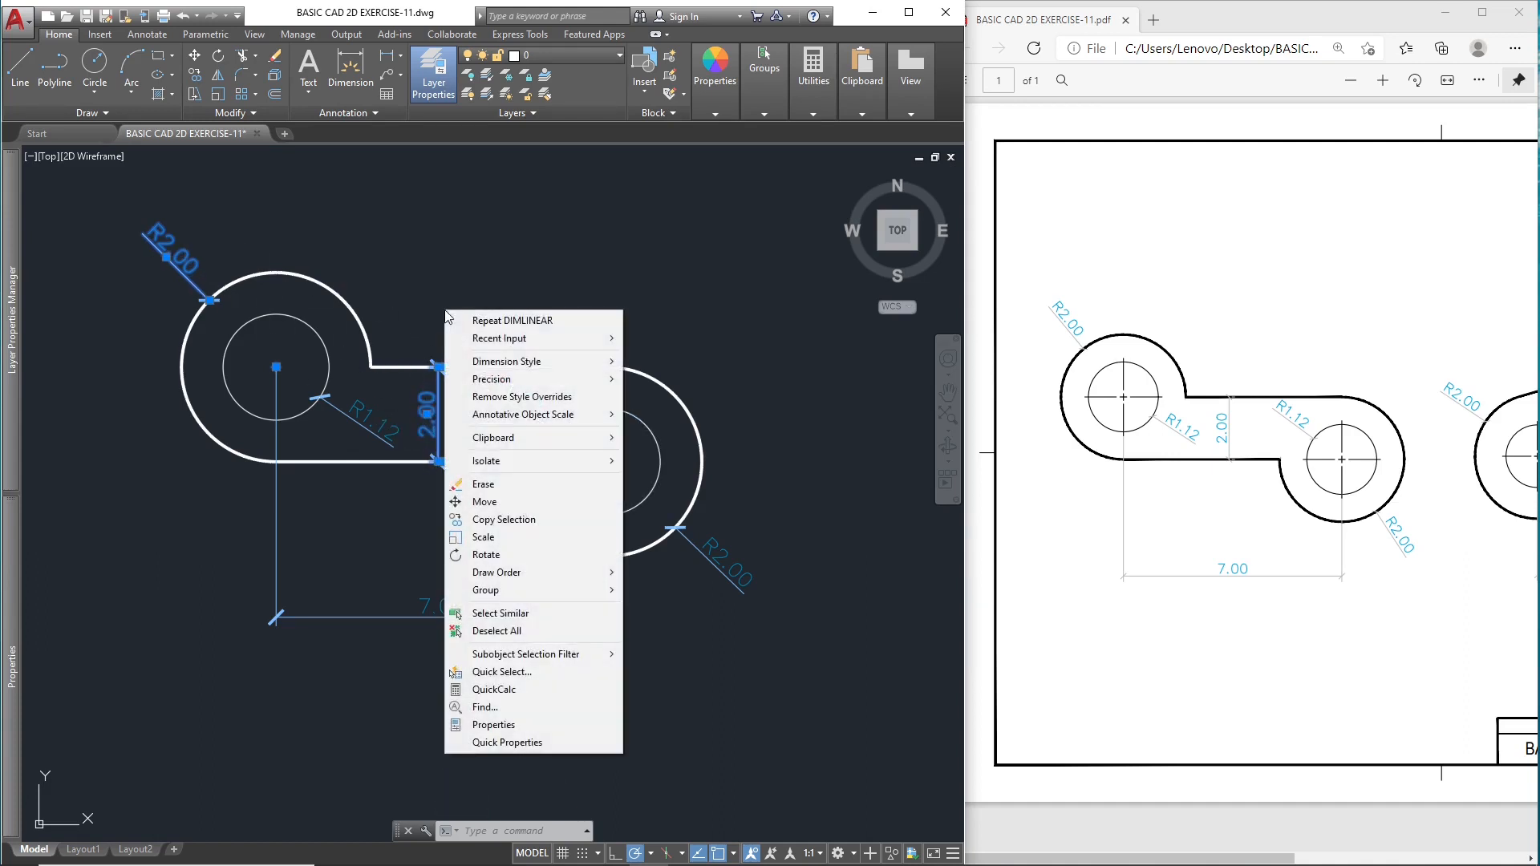
{"action": "left_click", "coordinate": [520, 620]}
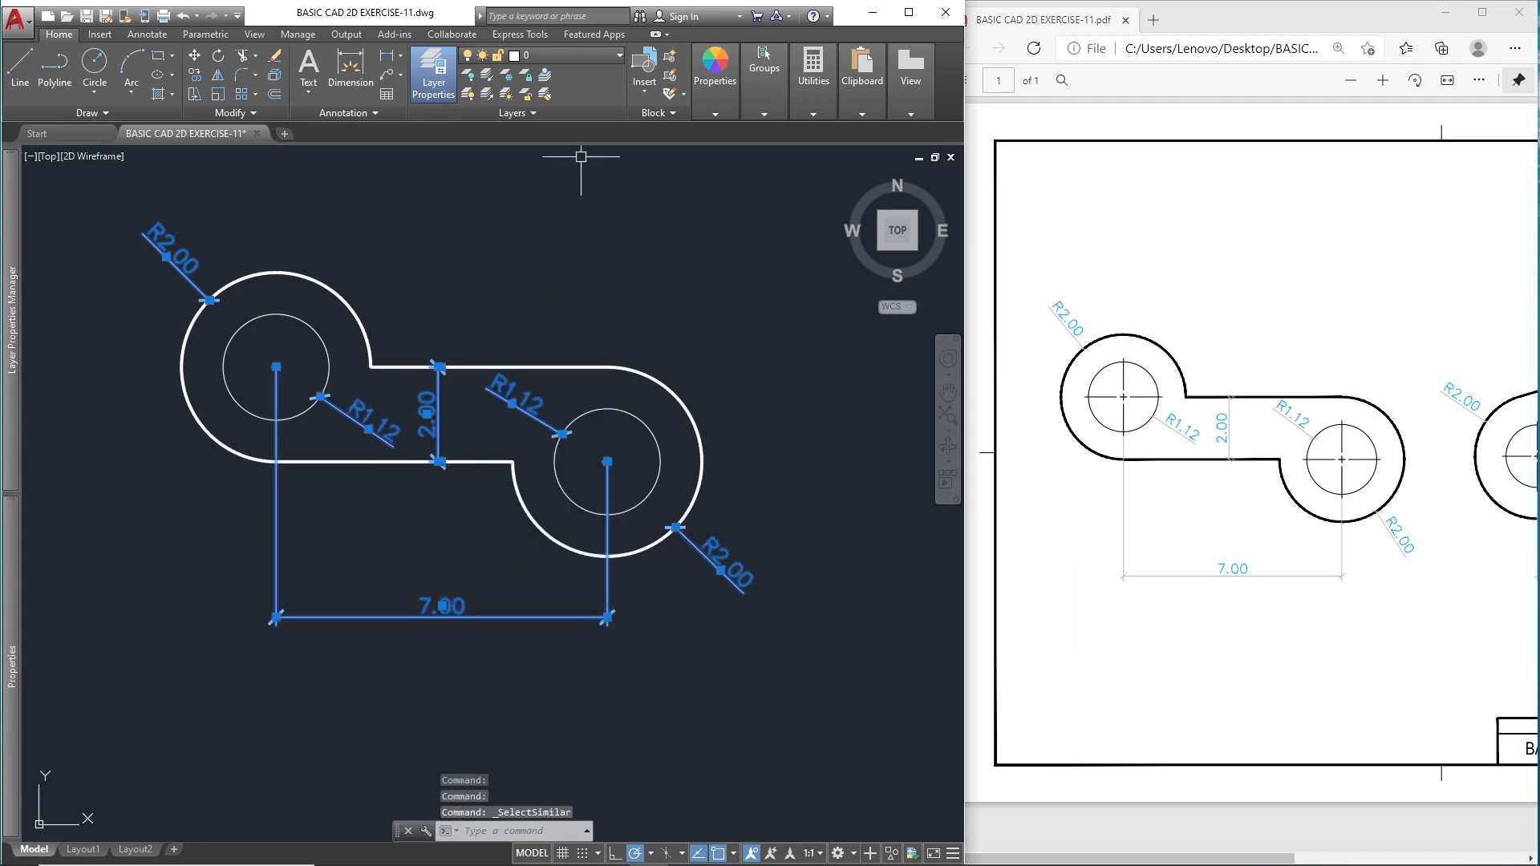
{"action": "left_click", "coordinate": [588, 61]}
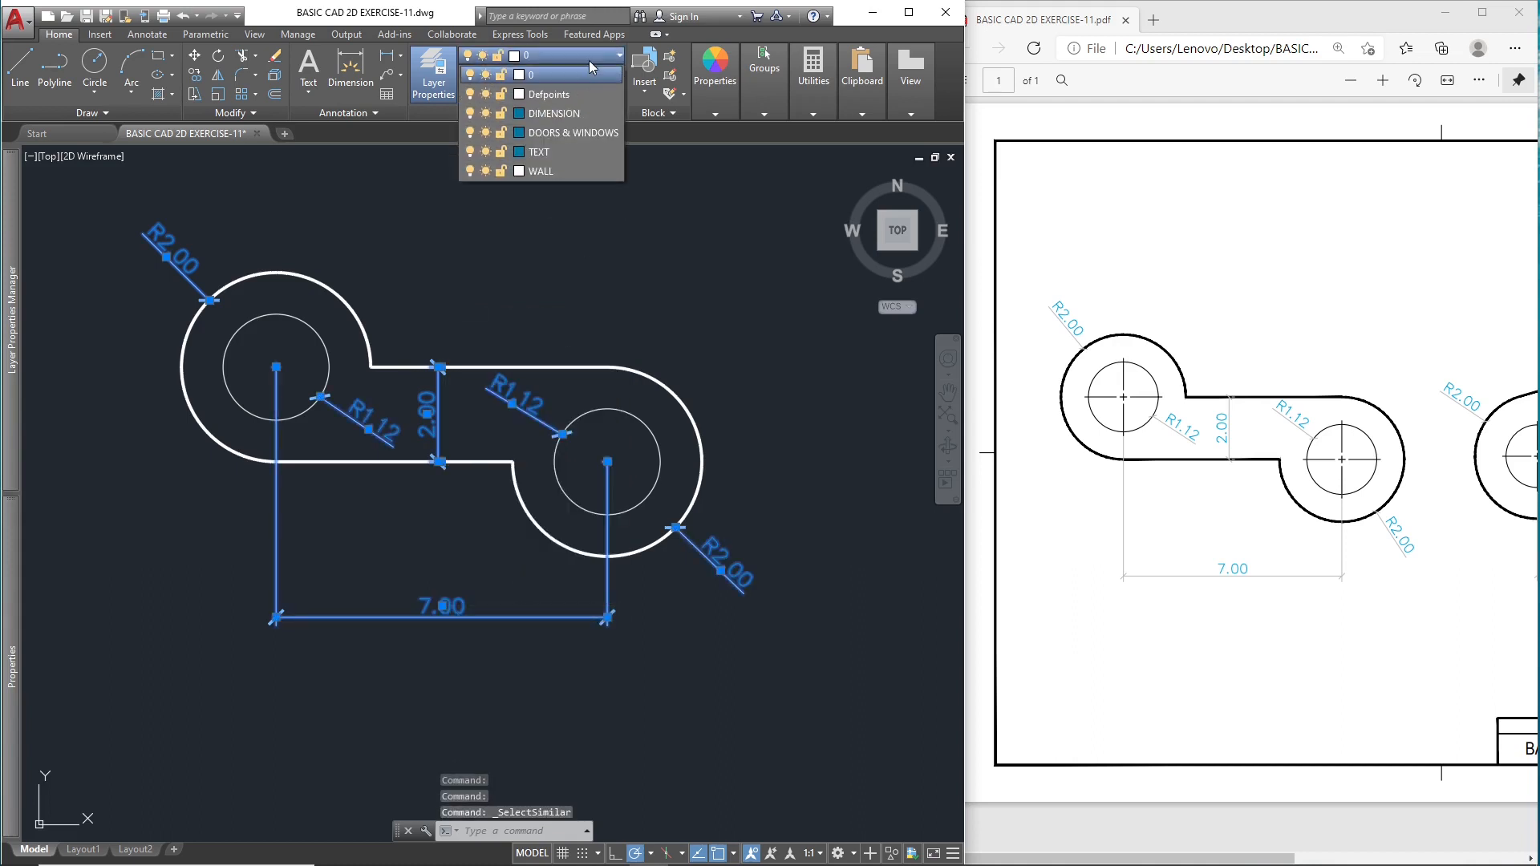
{"action": "left_click", "coordinate": [555, 117]}
{"action": "key", "text": "Escape"}
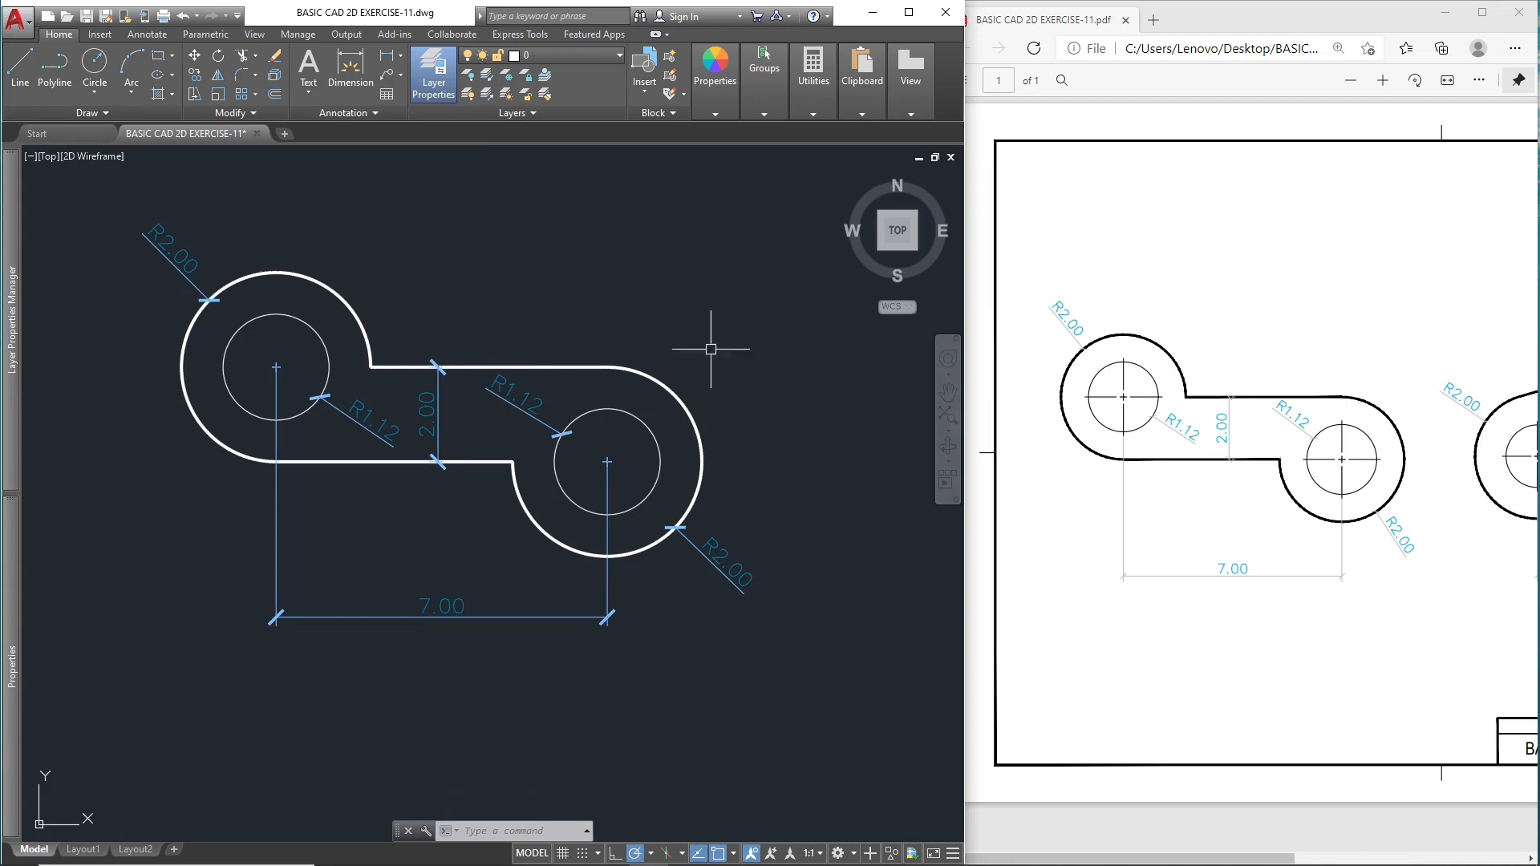
Step: Add center marks to both small inner circles of the link
{"action": "middle_click_drag", "start_coordinate": [344, 315], "coordinate": [352, 320]}
{"action": "left_click", "coordinate": [148, 34]}
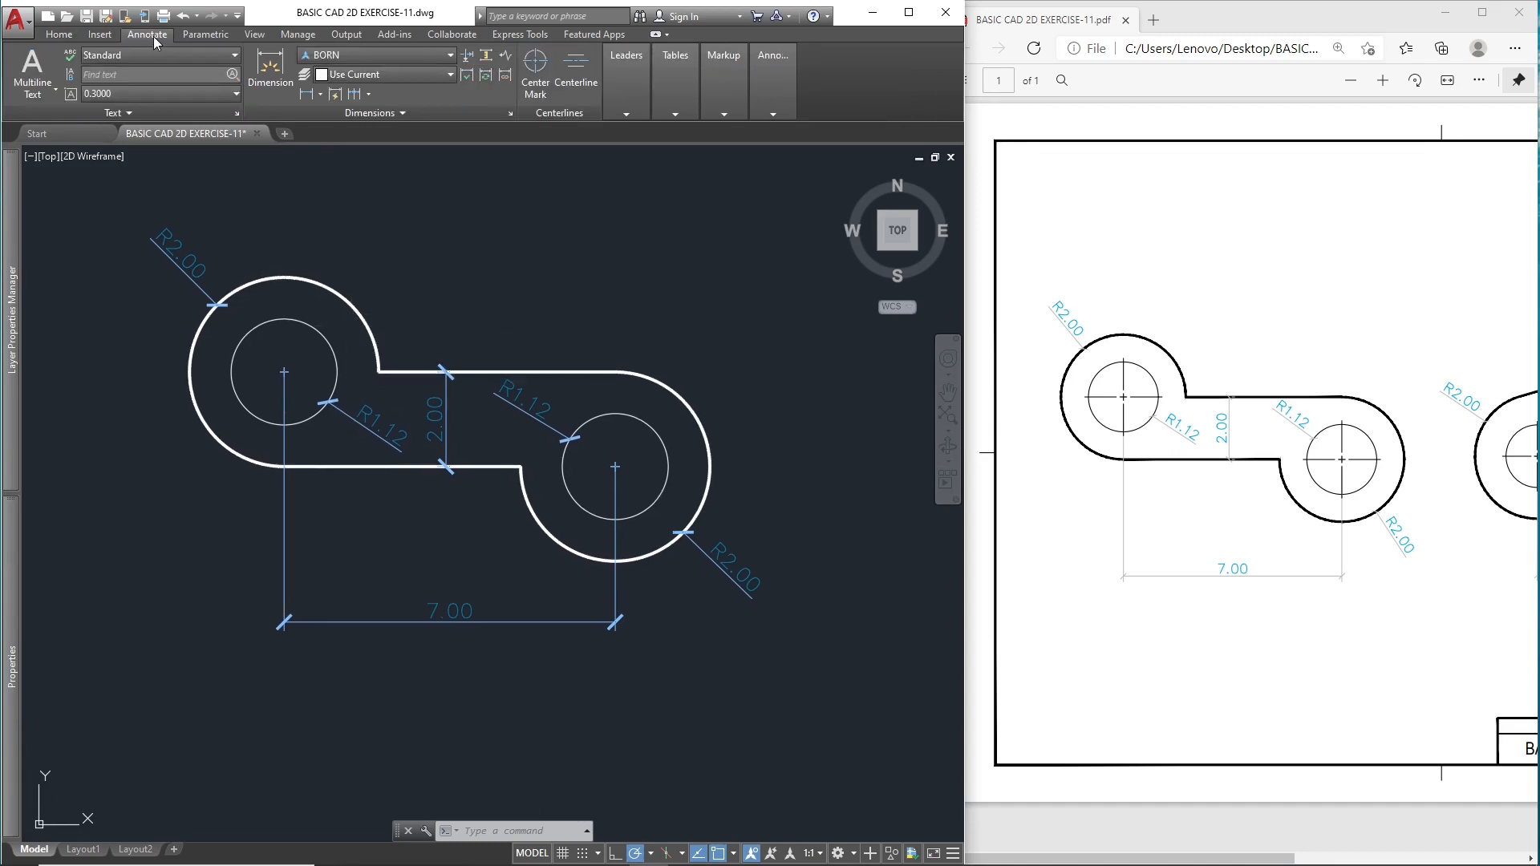
{"action": "left_click", "coordinate": [537, 70]}
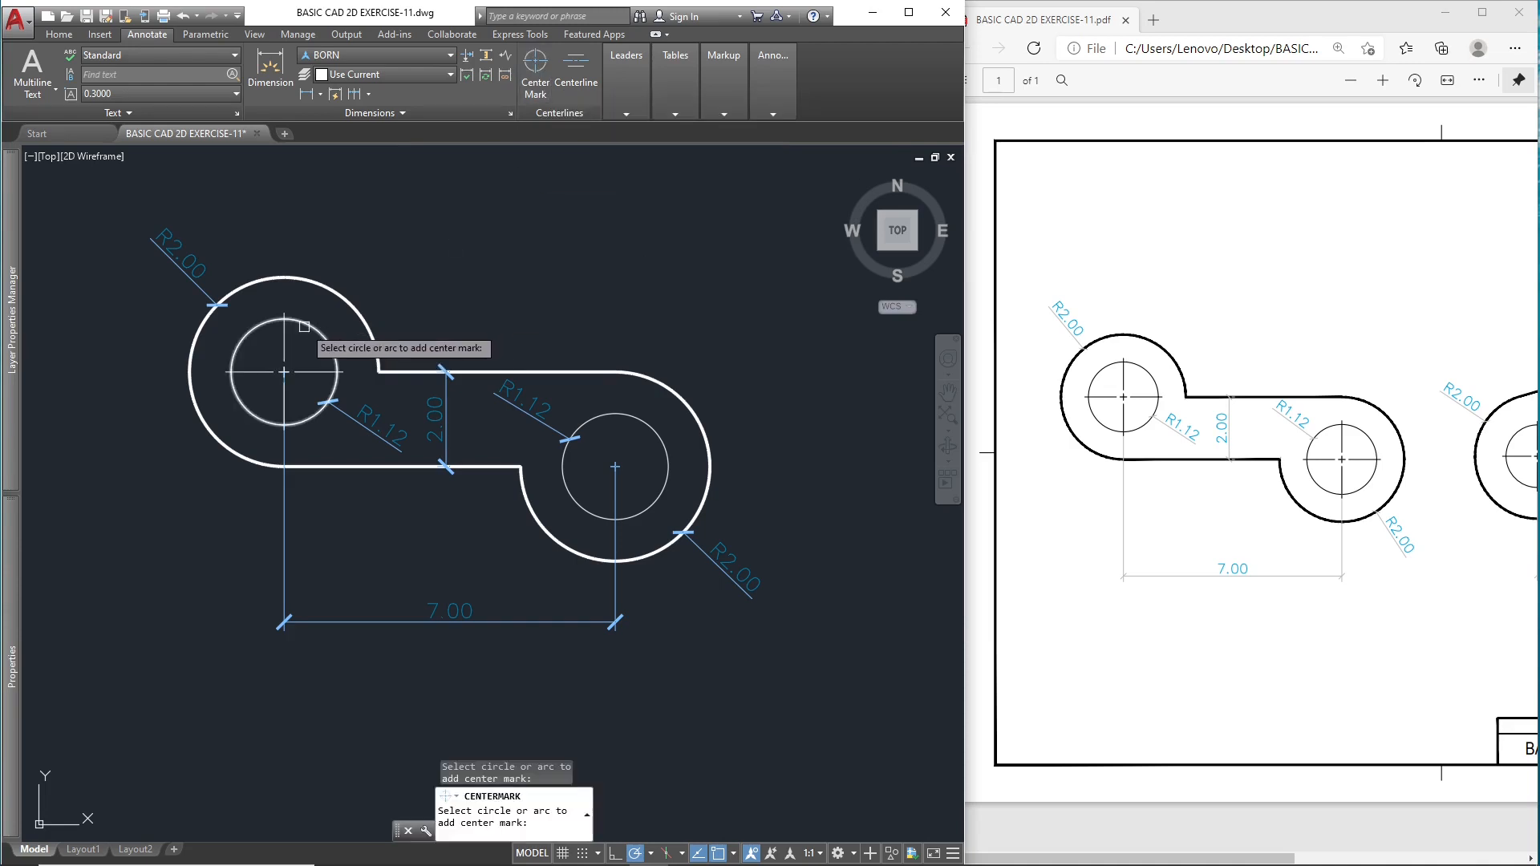
{"action": "left_click", "coordinate": [619, 415]}
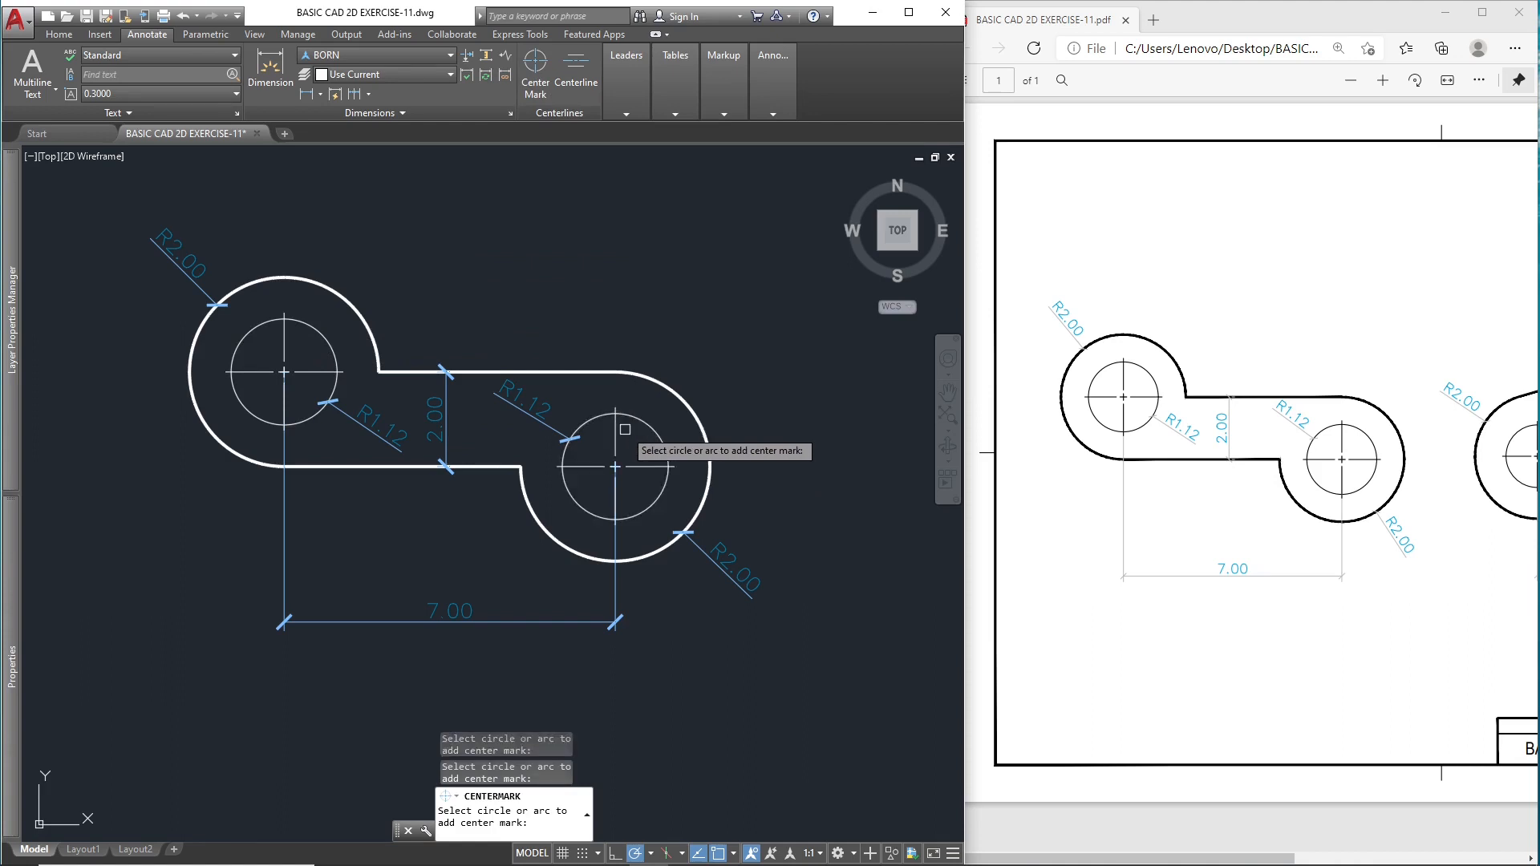
{"action": "key", "text": "Escape"}
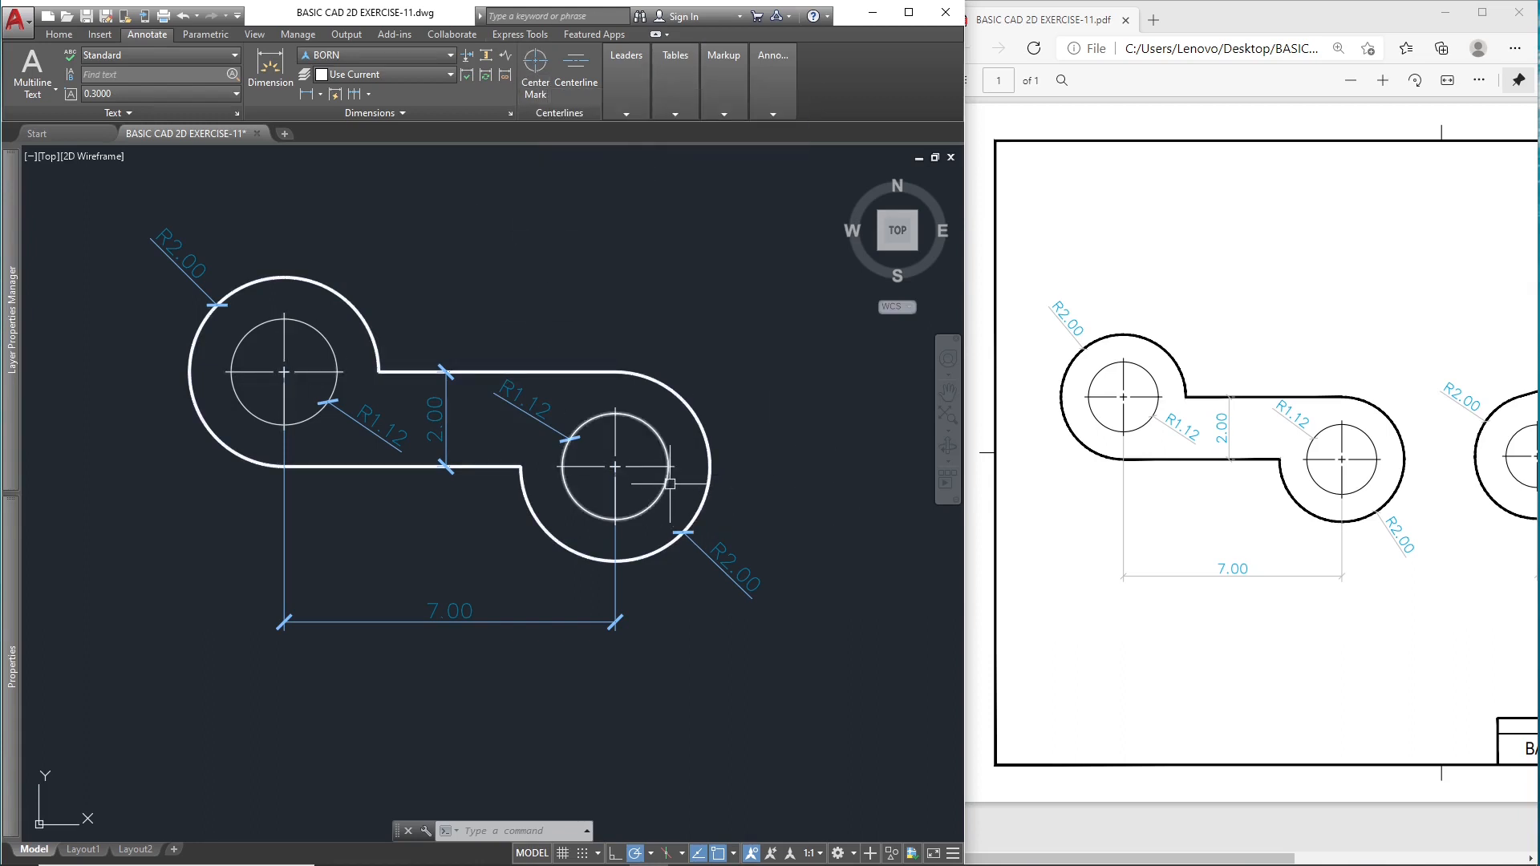
Step: Bring the second link into view in the reference PDF and draw a radius 1 circle in empty space right of the first link
{"action": "mouse_move", "coordinate": [666, 486]}
{"action": "middle_mouse_down"}
{"action": "mouse_move", "coordinate": [666, 456]}
{"action": "mouse_move", "coordinate": [603, 453]}
{"action": "middle_mouse_up"}
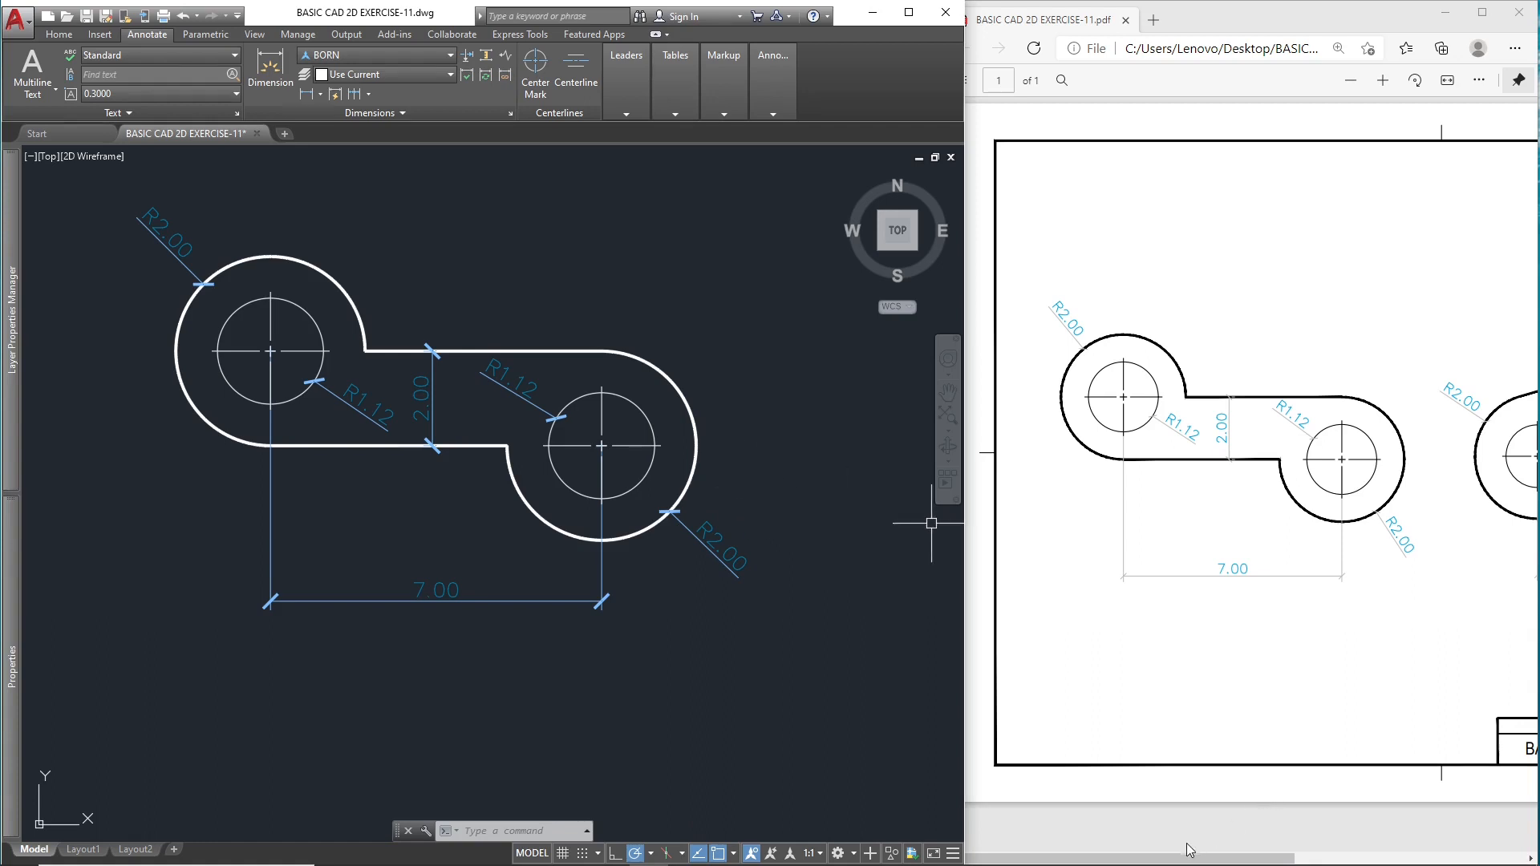
{"action": "left_click_drag", "start_coordinate": [1190, 857], "coordinate": [1440, 862]}
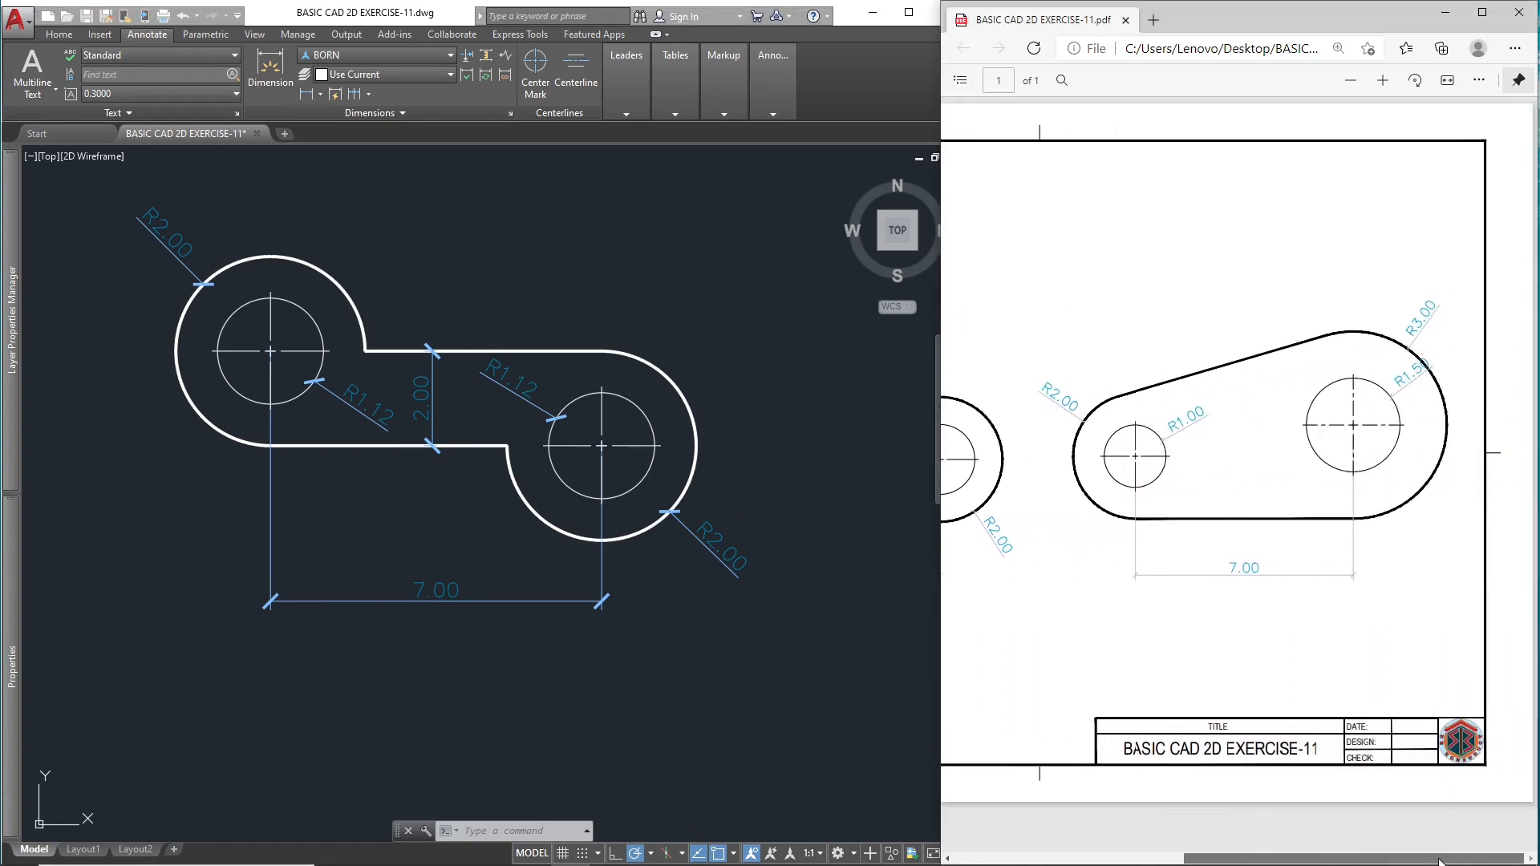
{"action": "left_click", "coordinate": [618, 466]}
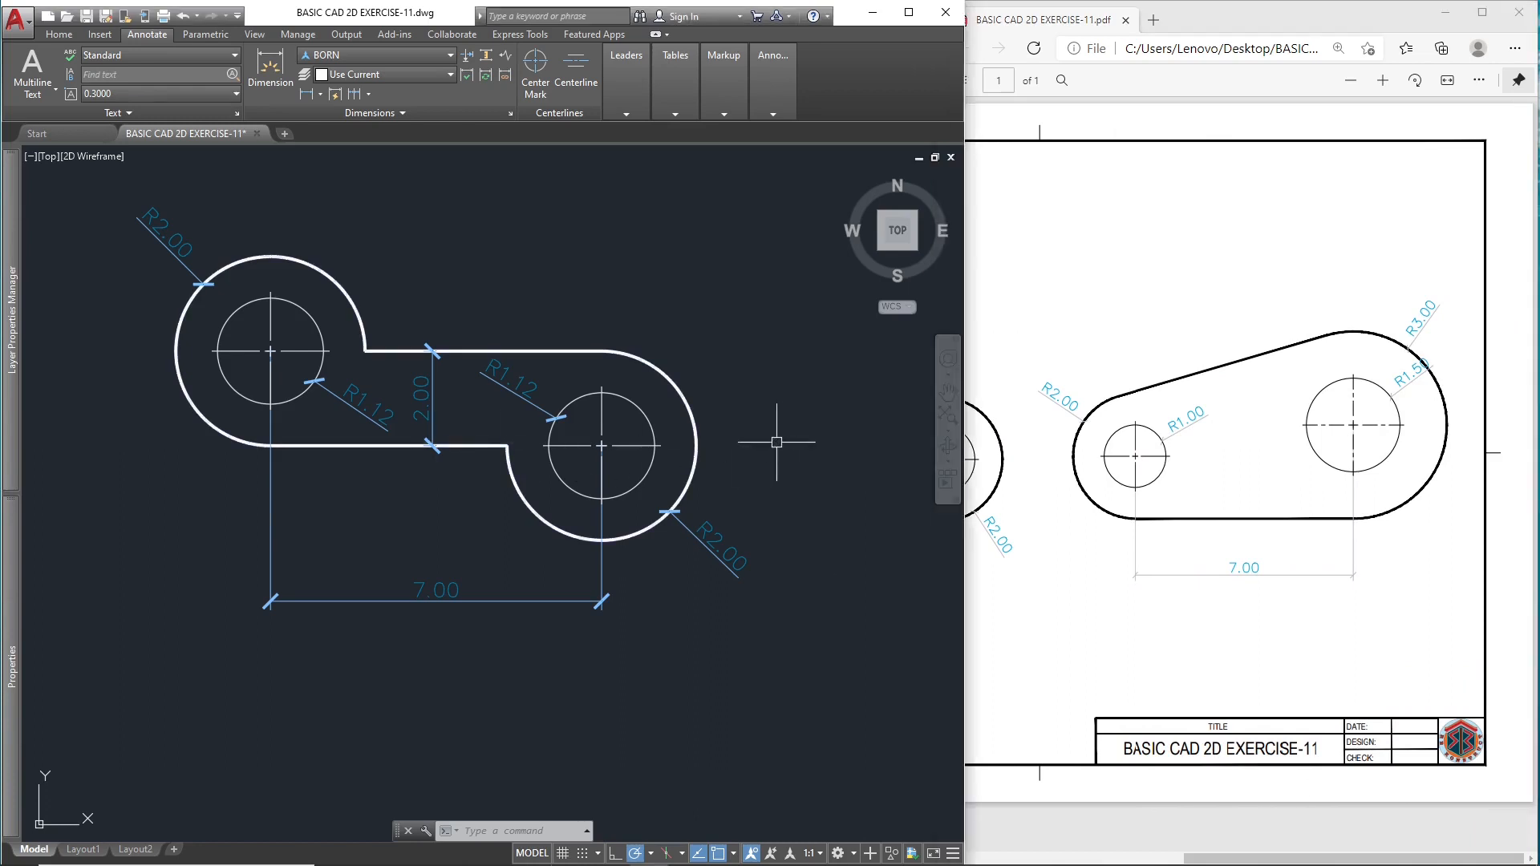
{"action": "middle_click_drag", "start_coordinate": [784, 436], "coordinate": [264, 440]}
{"action": "middle_click_drag", "start_coordinate": [784, 522], "coordinate": [558, 480]}
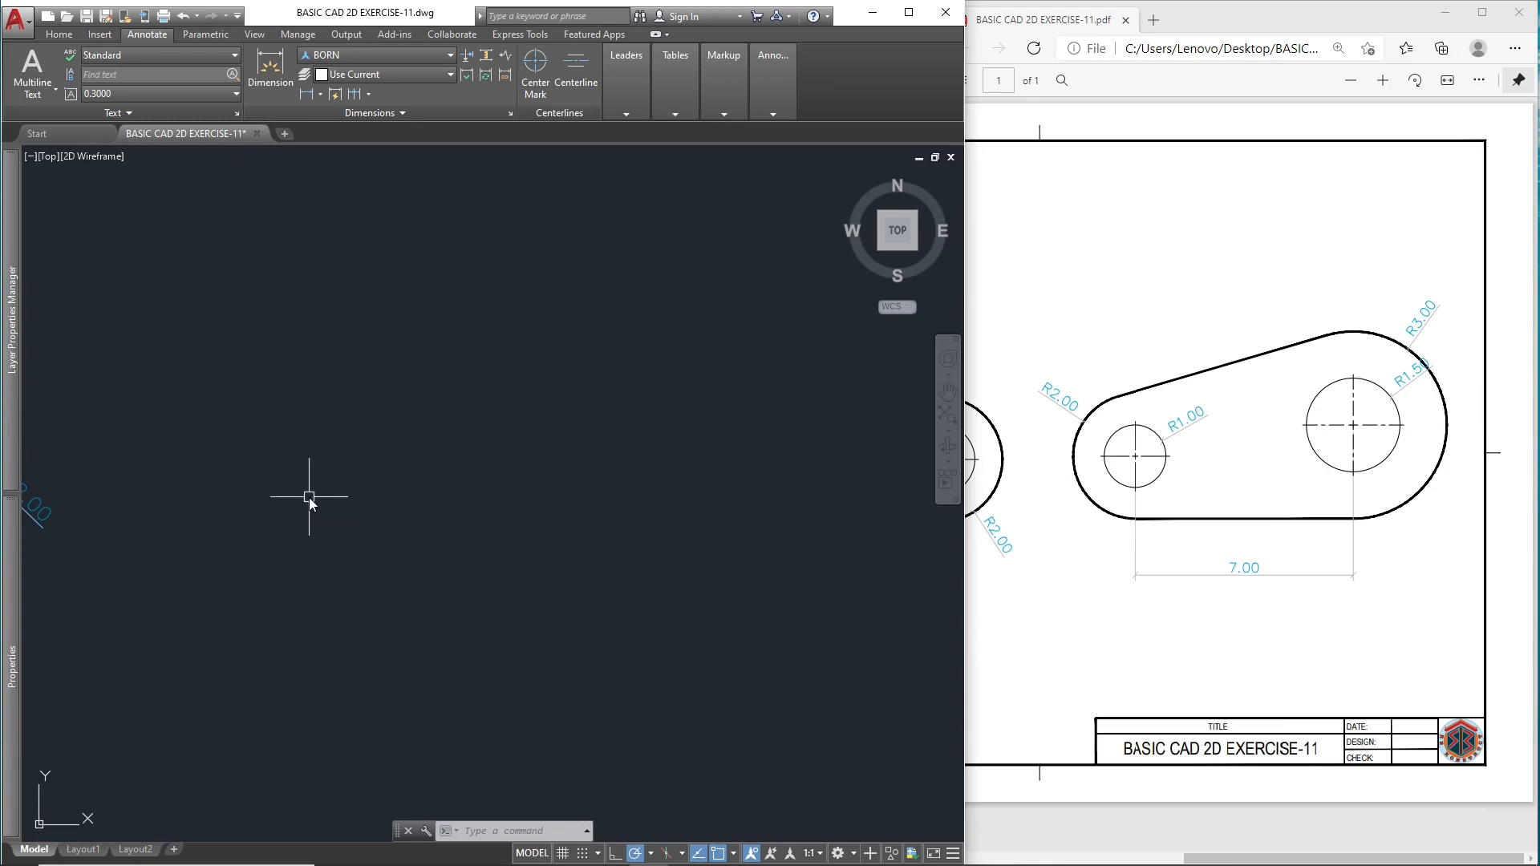
{"action": "type", "text": "c"}
{"action": "key", "text": "Return"}
{"action": "left_click", "coordinate": [262, 470]}
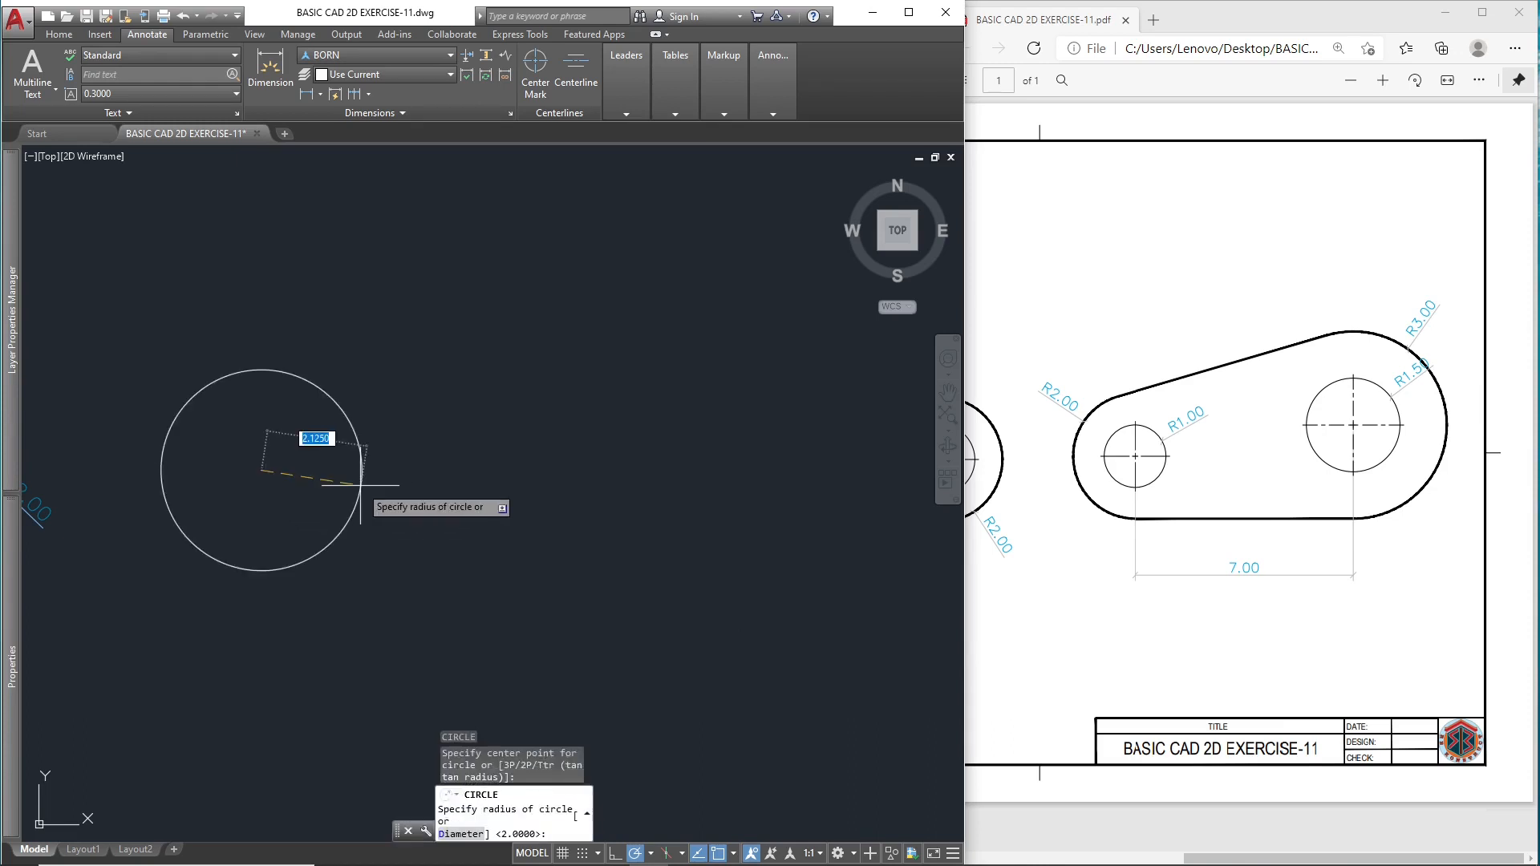
{"action": "key", "text": "Return"}
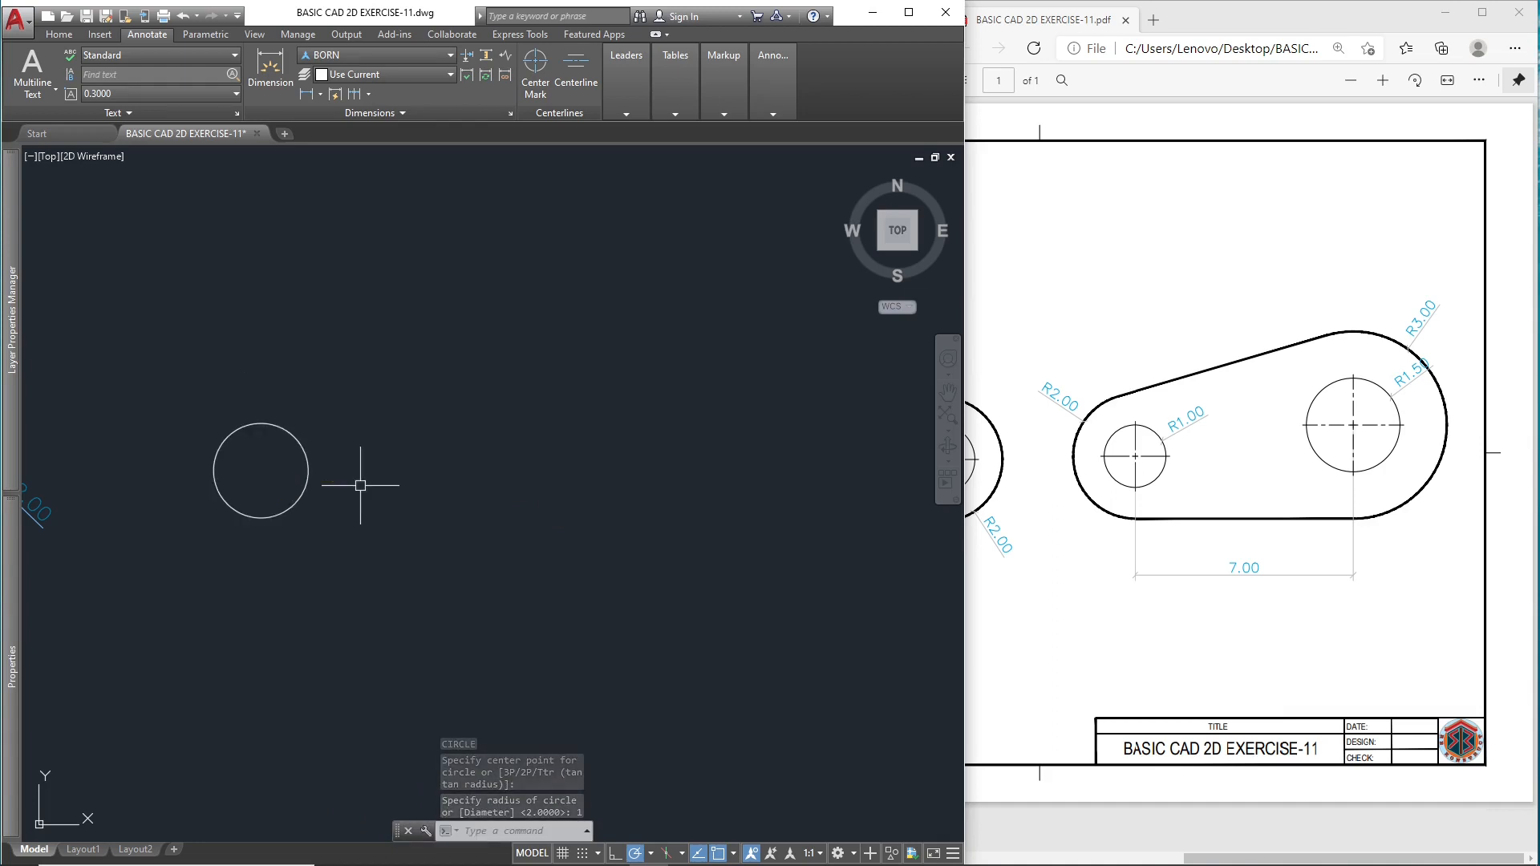
Step: Draw a radius 2 circle concentric with the radius 1 circle
{"action": "key", "text": "Return"}
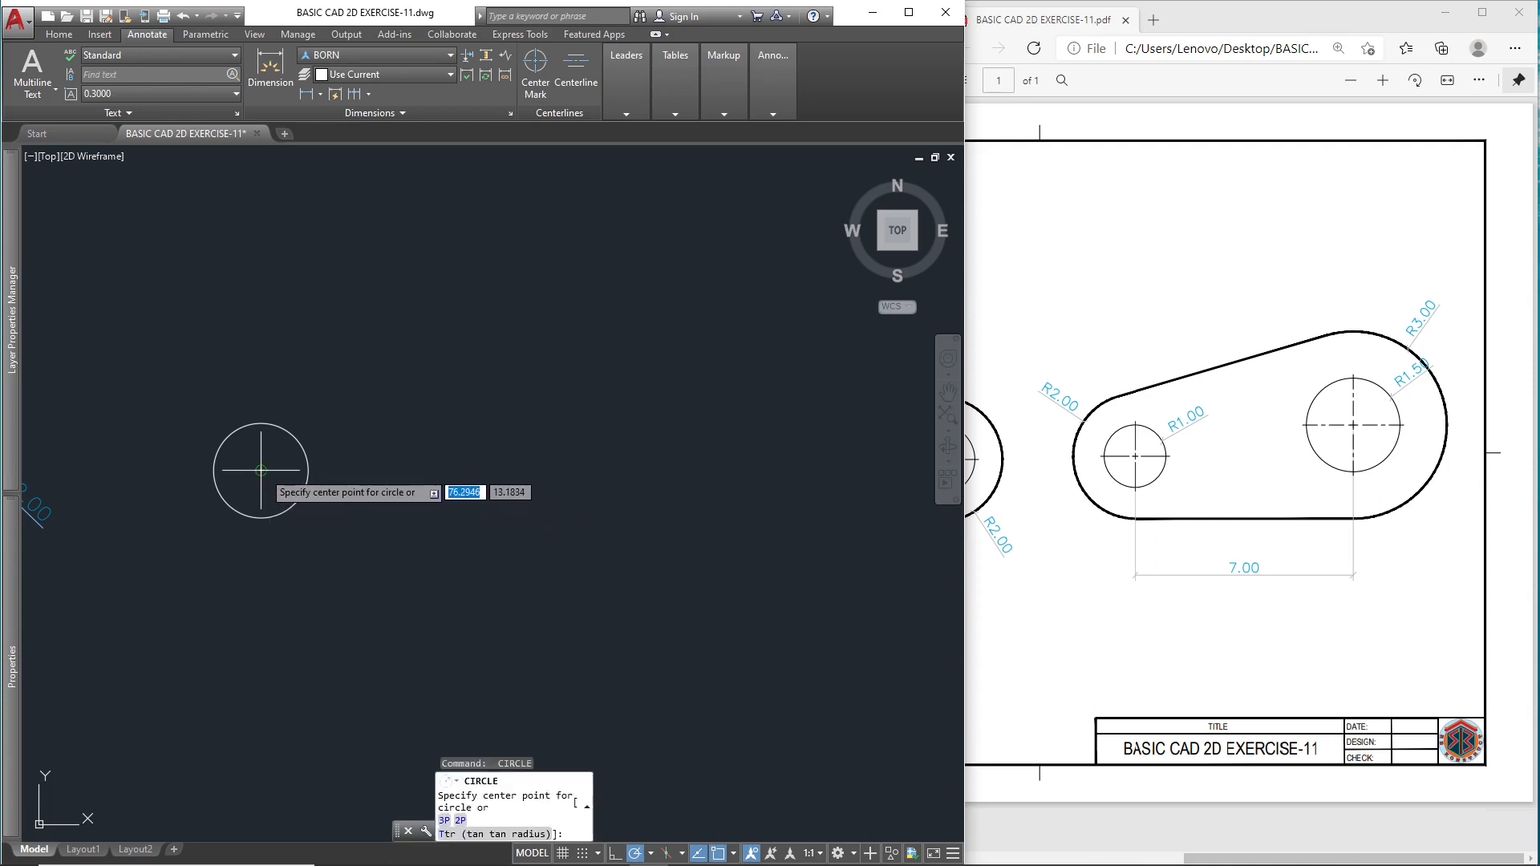
{"action": "left_click", "coordinate": [261, 470]}
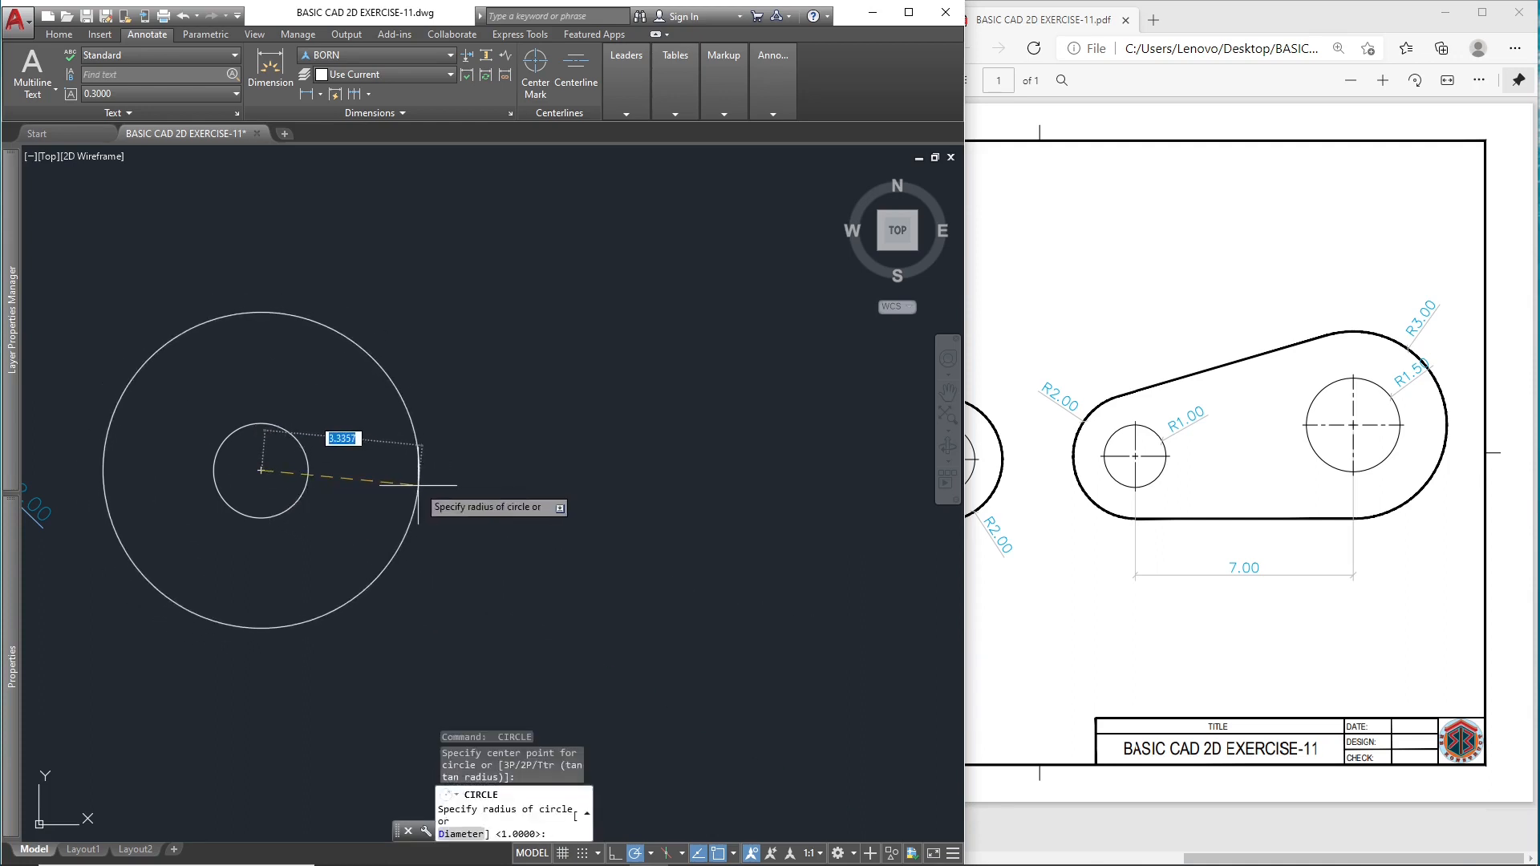
{"action": "key", "text": "Return"}
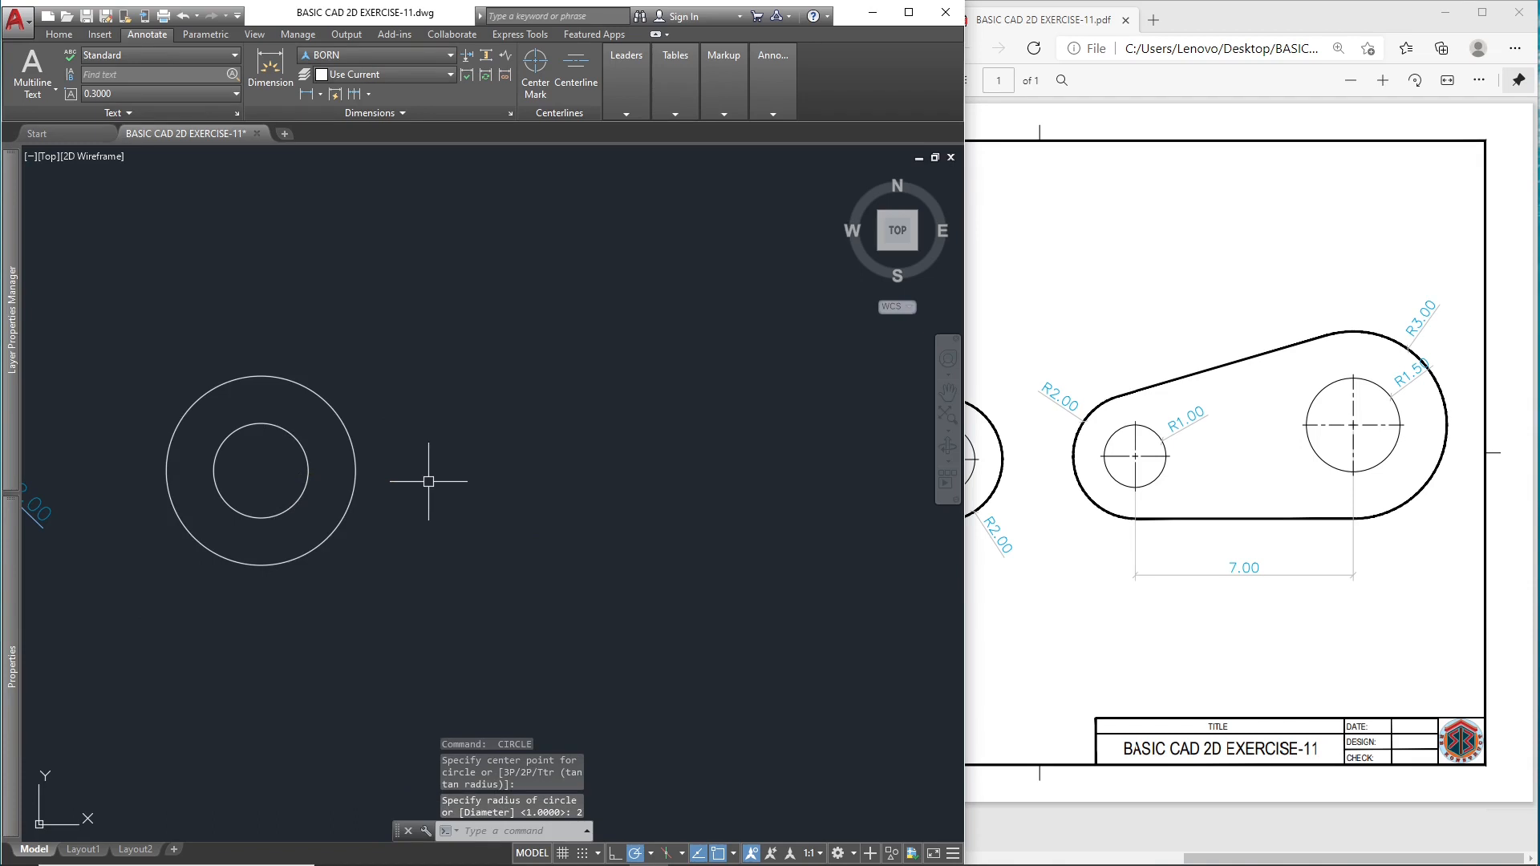
Step: Draw a horizontal line 7 units long to the right from the common centre of the radius 1 and radius 2 circles
{"action": "type", "text": "l"}
{"action": "key", "text": "Return"}
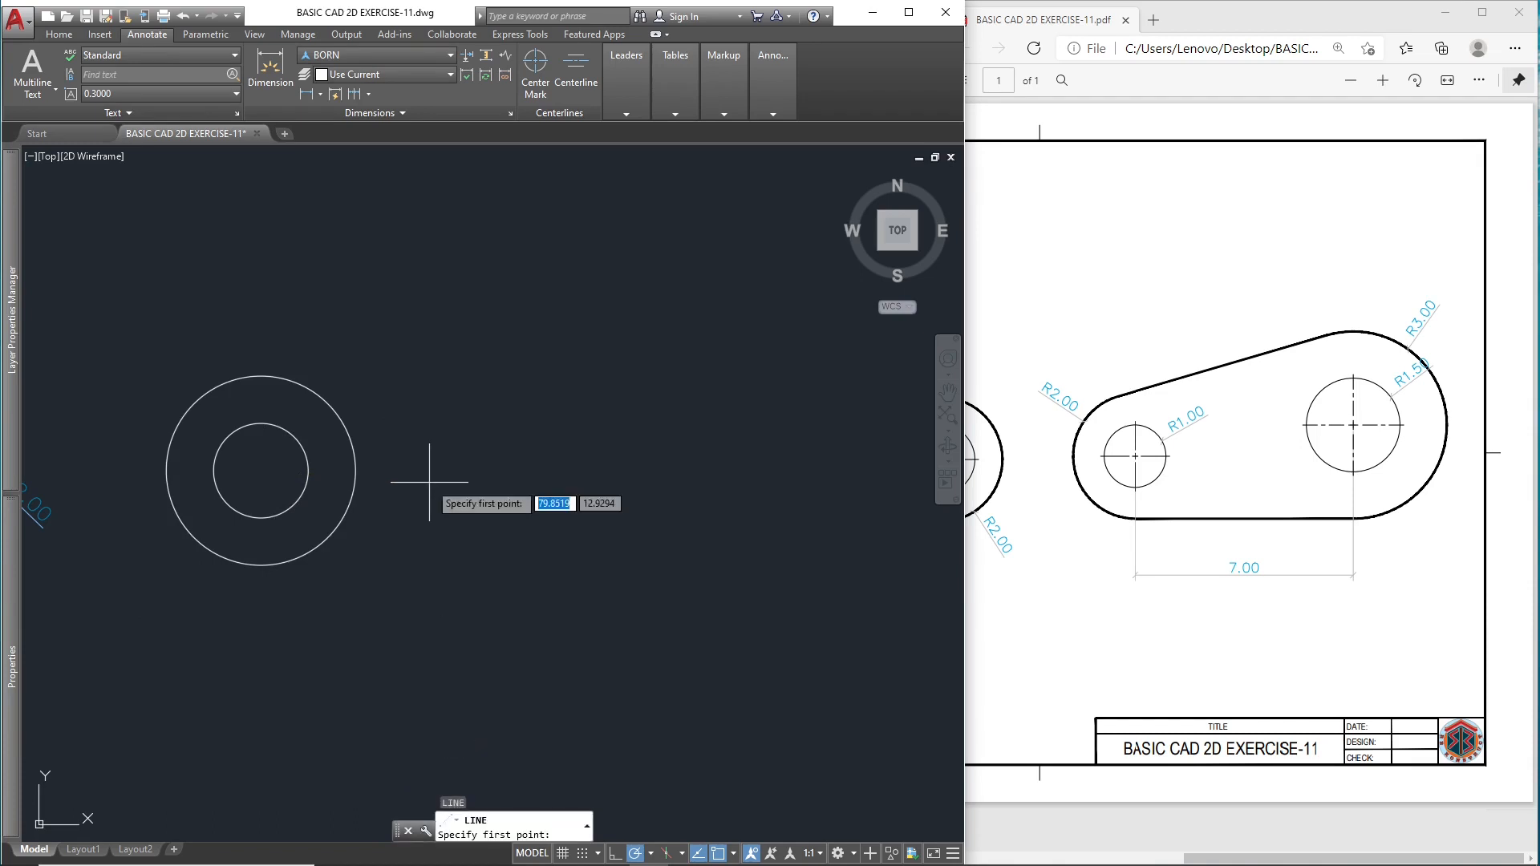
{"action": "left_click", "coordinate": [261, 471]}
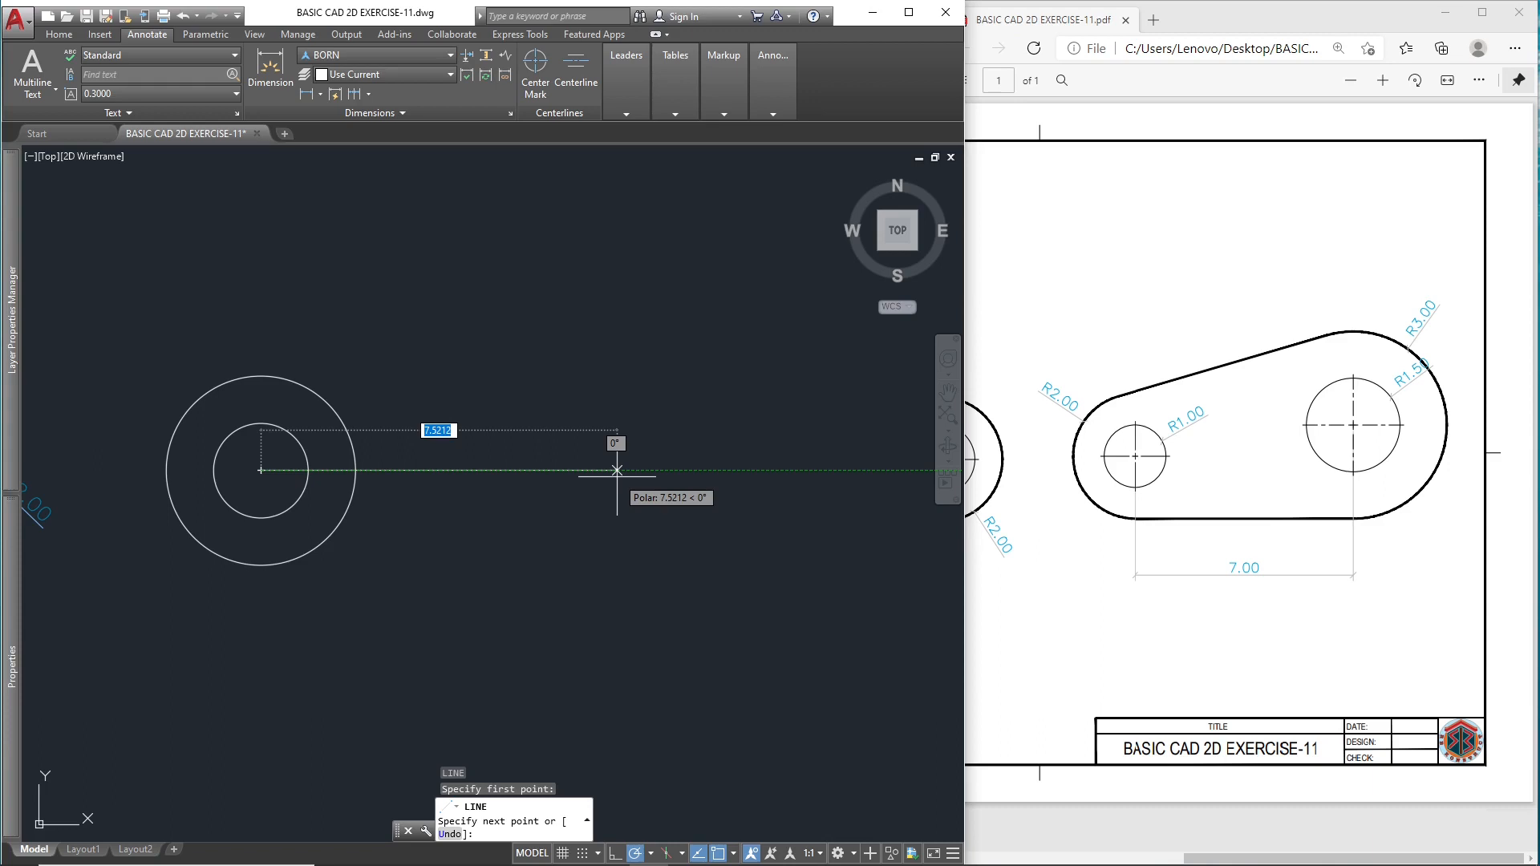
{"action": "type", "text": "7"}
{"action": "key", "text": "Return"}
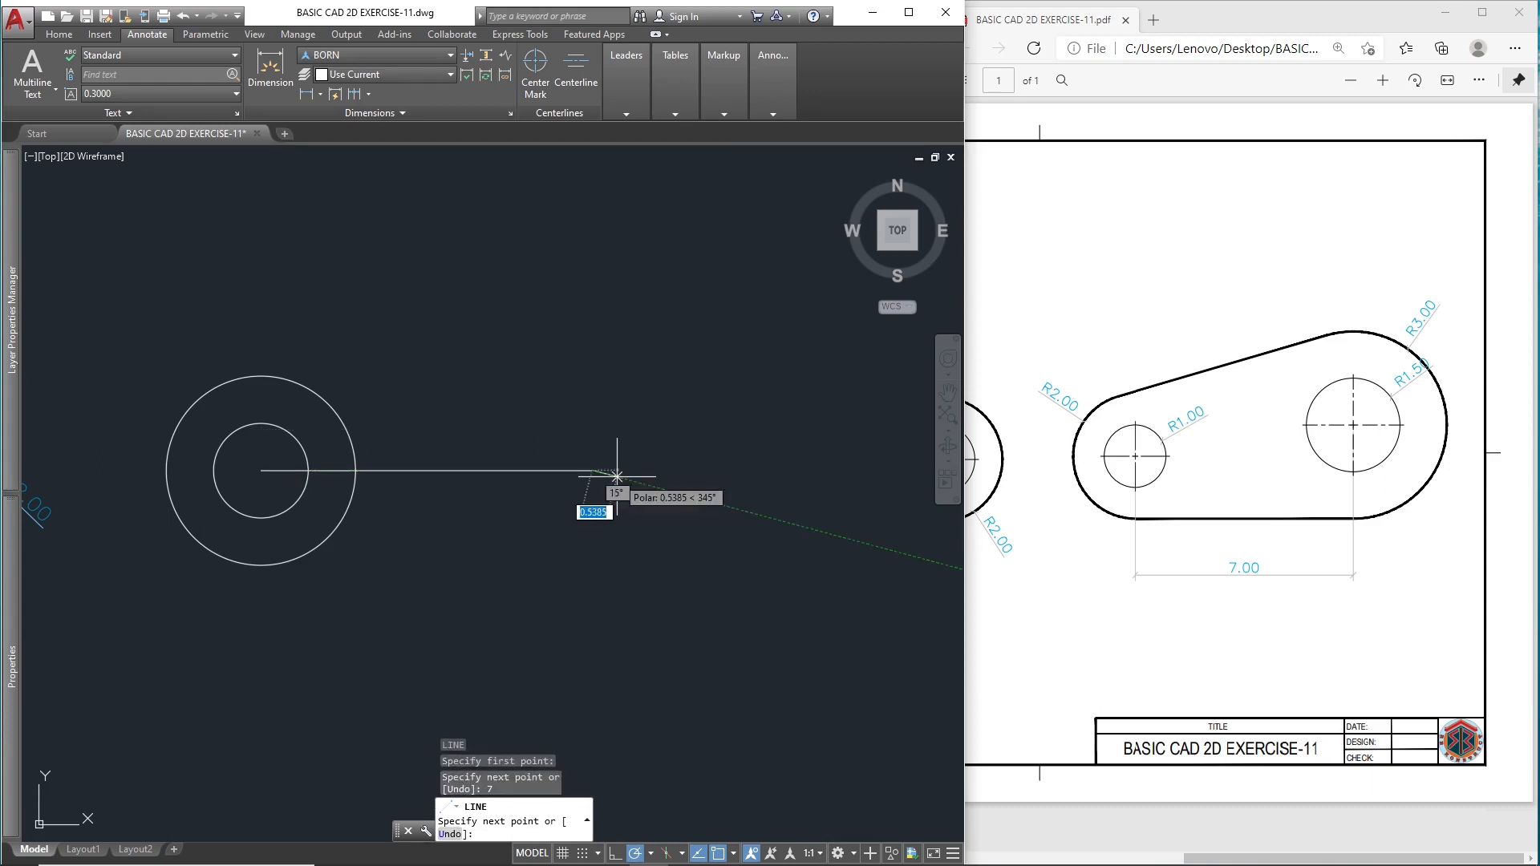
{"action": "key", "text": "Escape"}
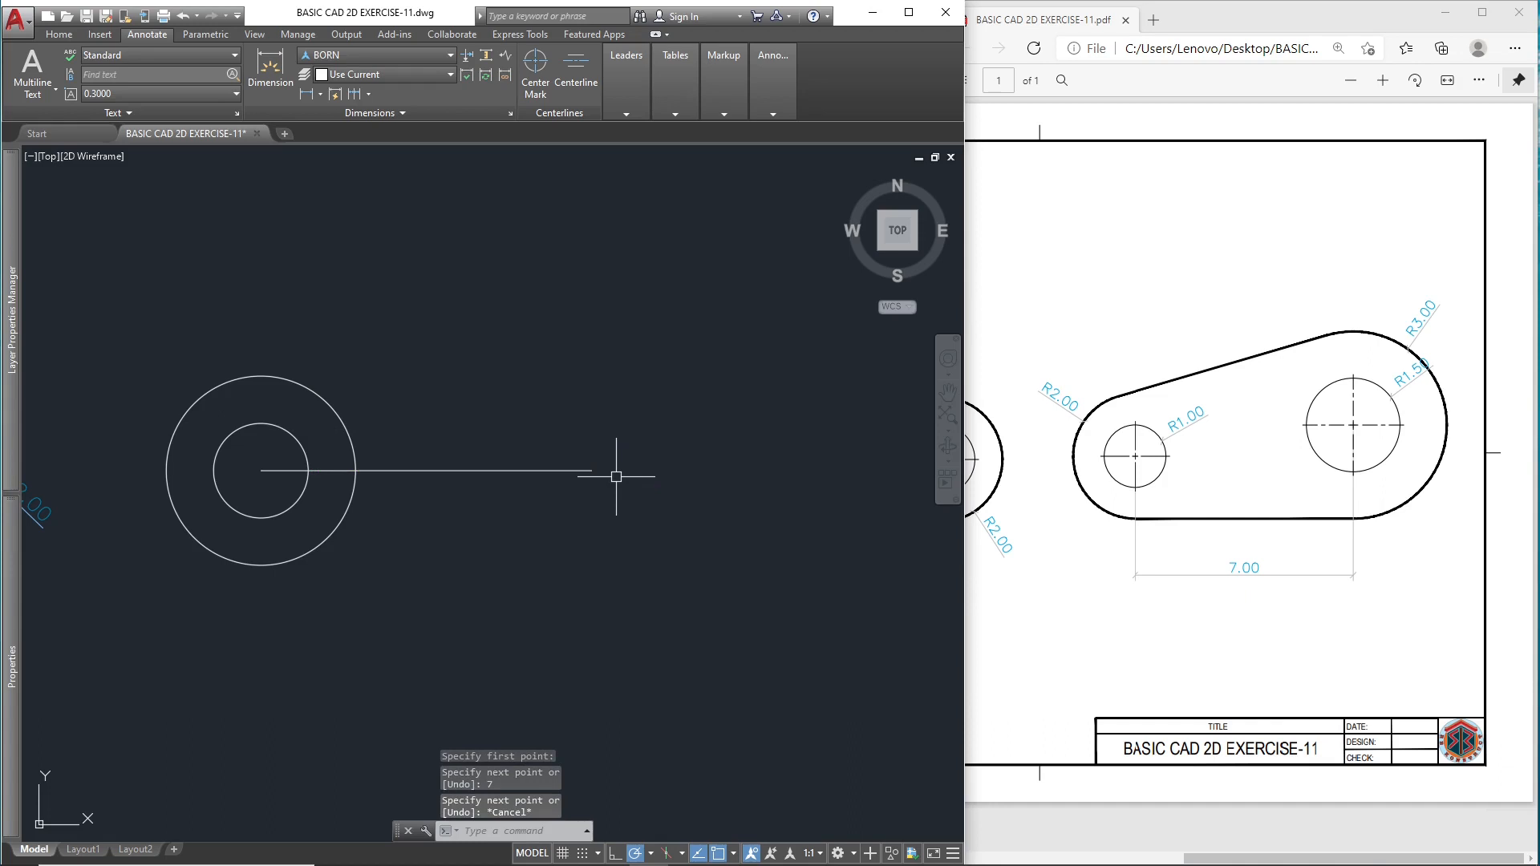
Step: Draw a horizontal line 7 units long to the right from the bottom quadrant of the radius 2 circle
{"action": "key", "text": "Return"}
{"action": "left_click", "coordinate": [261, 565]}
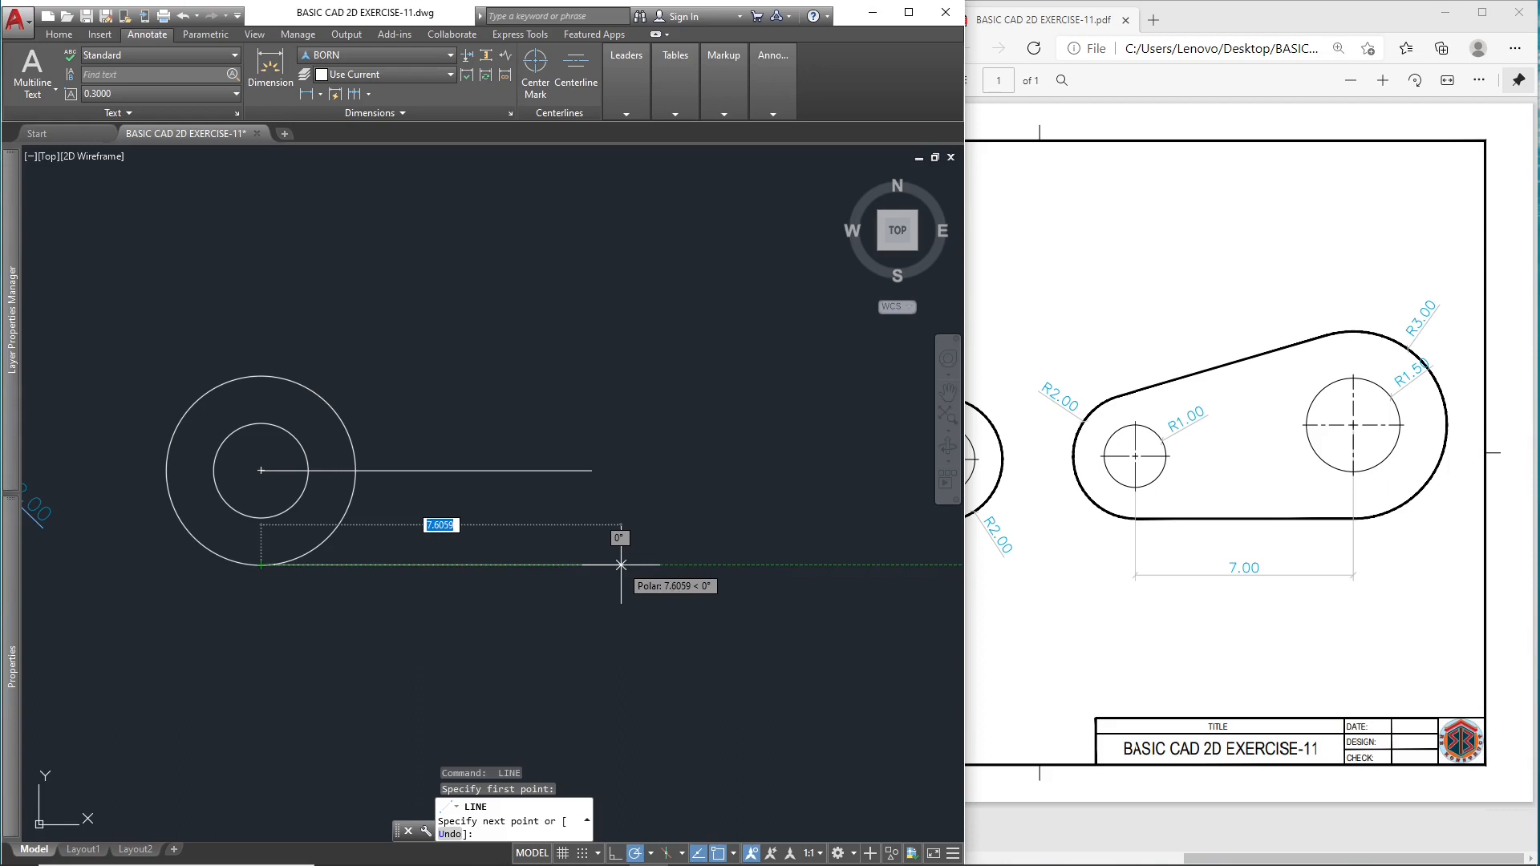
{"action": "type", "text": "7"}
{"action": "key", "text": "Return"}
{"action": "key", "text": "Return"}
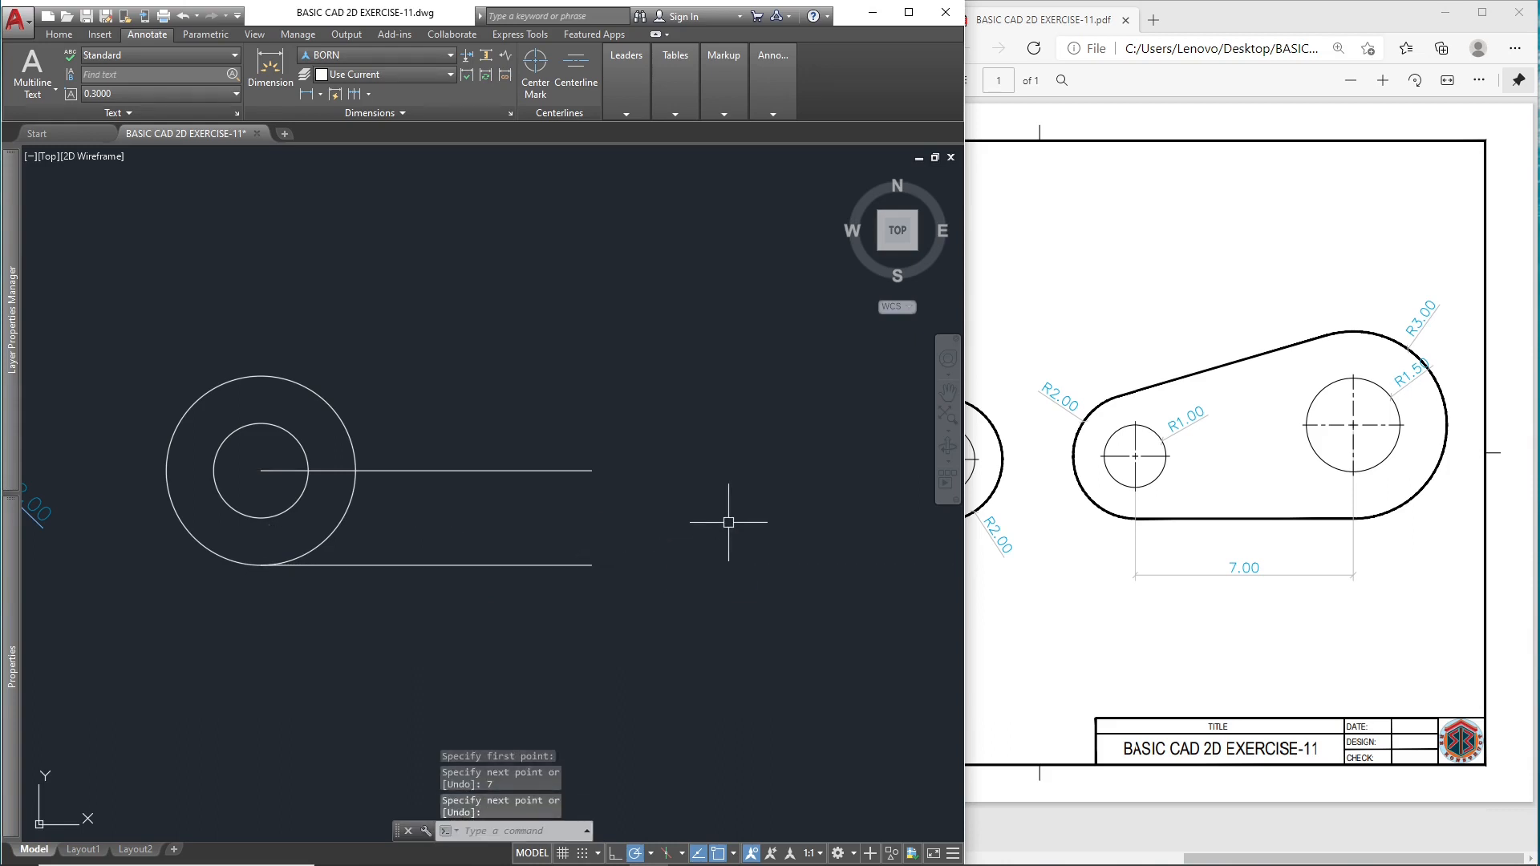
Step: Draw a two-point circle of diameter 6 rising vertically from the right end of the lower line
{"action": "type", "text": "e"}
{"action": "key", "text": "Return"}
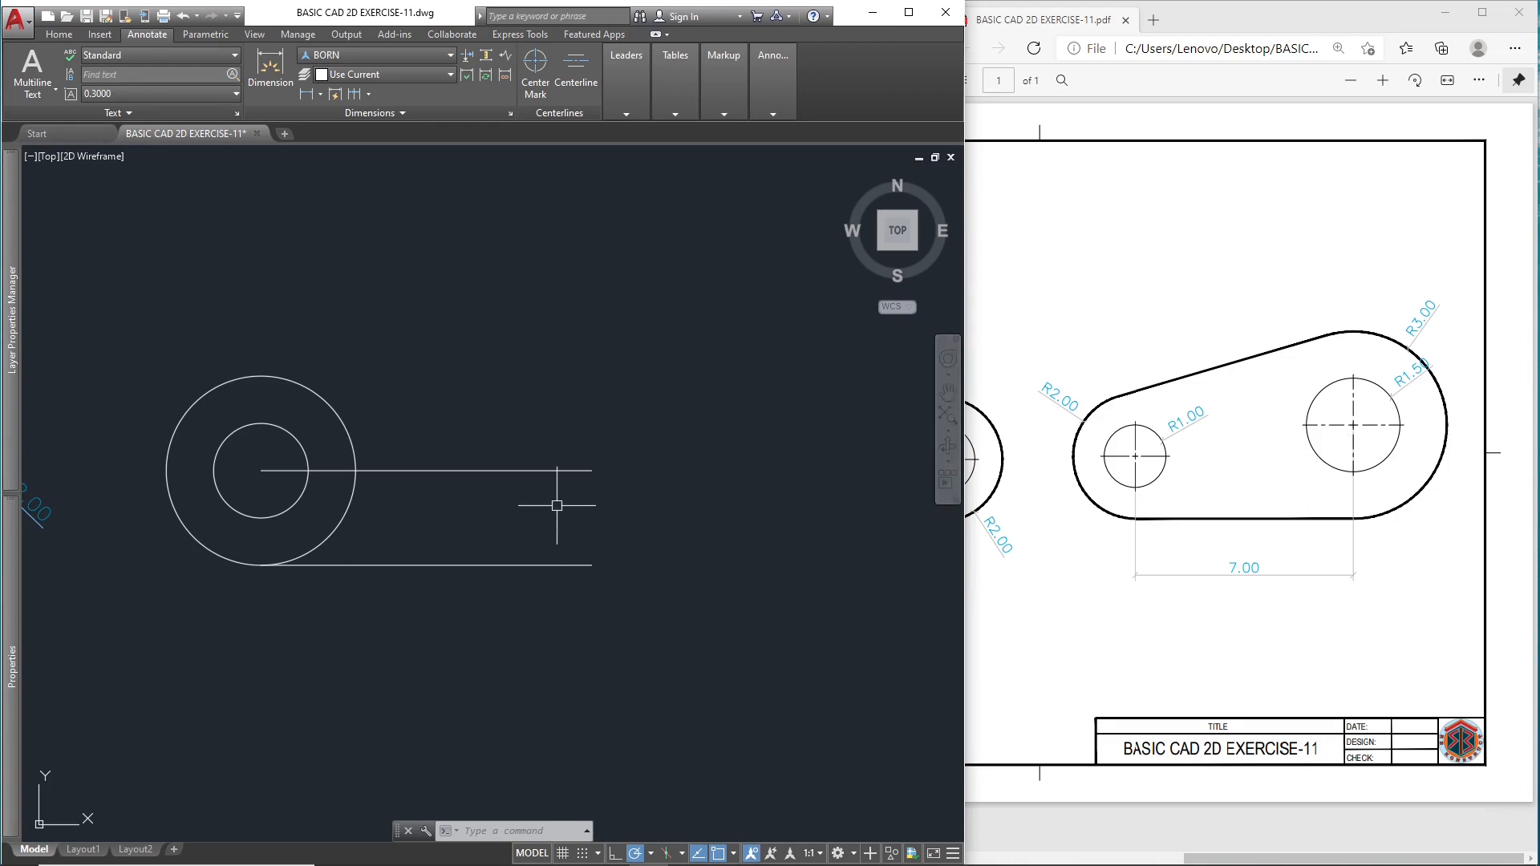
{"action": "key", "text": "Return"}
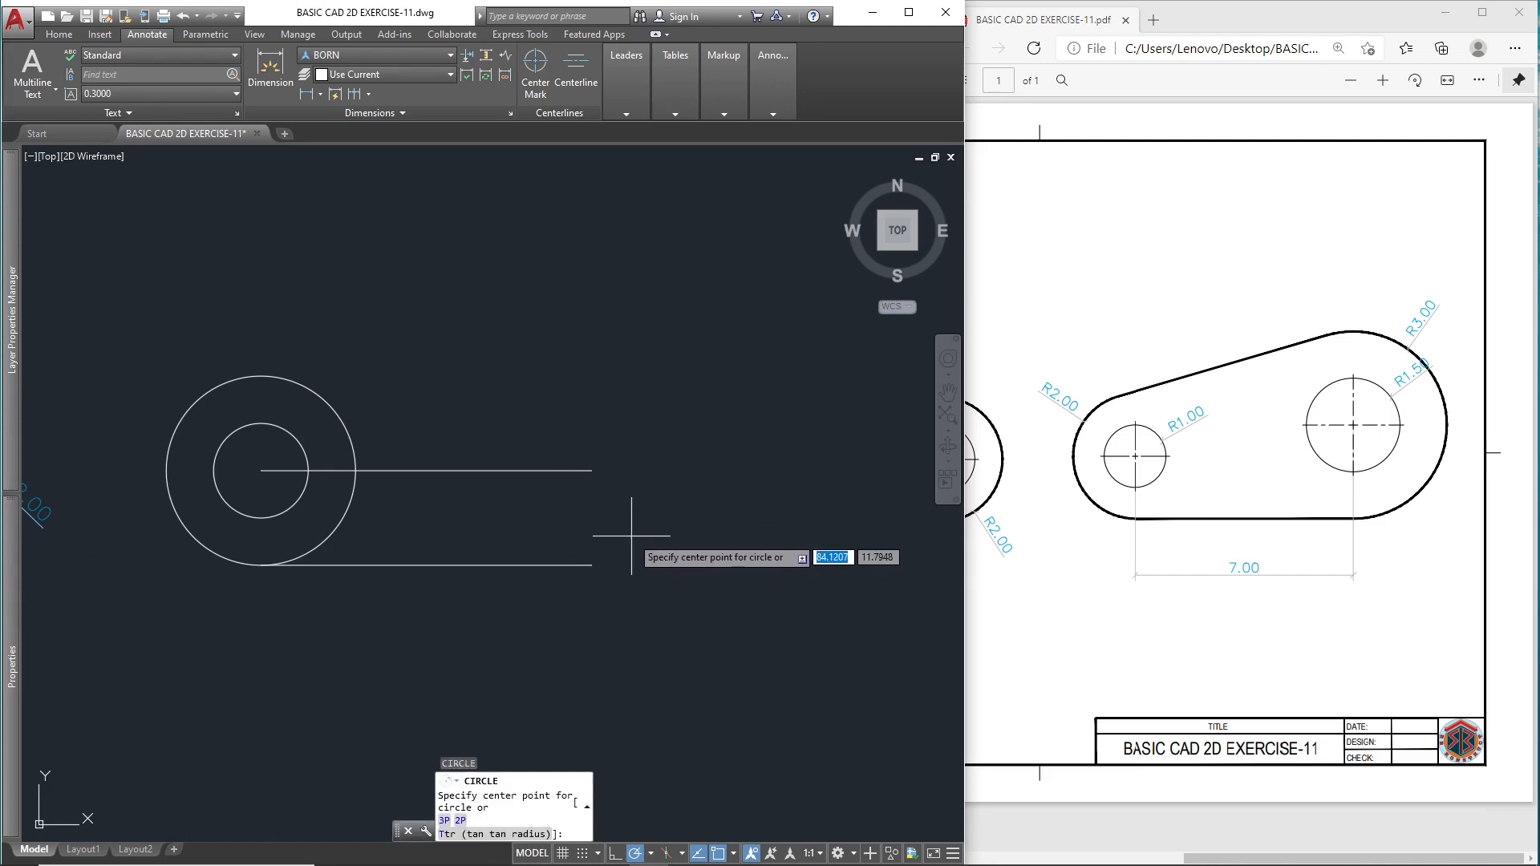
{"action": "key", "text": "Return"}
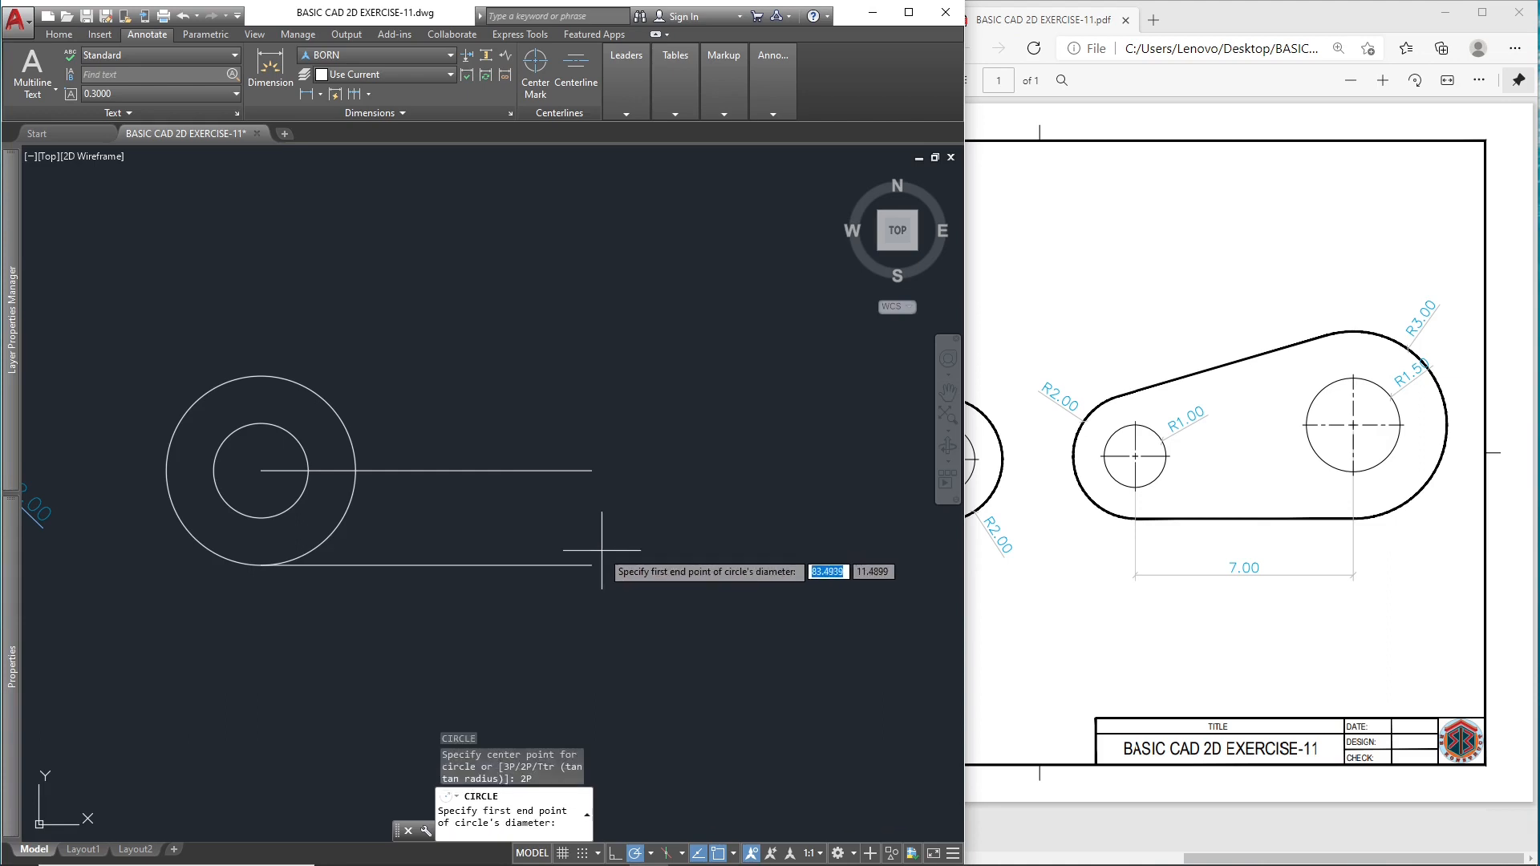
{"action": "left_click", "coordinate": [589, 565]}
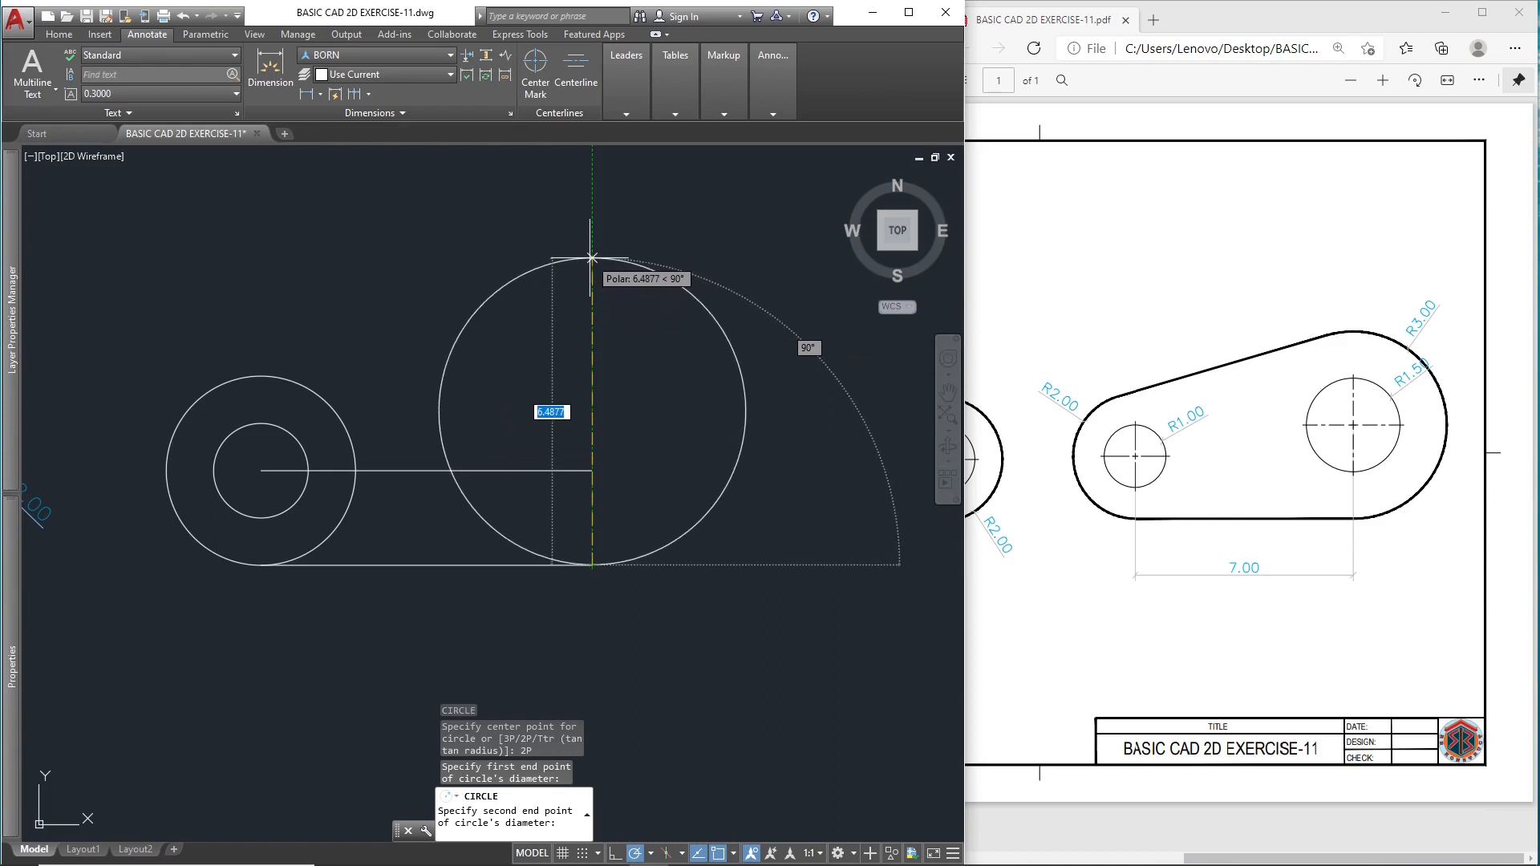
{"action": "type", "text": "6"}
{"action": "key", "text": "Return"}
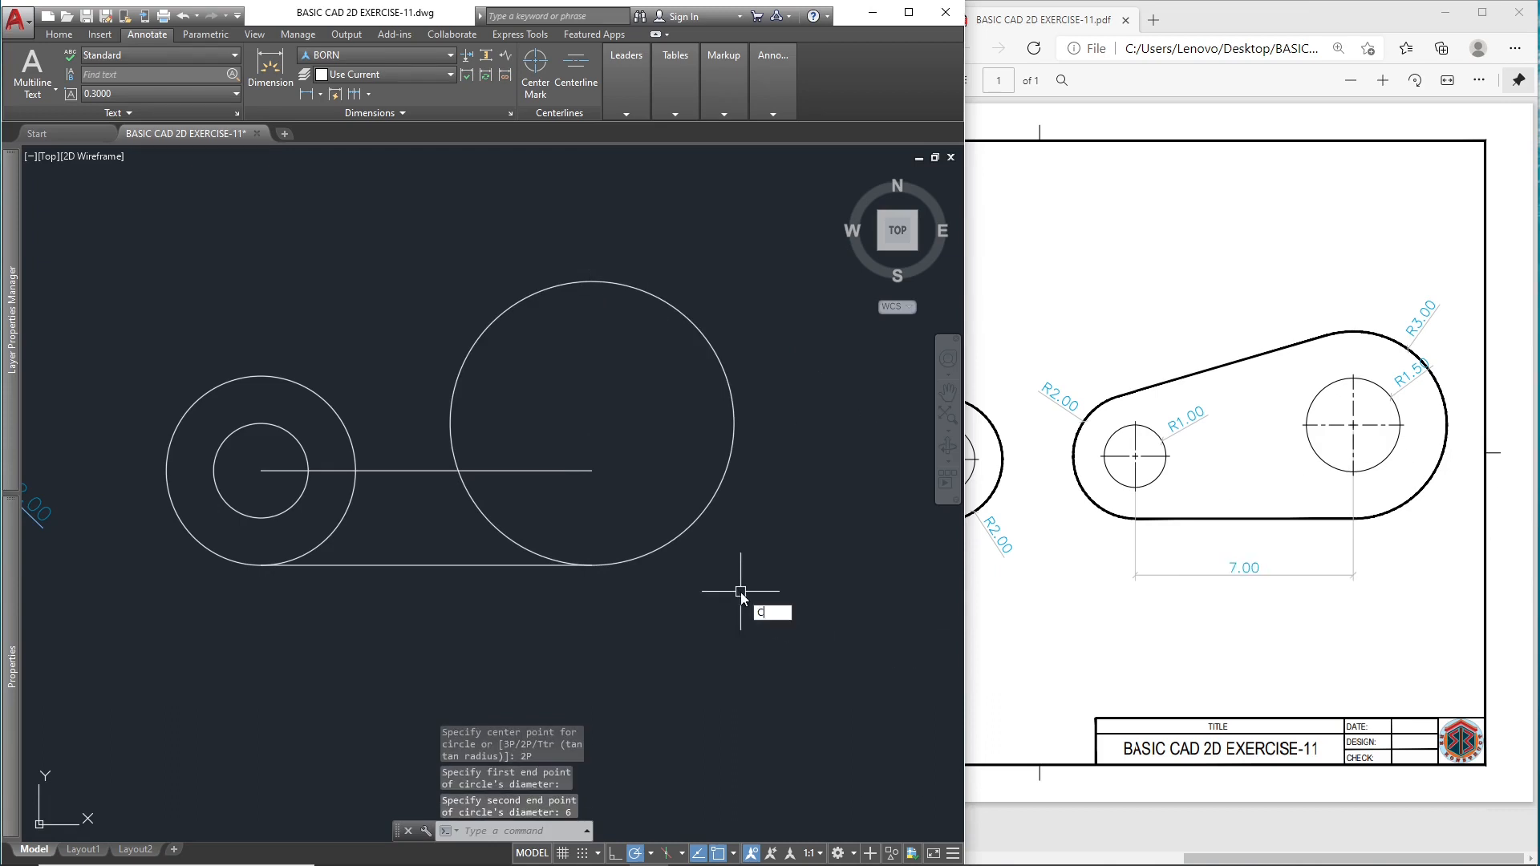
Step: Draw a radius 1.5 circle concentric with the diameter 6 circle
{"action": "key", "text": "space"}
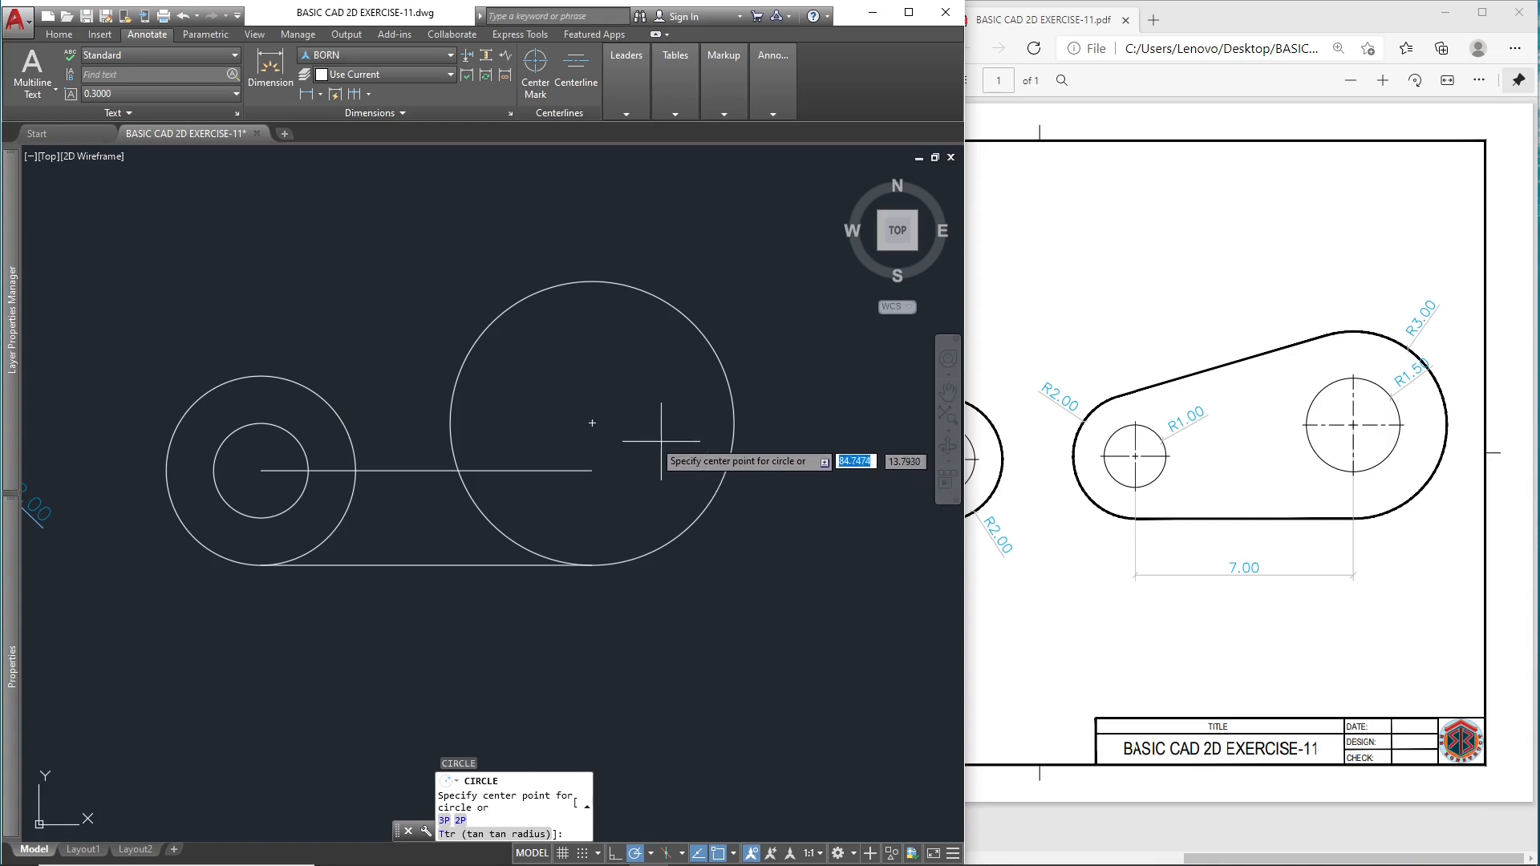
{"action": "left_click", "coordinate": [592, 423]}
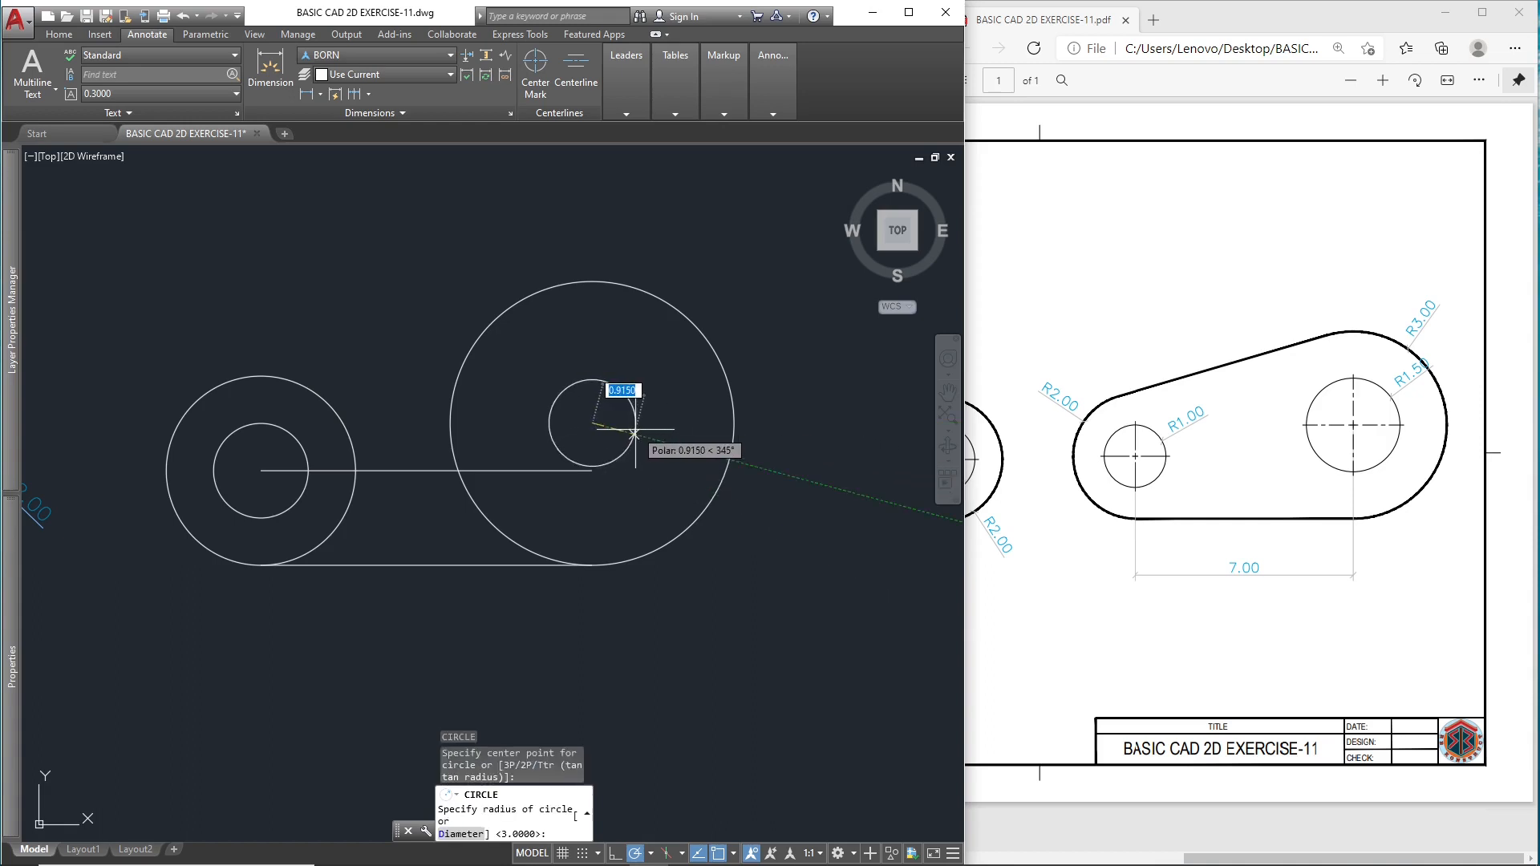
{"action": "type", "text": "1.5"}
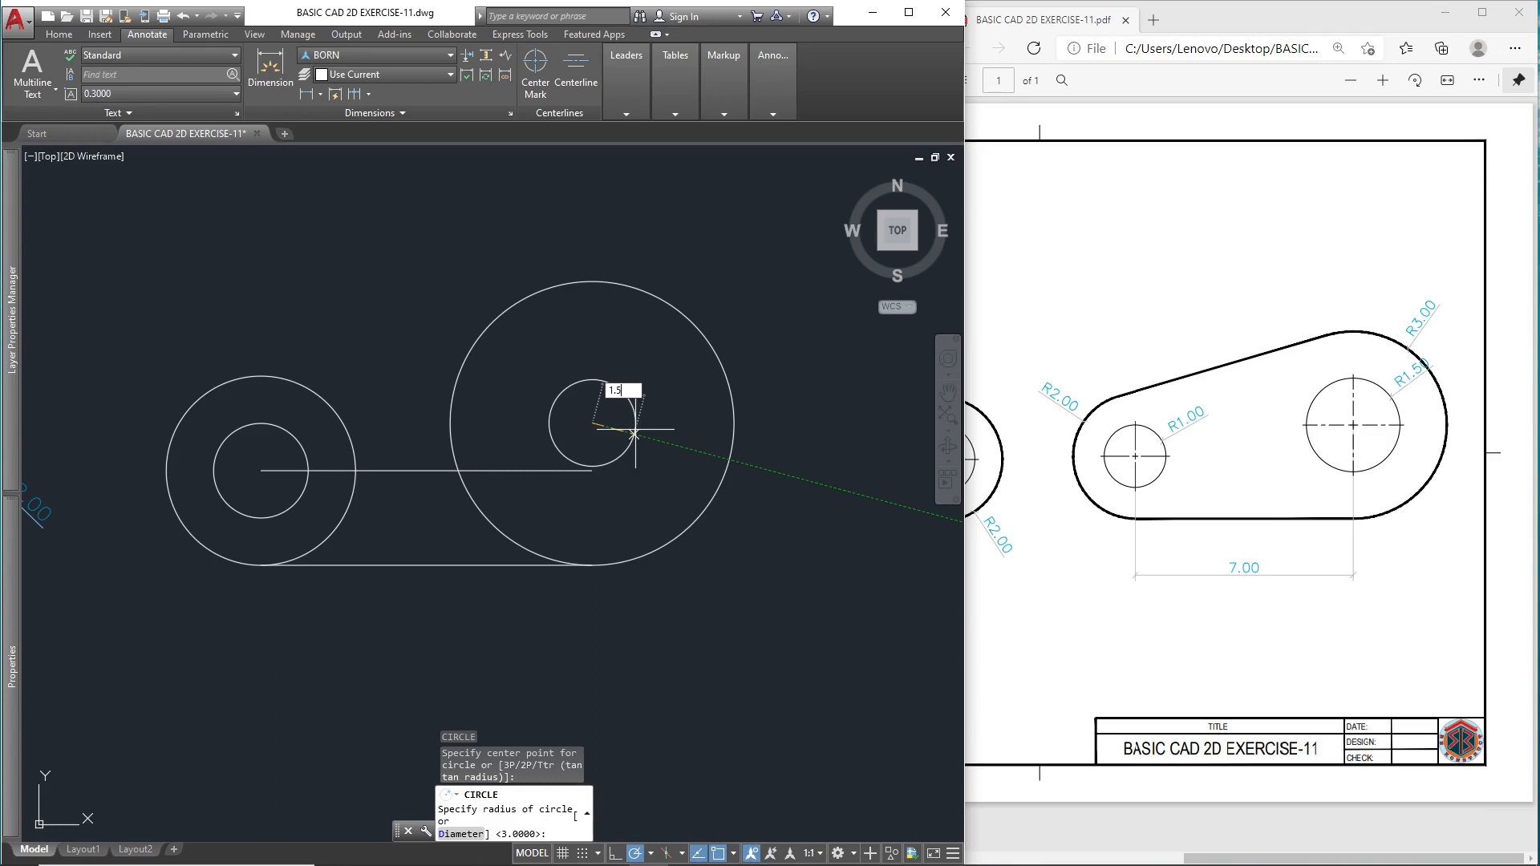
{"action": "key", "text": "Return"}
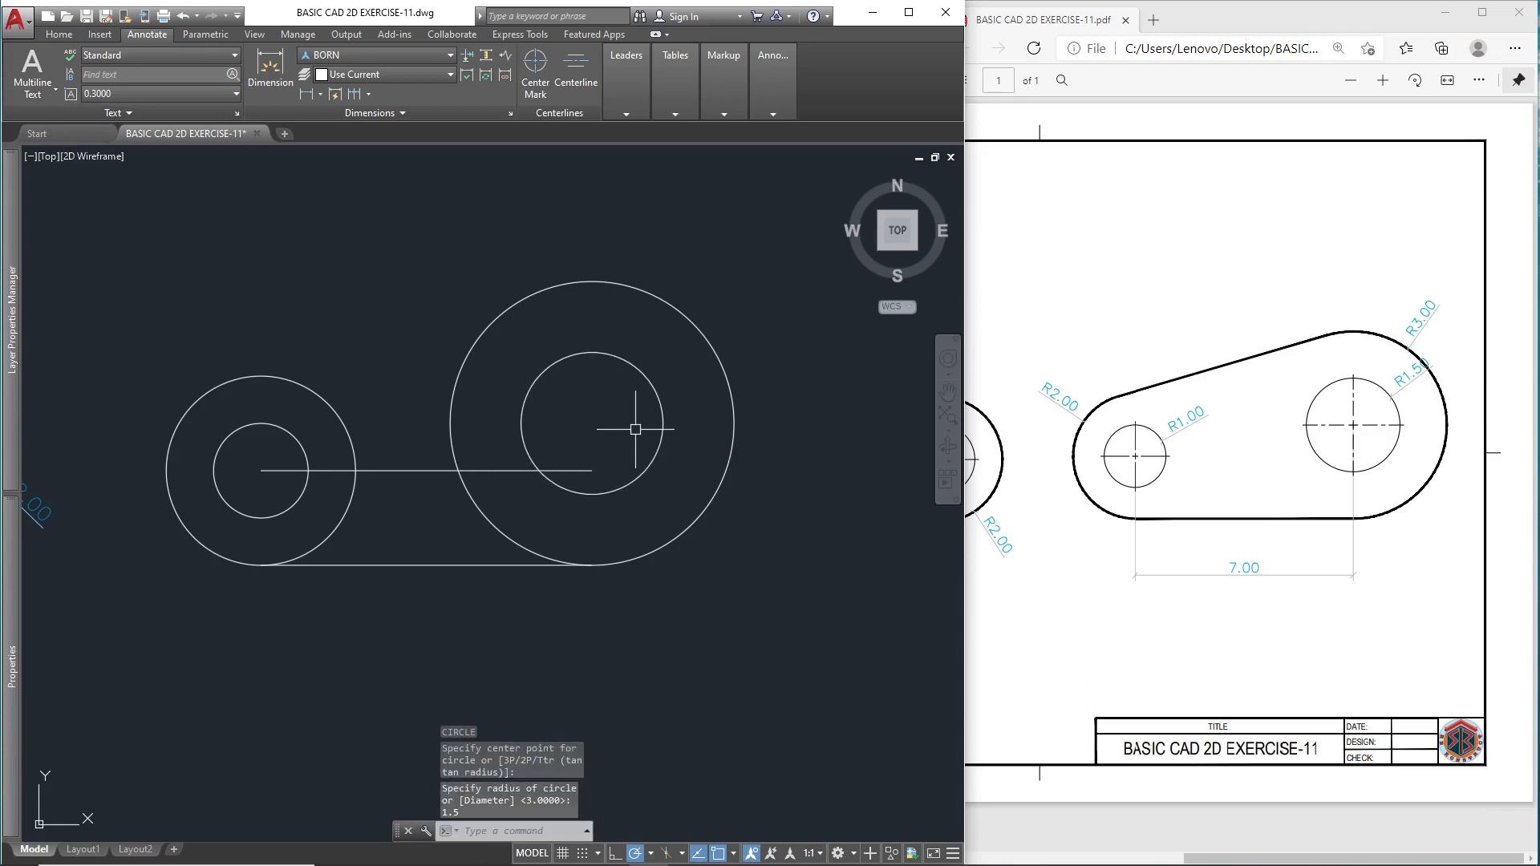
Step: Erase the horizontal line that starts at the centre of the smaller circles
{"action": "left_click", "coordinate": [487, 471]}
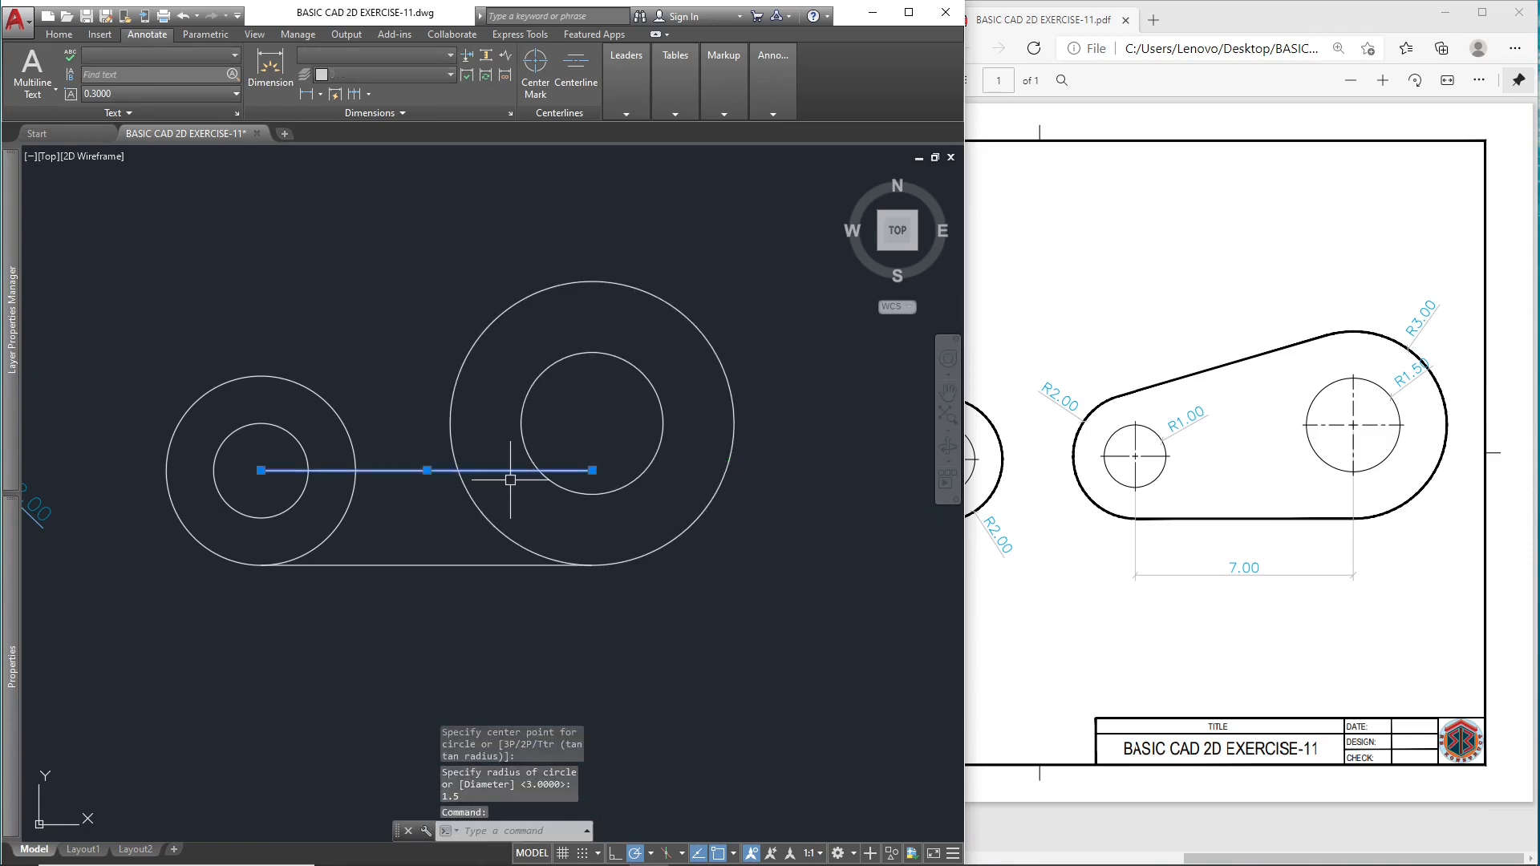
{"action": "type", "text": "E"}
{"action": "key", "text": "Return"}
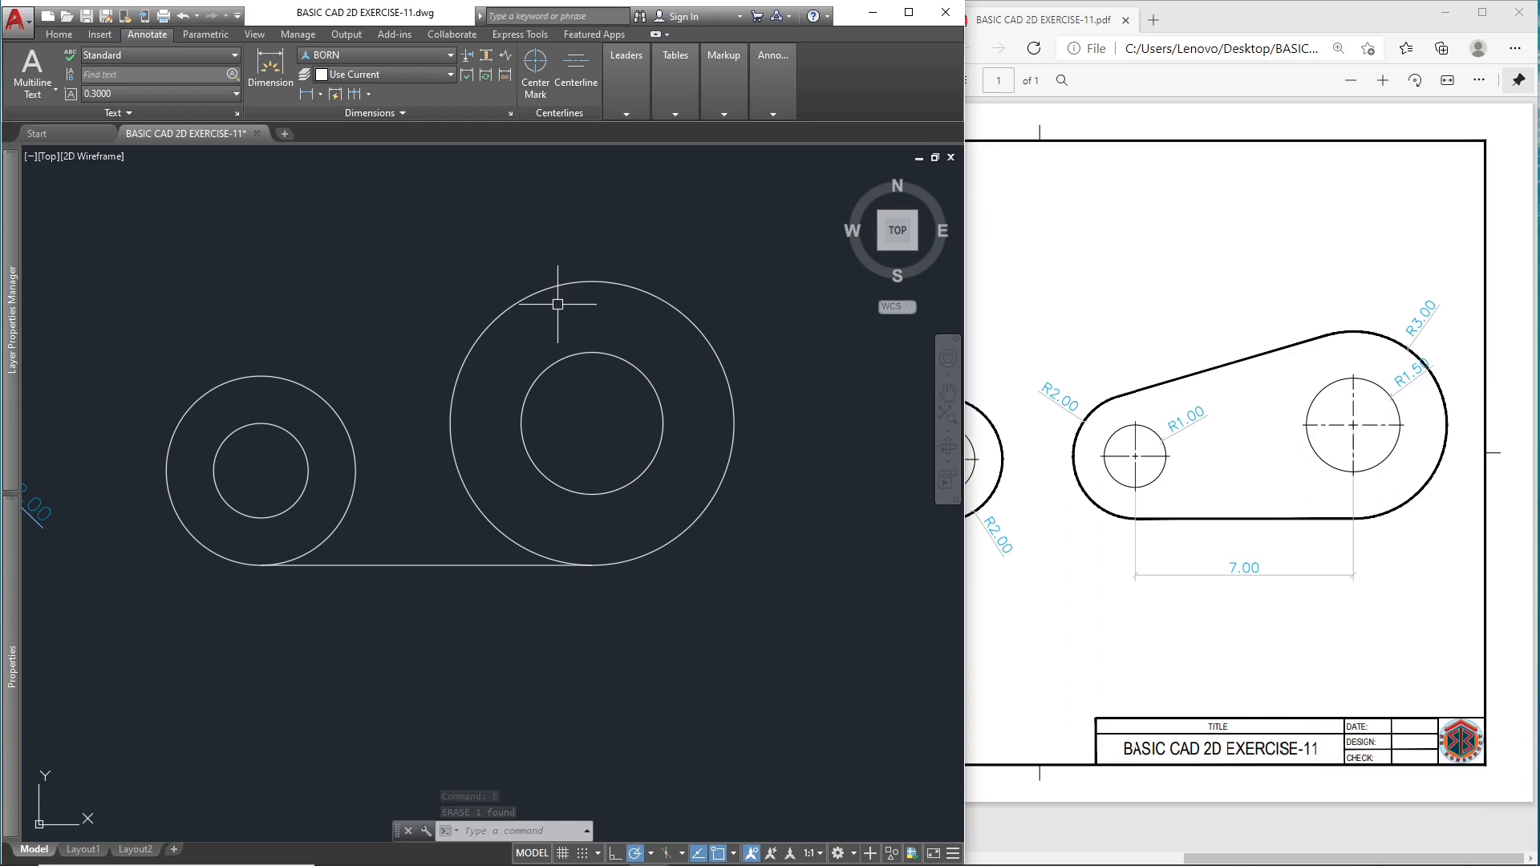
Step: Draw a polyline along the upper side, snapping to tangent points on the two outer circles and back to the smaller one
{"action": "type", "text": "P"}
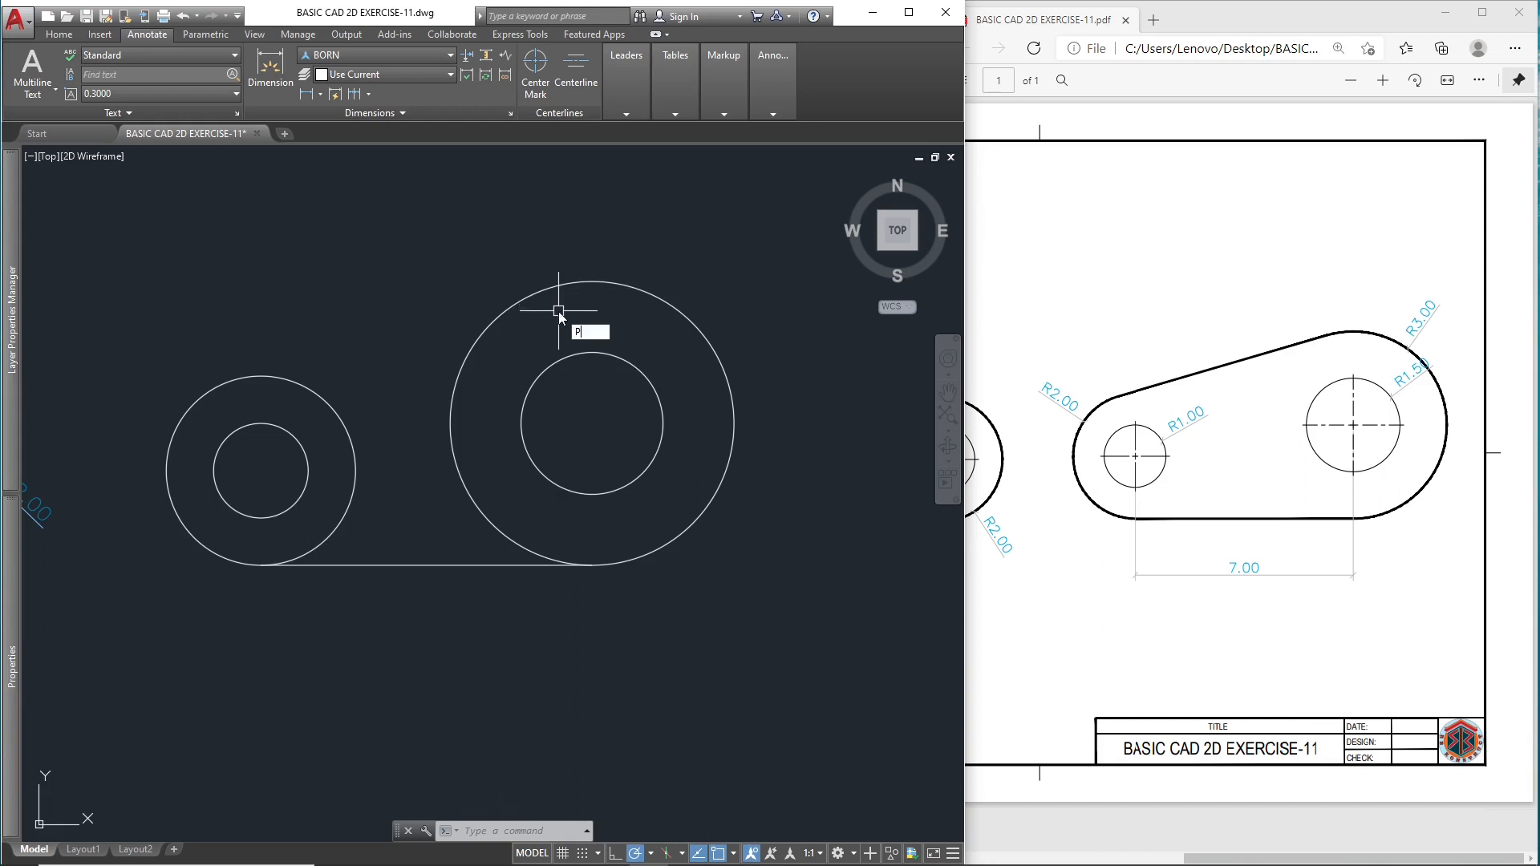
{"action": "type", "text": "L"}
{"action": "key", "text": "Return"}
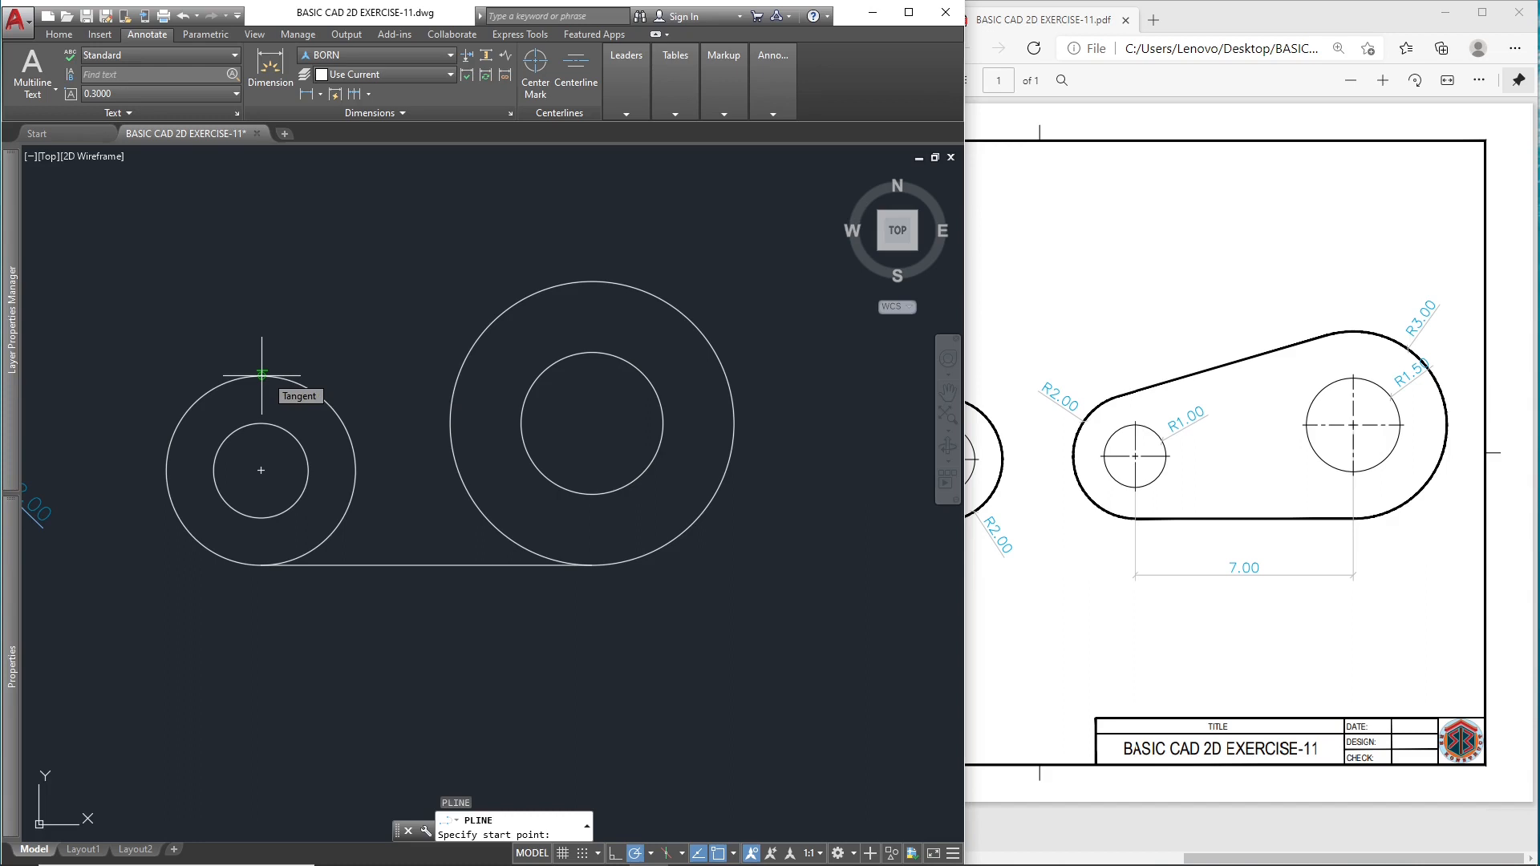
{"action": "left_click", "coordinate": [261, 375]}
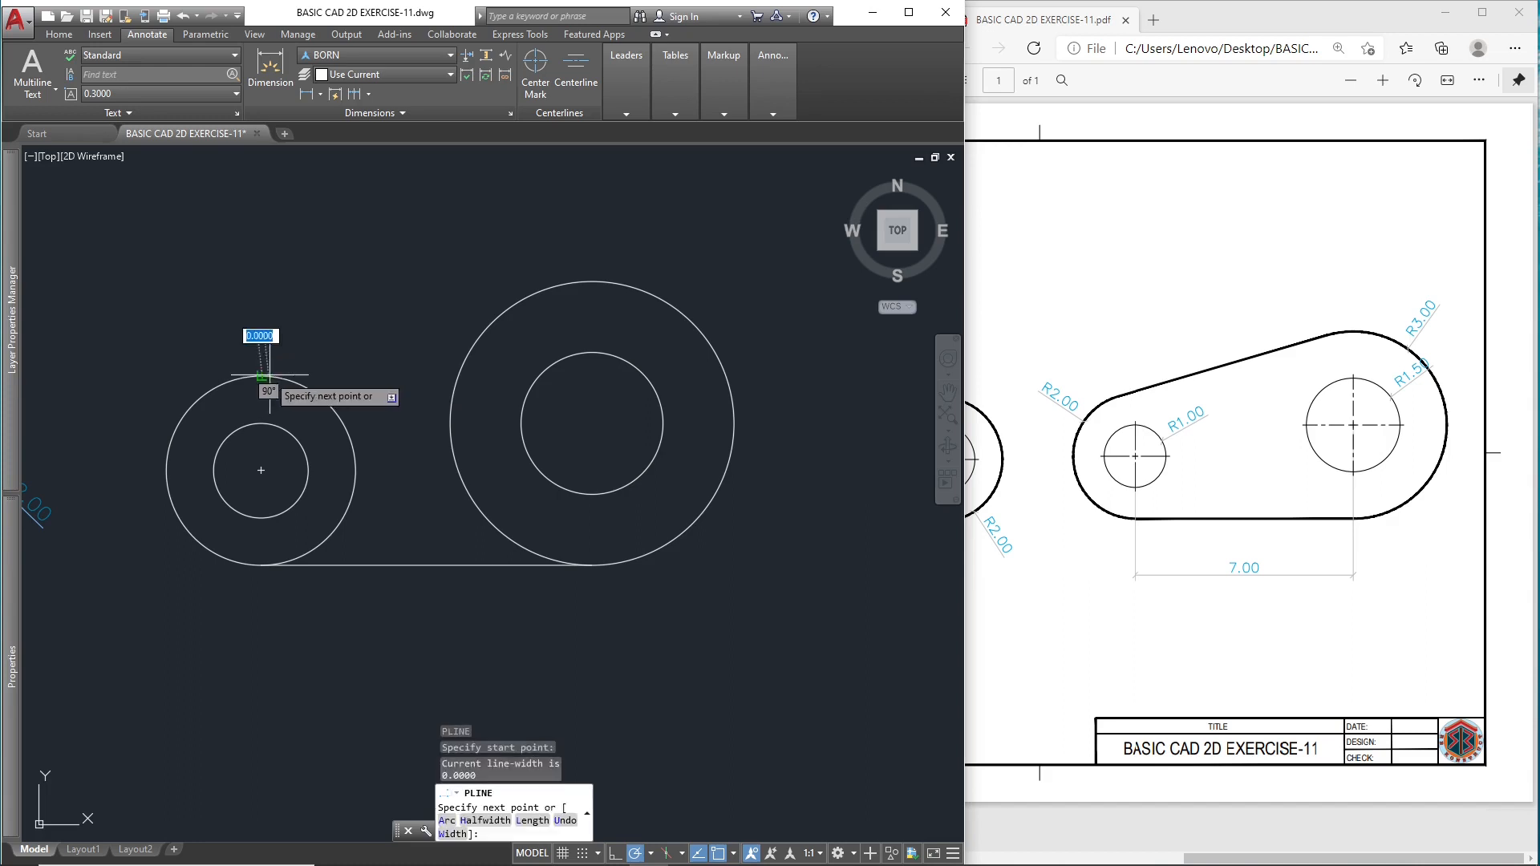
{"action": "left_click", "coordinate": [550, 285]}
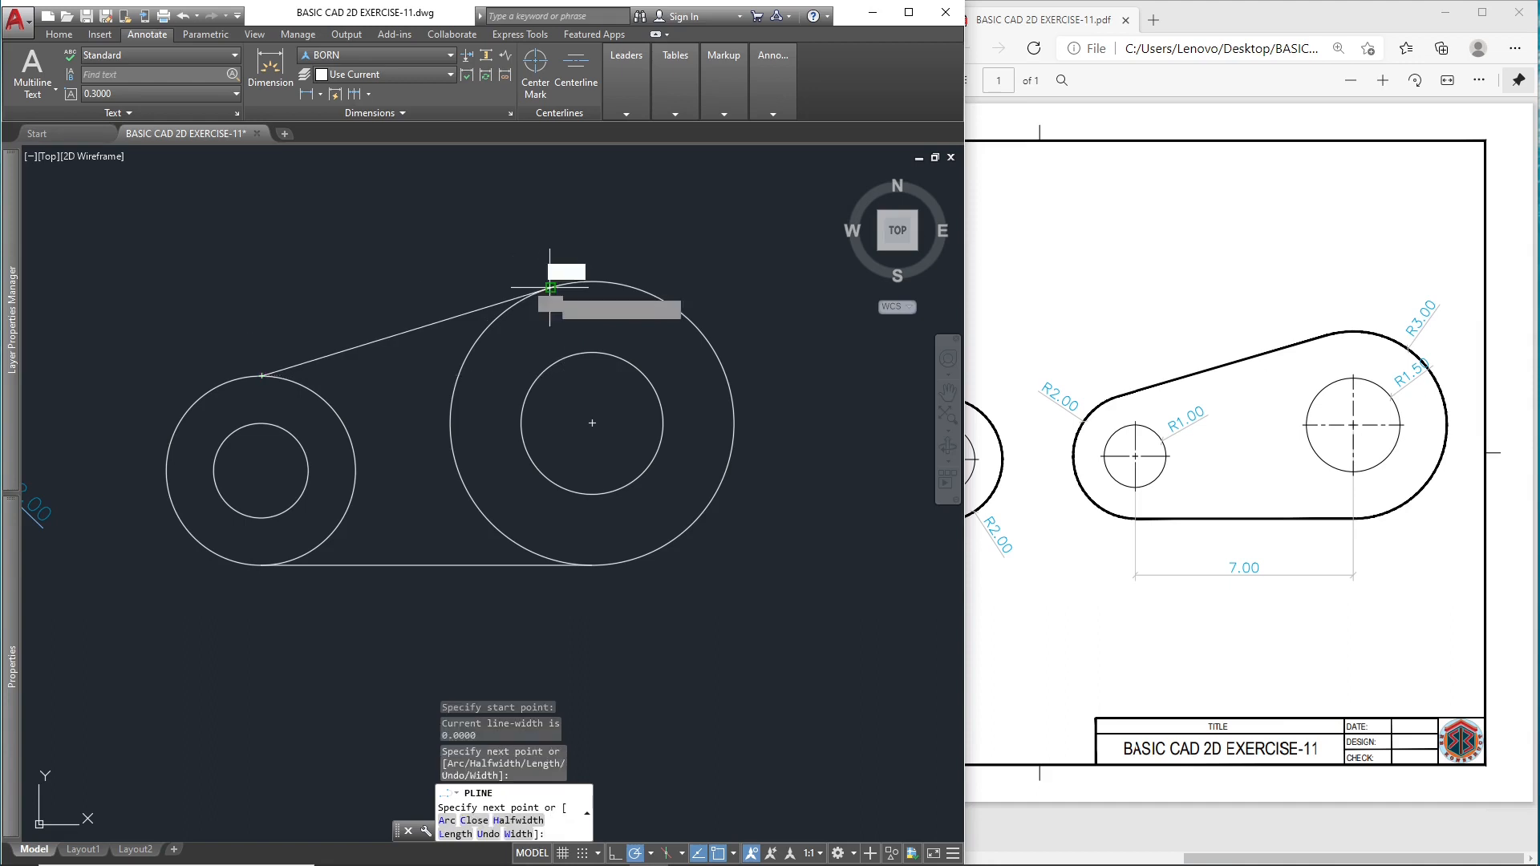
{"action": "left_click", "coordinate": [234, 378]}
{"action": "key", "text": "Escape"}
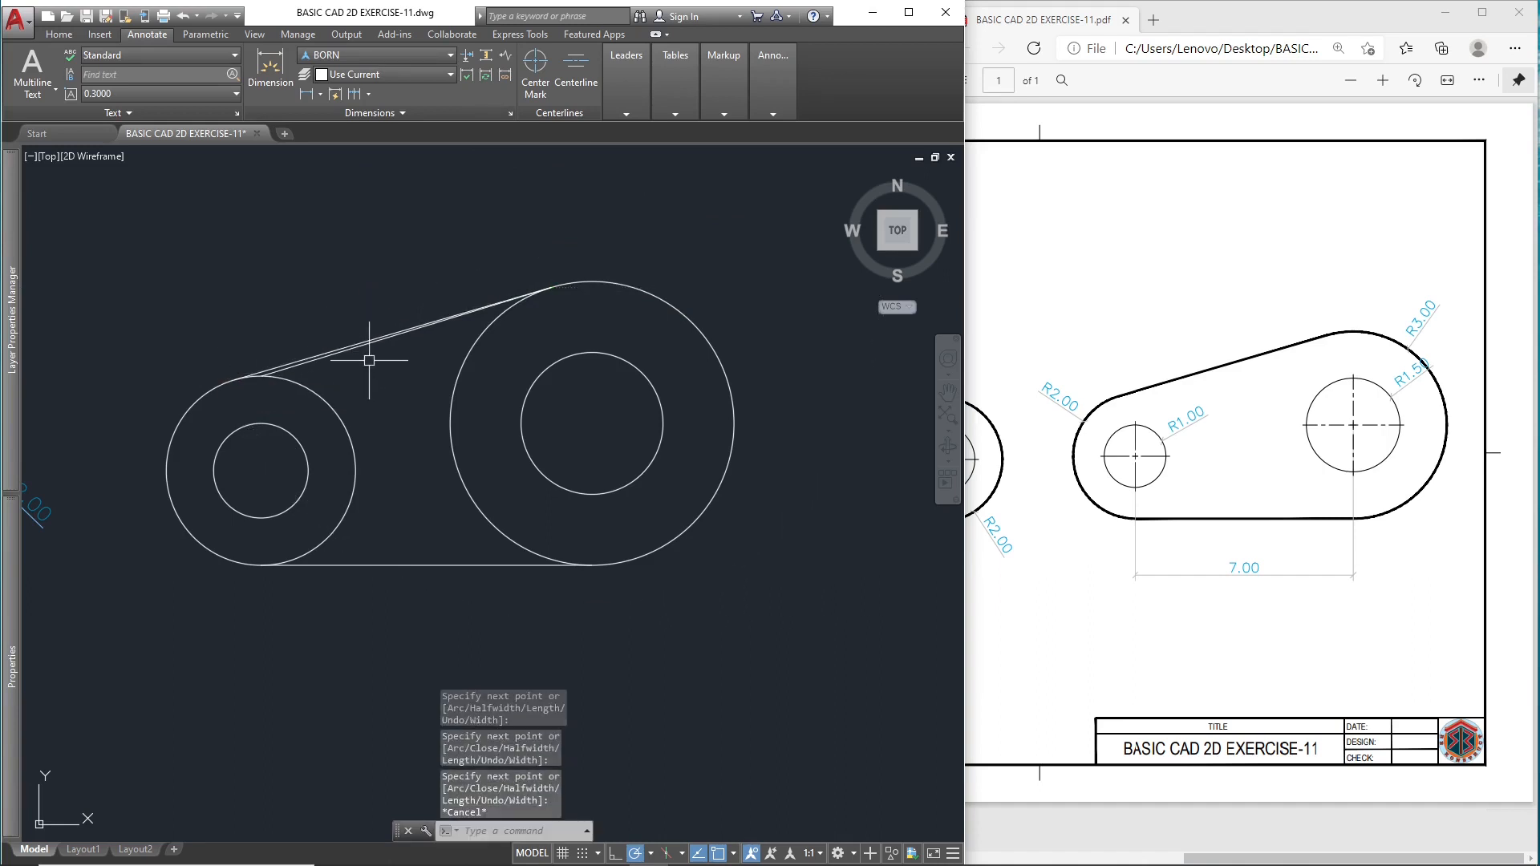
Step: Trim away the surplus polyline segment beneath the upper tangent line
{"action": "type", "text": "TR"}
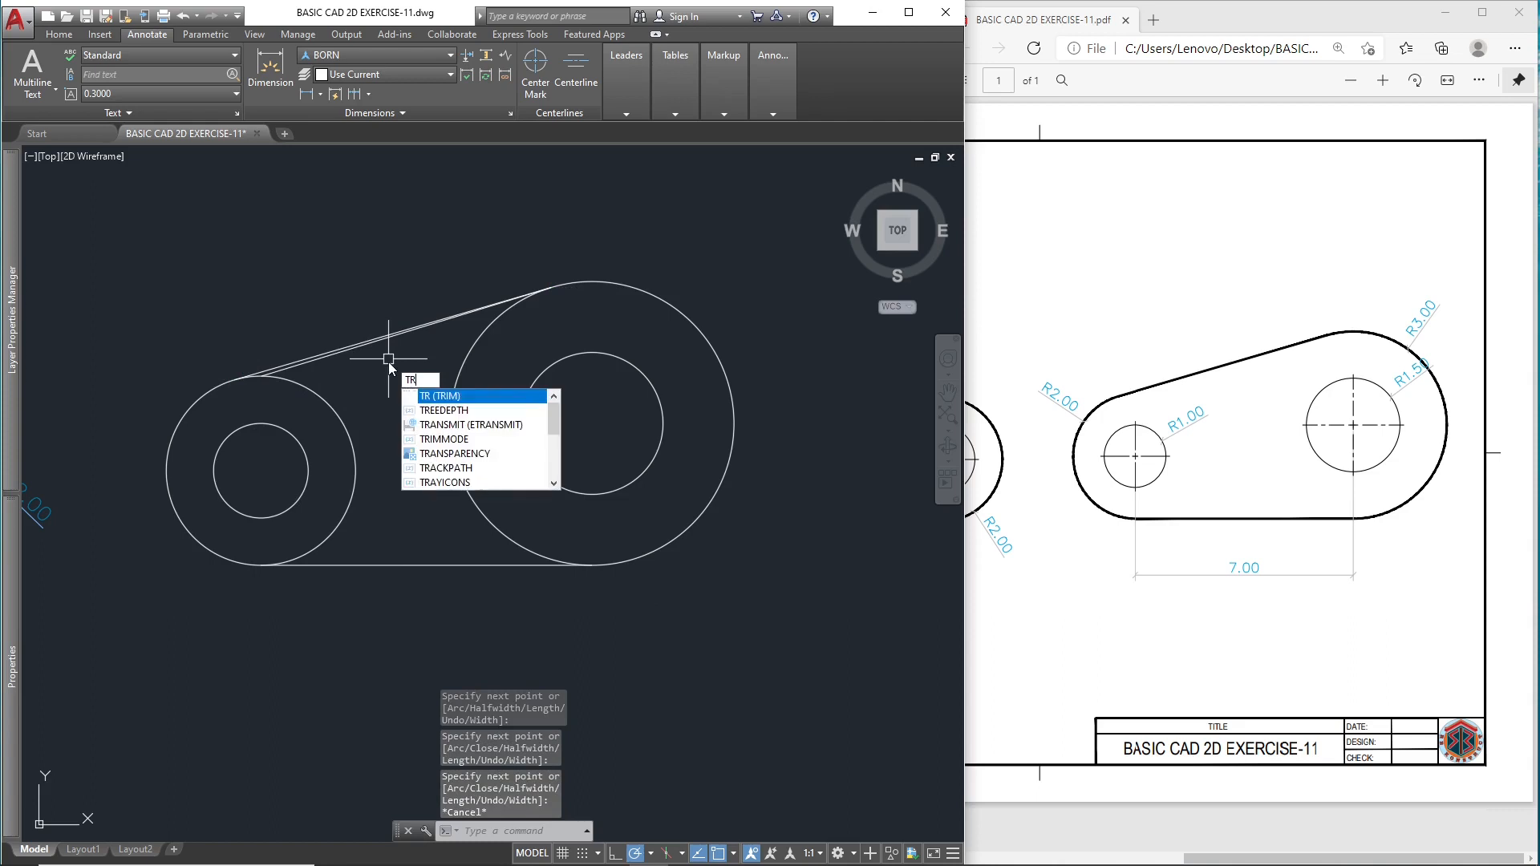
{"action": "key", "text": "Return"}
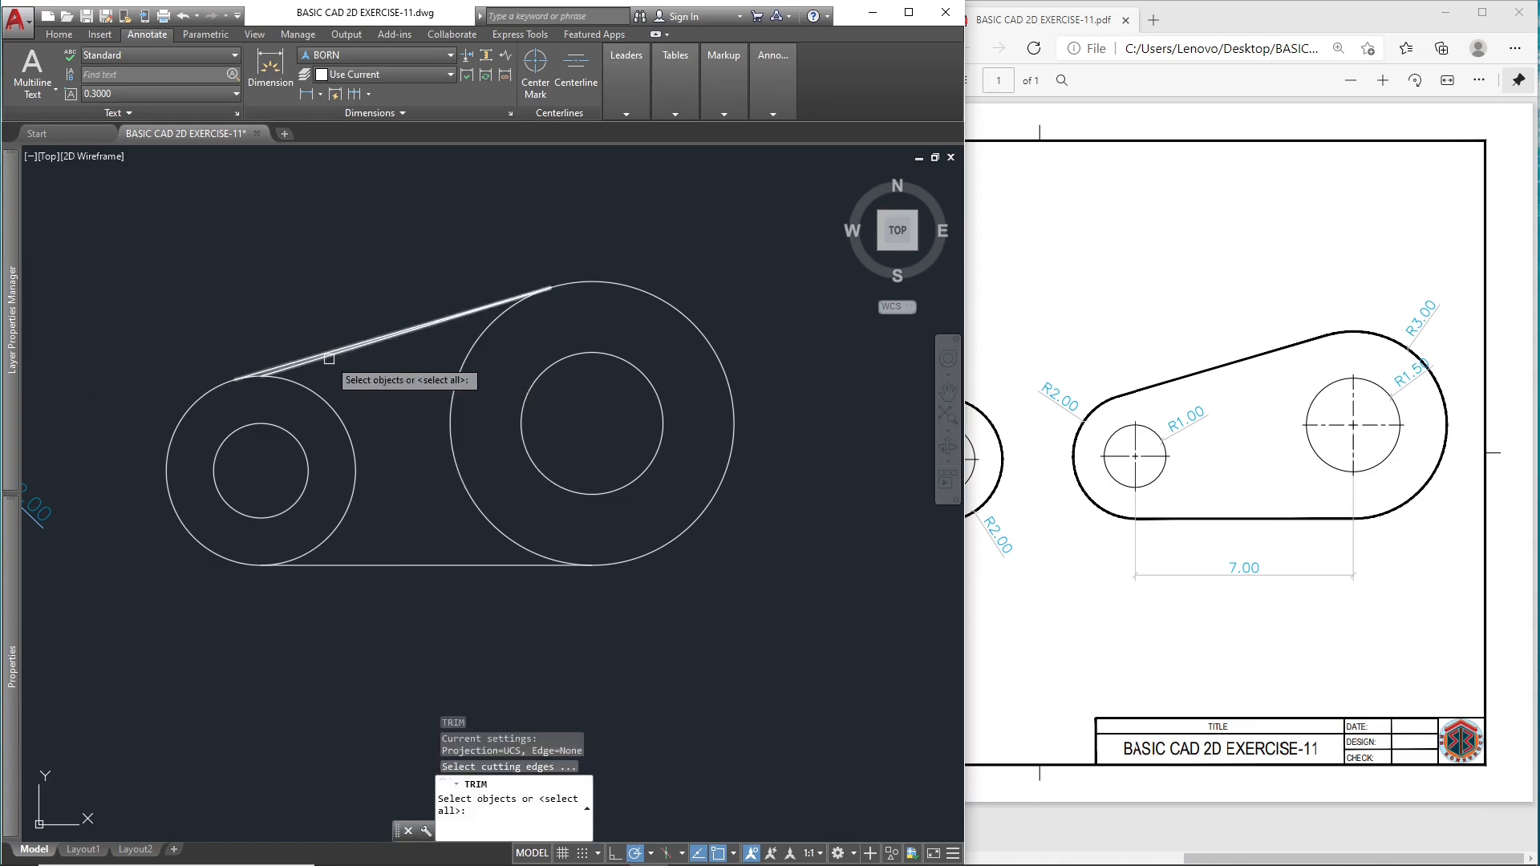
{"action": "key", "text": "Return"}
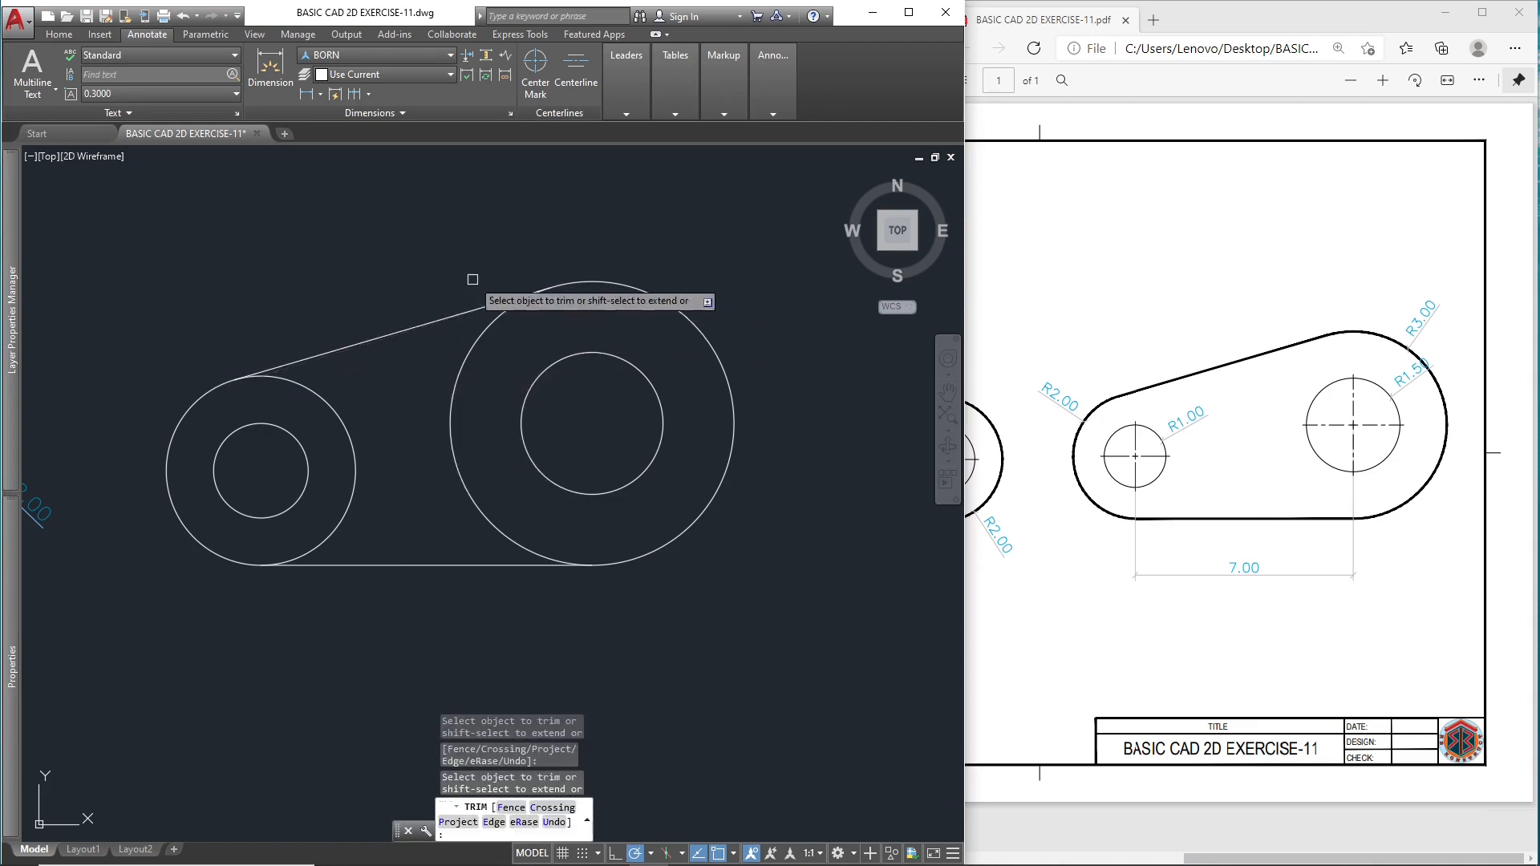
{"action": "key", "text": "Escape"}
Step: Trim the inward-facing arcs of both outer circles, using the upper tangent line and the lower line as cutting edges
{"action": "middle_click_drag", "start_coordinate": [406, 402], "coordinate": [575, 352]}
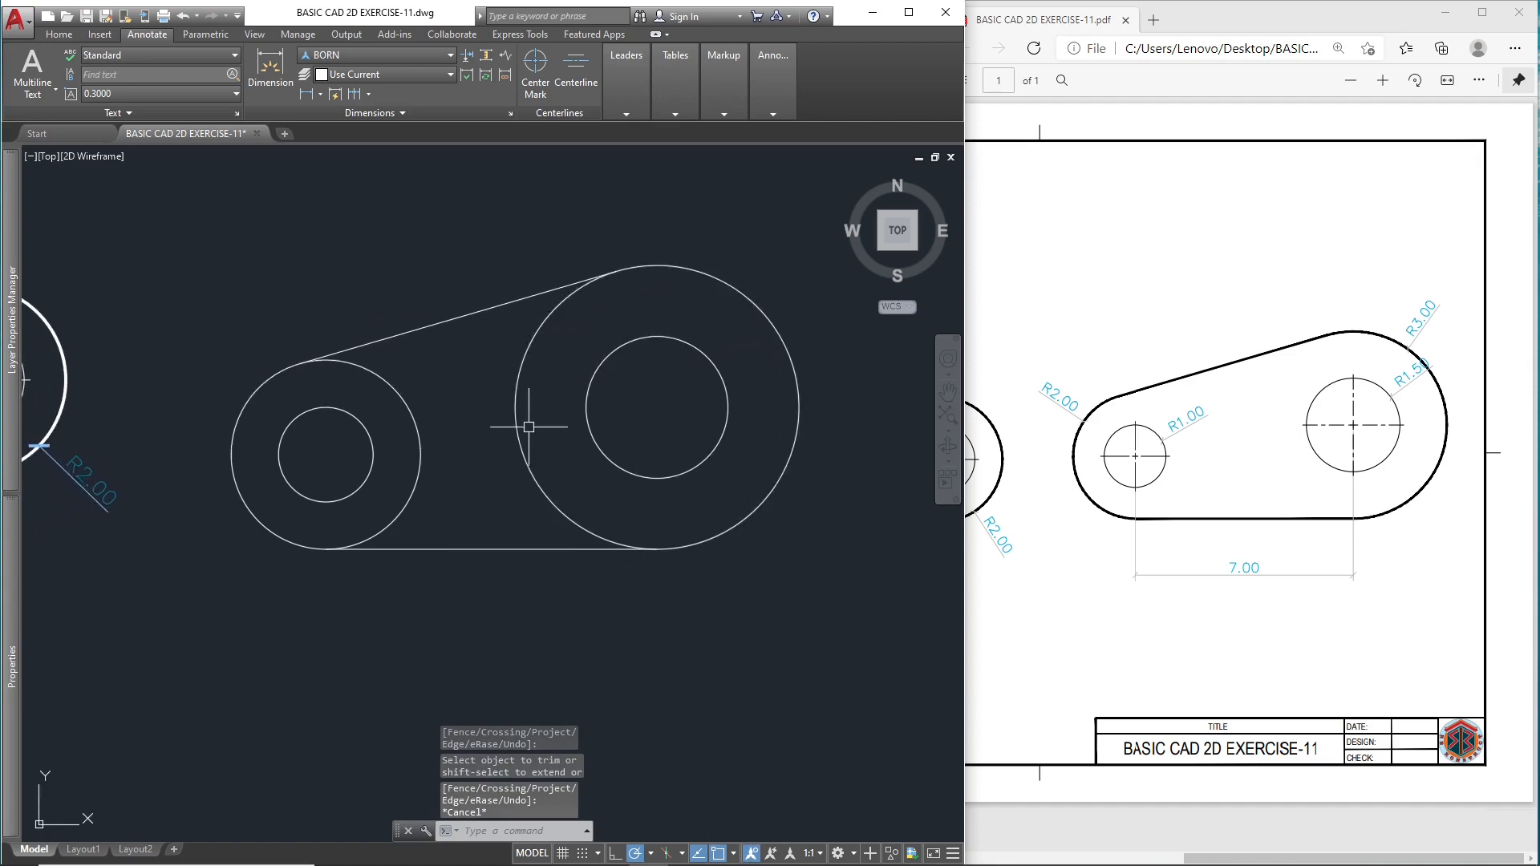
{"action": "key", "text": "Return"}
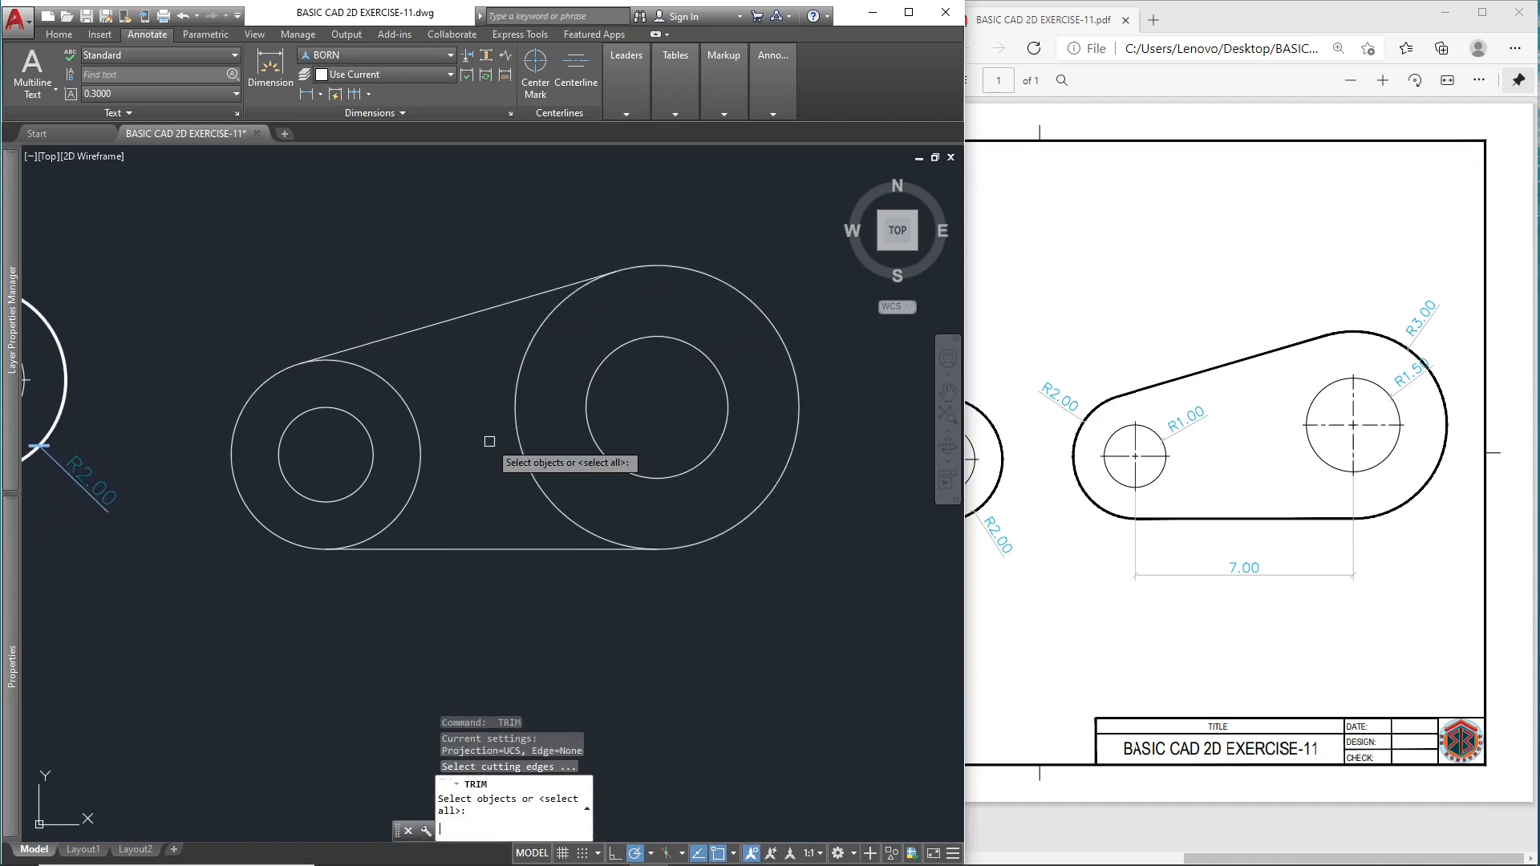
{"action": "left_click", "coordinate": [464, 562]}
{"action": "left_click", "coordinate": [450, 539]}
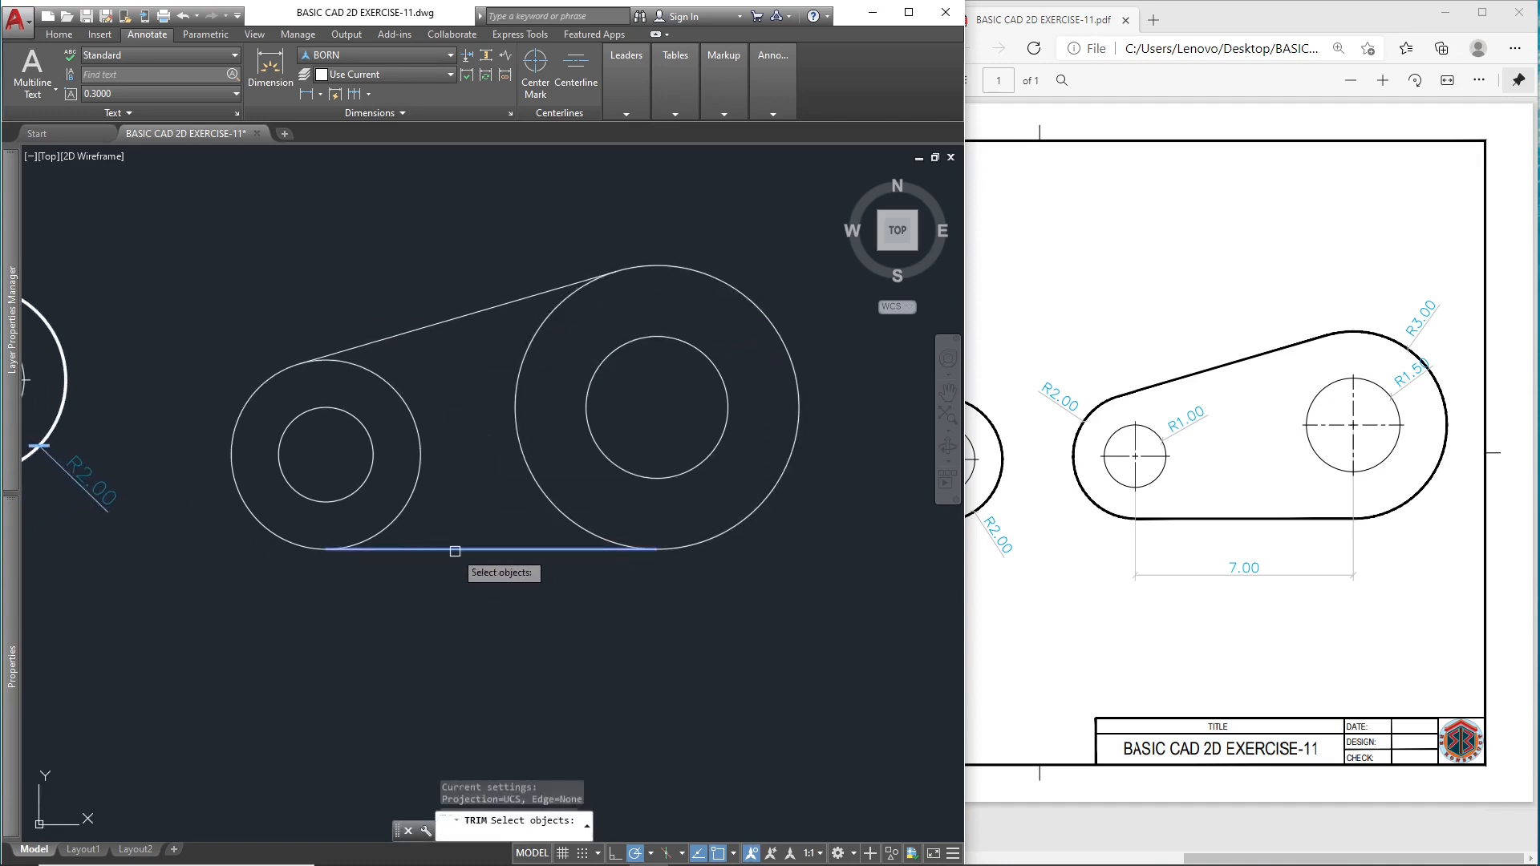
{"action": "left_click", "coordinate": [451, 328]}
{"action": "left_click", "coordinate": [440, 305]}
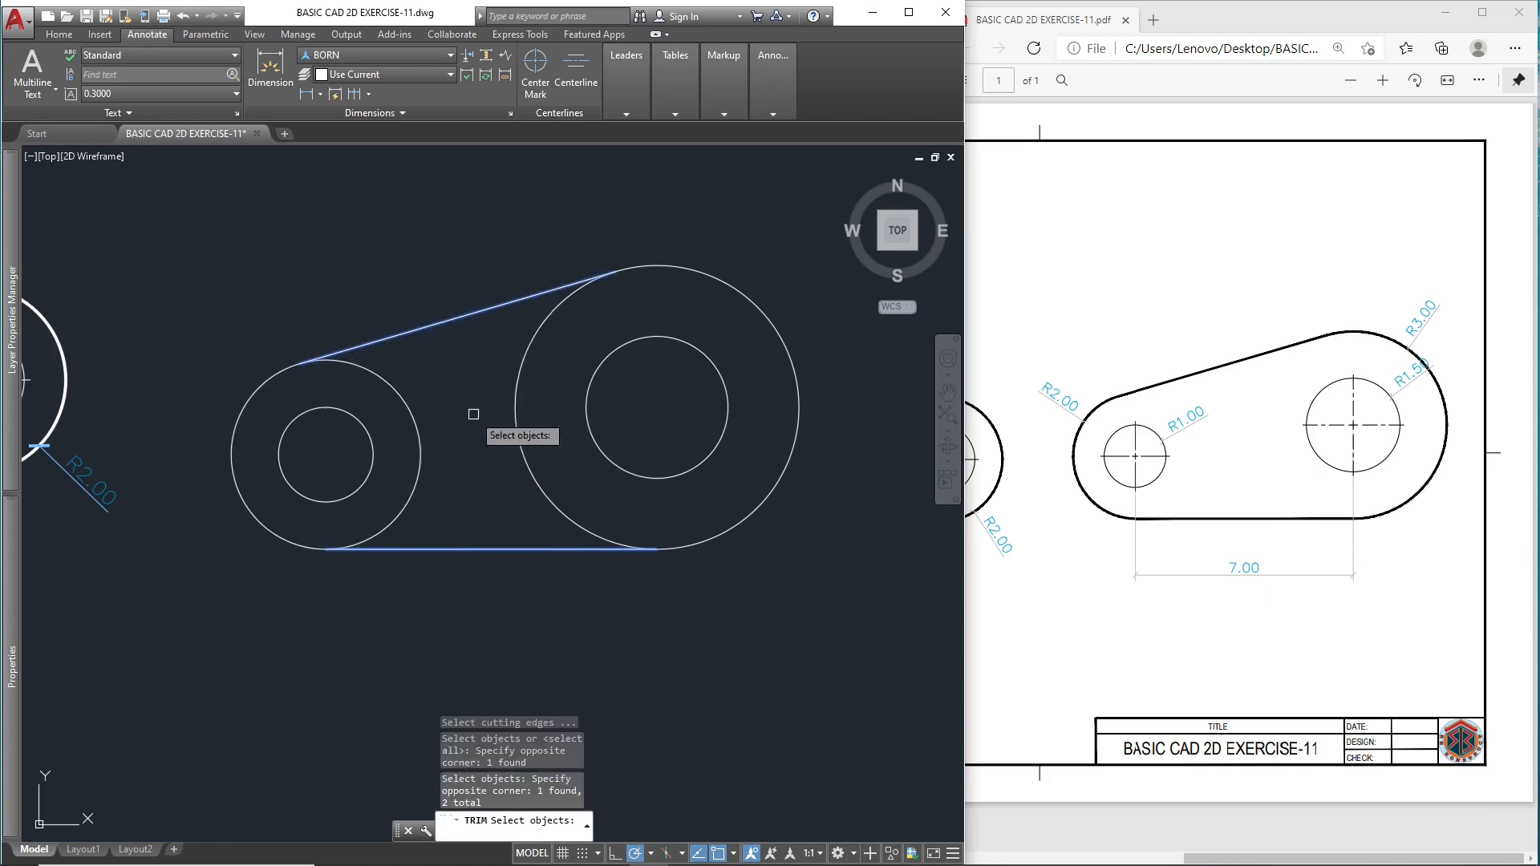
{"action": "key", "text": "Return"}
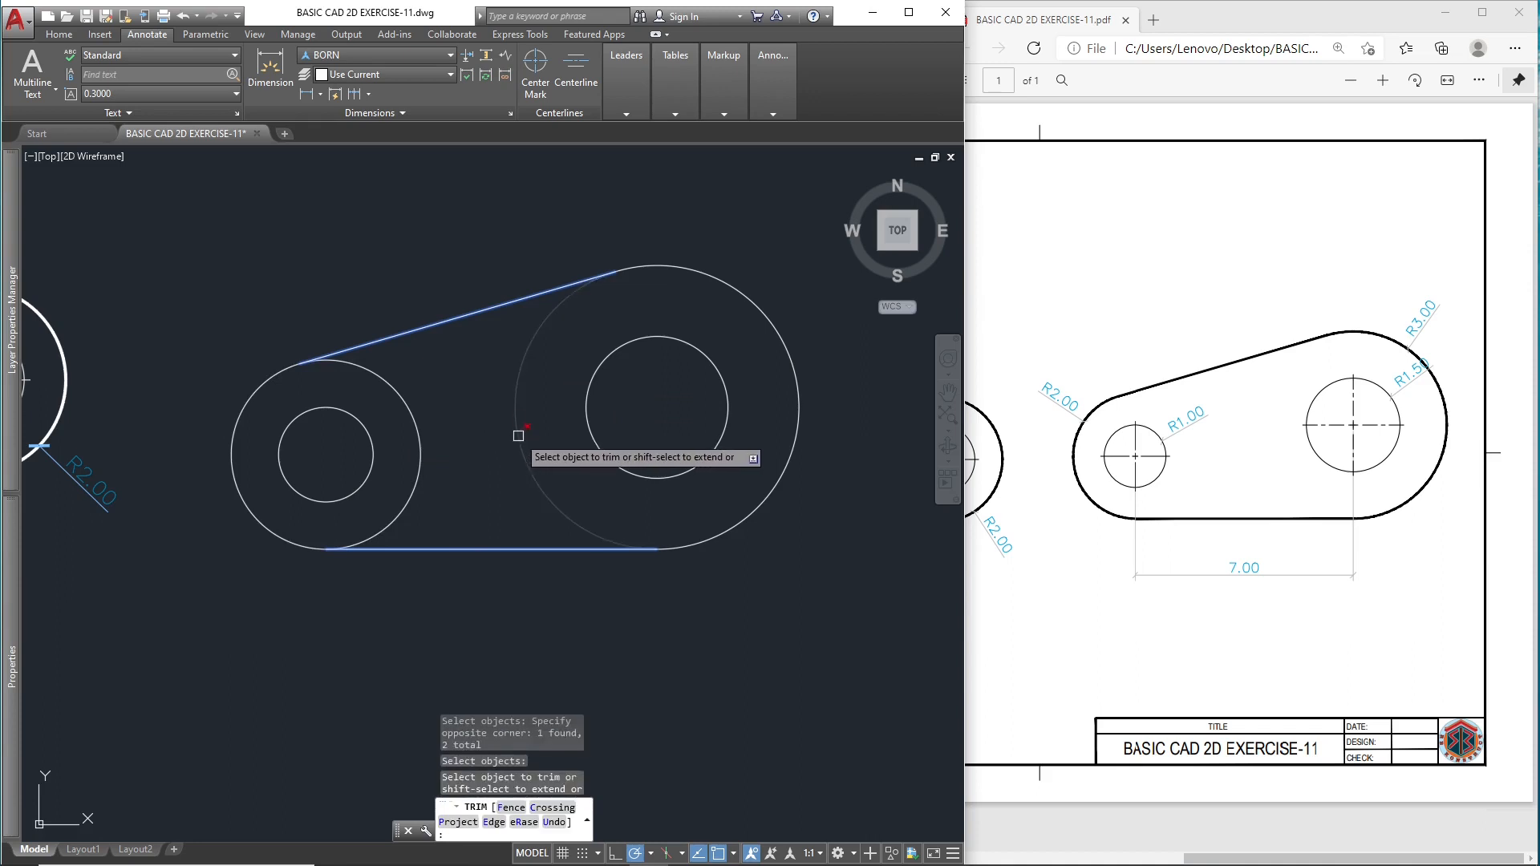
{"action": "left_click", "coordinate": [515, 433]}
{"action": "left_click", "coordinate": [420, 455]}
{"action": "key", "text": "Escape"}
{"action": "middle_click_drag", "start_coordinate": [641, 495], "coordinate": [598, 423]}
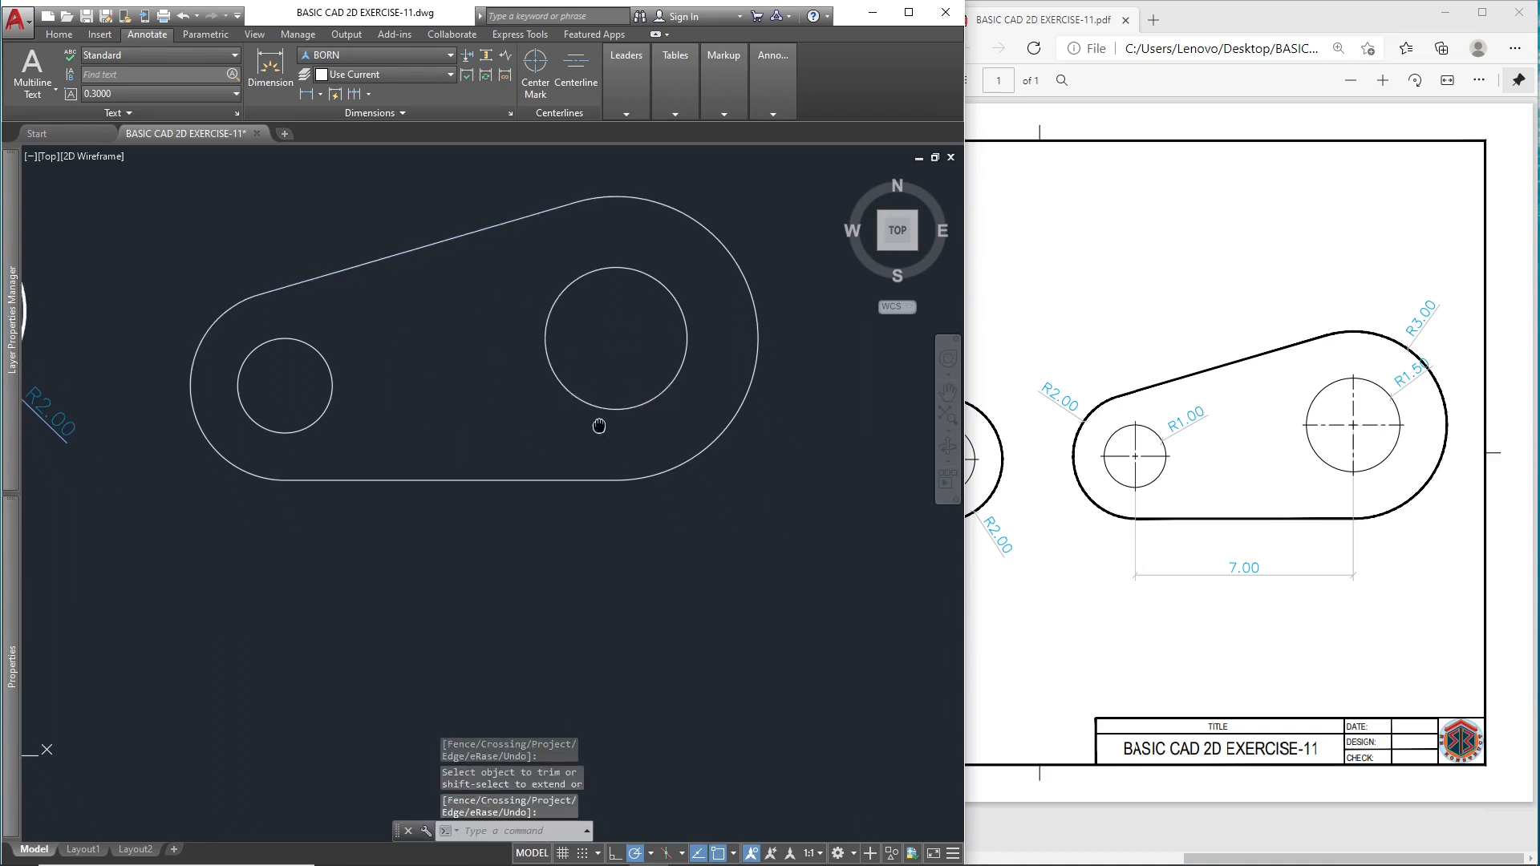
{"action": "middle_click_drag", "start_coordinate": [549, 372], "coordinate": [555, 429]}
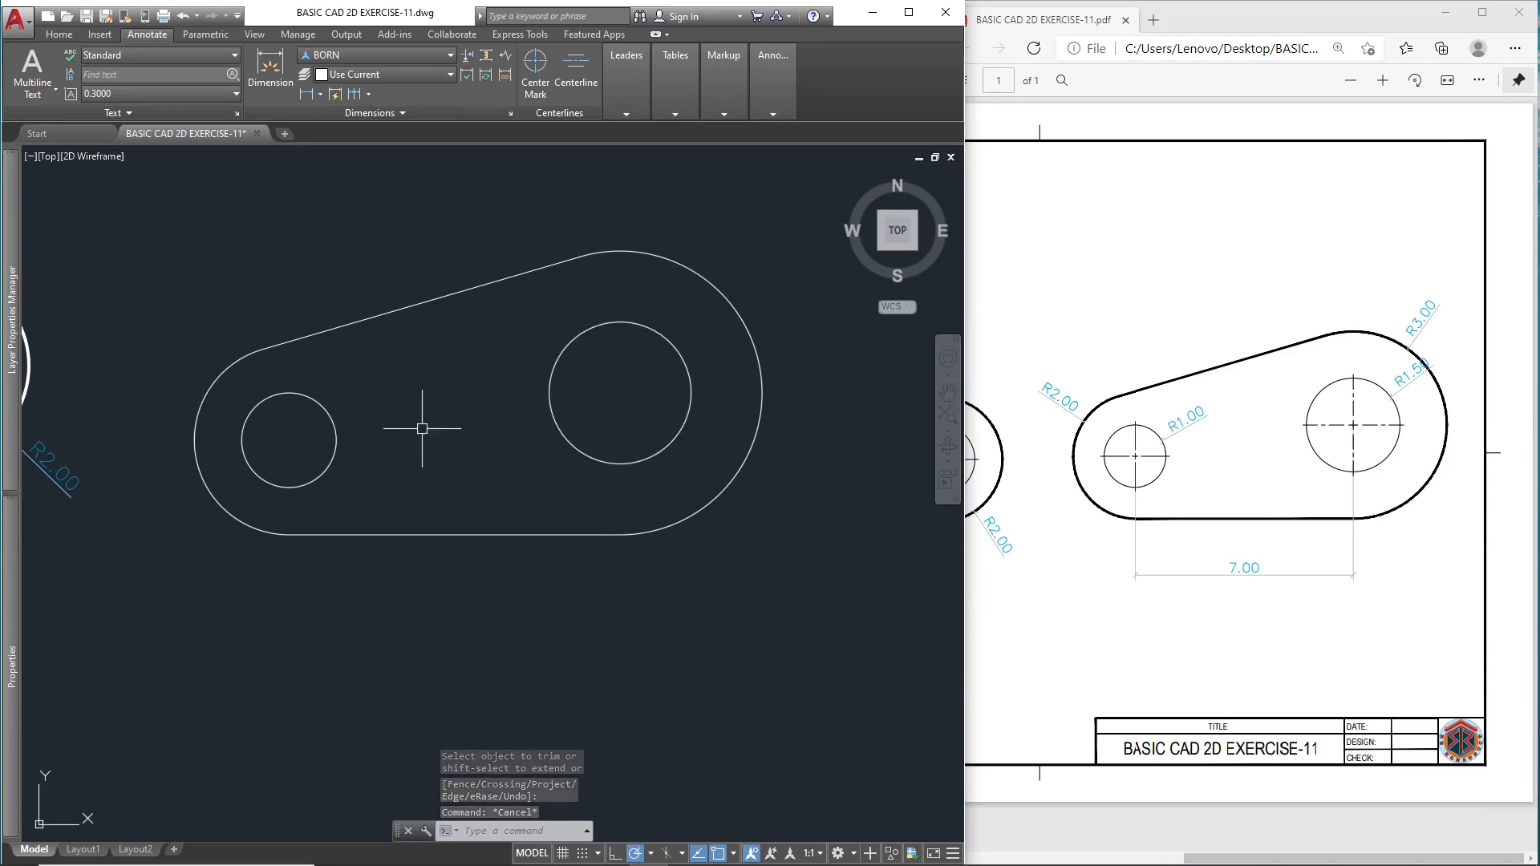
Step: Join the two outer arcs, the upper tangent line and the lower line into one outline polyline
{"action": "left_click", "coordinate": [677, 591]}
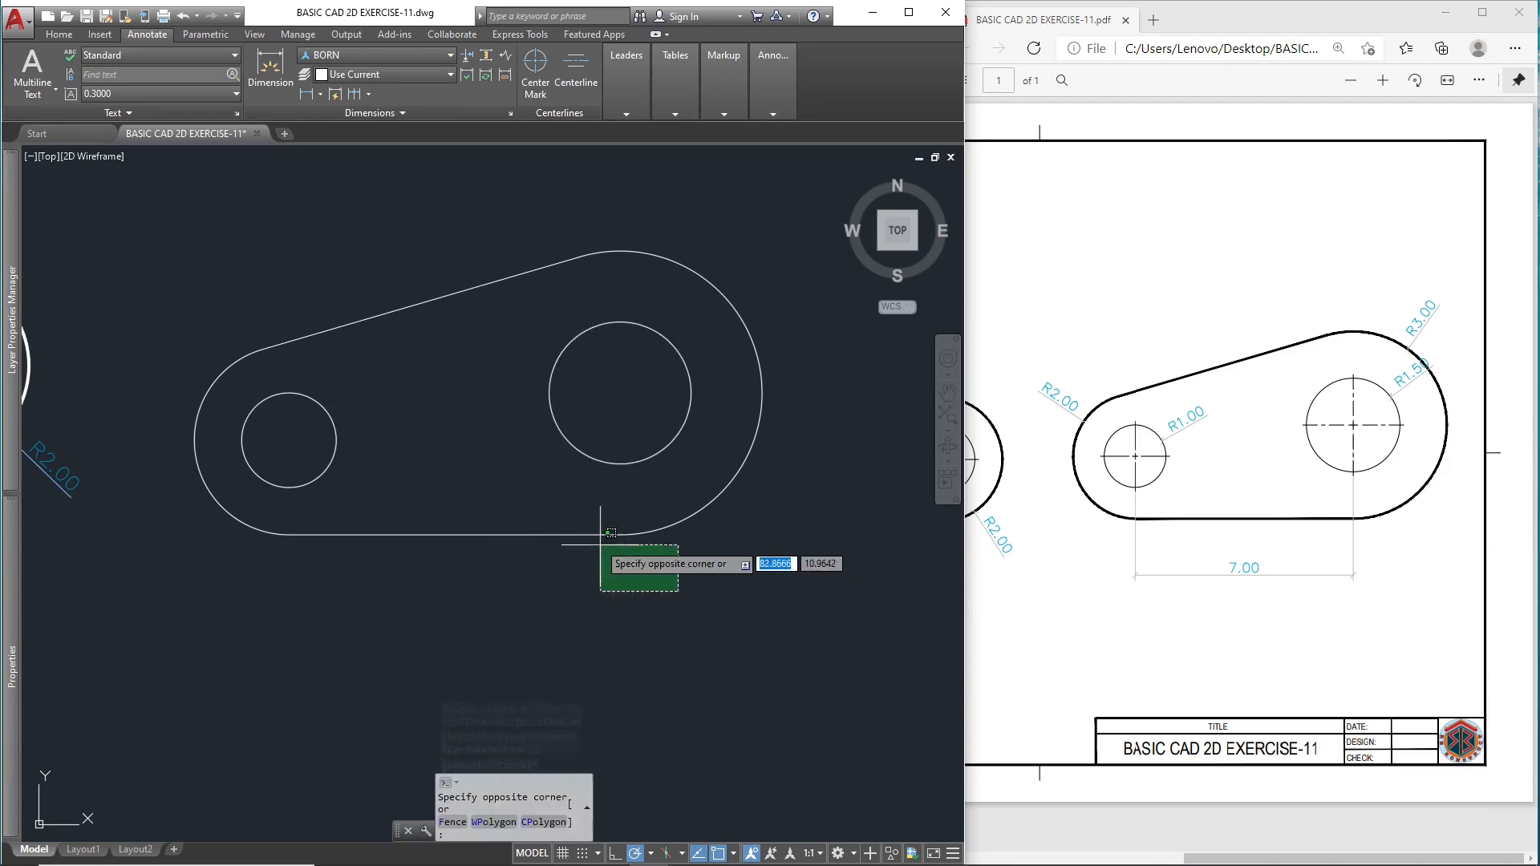
{"action": "left_click", "coordinate": [370, 523]}
{"action": "left_click", "coordinate": [290, 586]}
{"action": "left_click", "coordinate": [252, 530]}
{"action": "left_click", "coordinate": [337, 354]}
{"action": "left_click", "coordinate": [333, 292]}
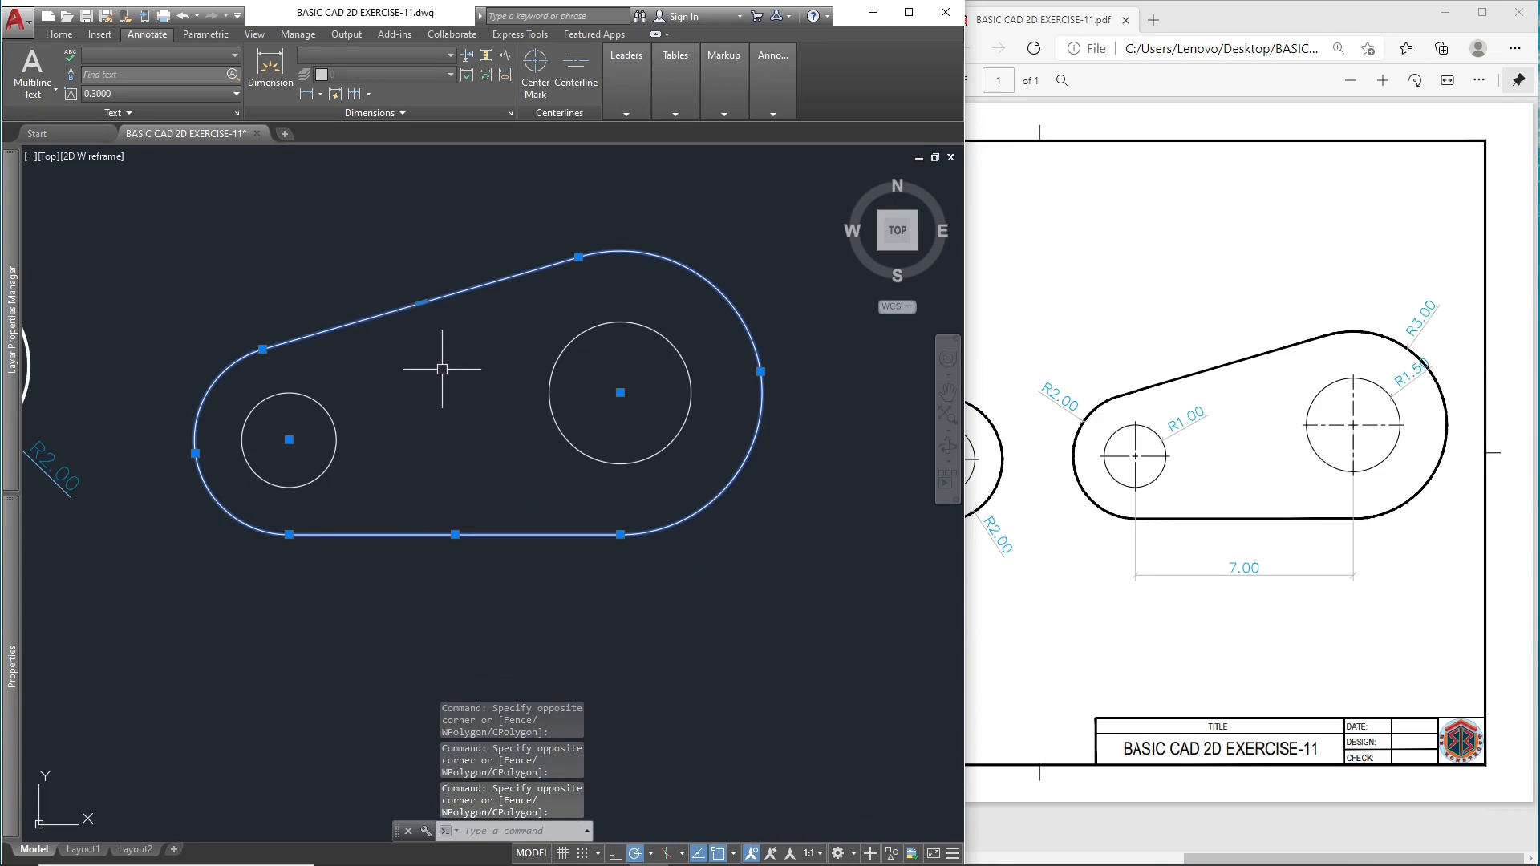
{"action": "type", "text": "j"}
{"action": "key", "text": "Return"}
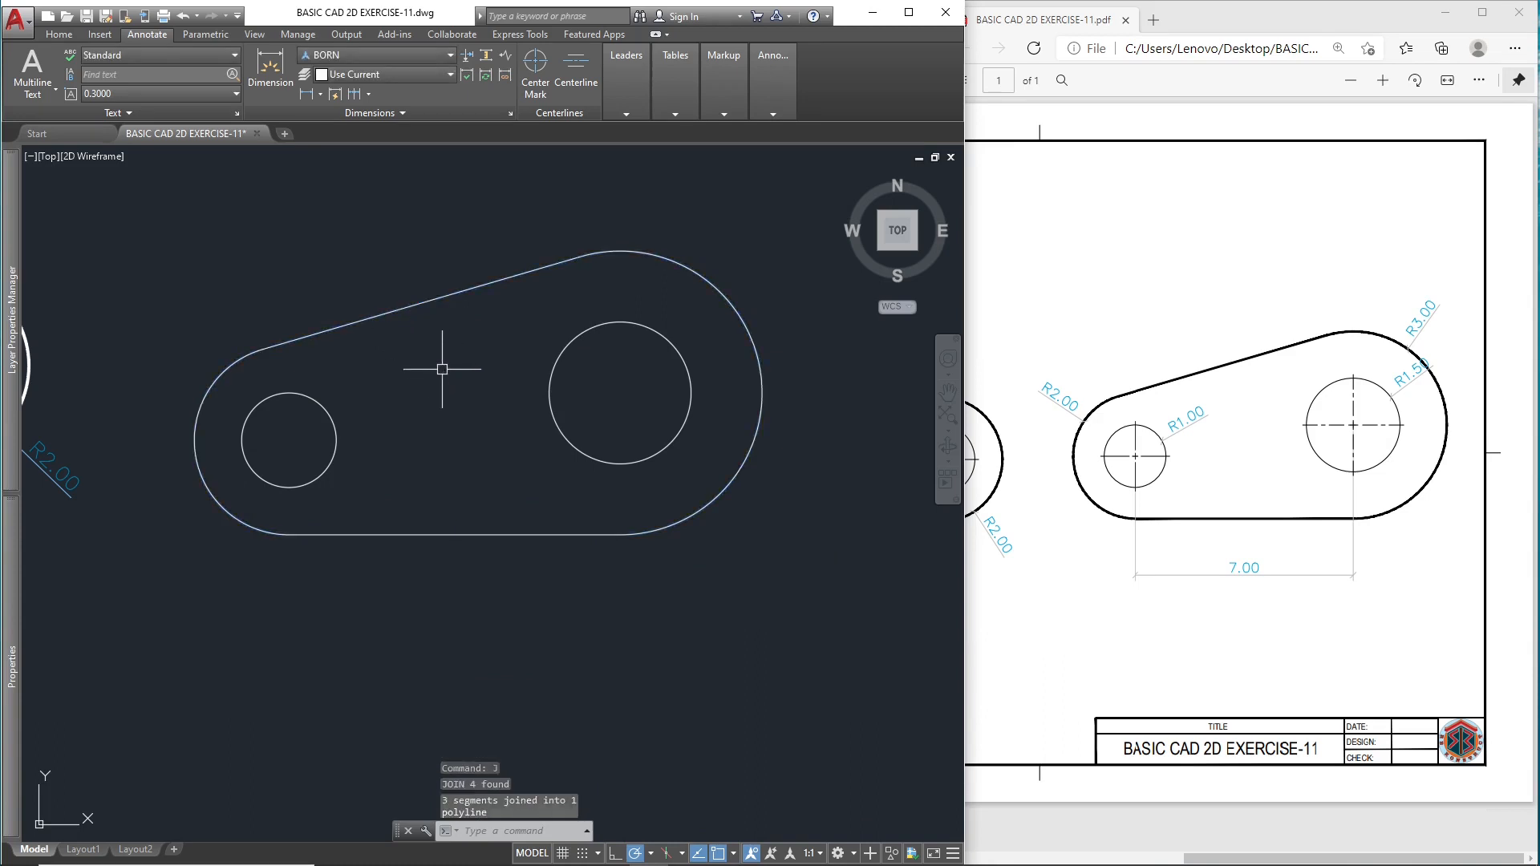
Step: Set the joined outline polyline's global width to .05 and assign it to the WALL layer
{"action": "key", "text": "Escape"}
{"action": "left_click", "coordinate": [455, 534]}
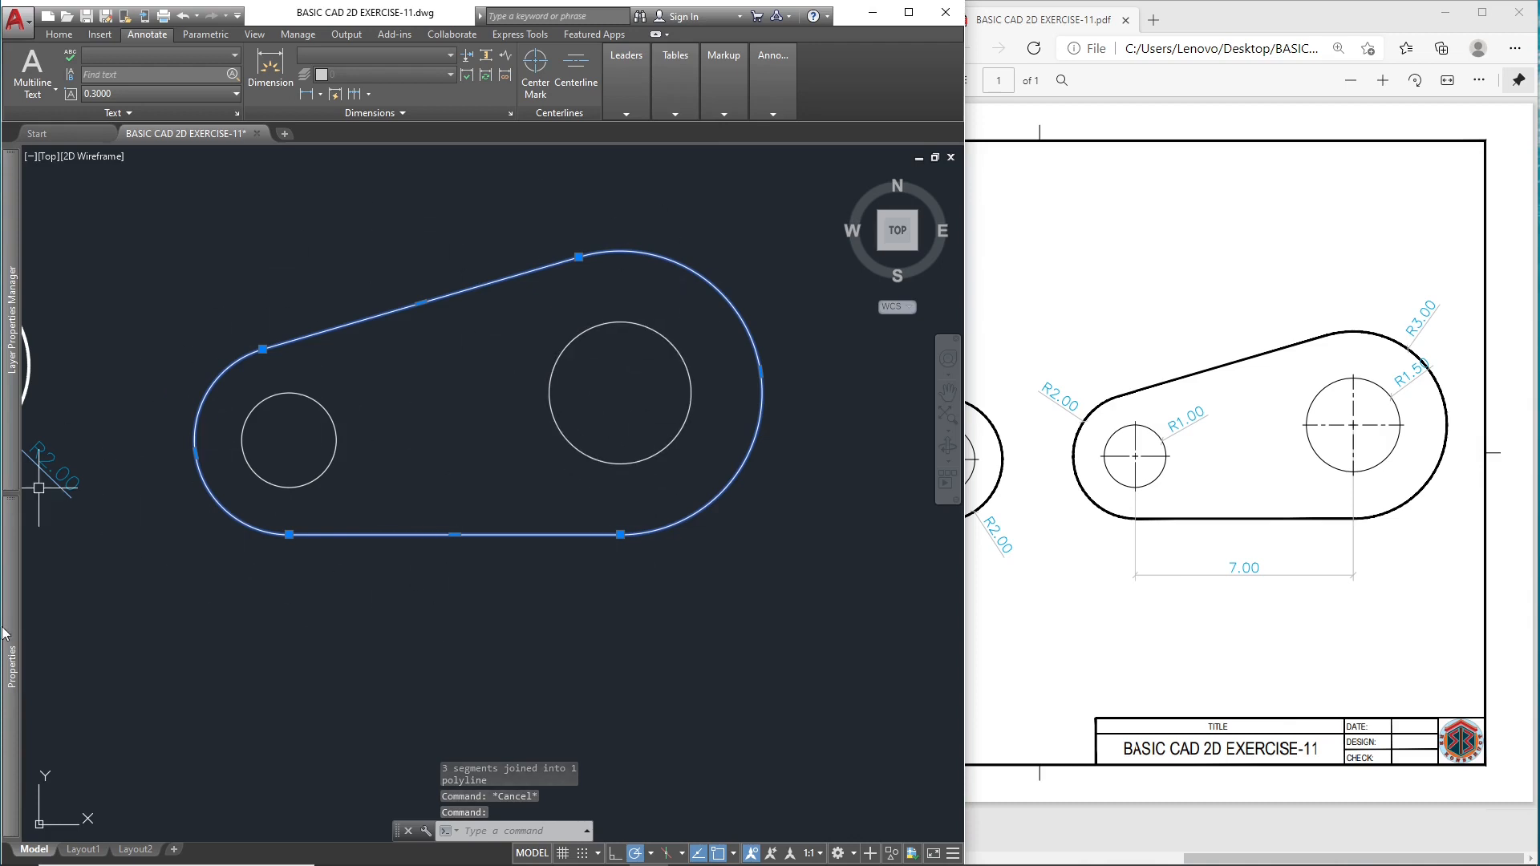
{"action": "mouse_move", "coordinate": [11, 672]}
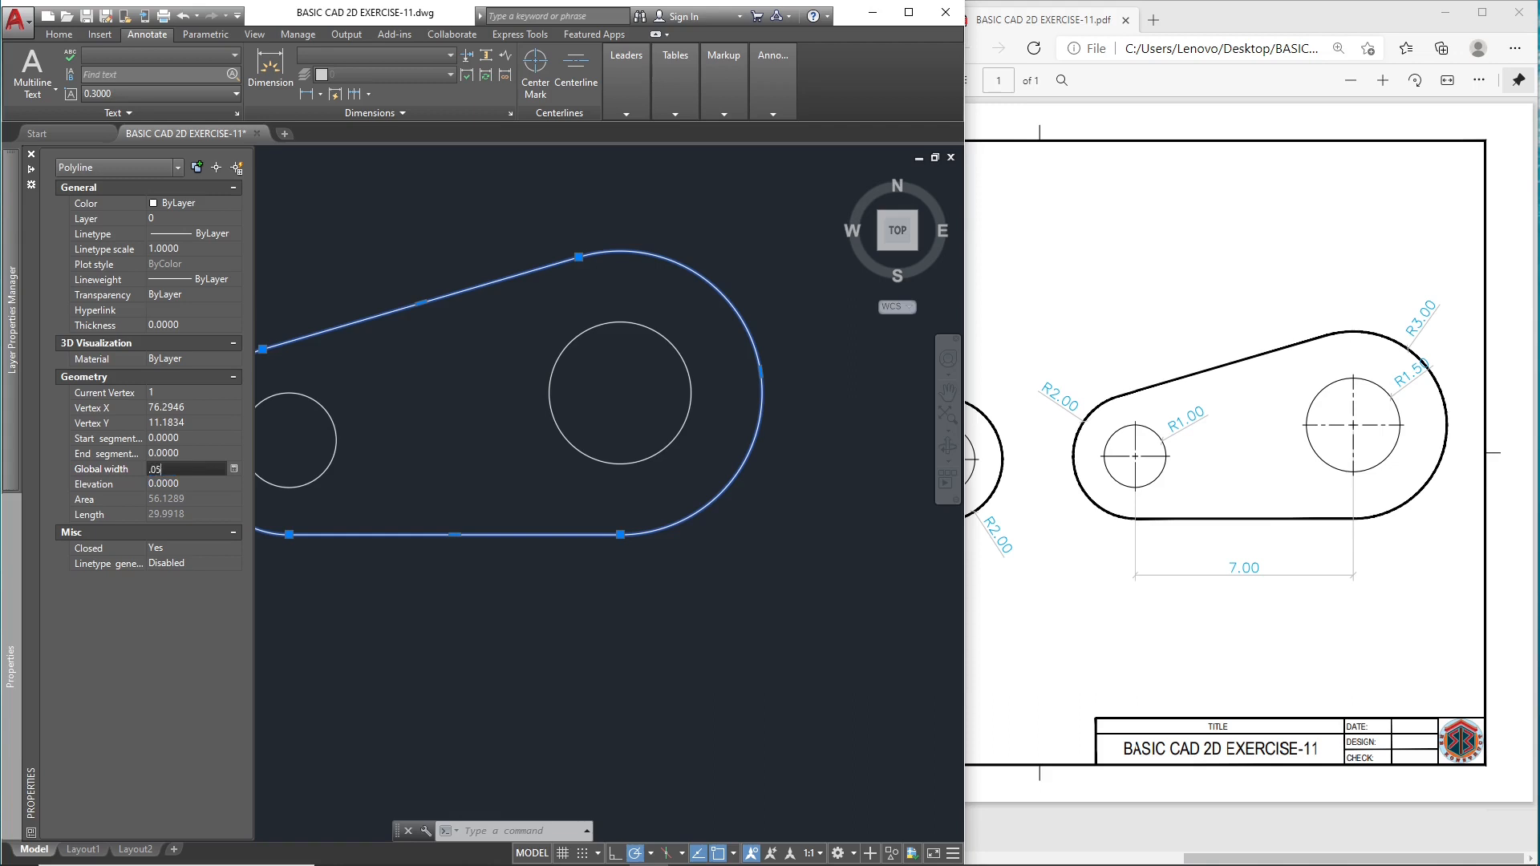
{"action": "key", "text": "Return"}
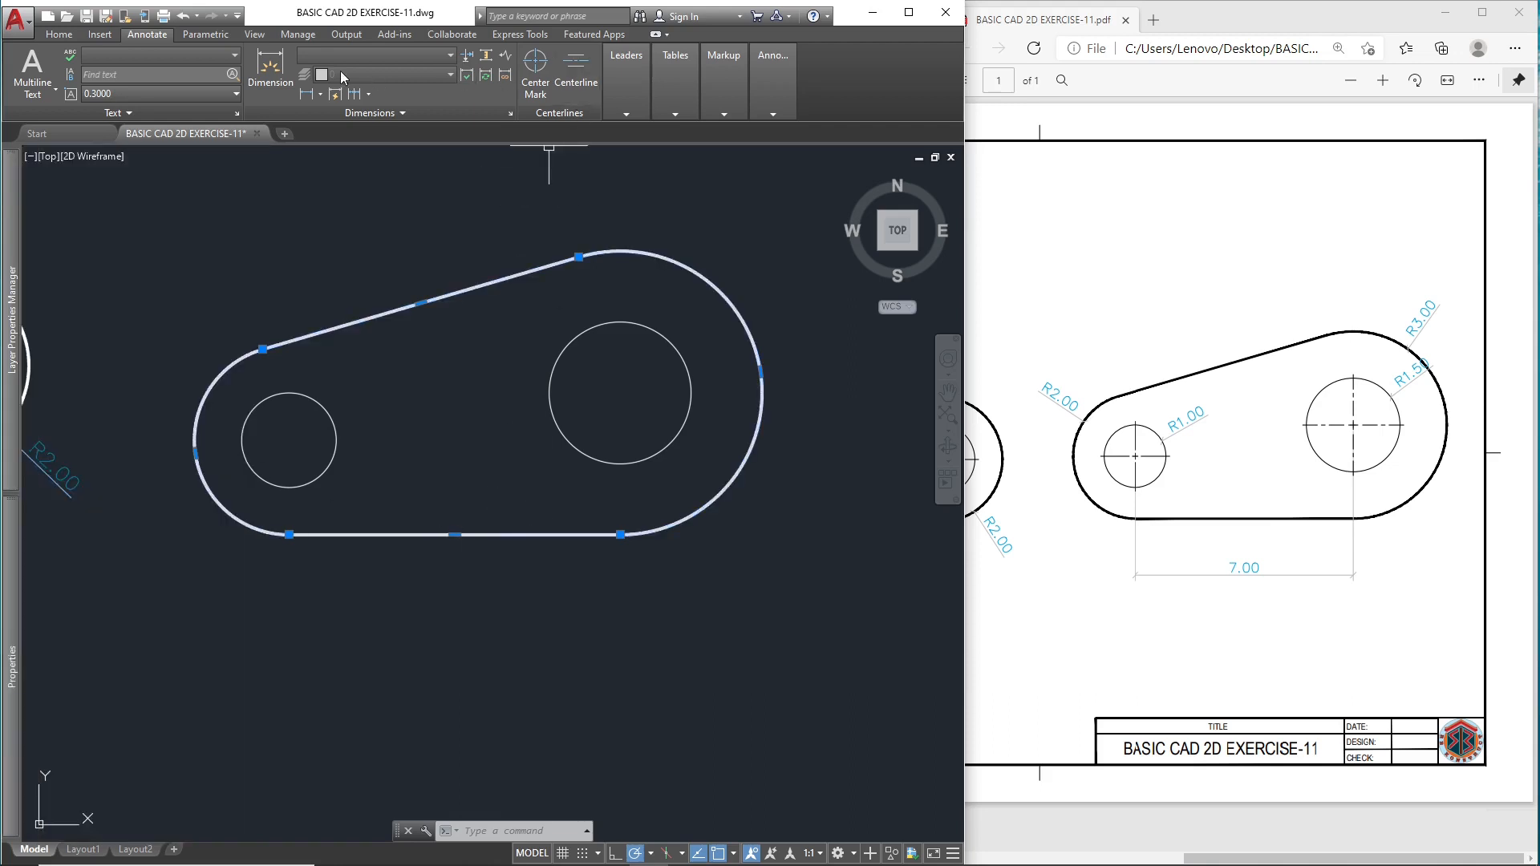
{"action": "left_click", "coordinate": [59, 35]}
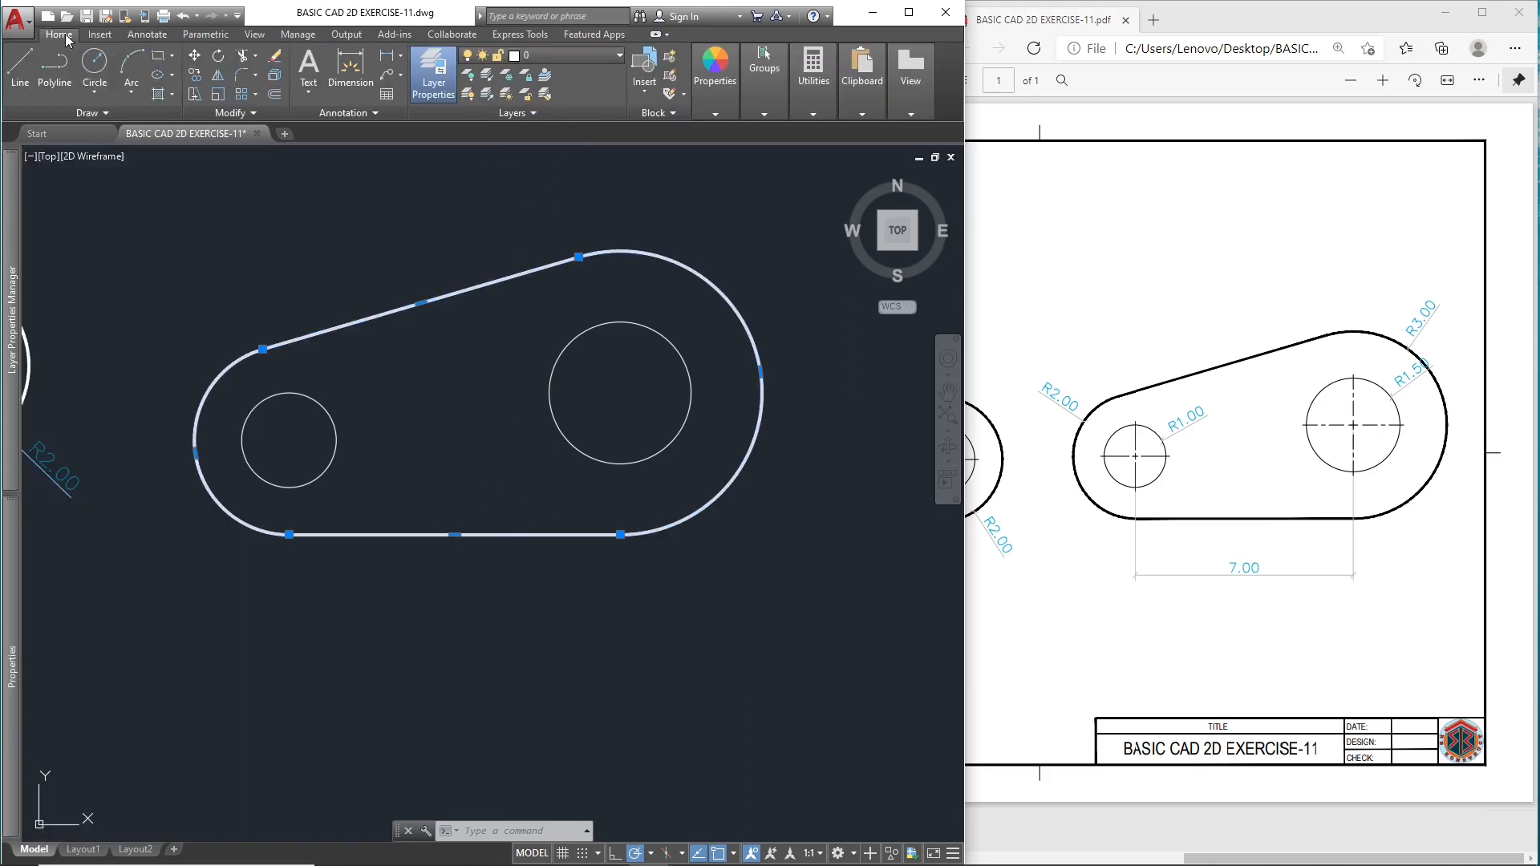
{"action": "left_click", "coordinate": [578, 56]}
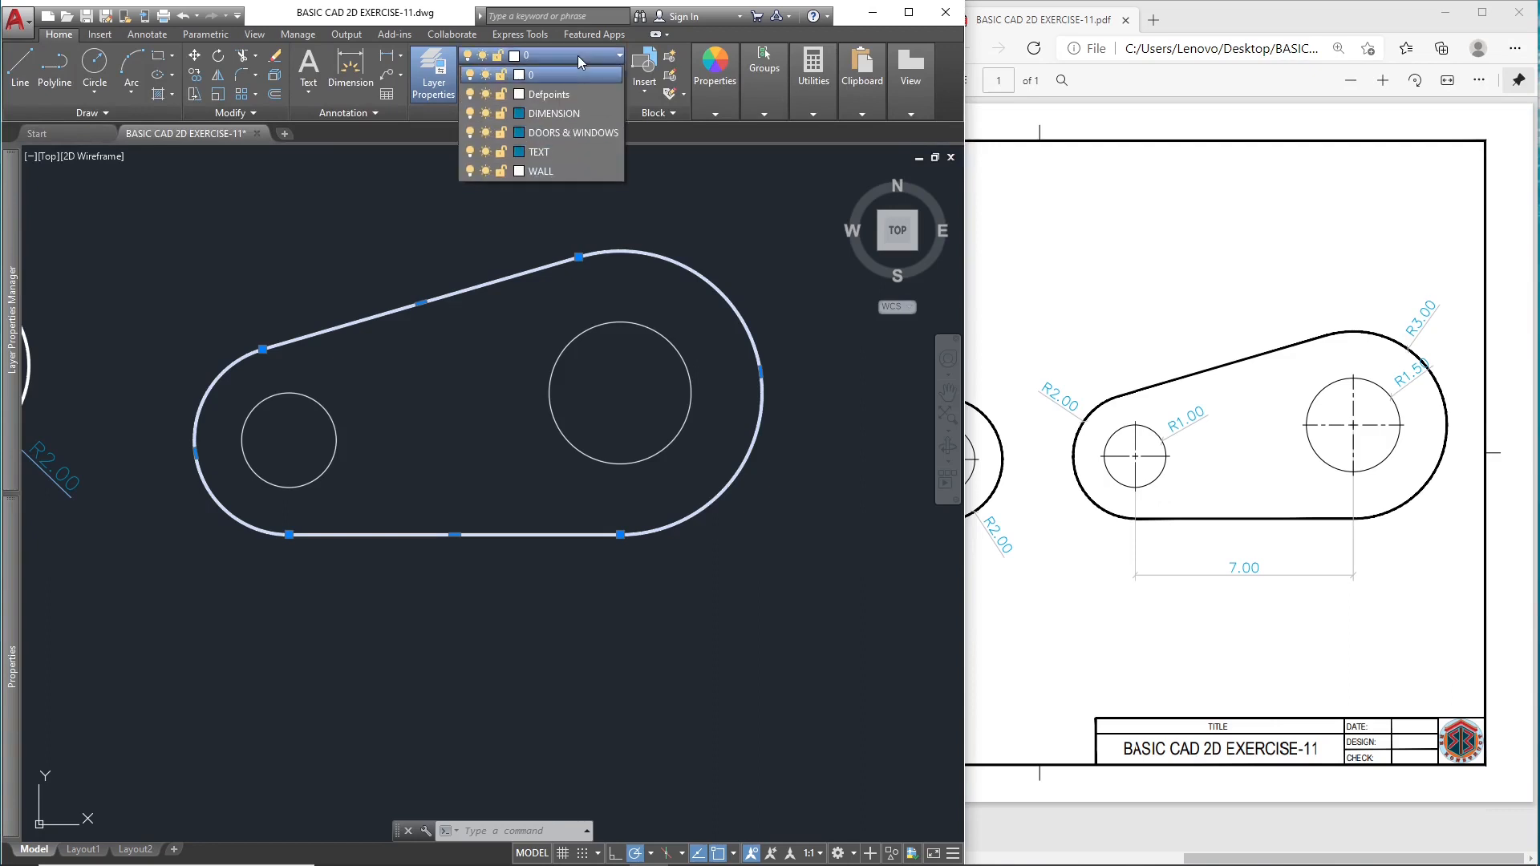
{"action": "left_click", "coordinate": [552, 170]}
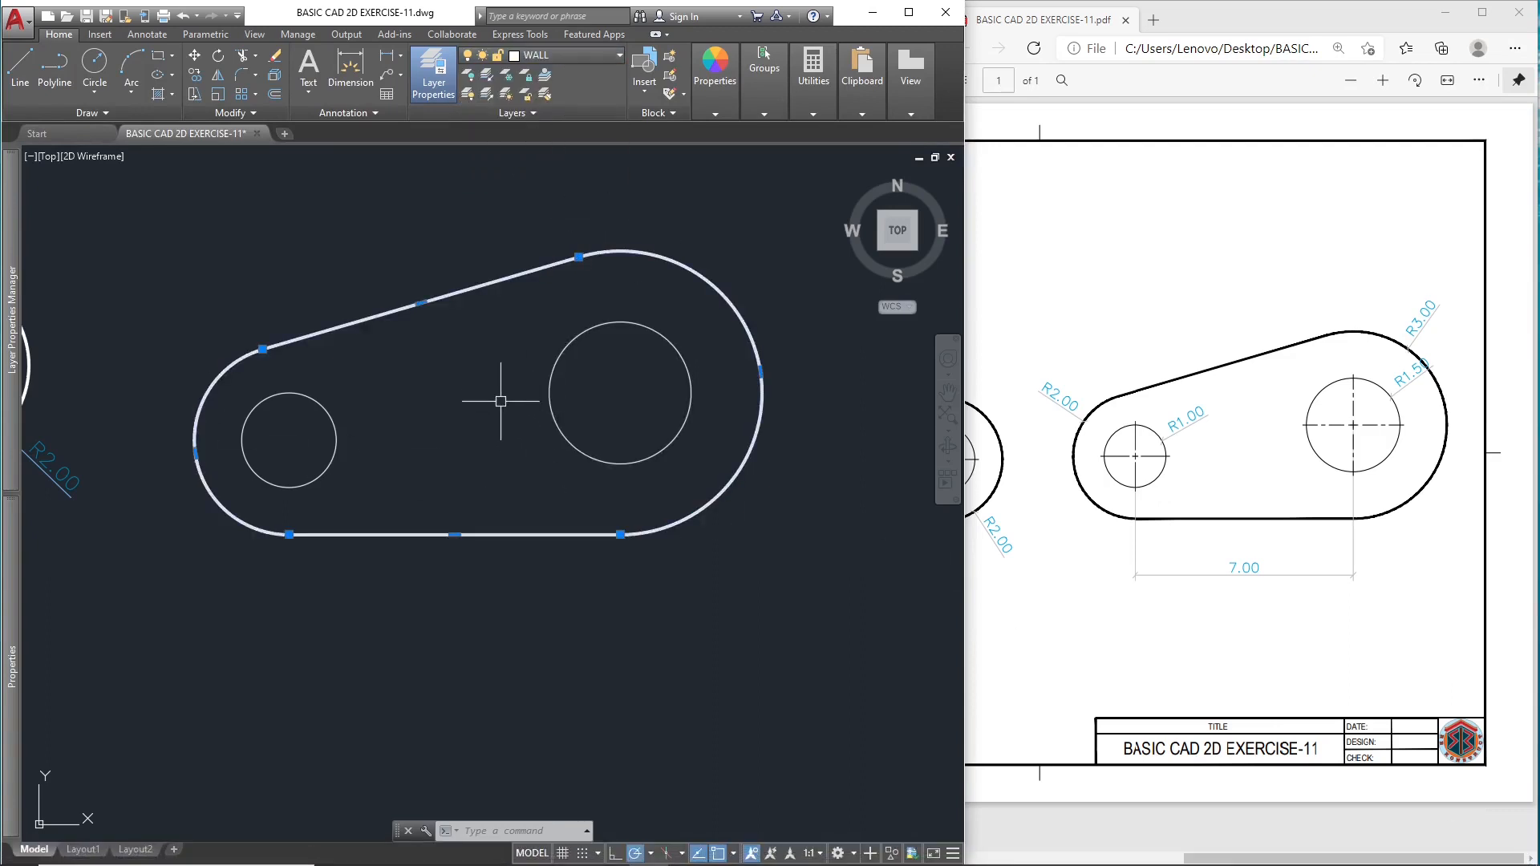
{"action": "key", "text": "Escape"}
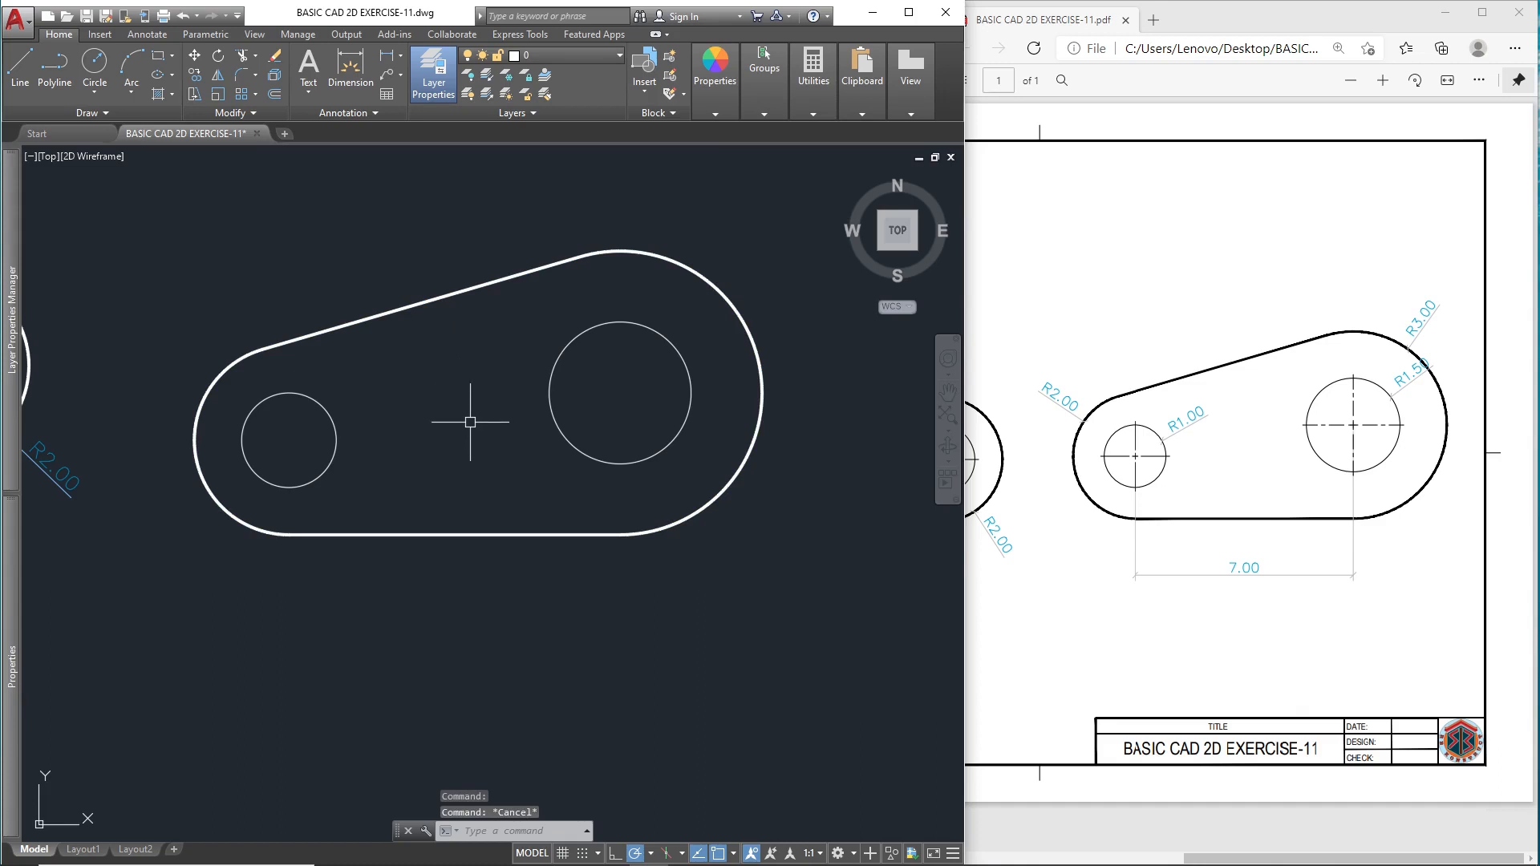
Step: Add a horizontal linear dimension between the centers of the two inner circles, placed below the outline
{"action": "type", "text": "LI"}
{"action": "key", "text": "Return"}
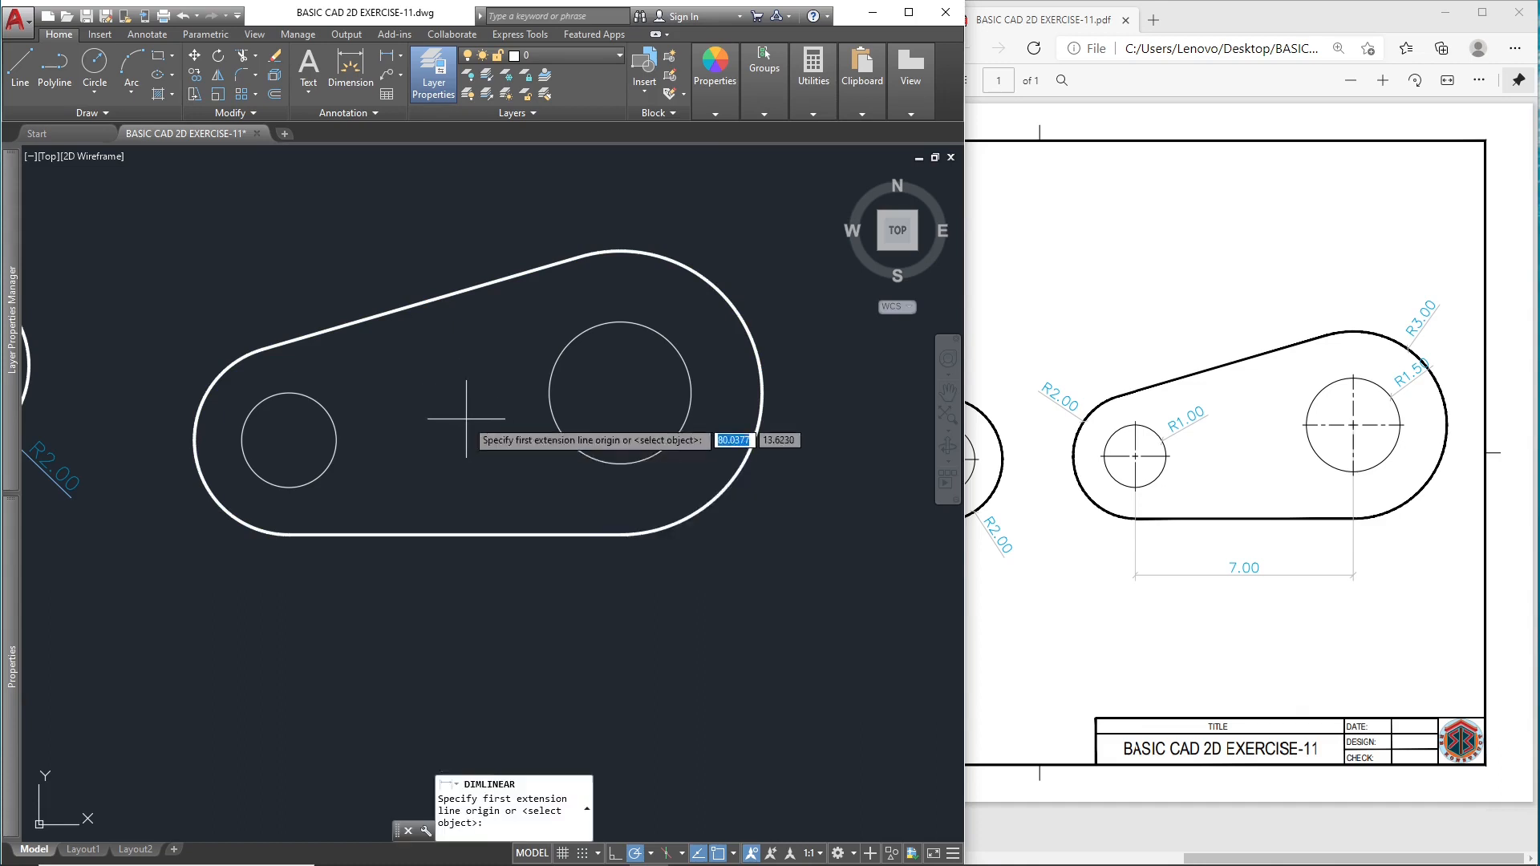
{"action": "left_click", "coordinate": [289, 439]}
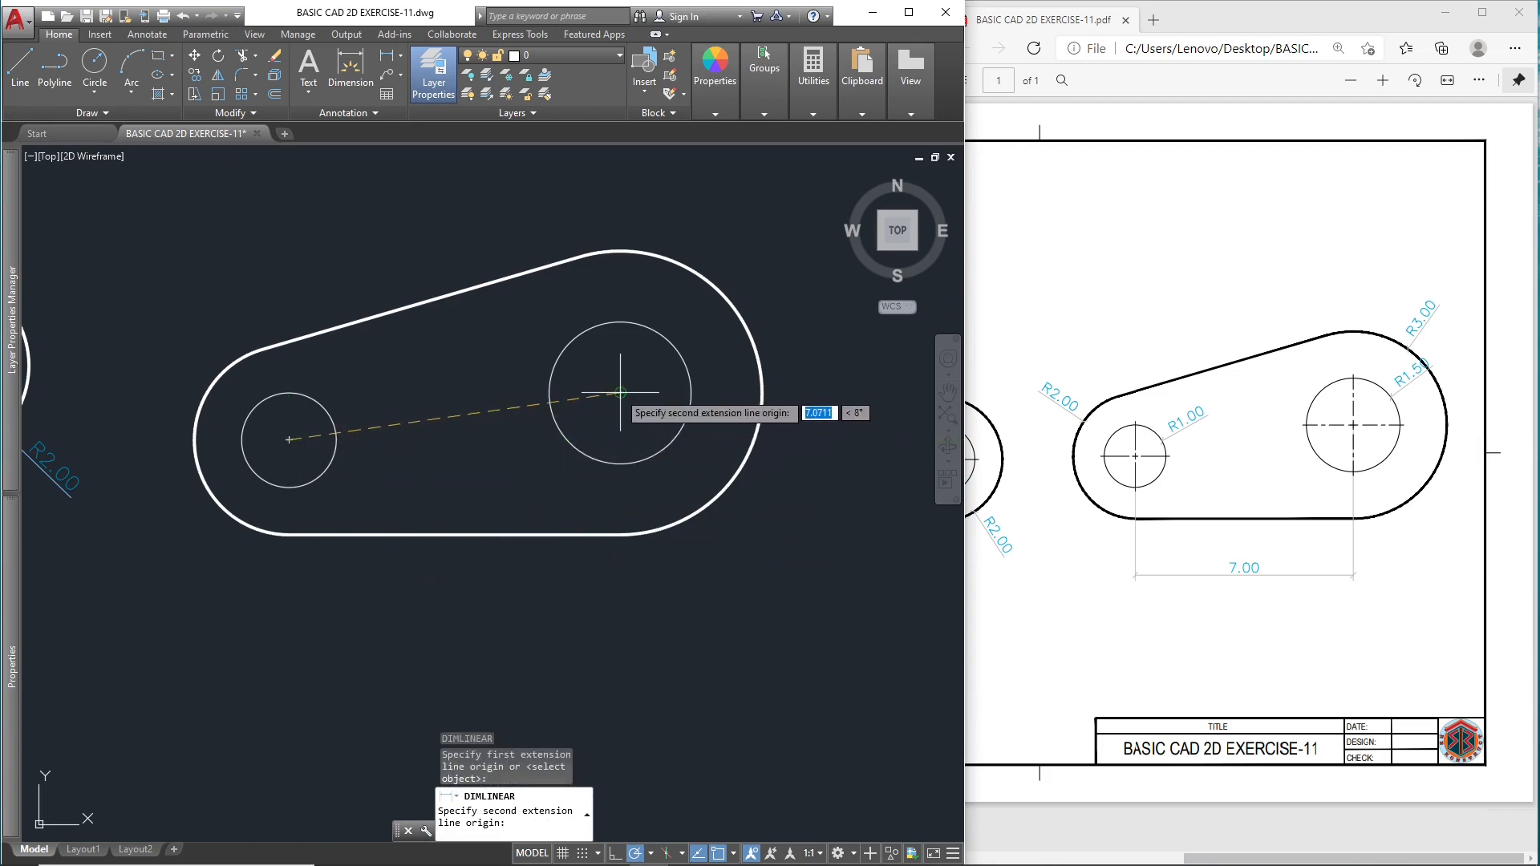
{"action": "left_click", "coordinate": [620, 392]}
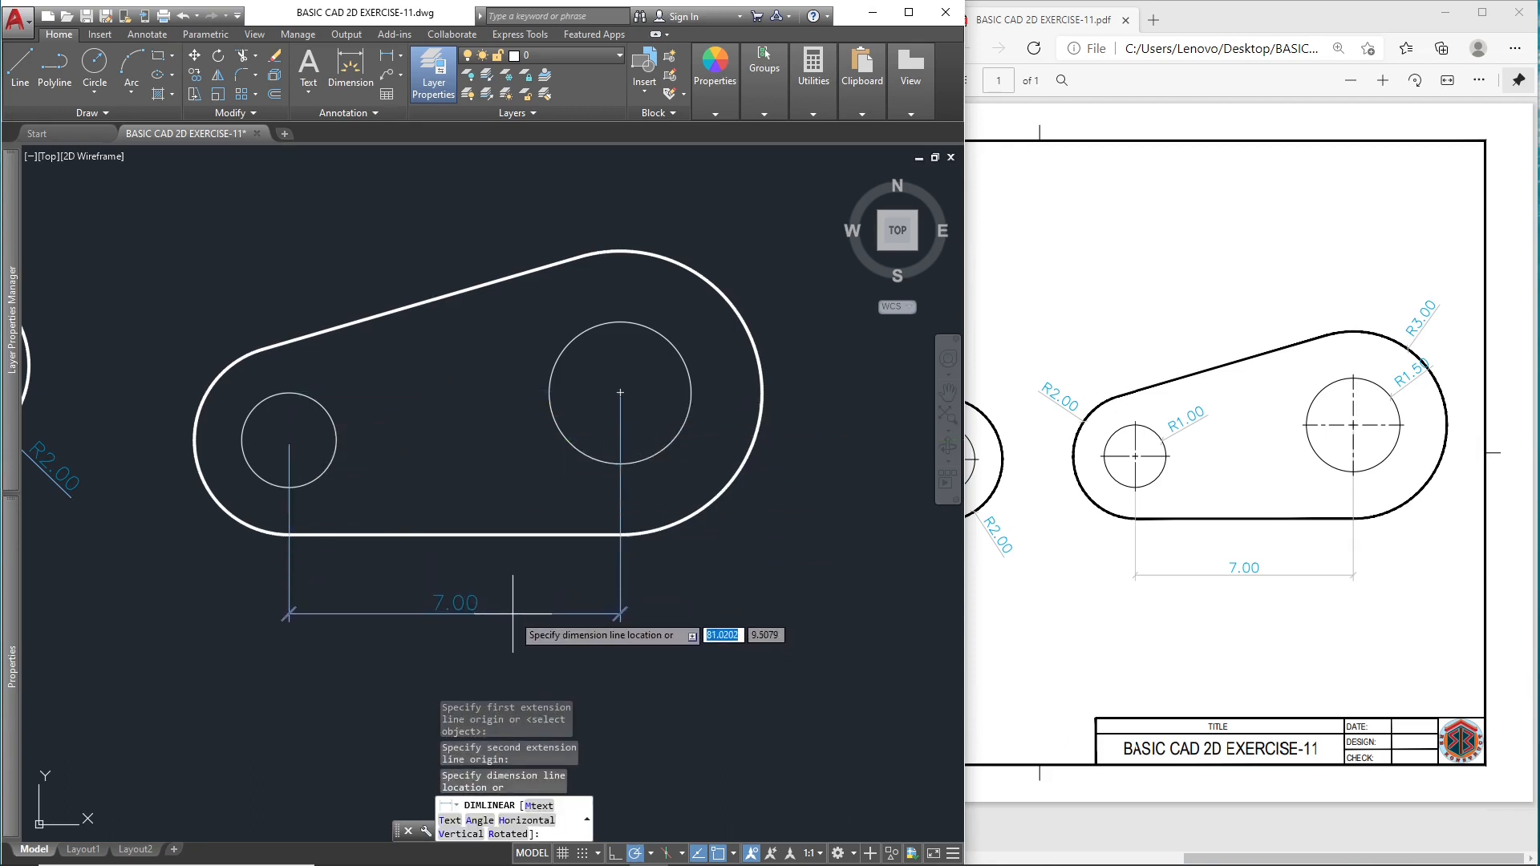
{"action": "left_click", "coordinate": [513, 613]}
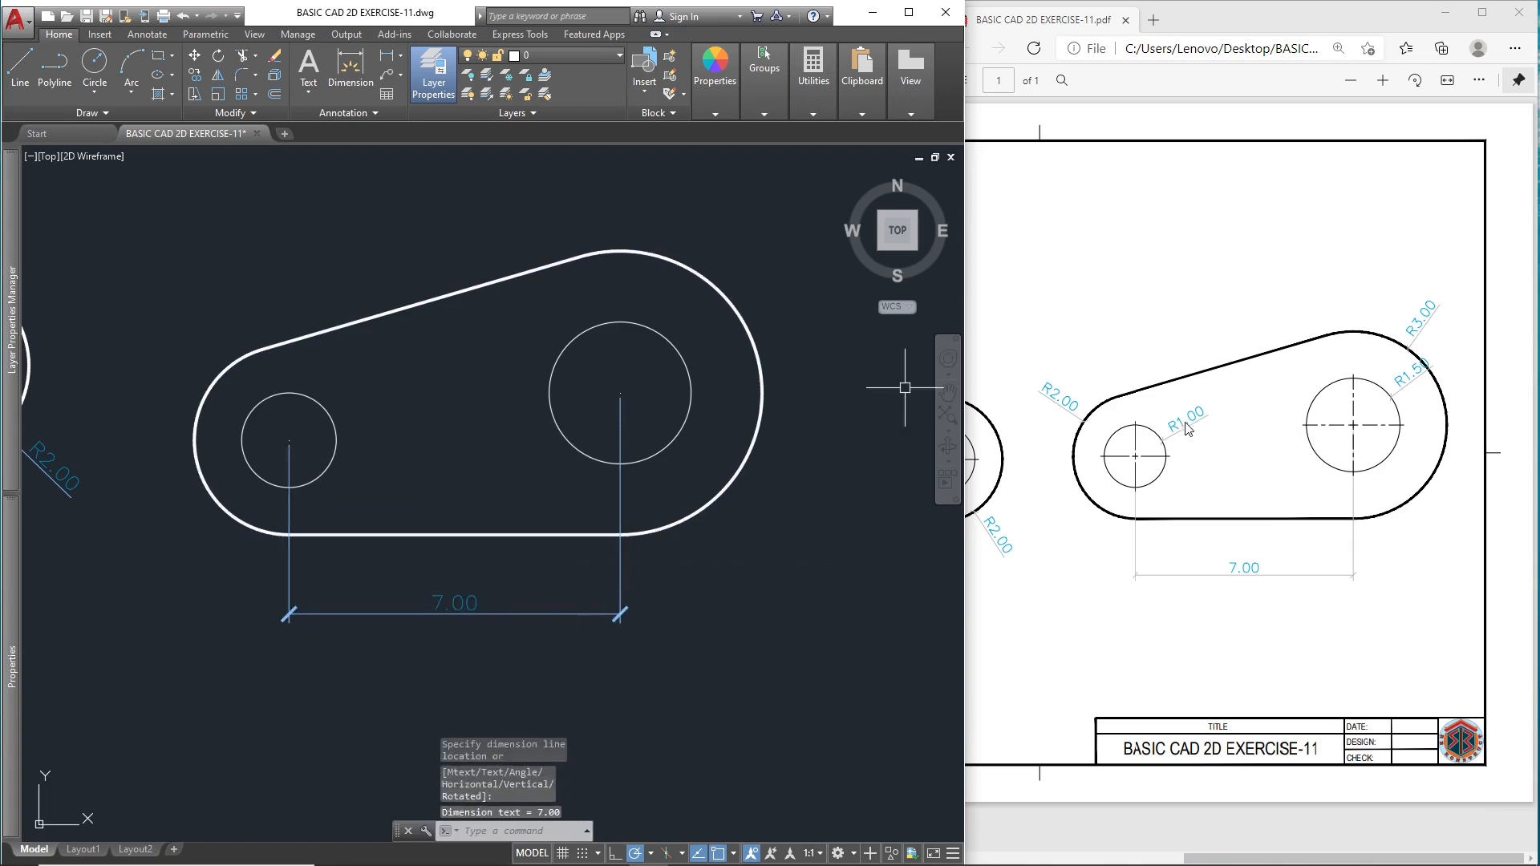
Step: Add radius dimensions to the outline's smaller end arc and the small inner circle, with their text outside the curves
{"action": "type", "text": "DRA"}
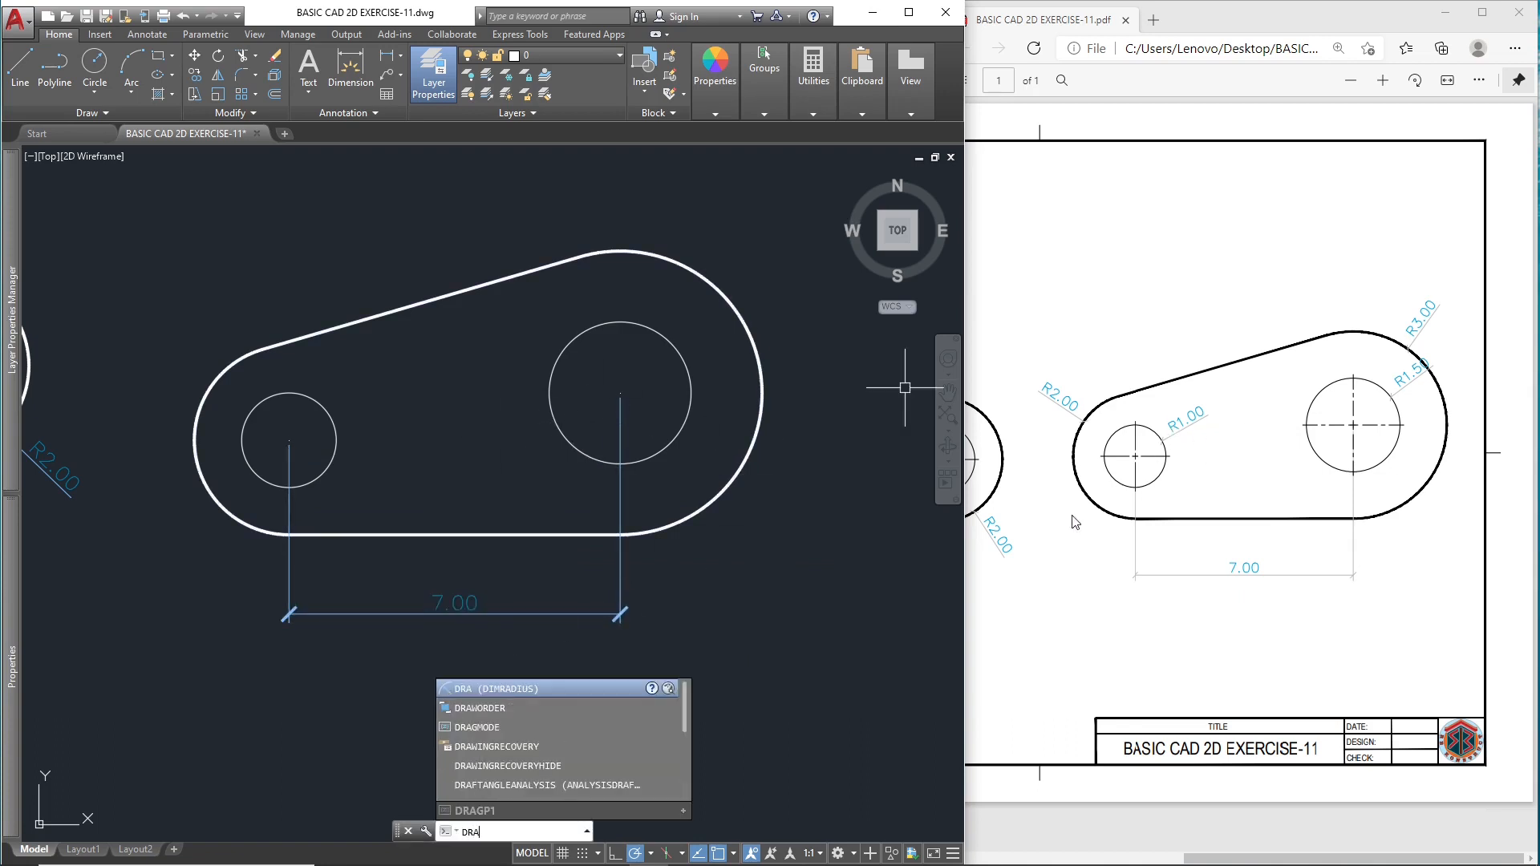
{"action": "key", "text": "Return"}
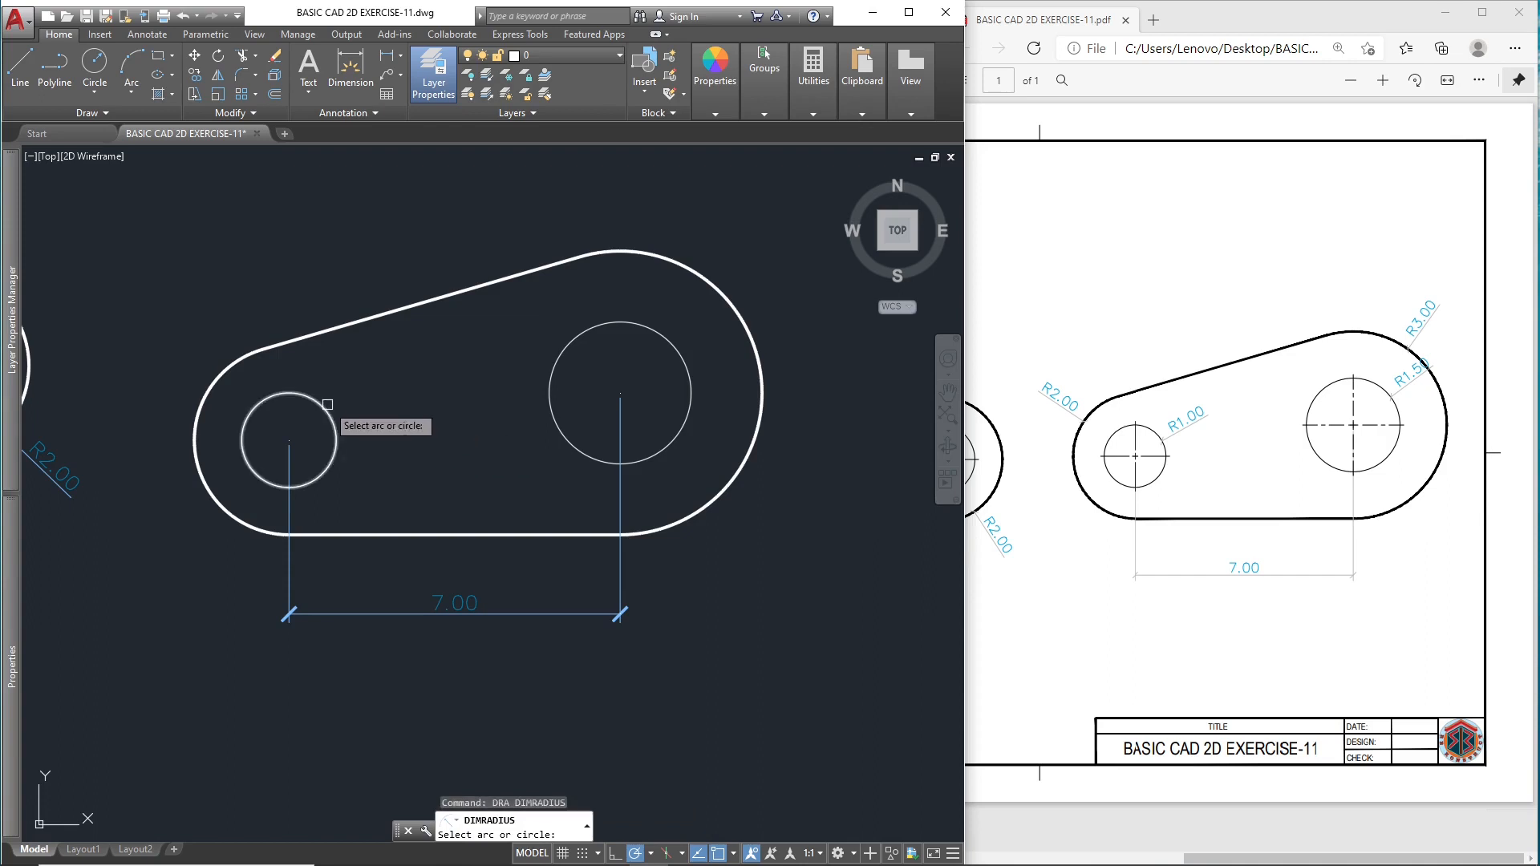
{"action": "left_click", "coordinate": [201, 385]}
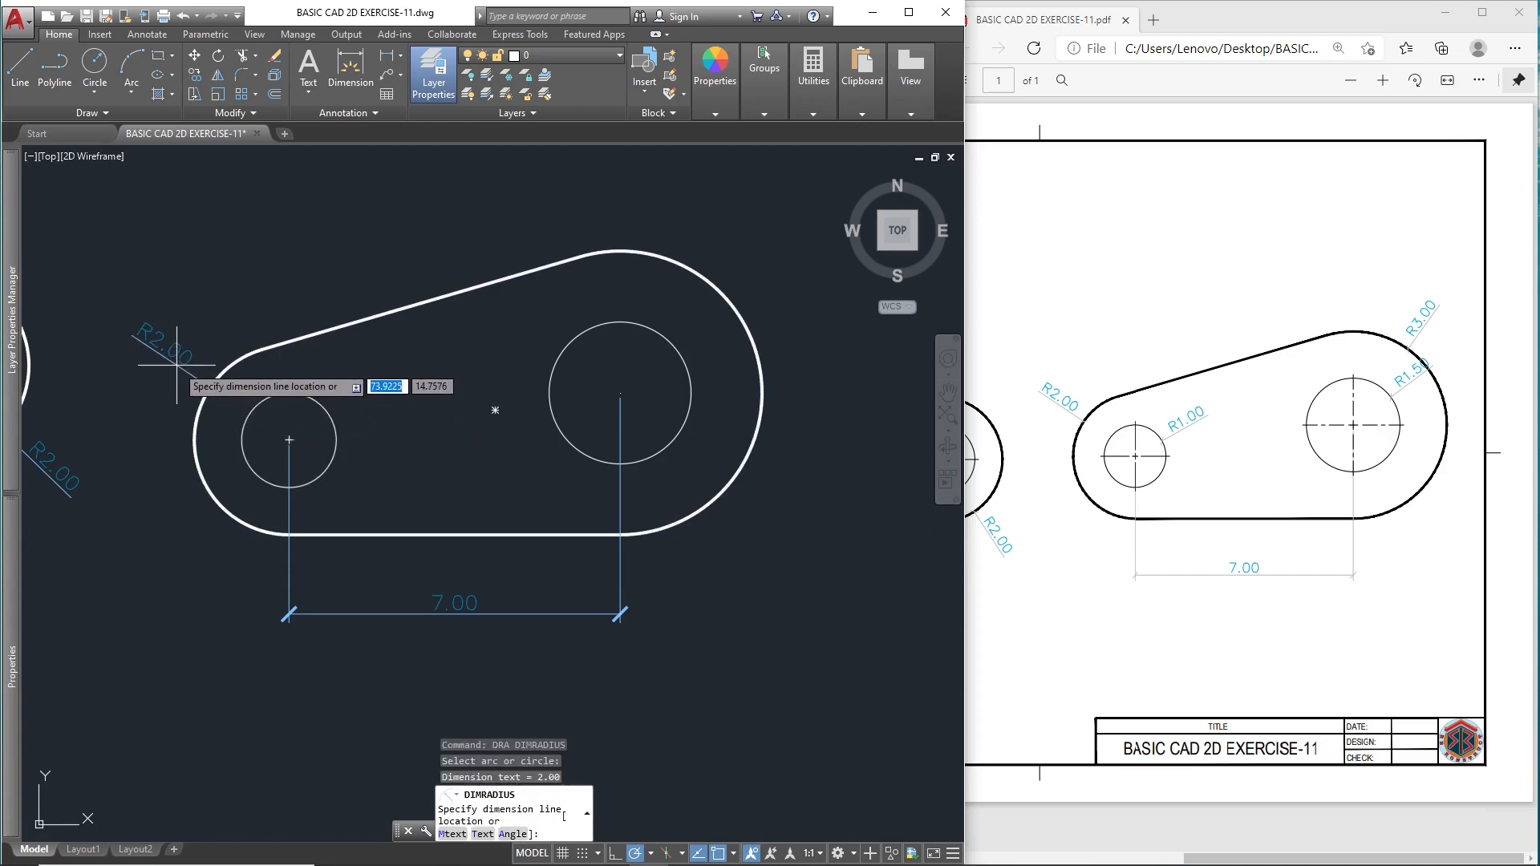
{"action": "left_click", "coordinate": [157, 344]}
{"action": "key", "text": "Return"}
{"action": "left_click", "coordinate": [314, 406]}
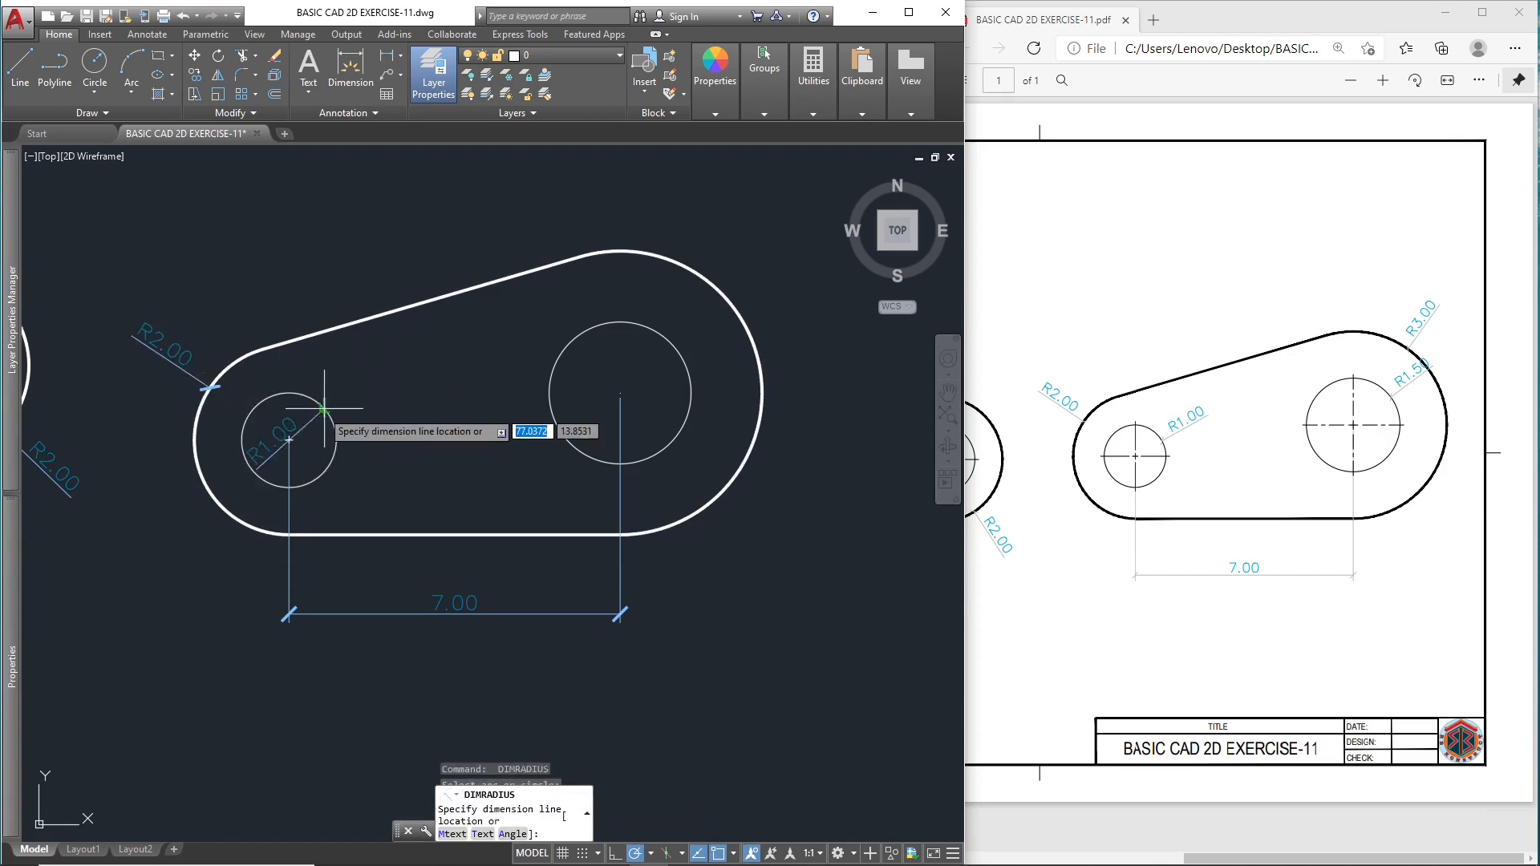
{"action": "left_click", "coordinate": [377, 373]}
Step: Add radius dimensions to the large inner circle and the outline's larger end arc
{"action": "key", "text": "Return"}
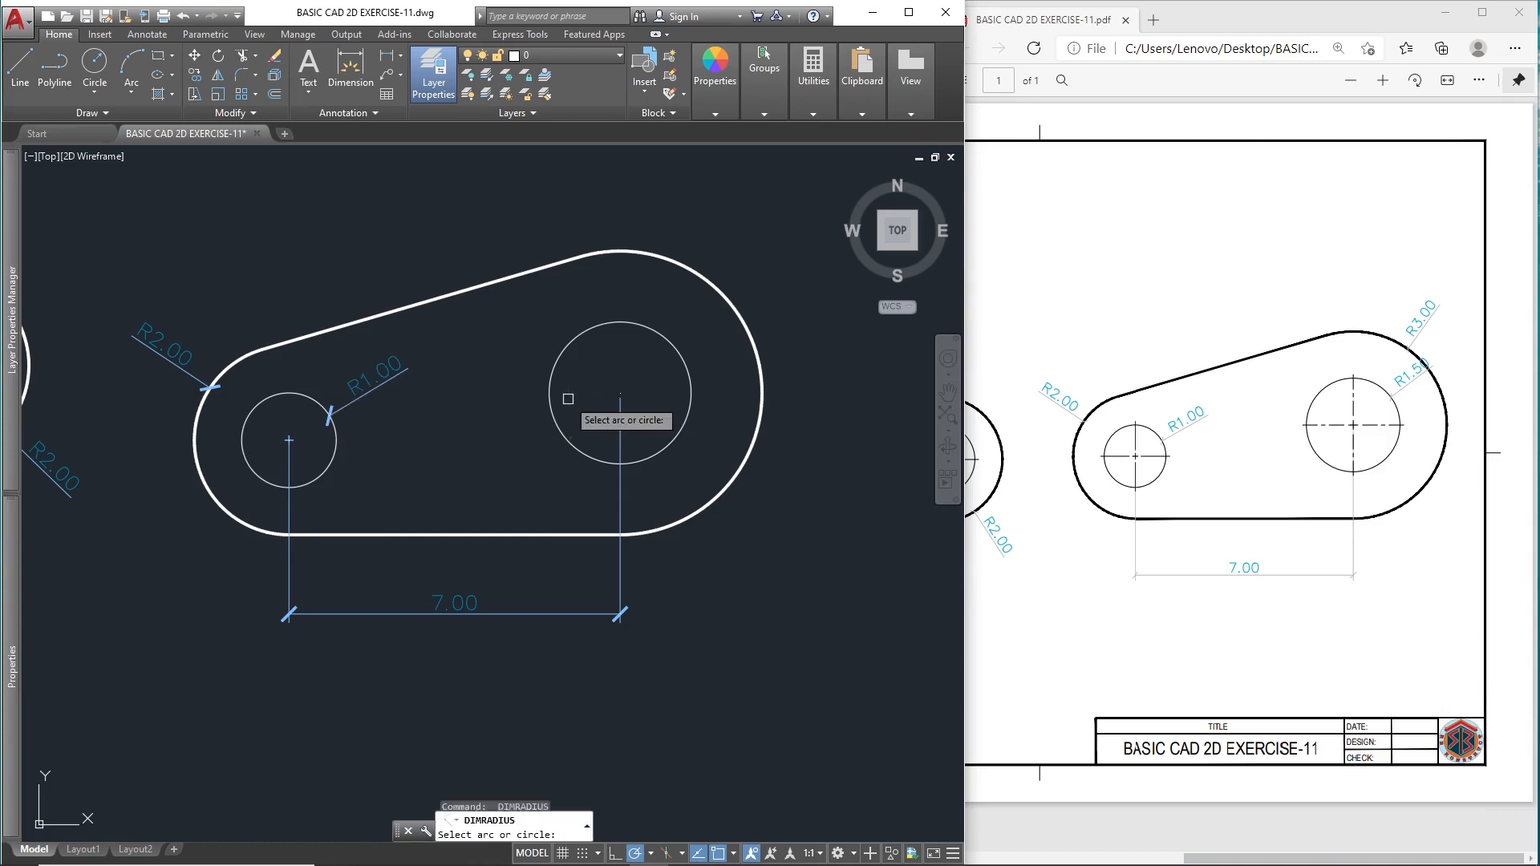
{"action": "left_click", "coordinate": [552, 405]}
{"action": "left_click", "coordinate": [513, 357]}
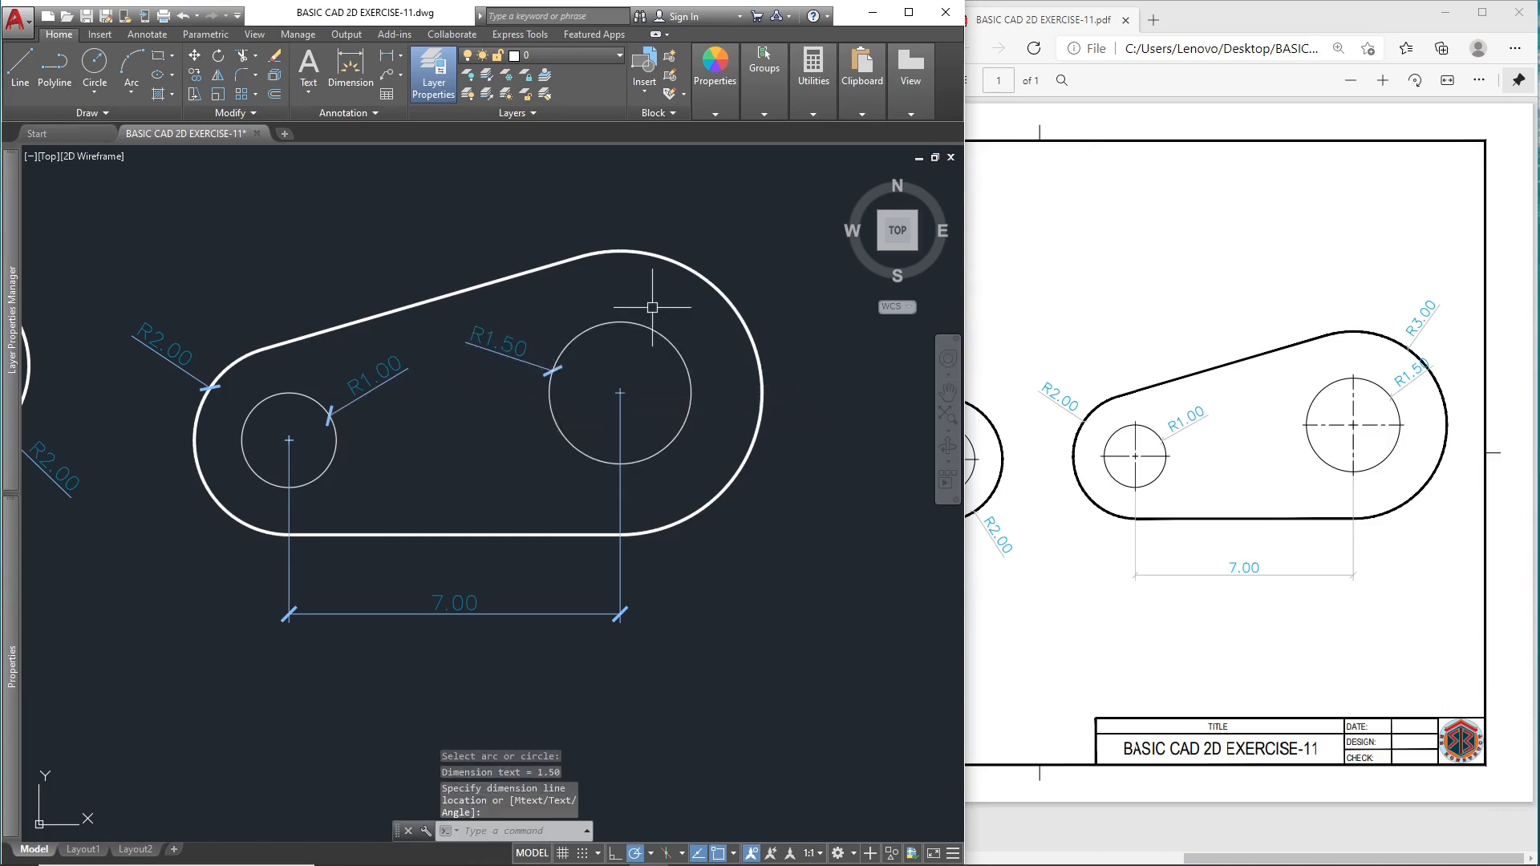
{"action": "key", "text": "Return"}
{"action": "left_click", "coordinate": [707, 281]}
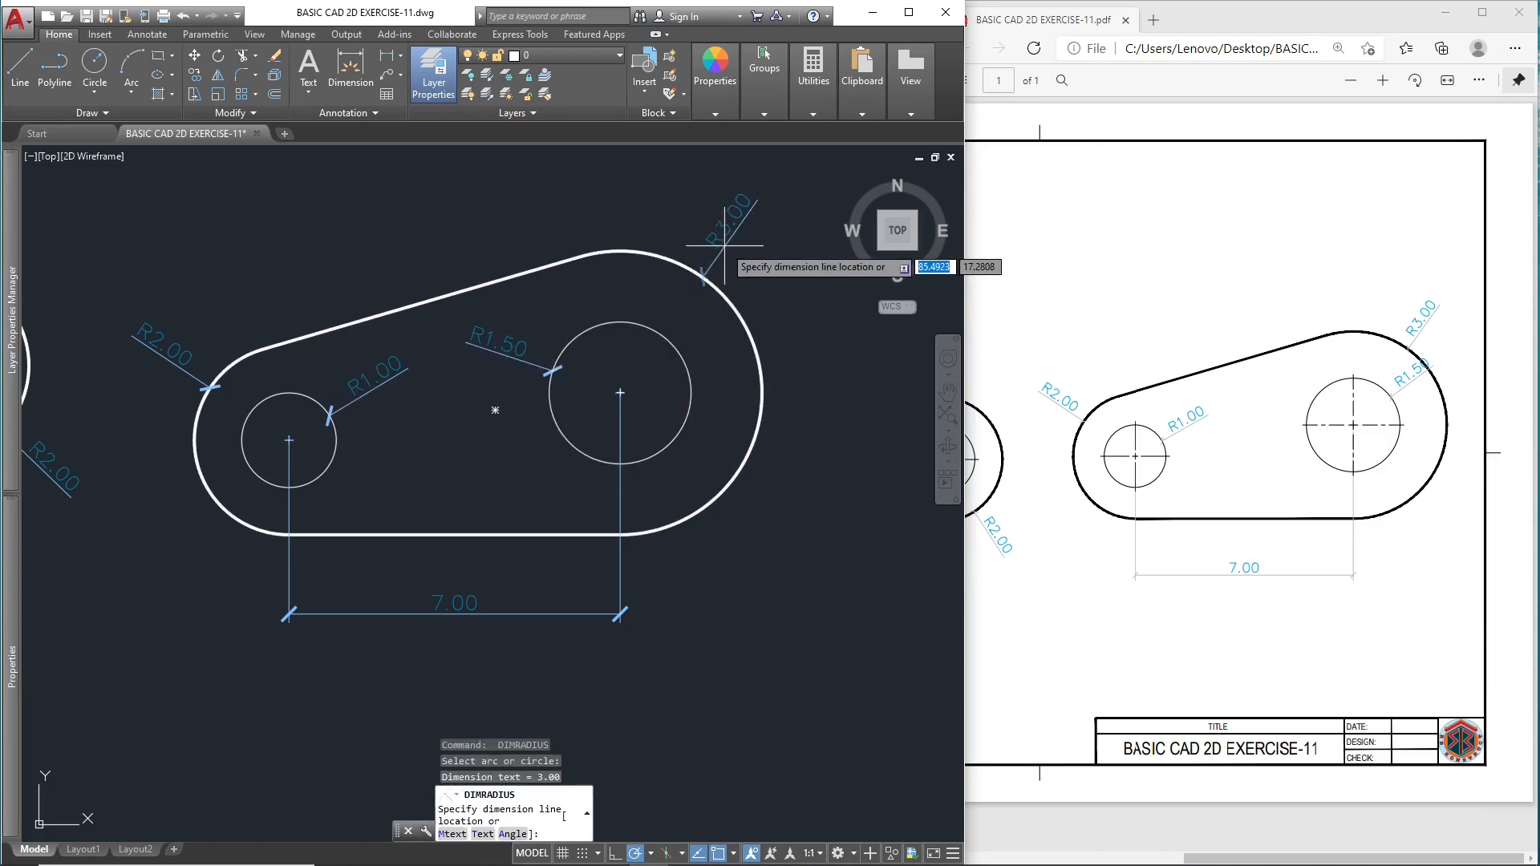
{"action": "left_click", "coordinate": [736, 251]}
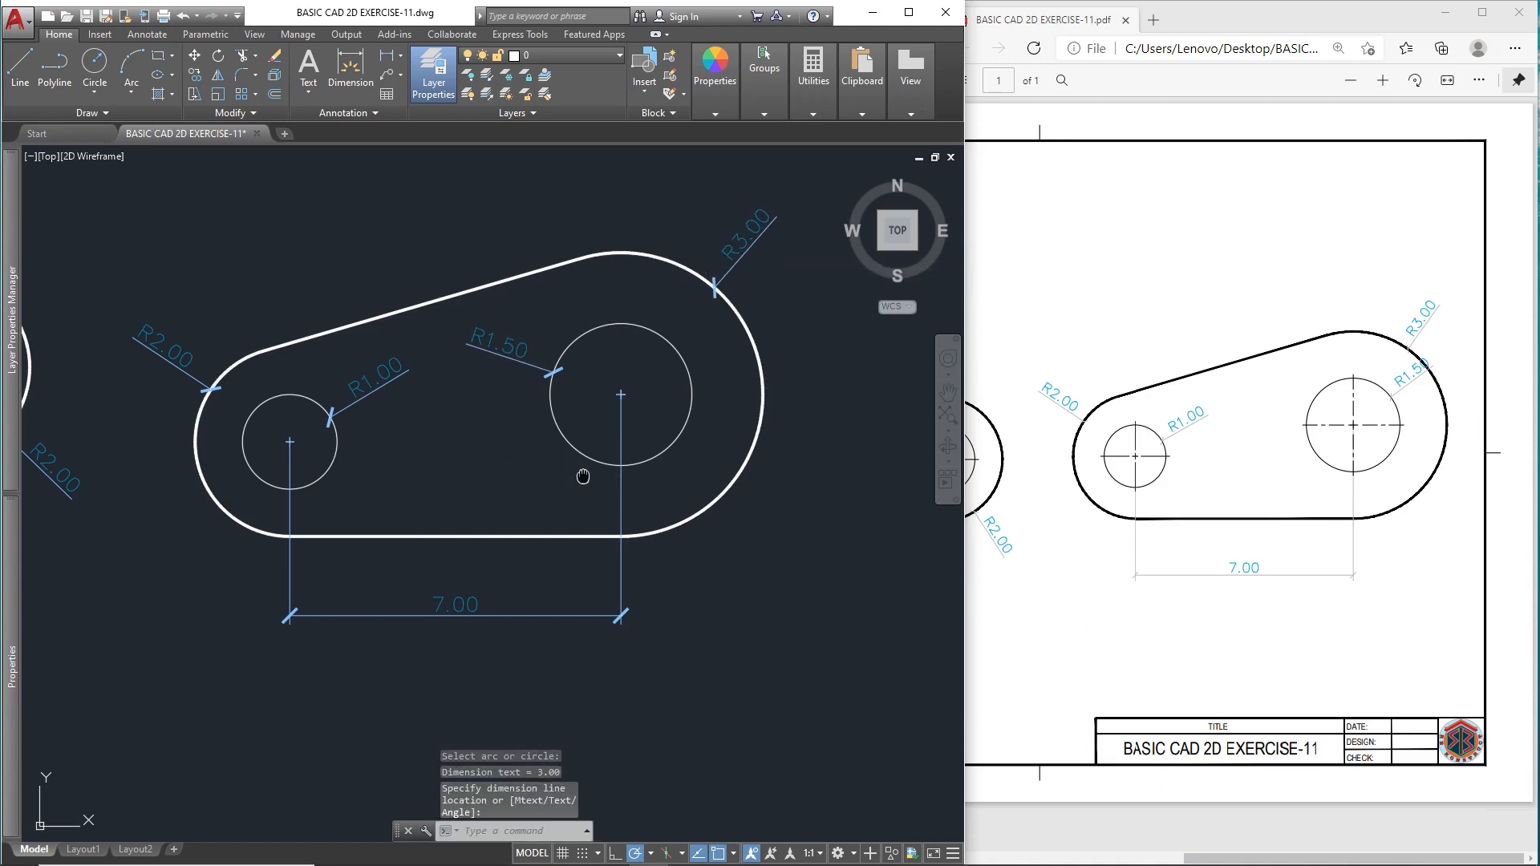
Step: Select all the new radius and linear dimensions with Select Similar and assign them to the DIMENSION layer
{"action": "middle_click_drag", "start_coordinate": [583, 472], "coordinate": [588, 451]}
{"action": "left_click", "coordinate": [522, 334]}
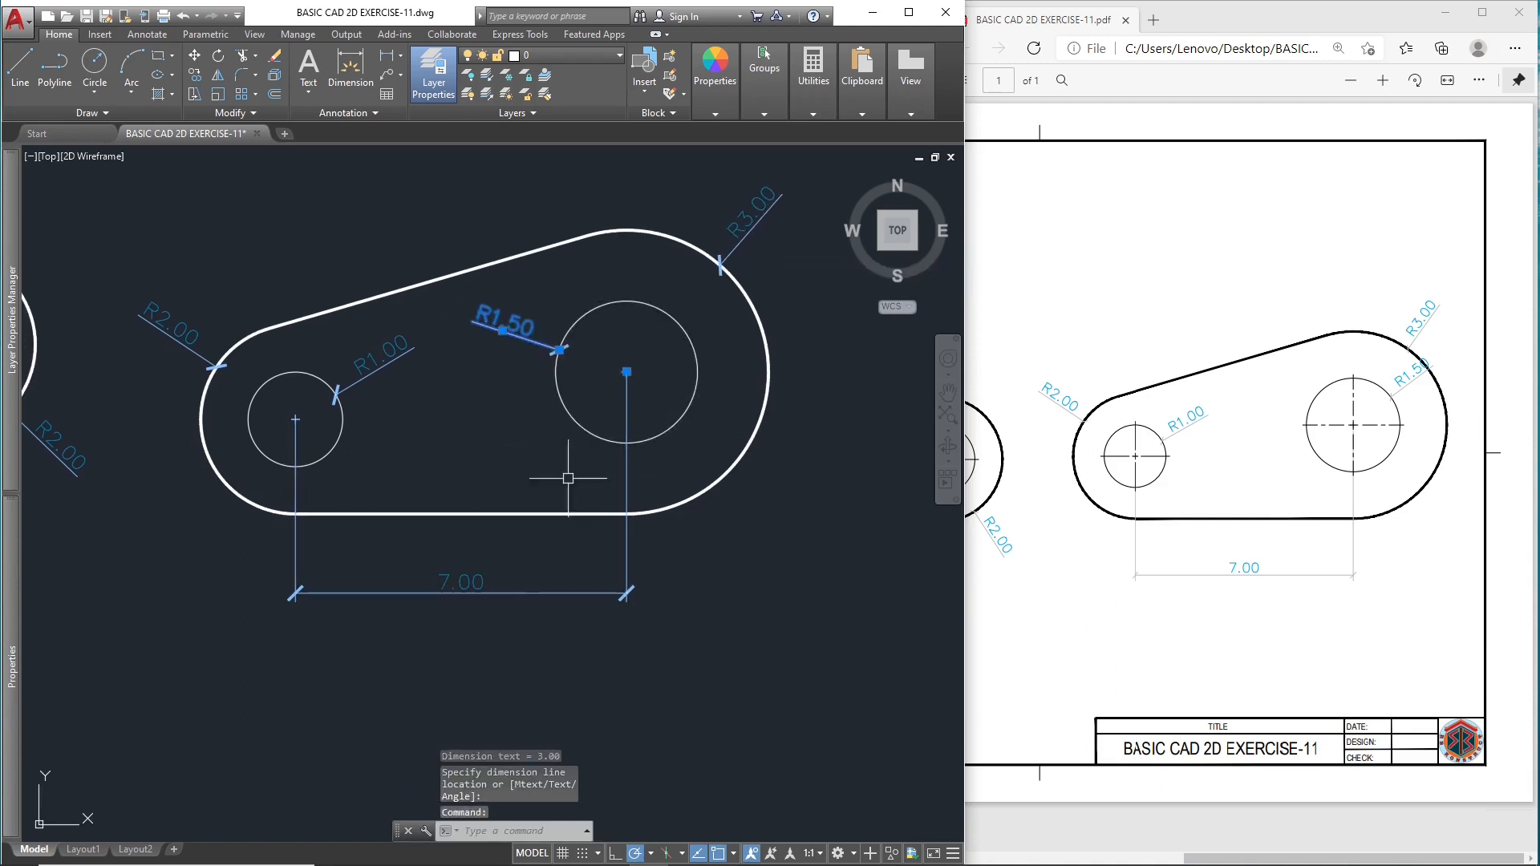
{"action": "left_click", "coordinate": [627, 517]}
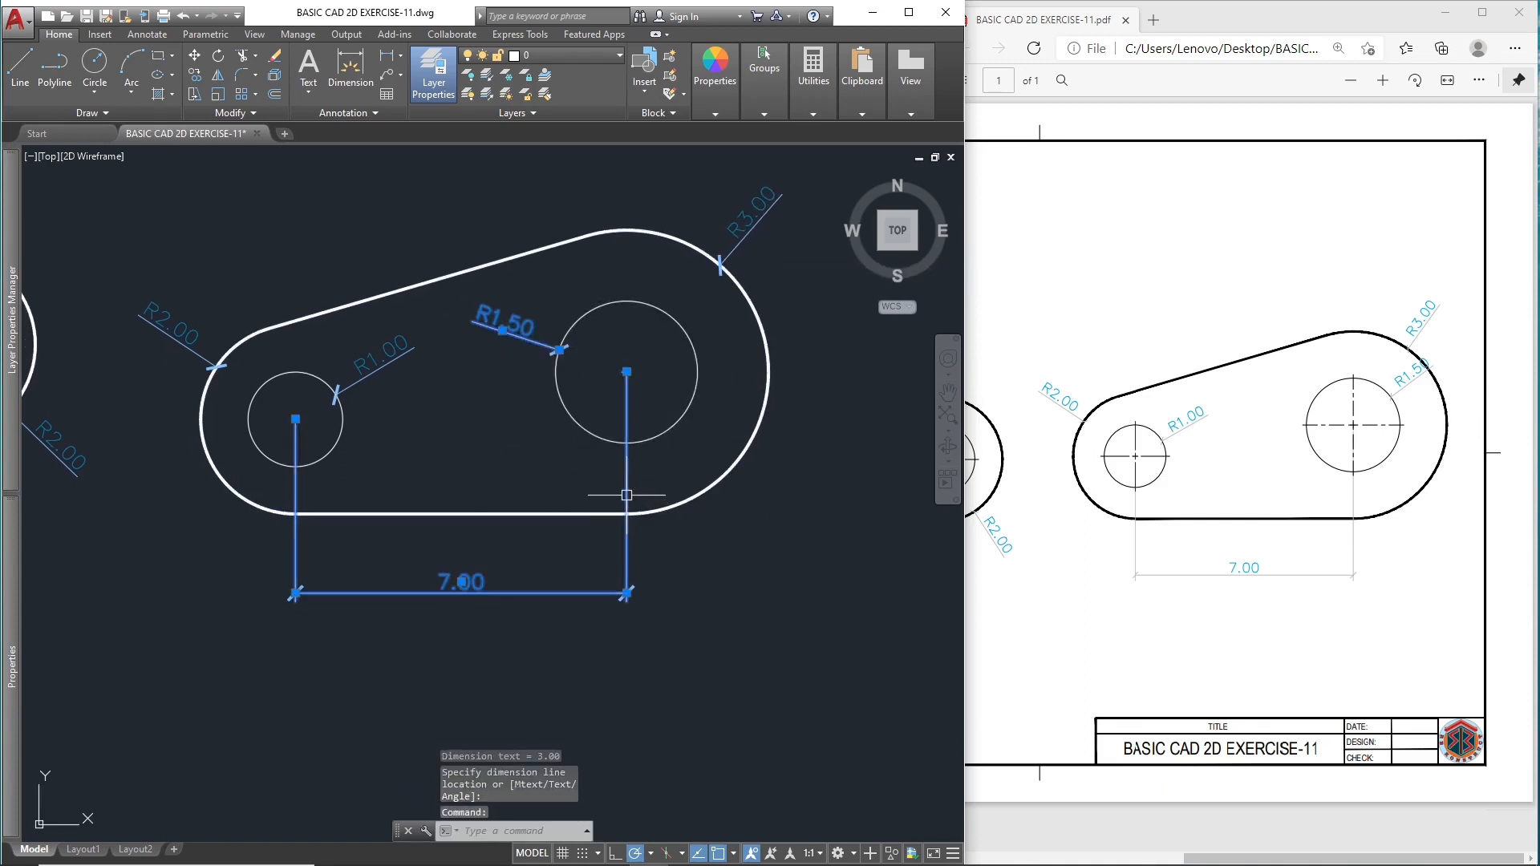
{"action": "right_click", "coordinate": [514, 384]}
{"action": "left_click", "coordinate": [565, 682]}
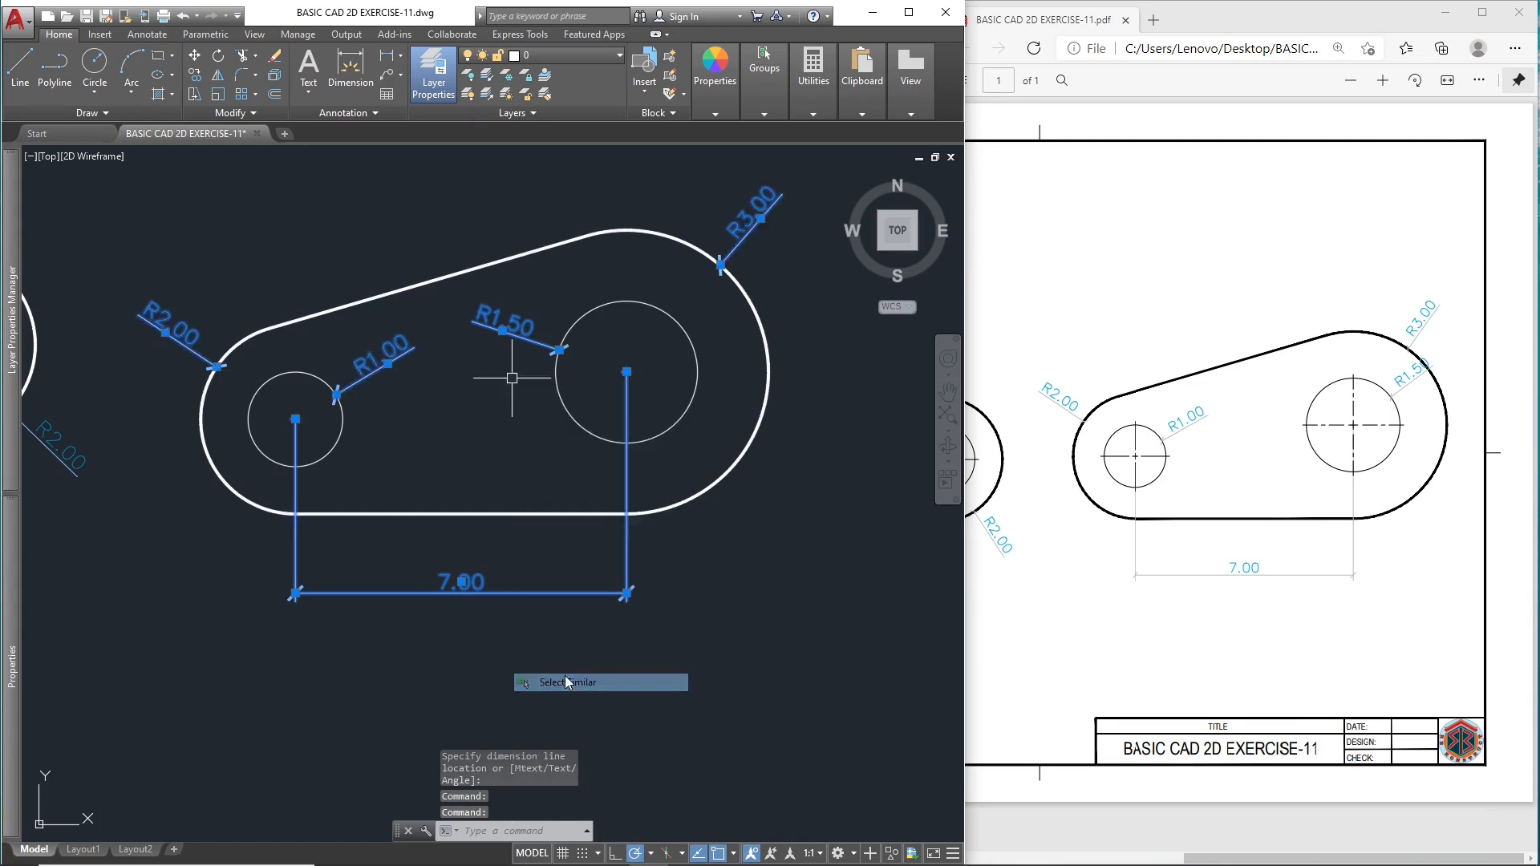
{"action": "left_click", "coordinate": [588, 56]}
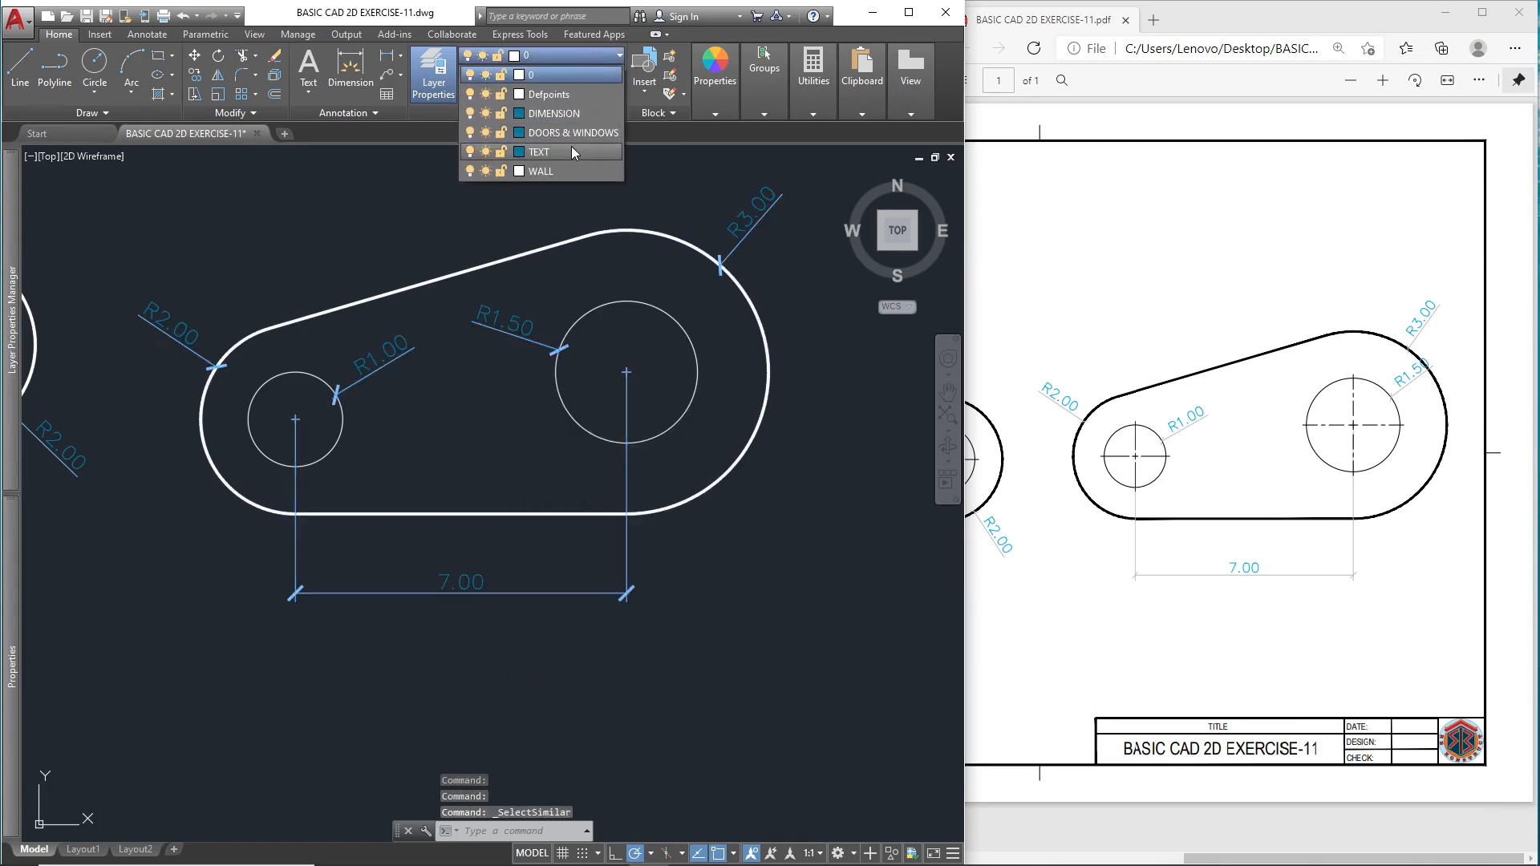
{"action": "left_click", "coordinate": [563, 119]}
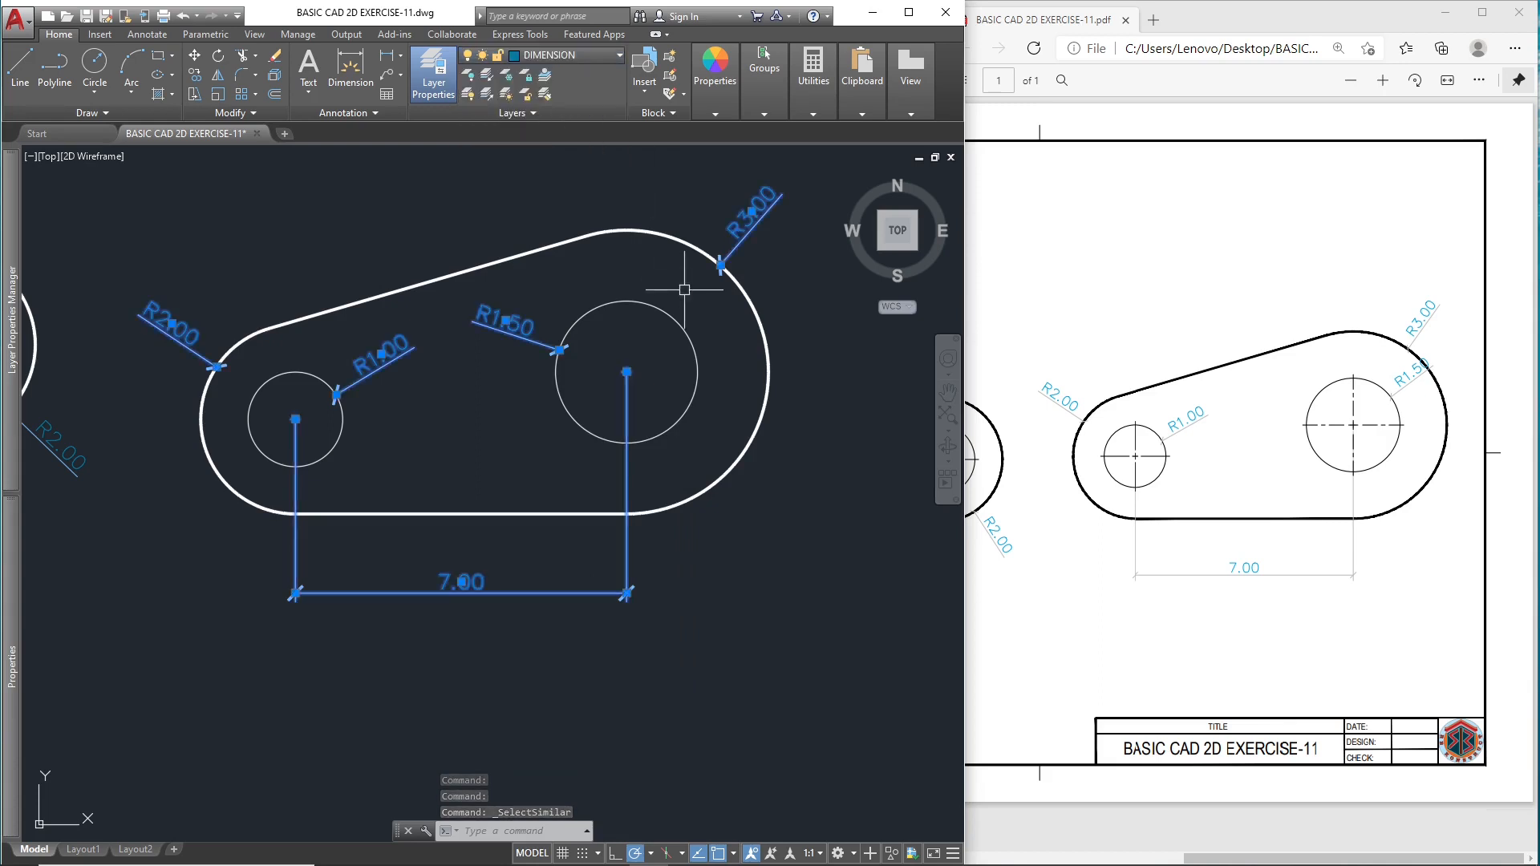
{"action": "key", "text": "Escape"}
Step: Assign both inner circles to the WALL layer
{"action": "left_click", "coordinate": [667, 311]}
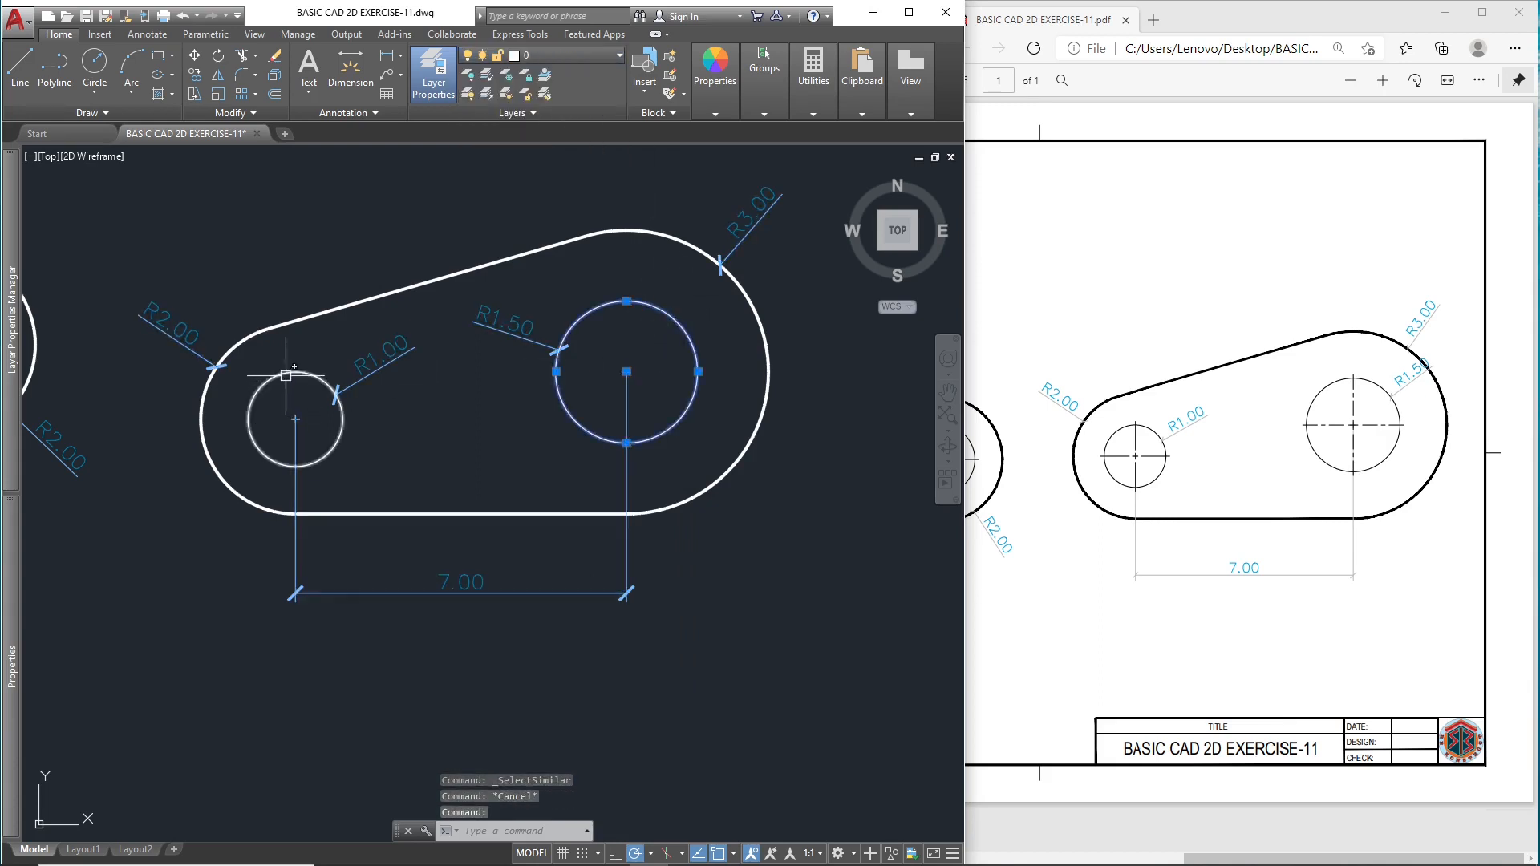
{"action": "left_click", "coordinate": [285, 374]}
{"action": "left_click", "coordinate": [584, 55]}
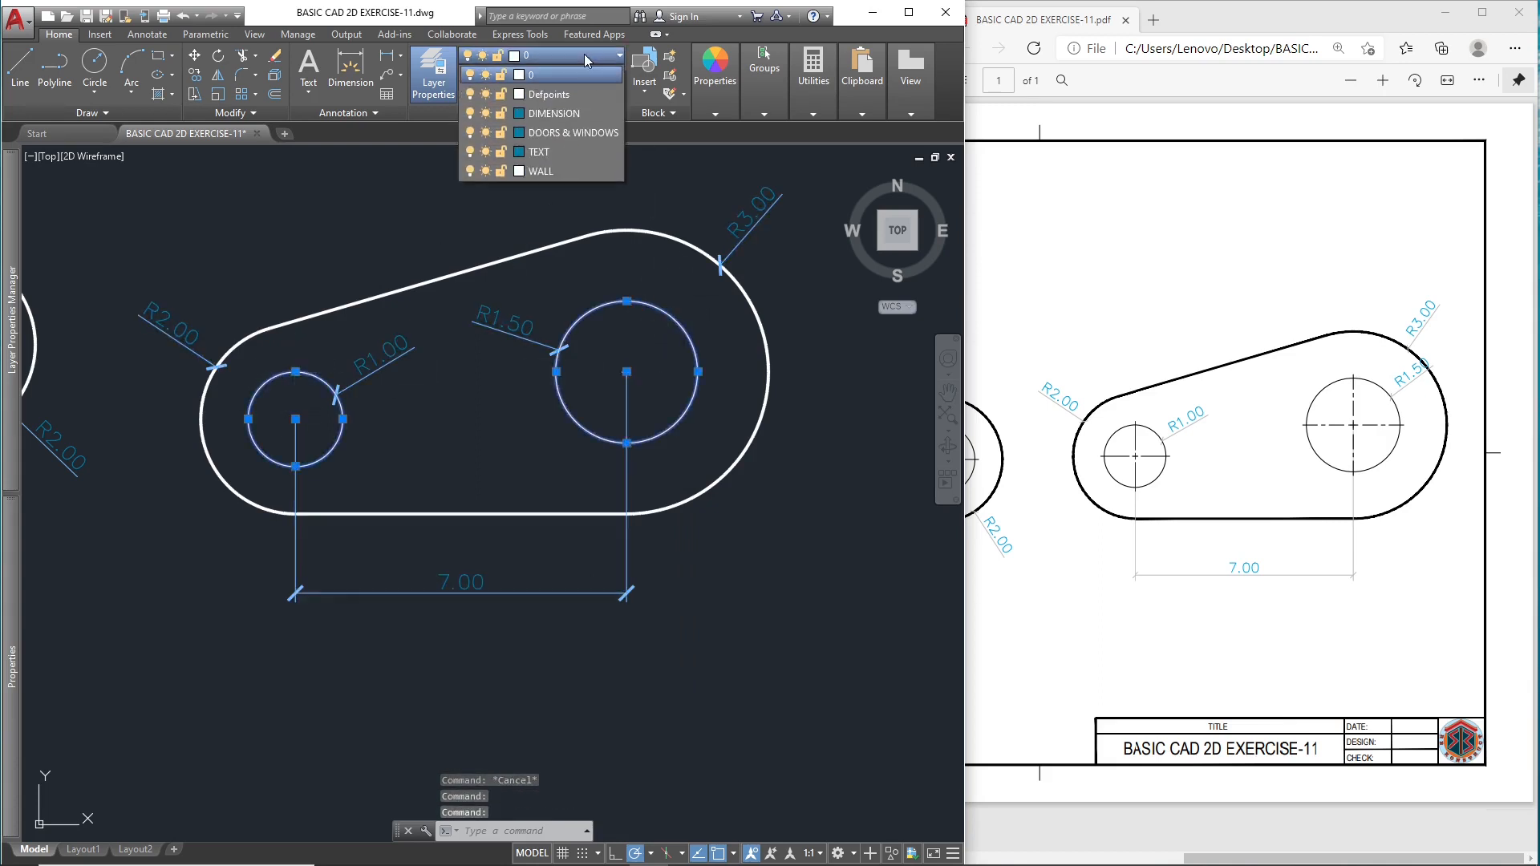
{"action": "left_click", "coordinate": [556, 172]}
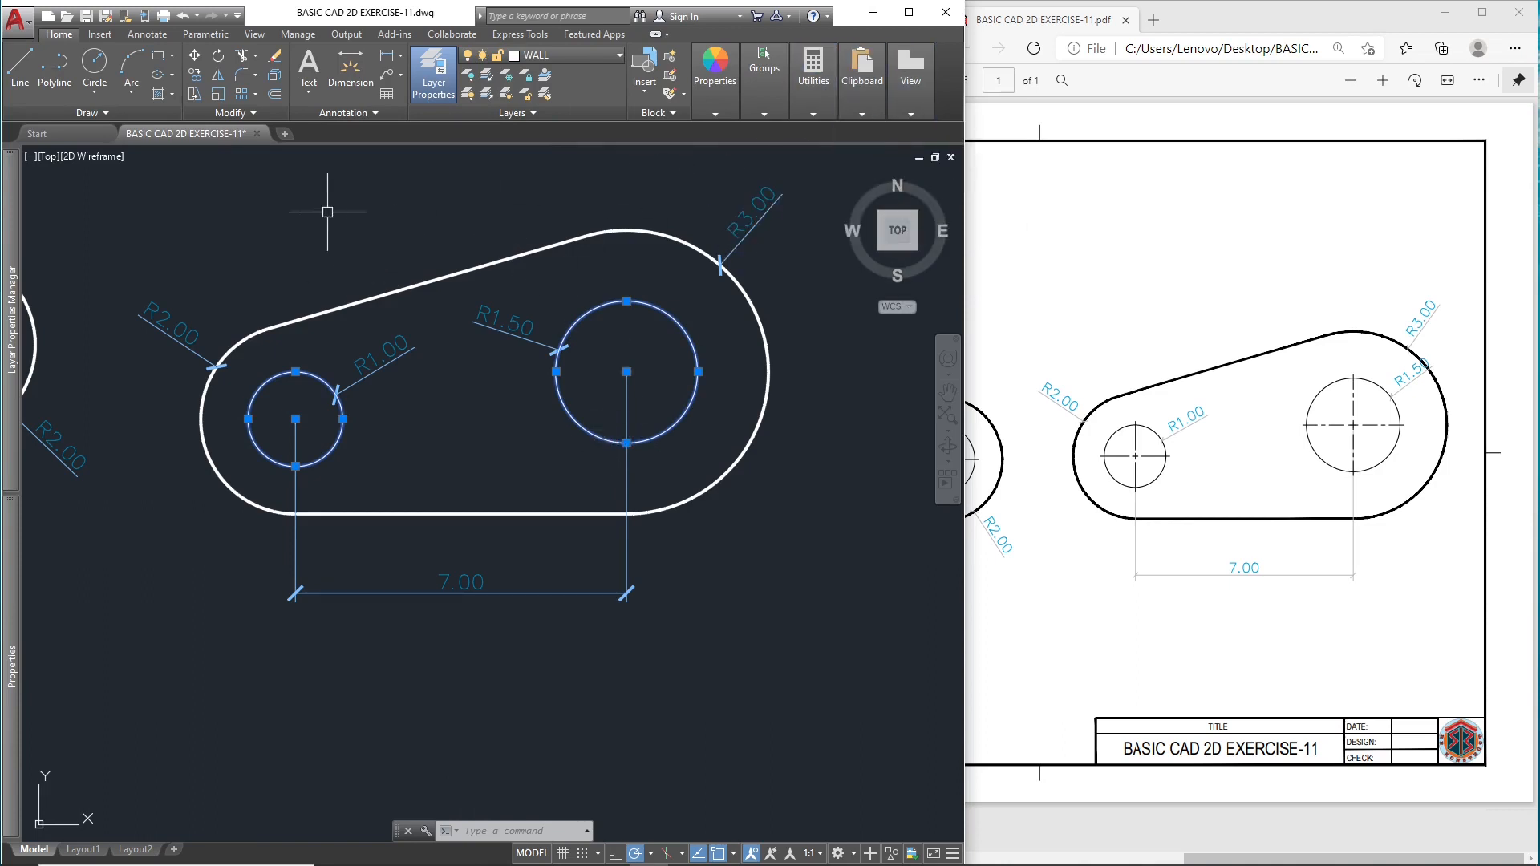
Step: Set the lineweight of both inner circles to 0.20 mm
{"action": "mouse_move", "coordinate": [10, 680]}
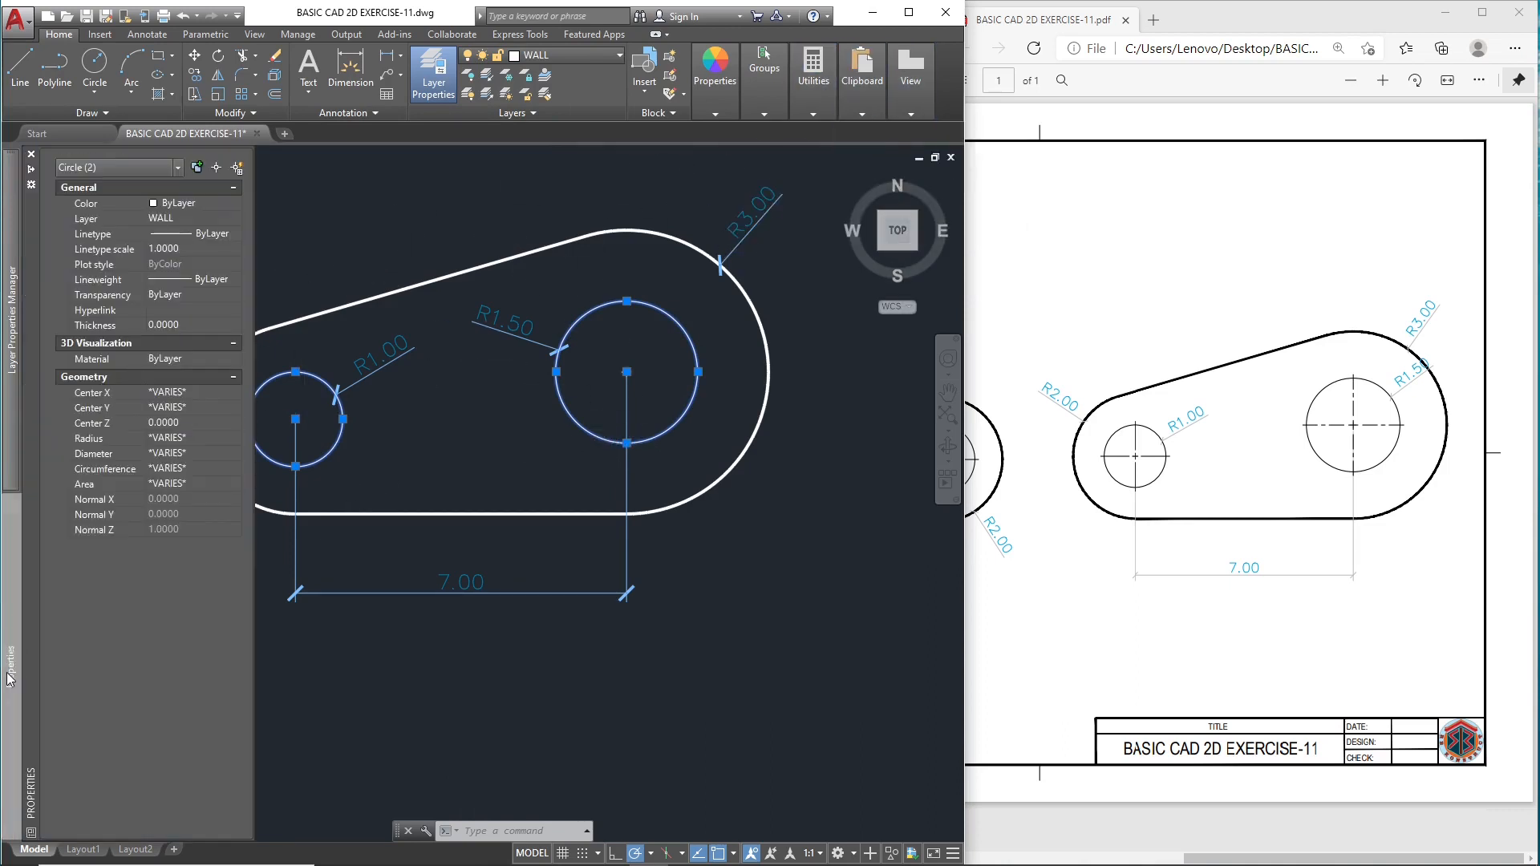
{"action": "left_click", "coordinate": [234, 280]}
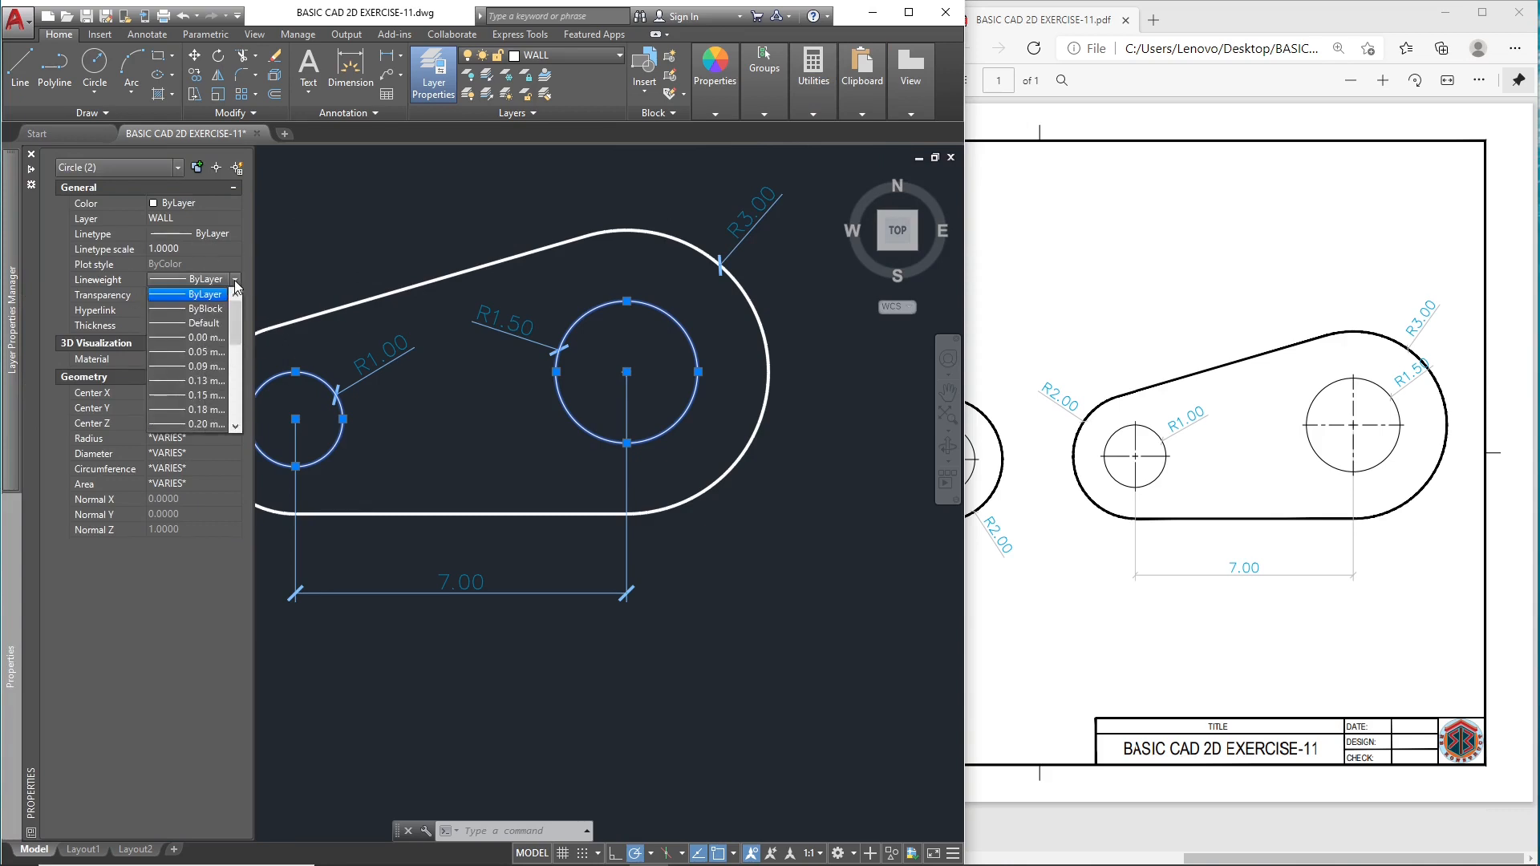
{"action": "scroll", "coordinate": [220, 370], "scroll_direction": "down", "scroll_amount": 1}
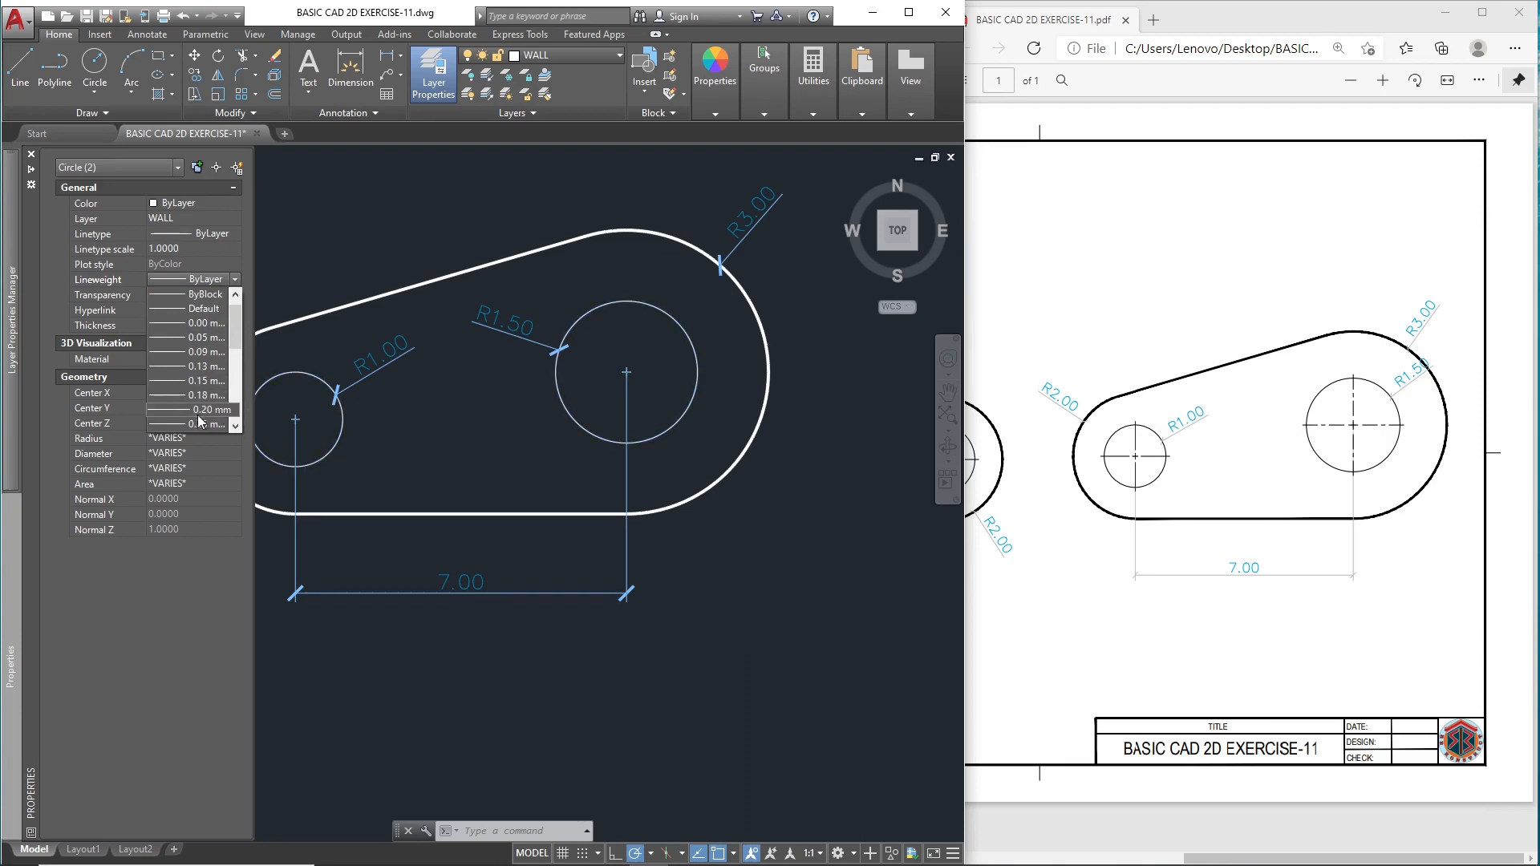
{"action": "left_click", "coordinate": [201, 411]}
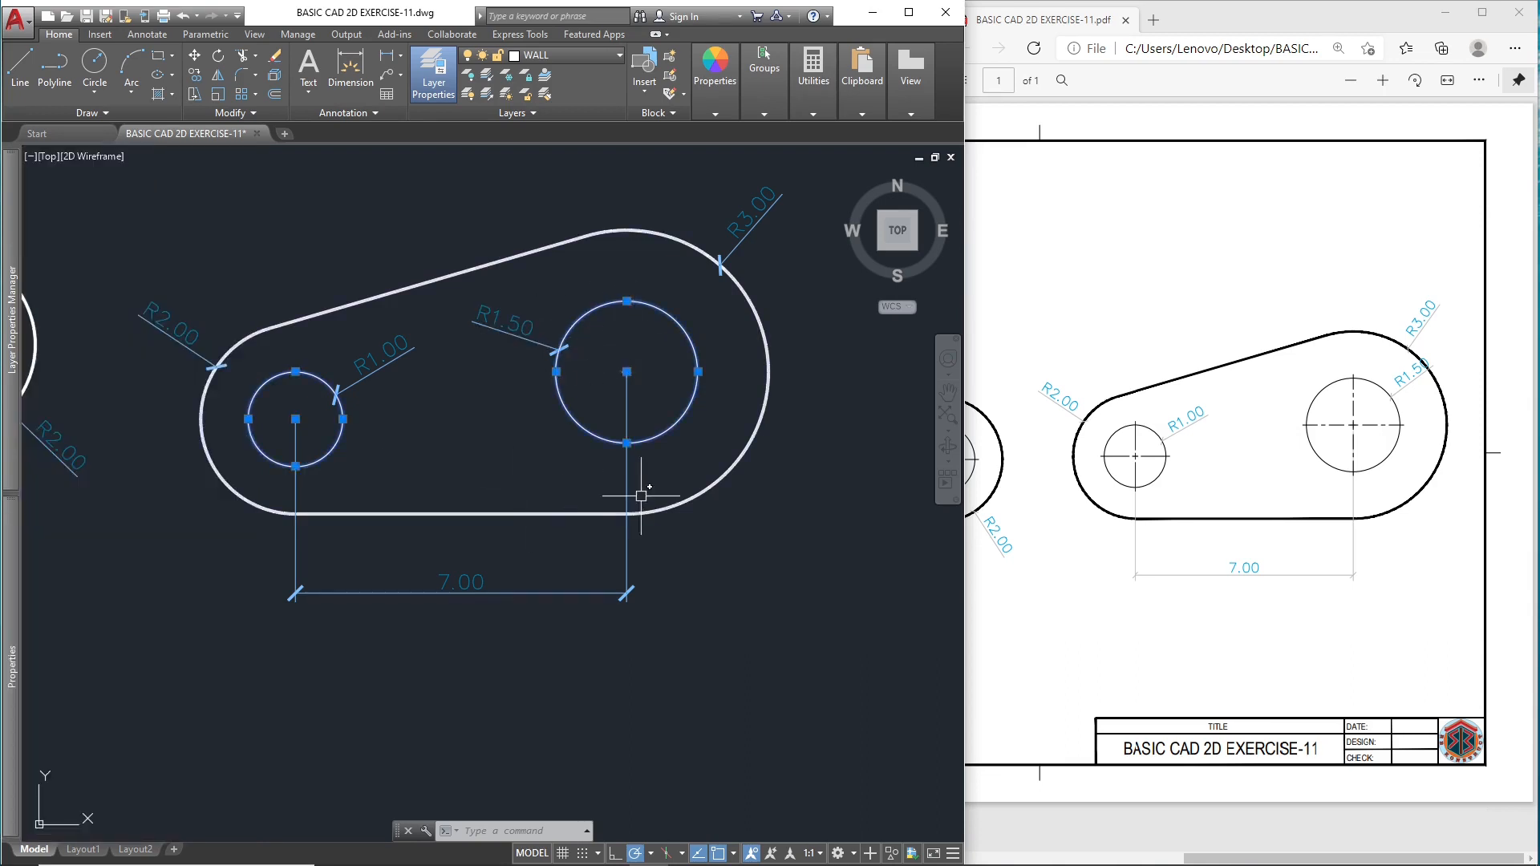
{"action": "key", "text": "Escape"}
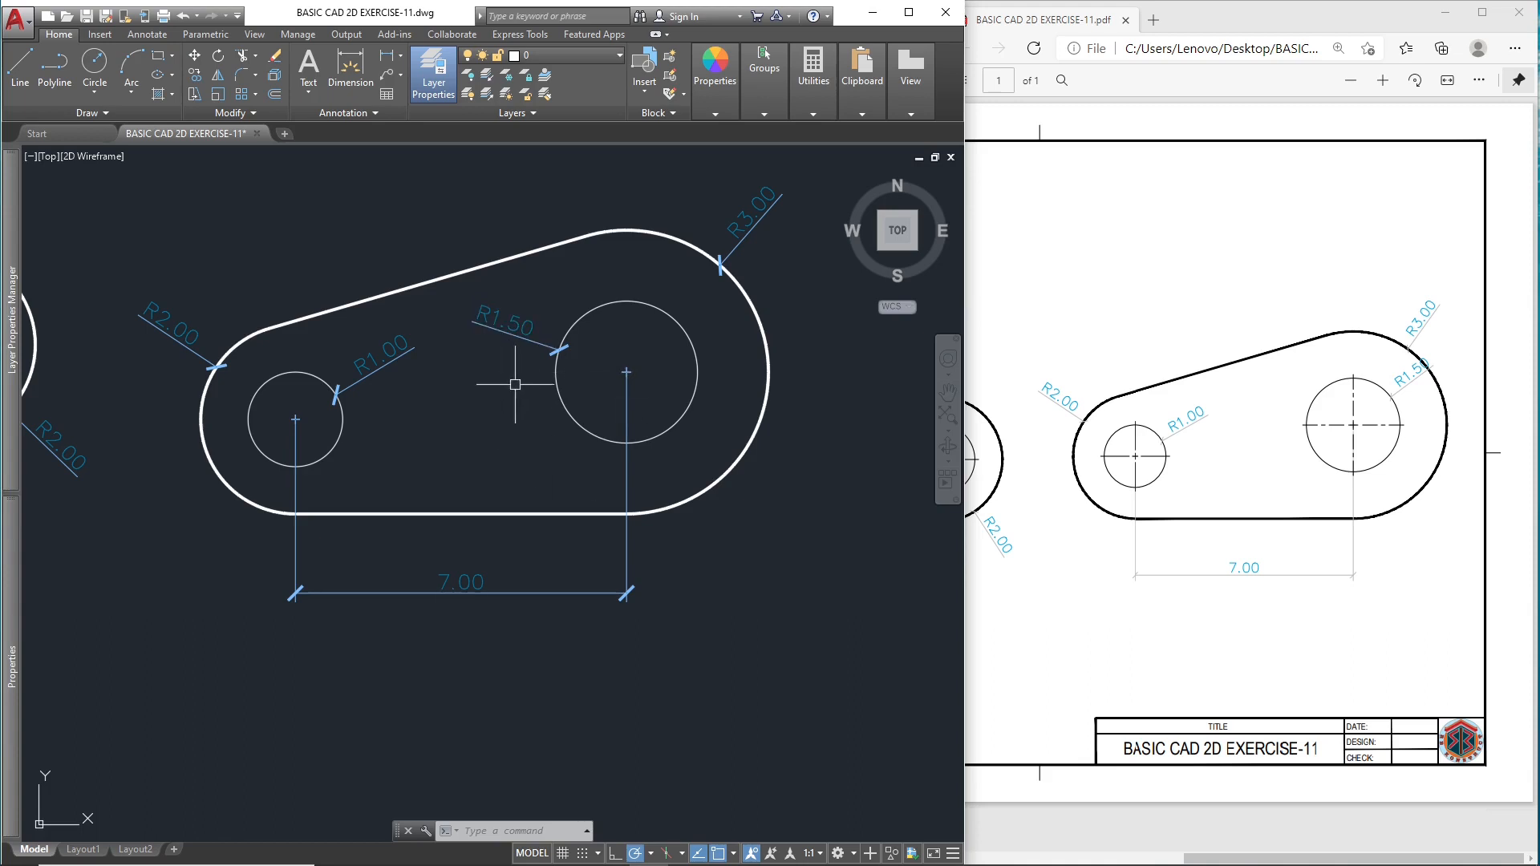
Step: Set the lineweight of the tapered link's two inner circles to 0.30 mm
{"action": "left_click", "coordinate": [576, 423]}
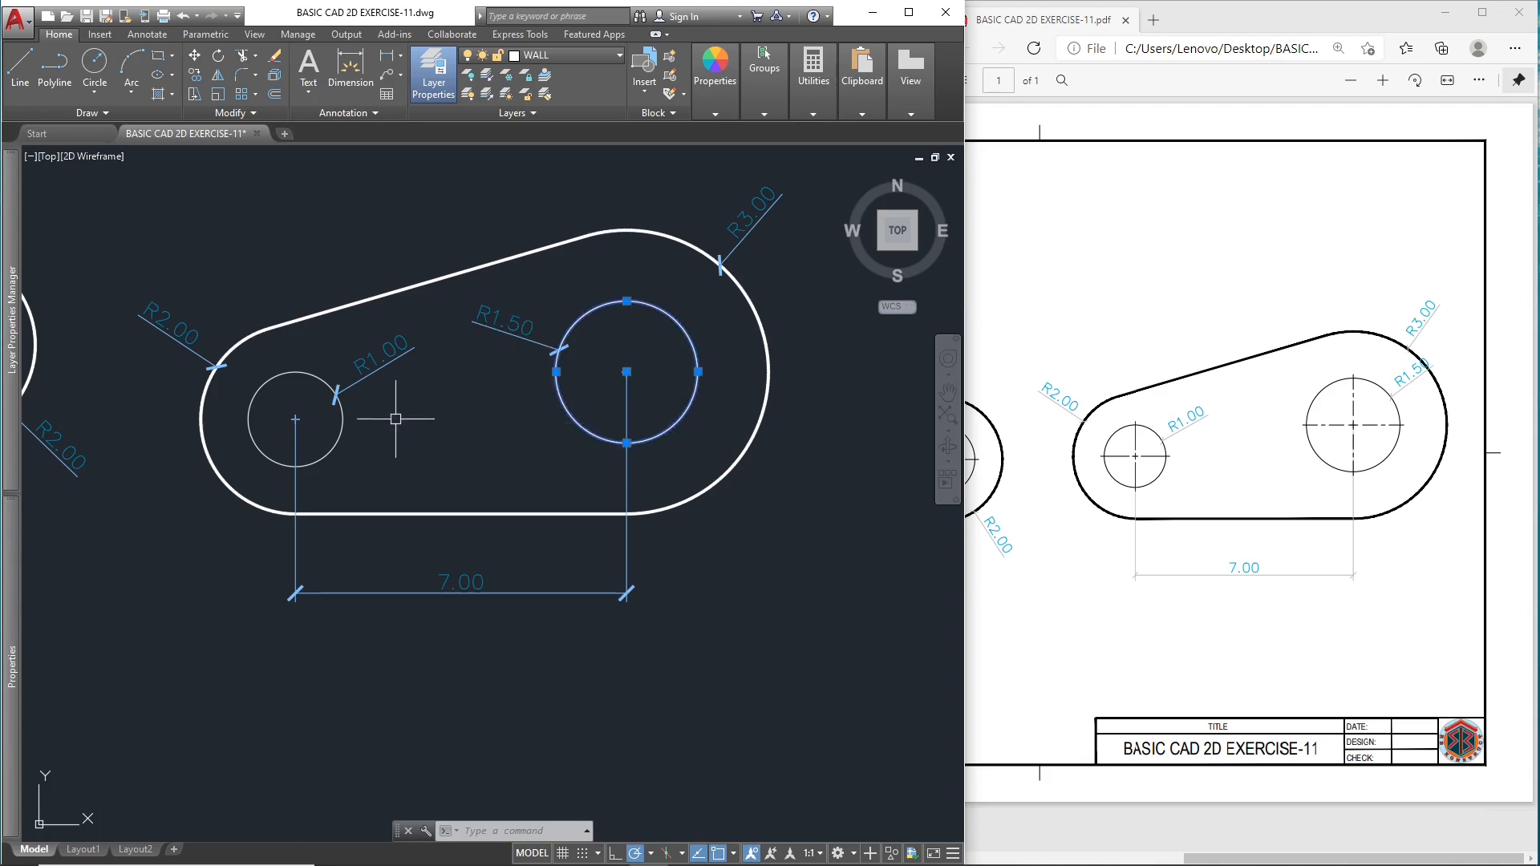
{"action": "left_click", "coordinate": [341, 419]}
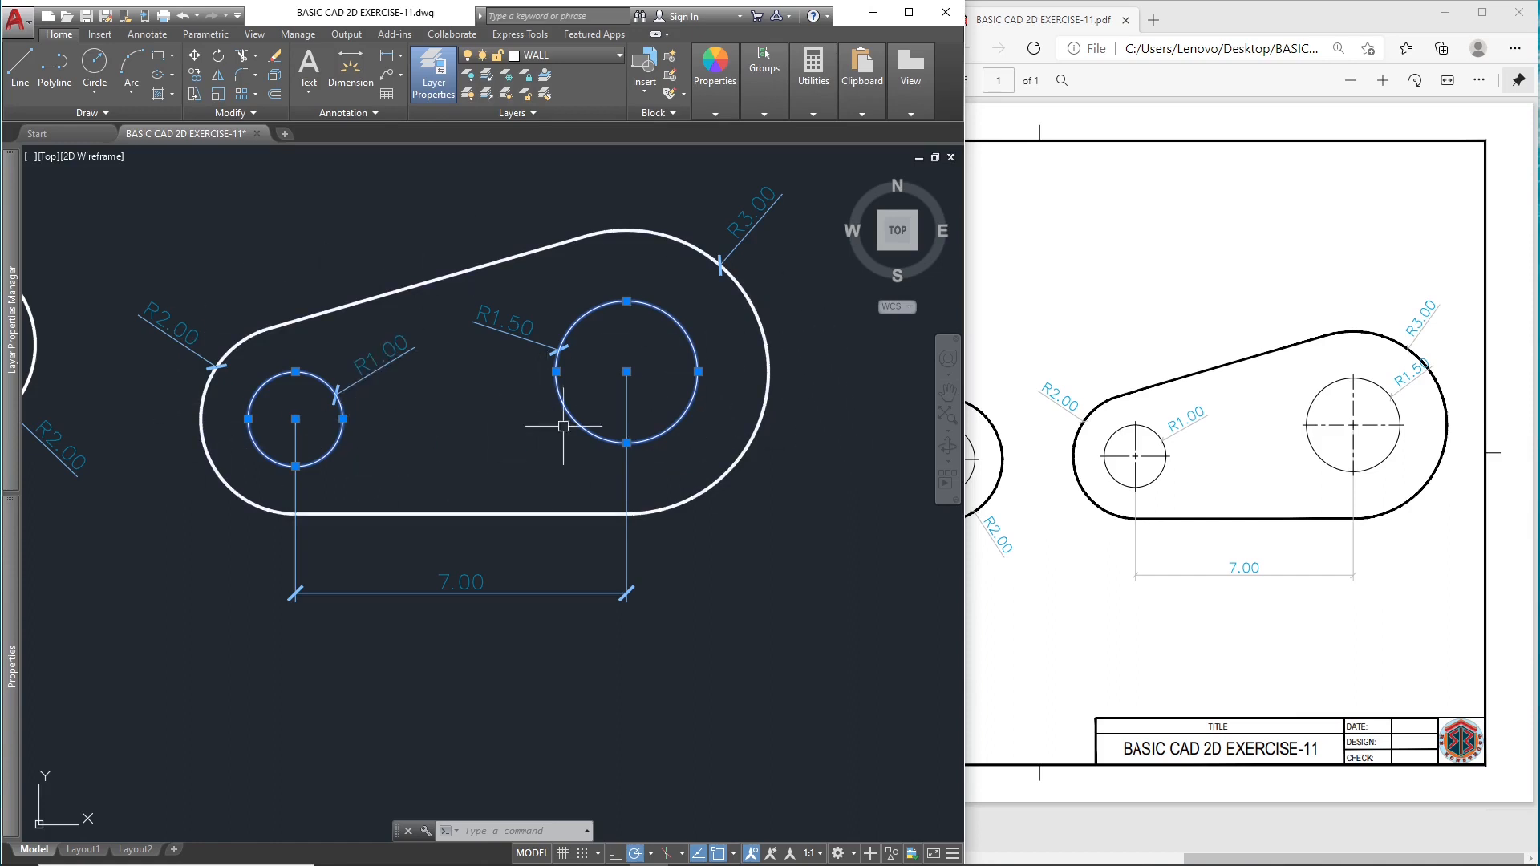
{"action": "mouse_move", "coordinate": [14, 602]}
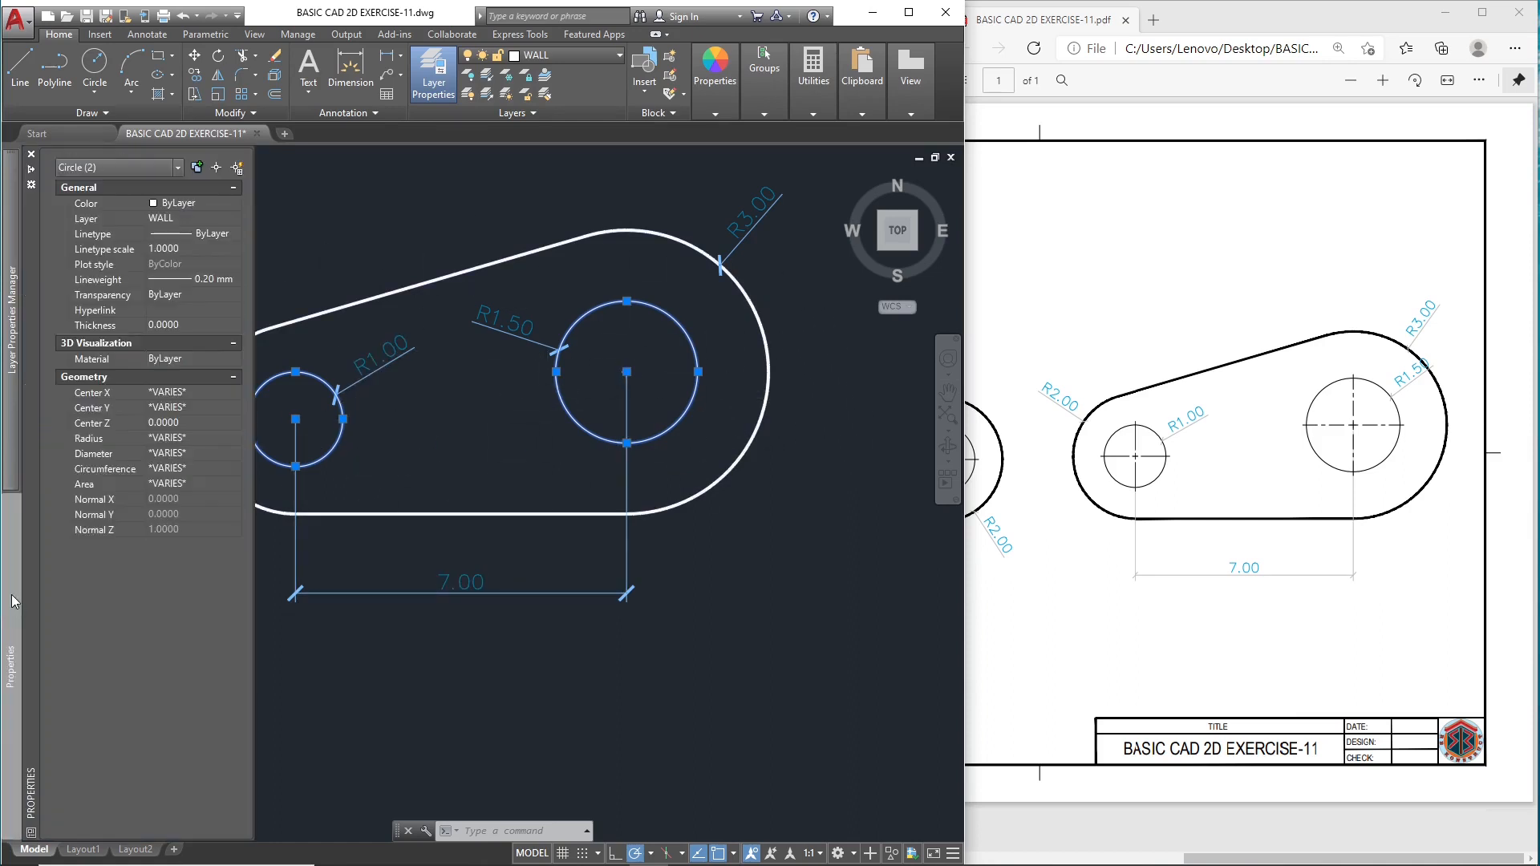
{"action": "left_click", "coordinate": [233, 278]}
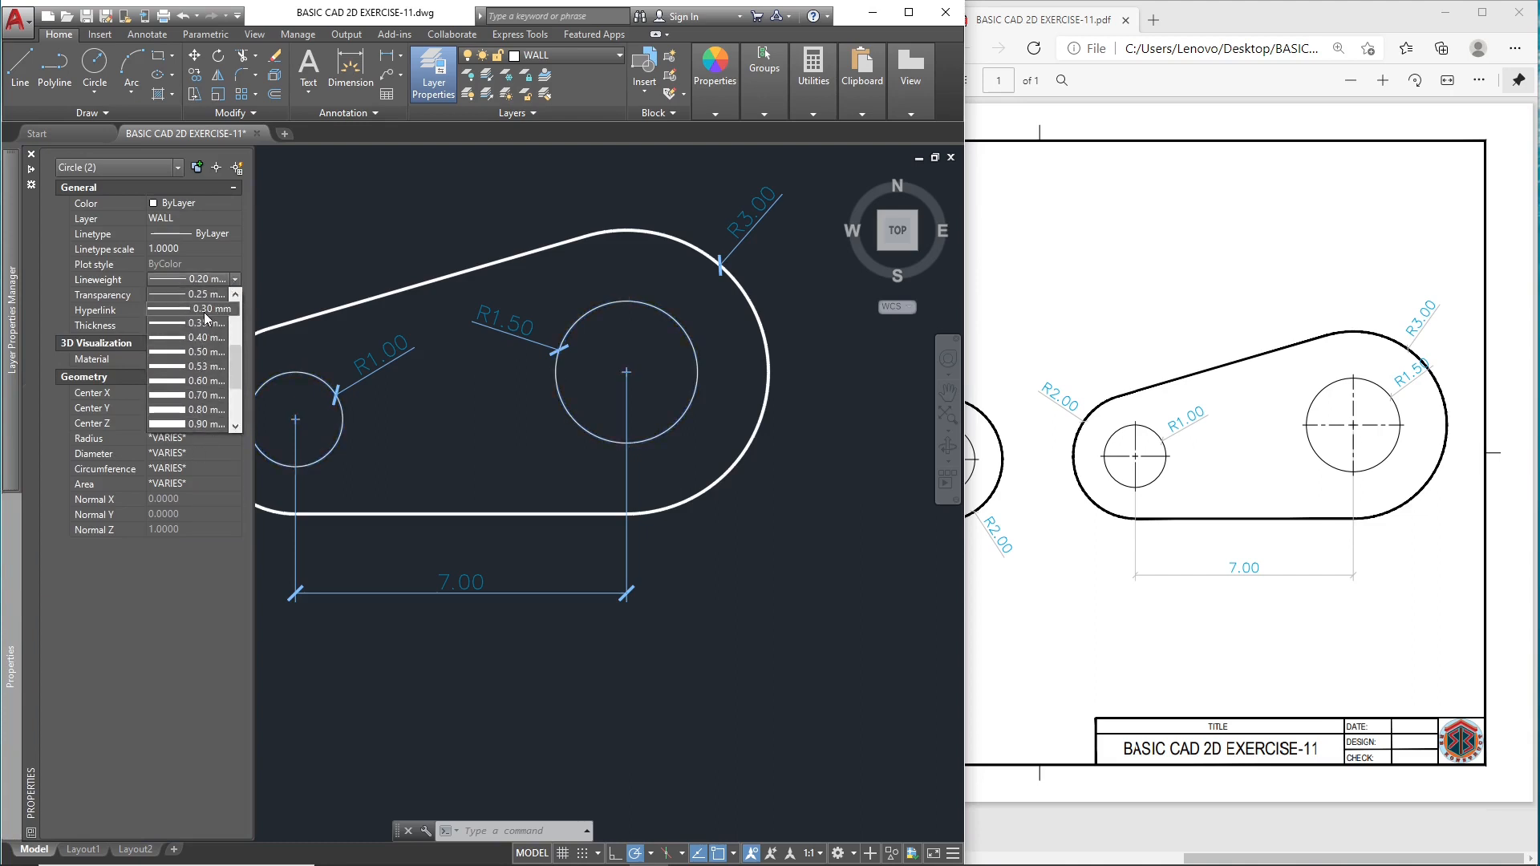
{"action": "left_click", "coordinate": [204, 311]}
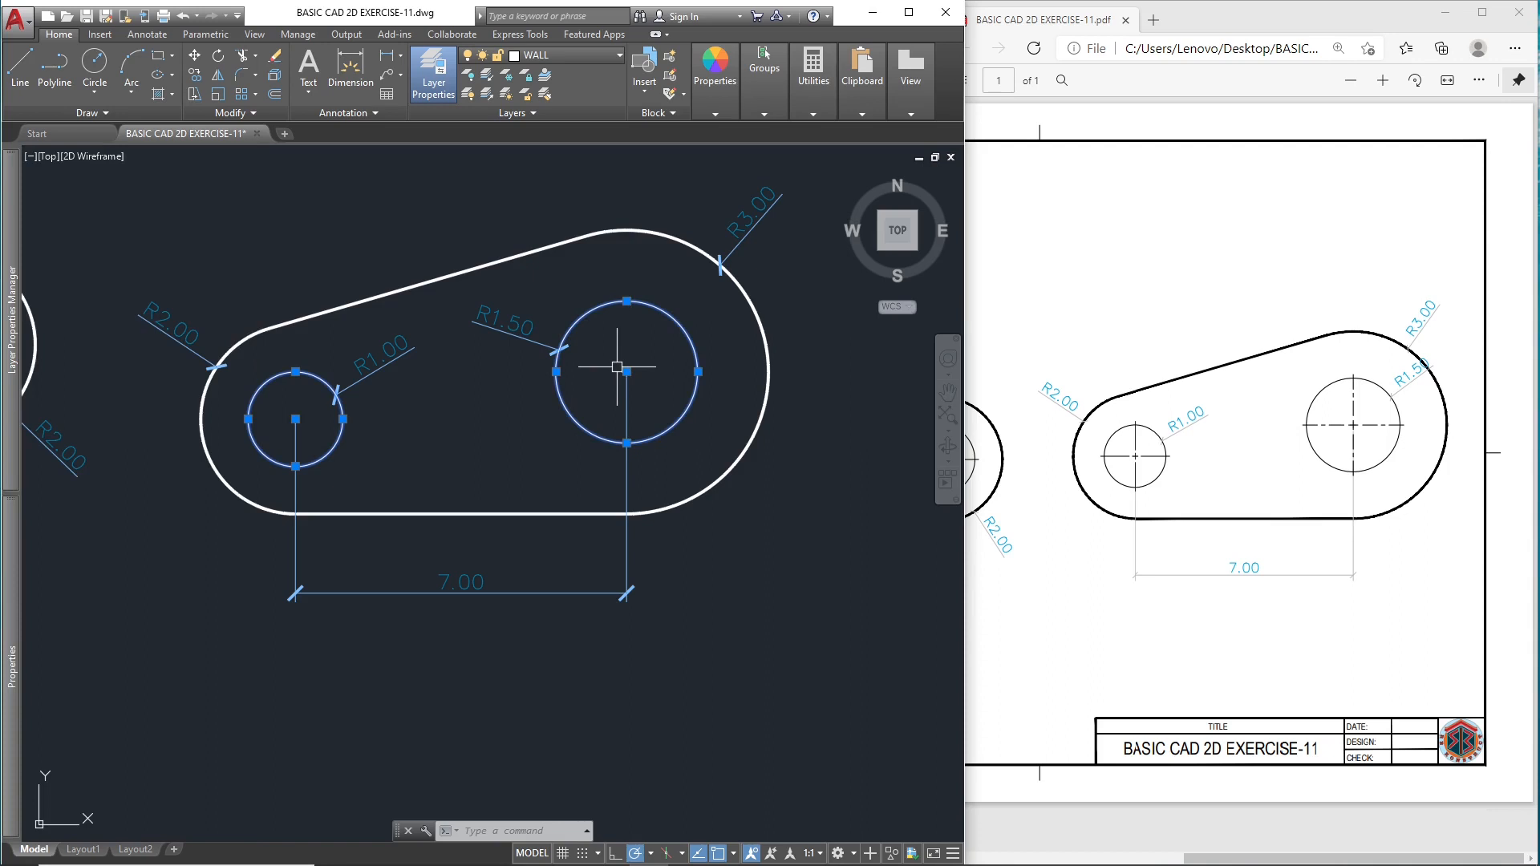
{"action": "key", "text": "Escape"}
Step: Add center marks to the large and small inner circles of the tapered link
{"action": "mouse_move", "coordinate": [468, 408]}
{"action": "middle_mouse_down"}
{"action": "mouse_move", "coordinate": [475, 431]}
{"action": "mouse_move", "coordinate": [455, 437]}
{"action": "middle_mouse_up"}
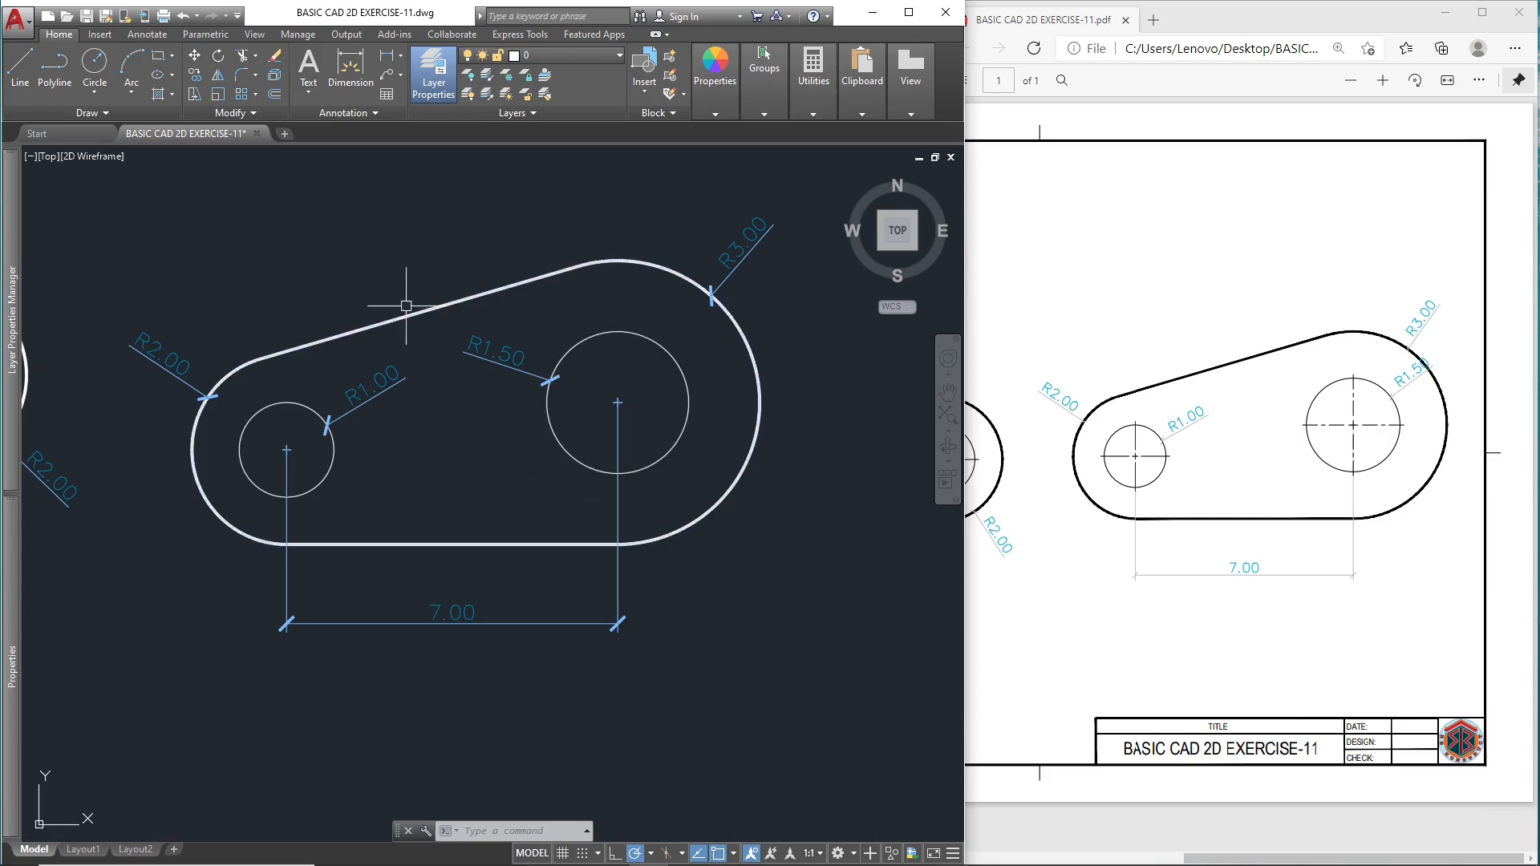
{"action": "middle_click_drag", "start_coordinate": [439, 505], "coordinate": [440, 509]}
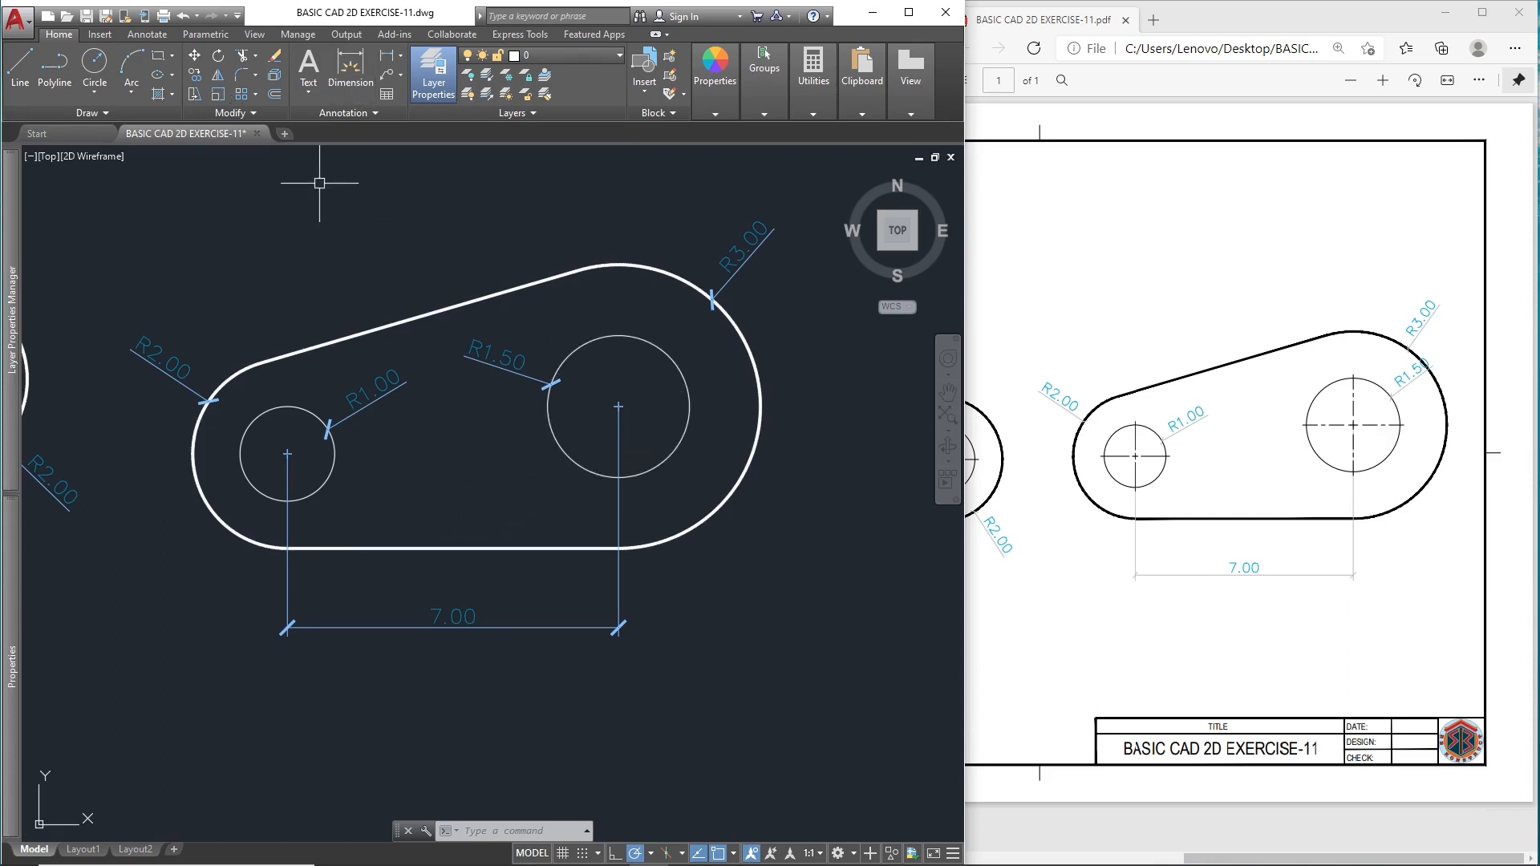
{"action": "left_click", "coordinate": [147, 36]}
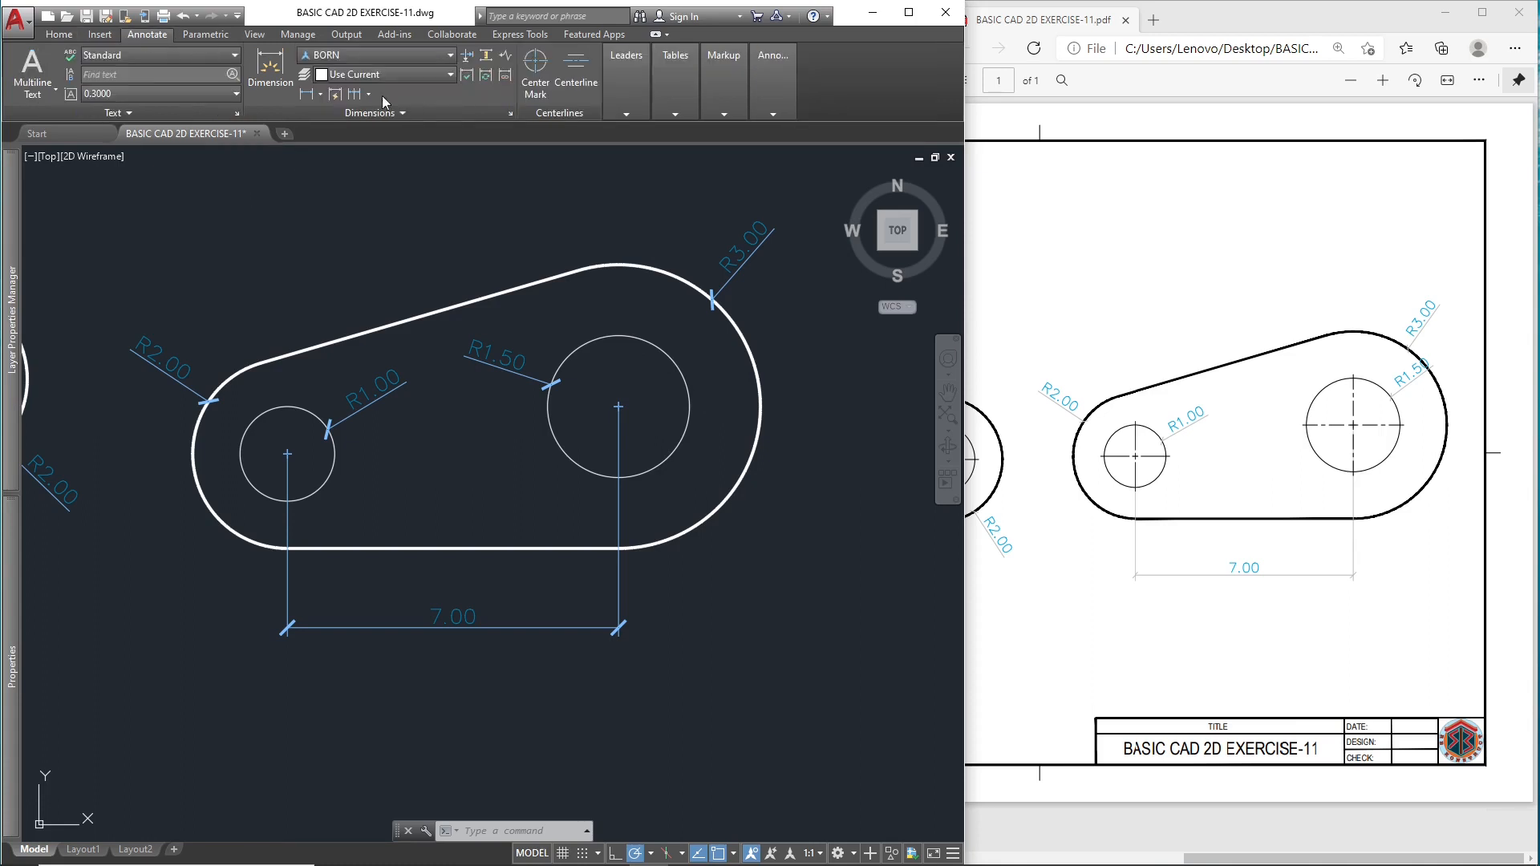
{"action": "left_click", "coordinate": [540, 69]}
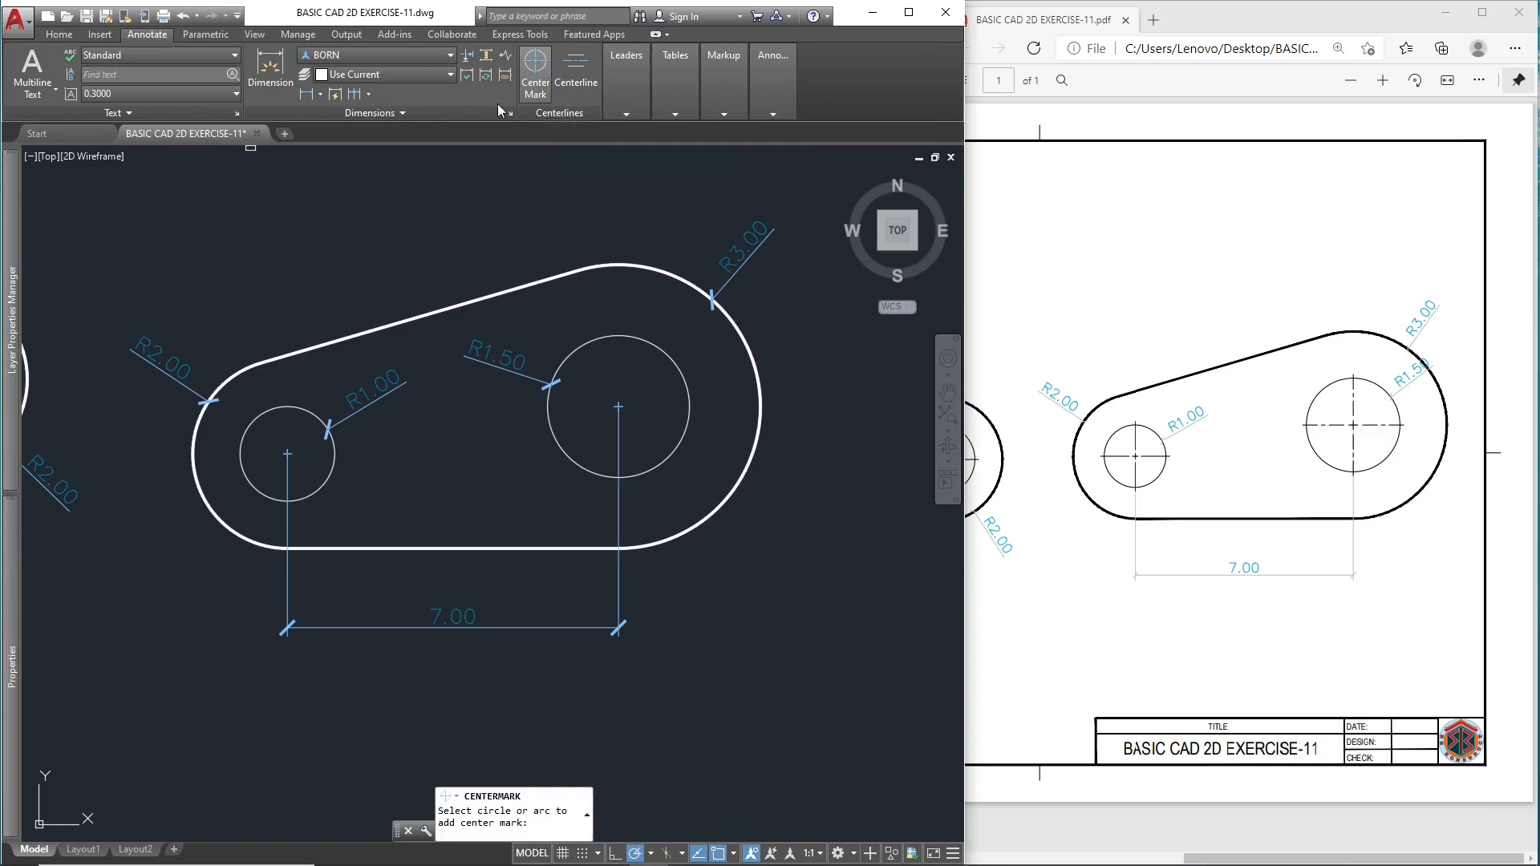
{"action": "left_click", "coordinate": [675, 361]}
{"action": "left_click", "coordinate": [239, 448]}
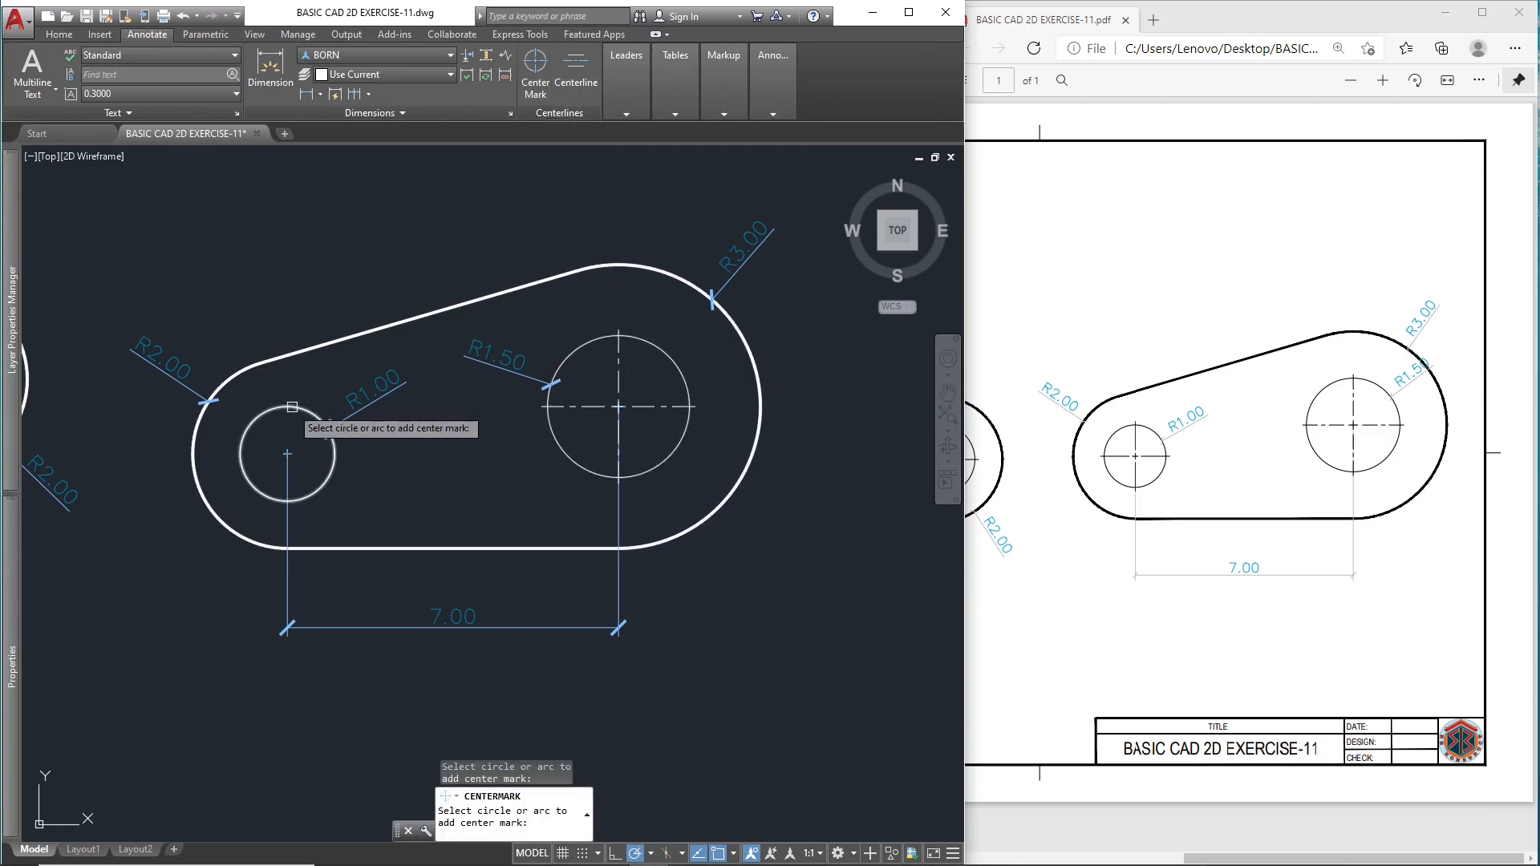
{"action": "key", "text": "Return"}
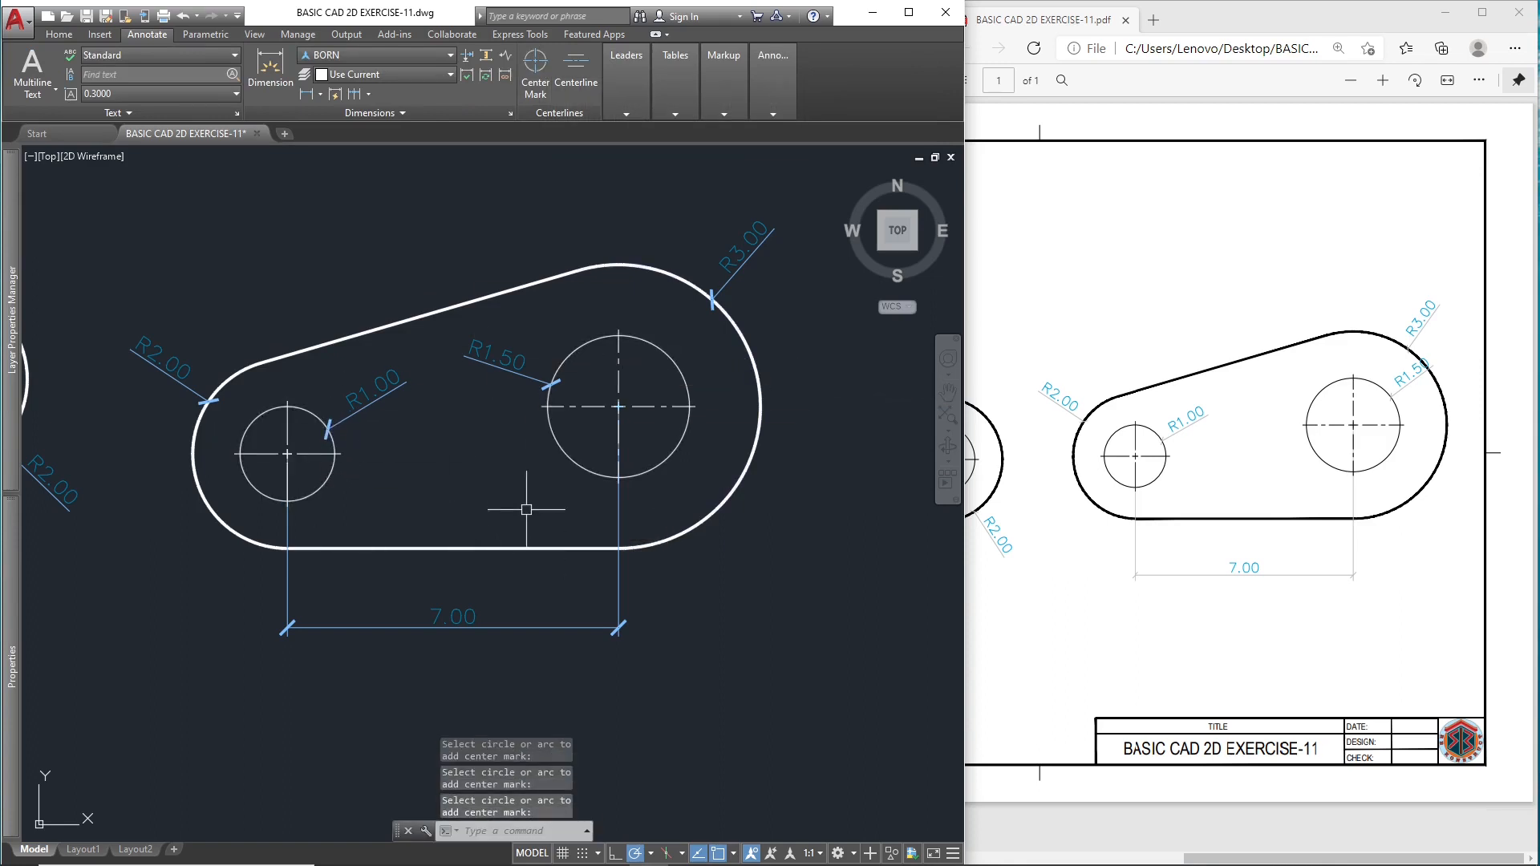
Step: Move the whole tapered link, with its dimensions and center marks, straight up about 1.19 units
{"action": "scroll", "coordinate": [526, 509], "scroll_direction": "down", "scroll_amount": 2}
{"action": "middle_click_drag", "start_coordinate": [527, 517], "coordinate": [637, 512]}
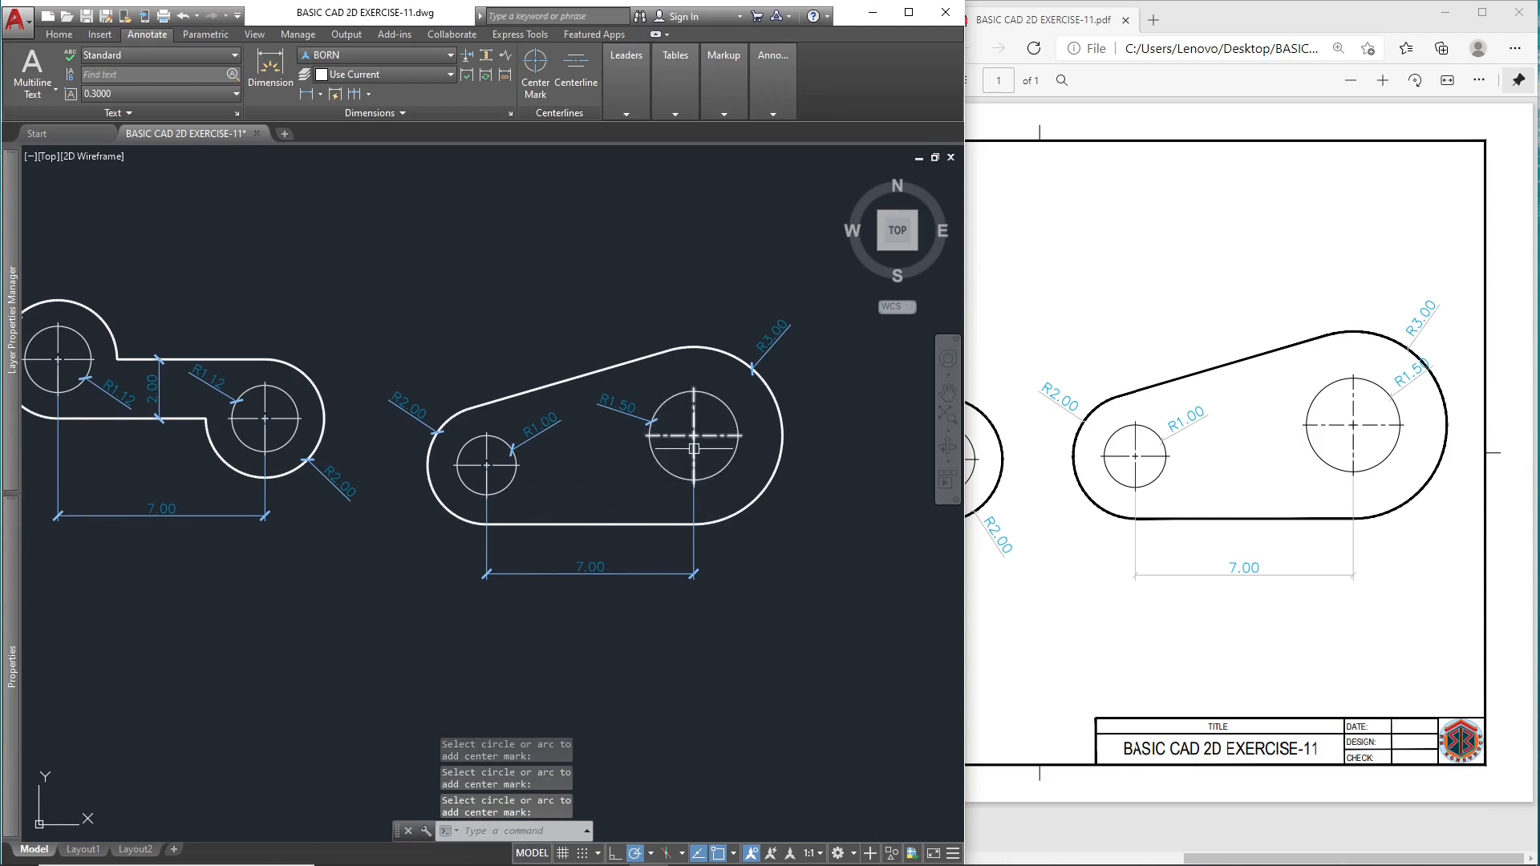
{"action": "type", "text": "m"}
{"action": "key", "text": "Return"}
{"action": "left_click", "coordinate": [823, 303]}
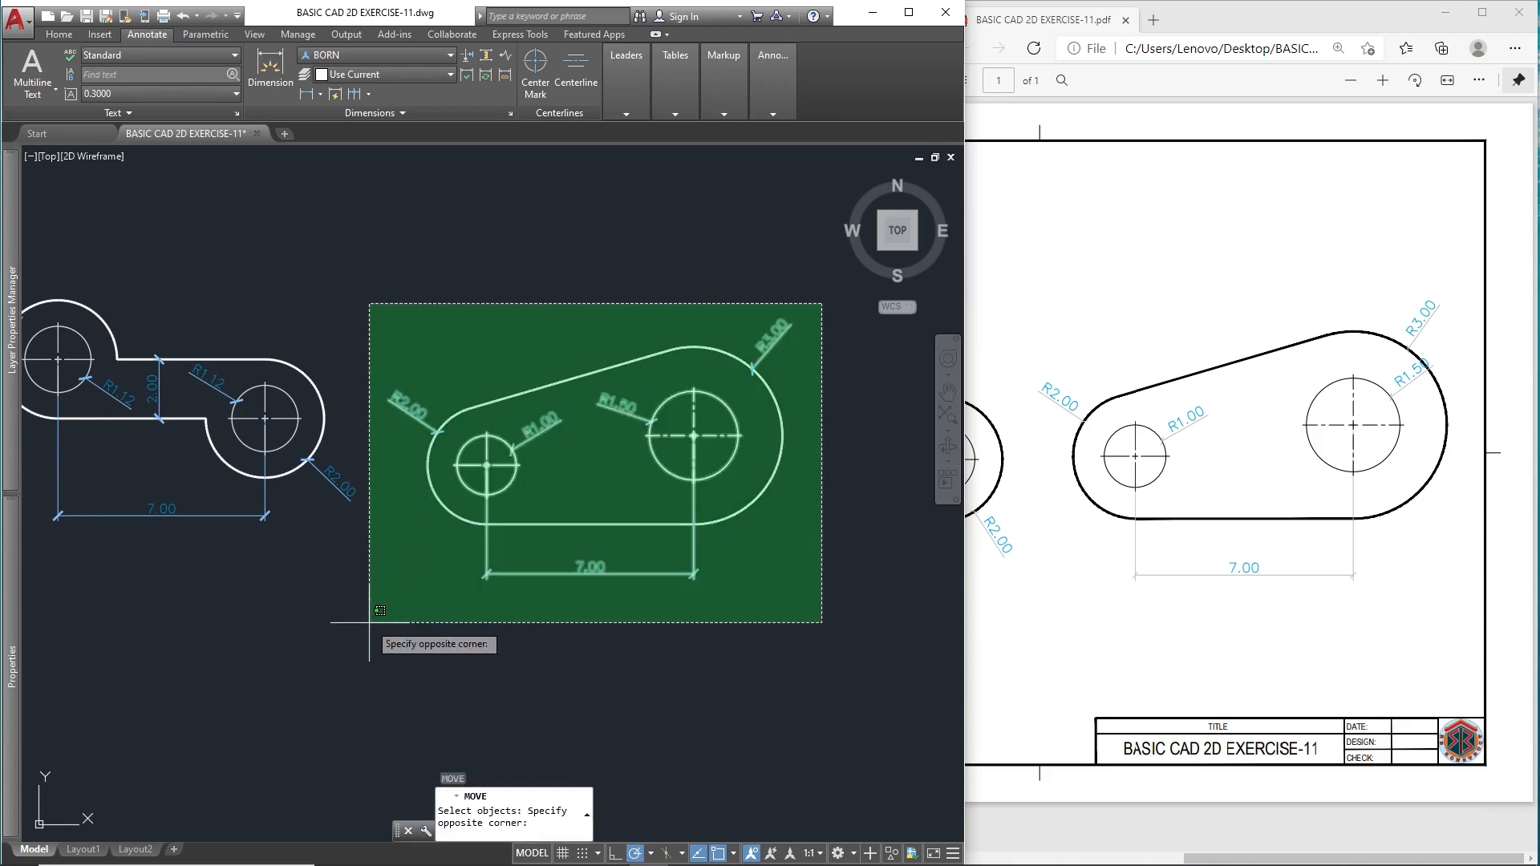
{"action": "left_click", "coordinate": [370, 622]}
{"action": "key", "text": "Return"}
{"action": "left_click", "coordinate": [392, 639]}
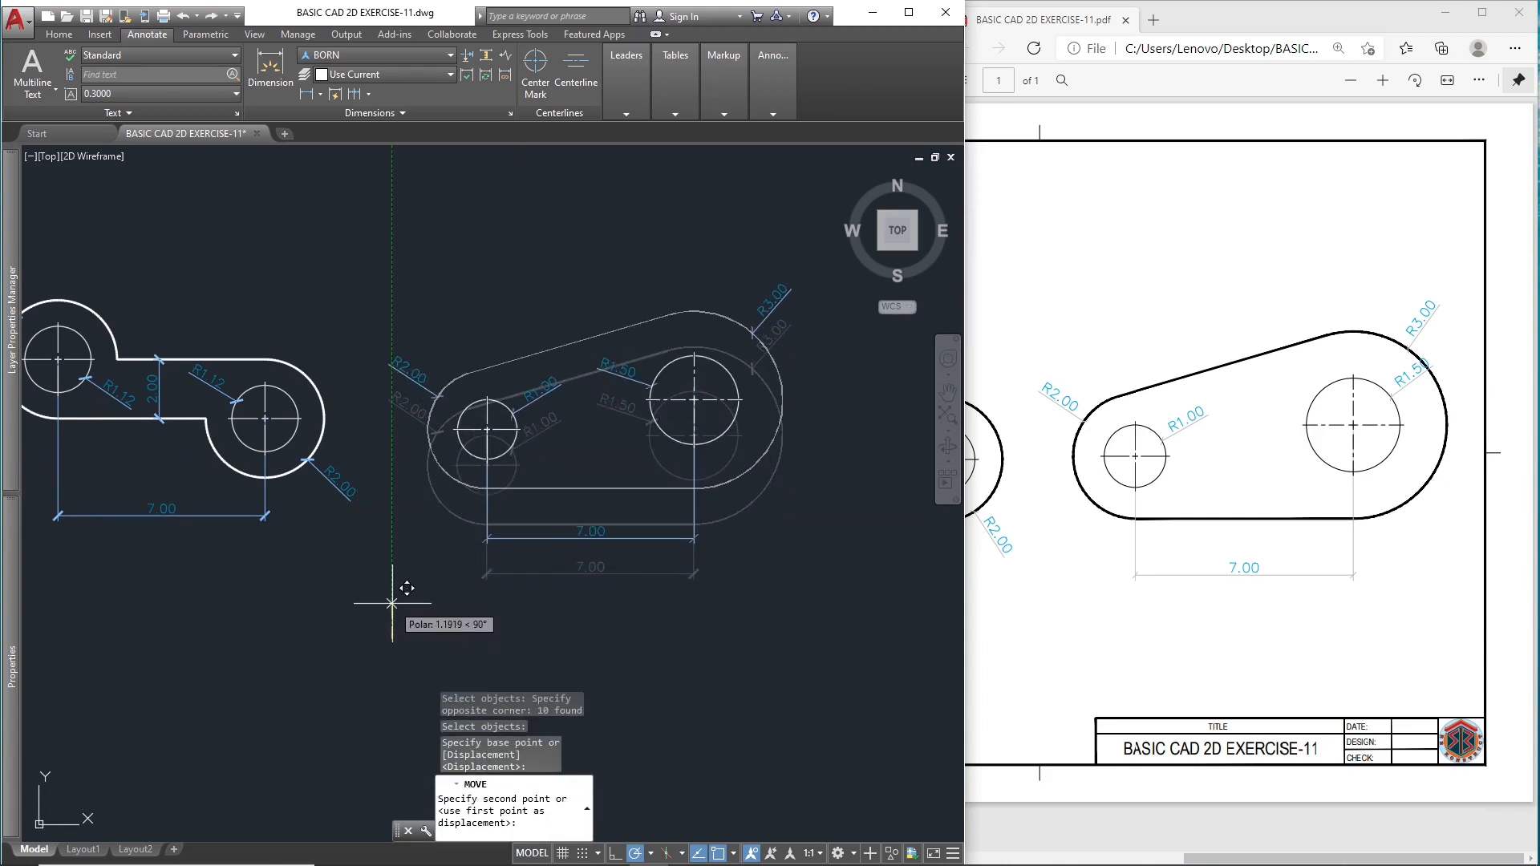
{"action": "left_click", "coordinate": [392, 603]}
{"action": "middle_click_drag", "start_coordinate": [345, 602], "coordinate": [435, 630]}
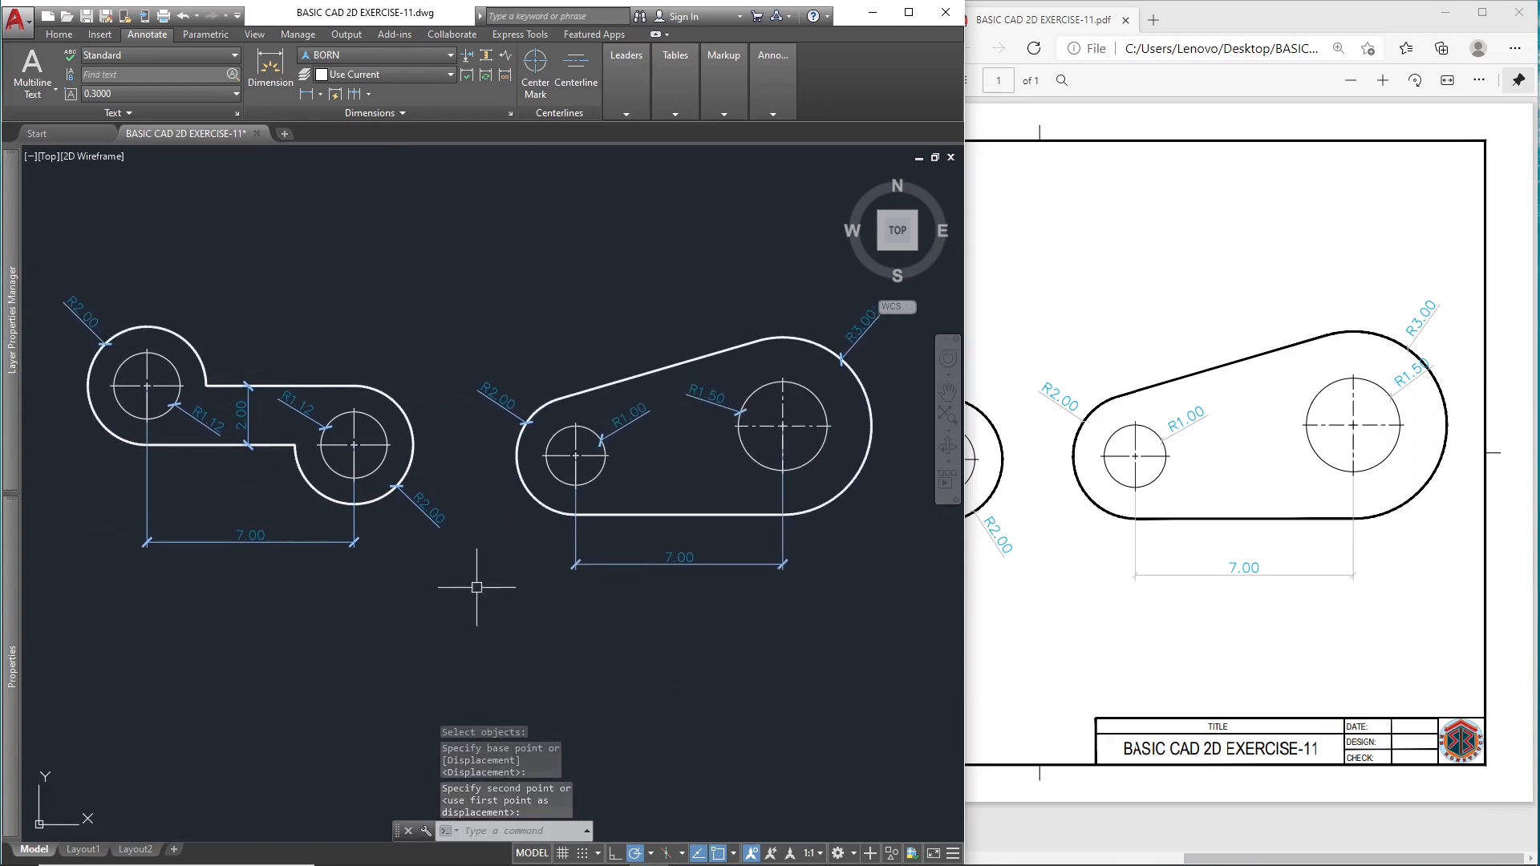
Step: Save the drawing and close both AutoCAD and the reference PDF
{"action": "middle_click_drag", "start_coordinate": [620, 606], "coordinate": [607, 615]}
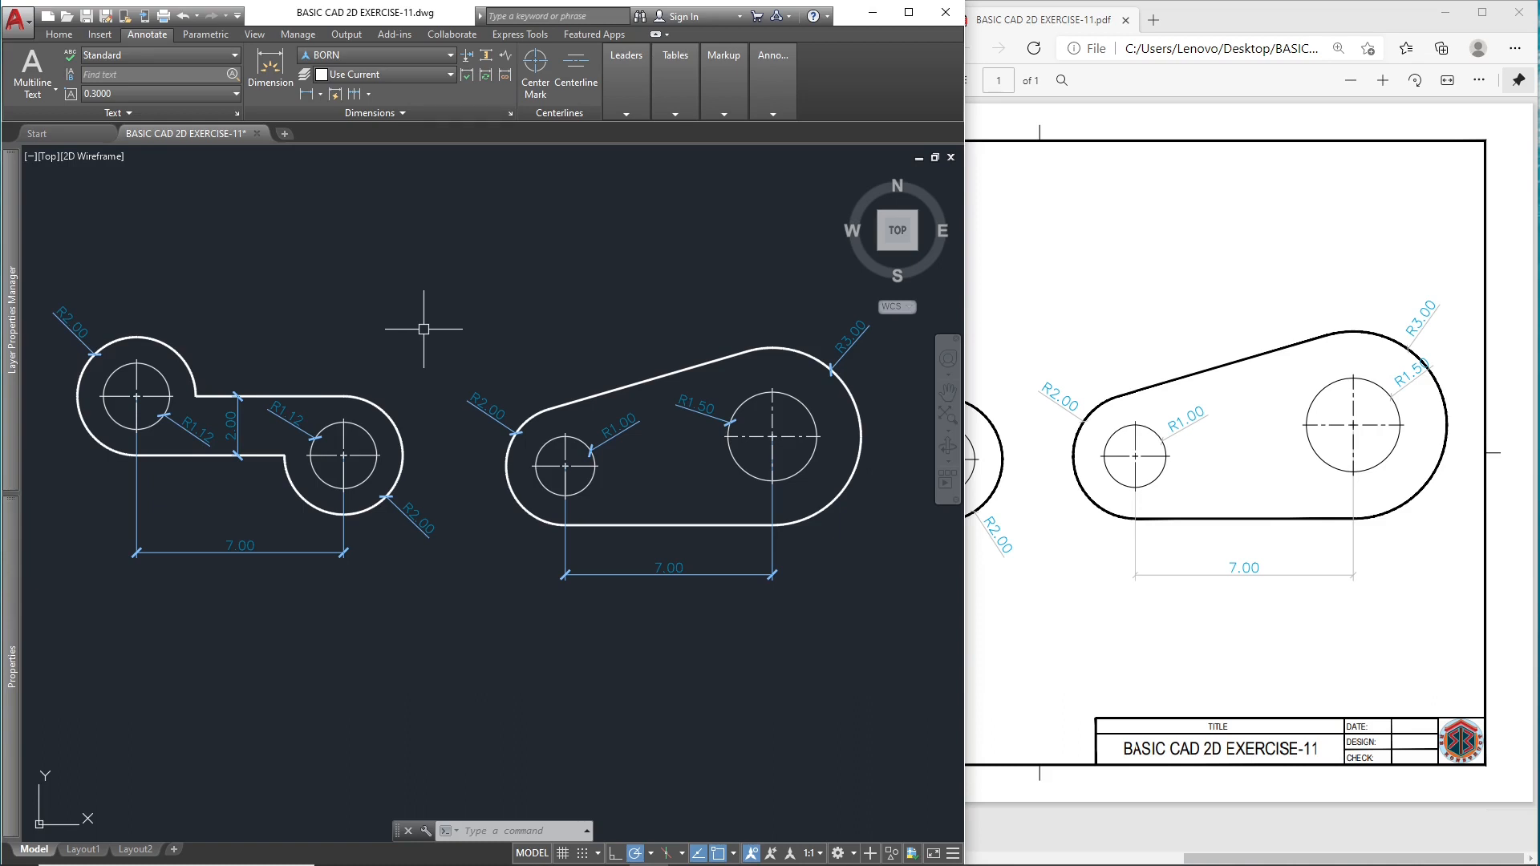
{"action": "middle_click_drag", "start_coordinate": [544, 372], "coordinate": [535, 378]}
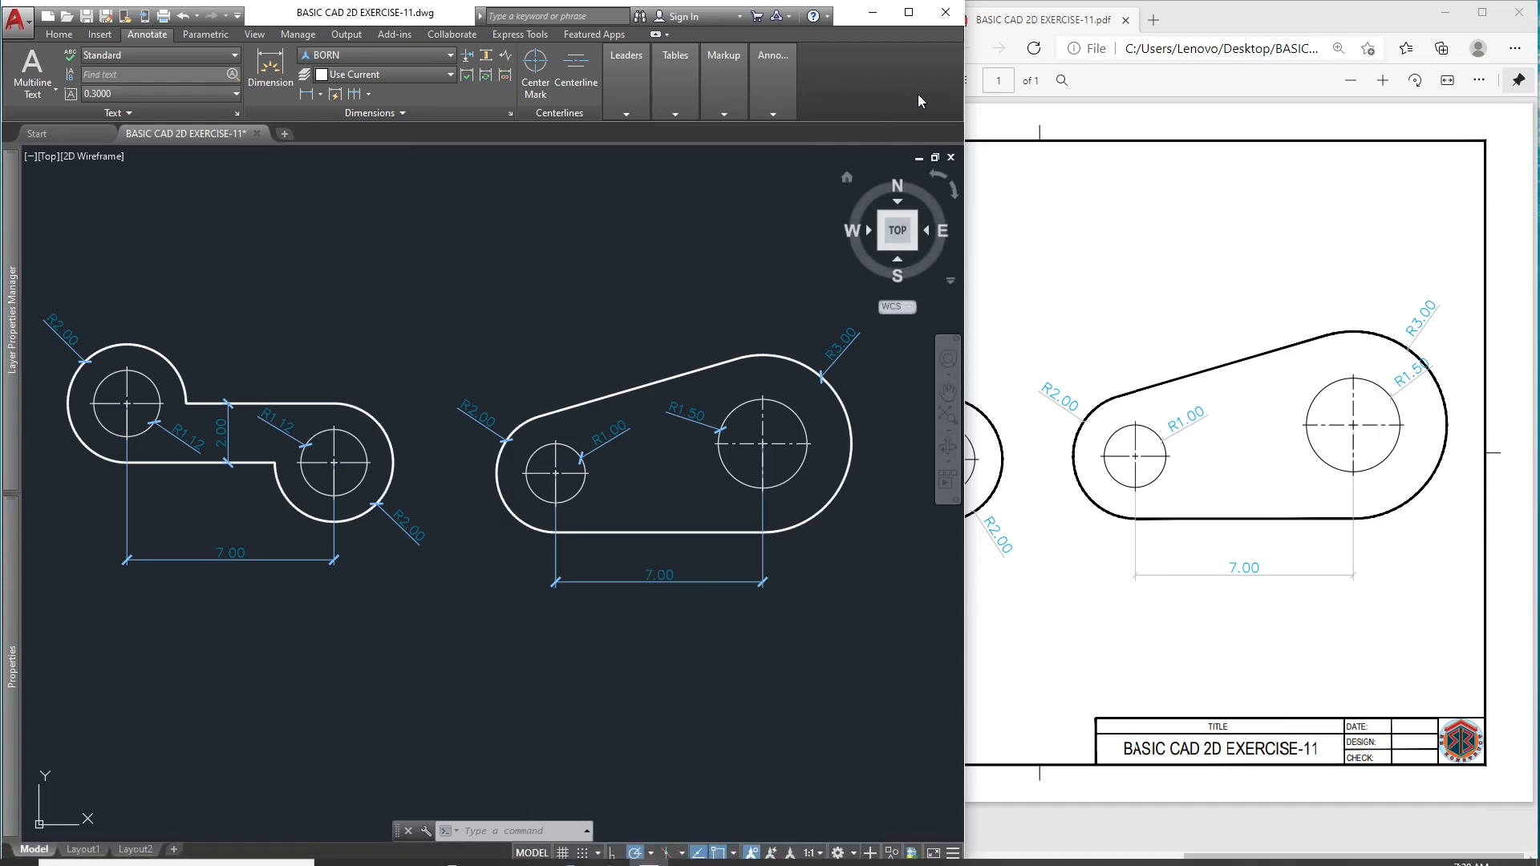
{"action": "left_click", "coordinate": [90, 21]}
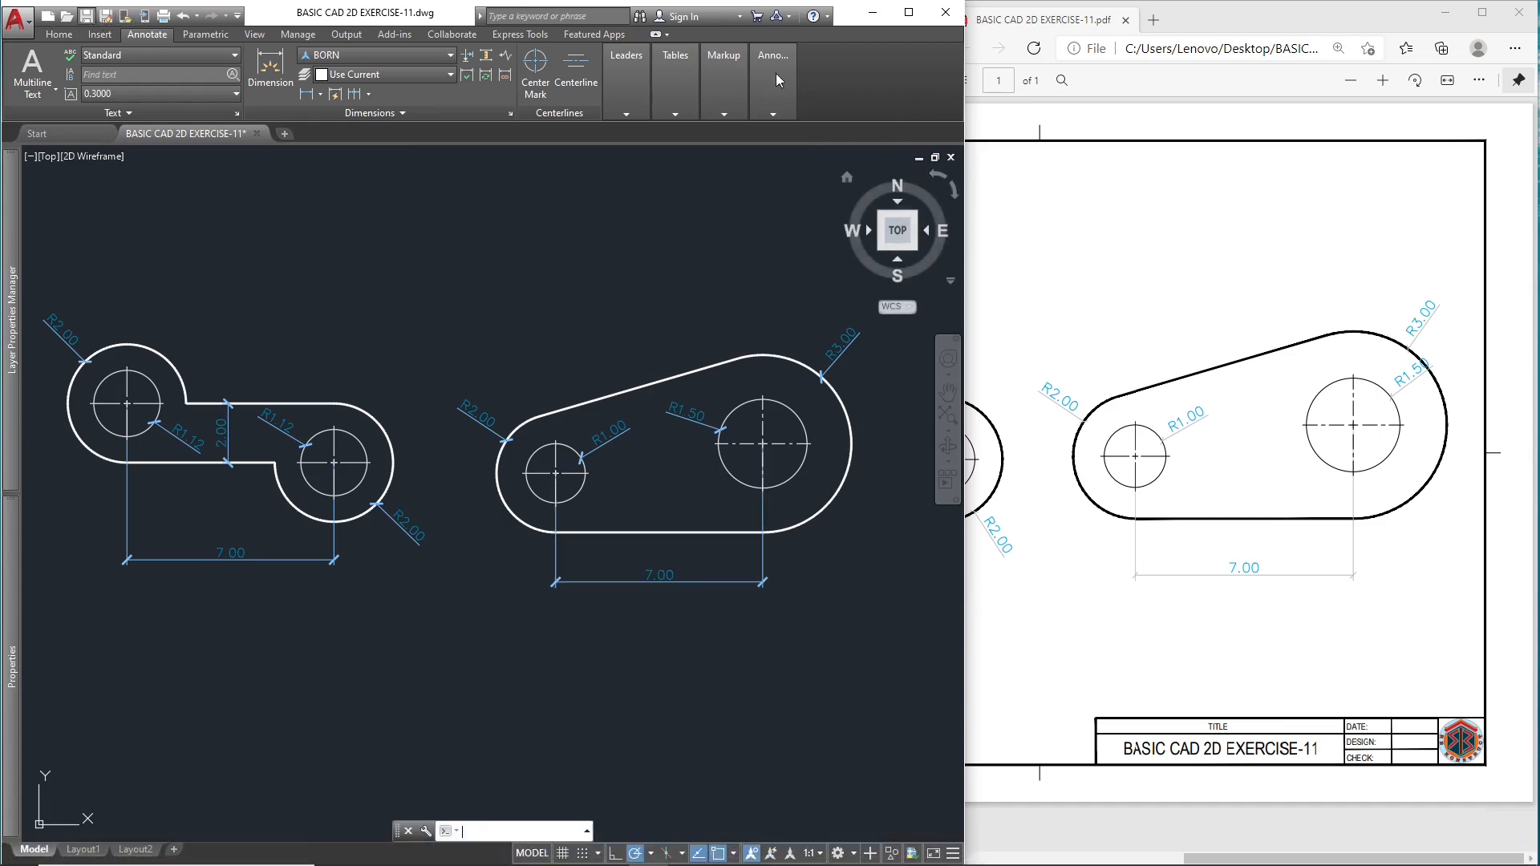
{"action": "left_click", "coordinate": [947, 14]}
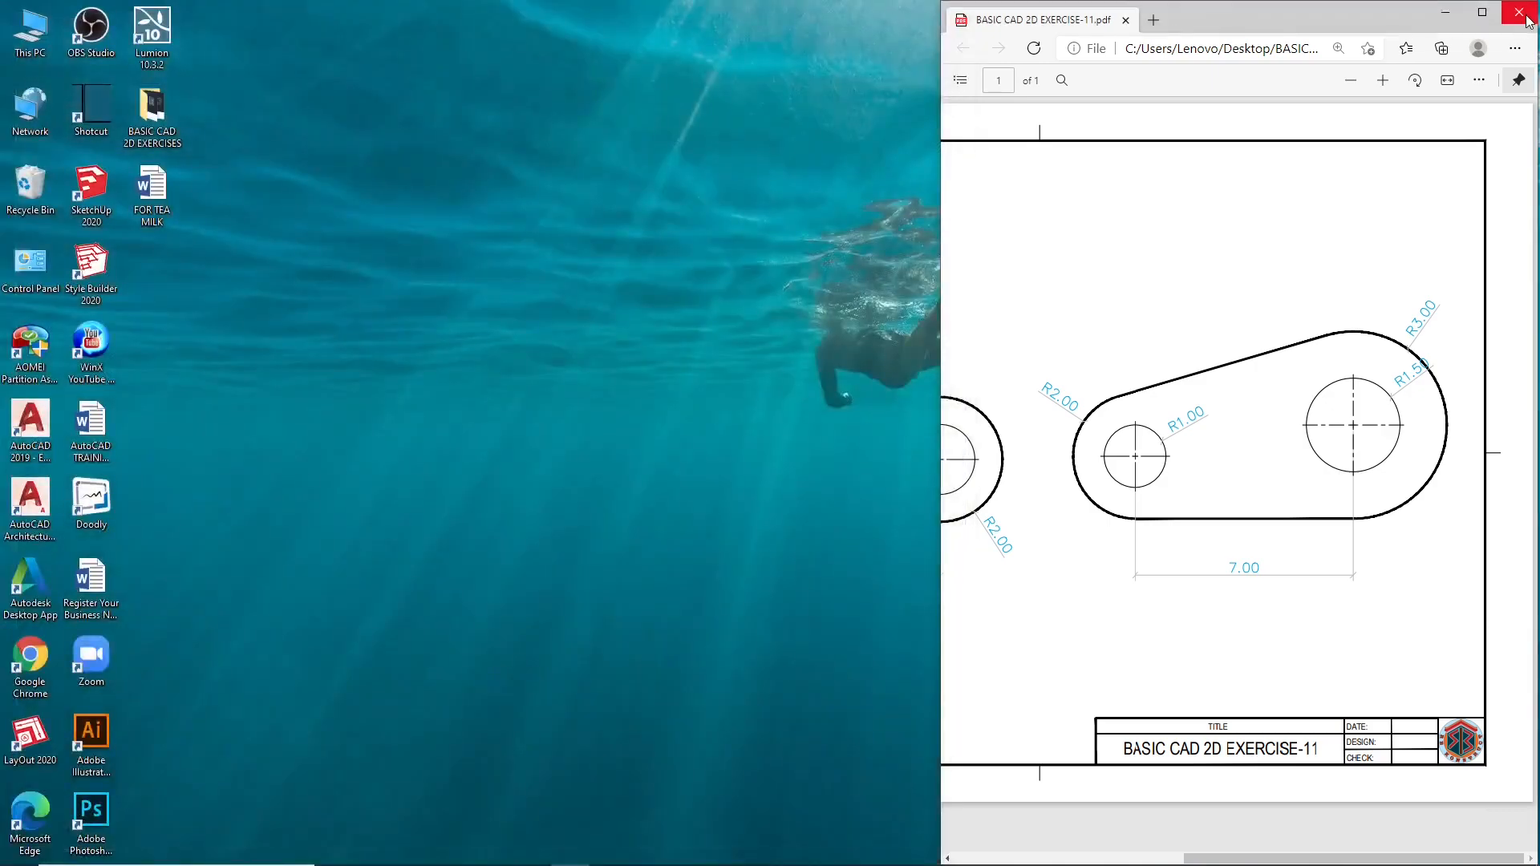
{"action": "left_click", "coordinate": [1520, 14]}
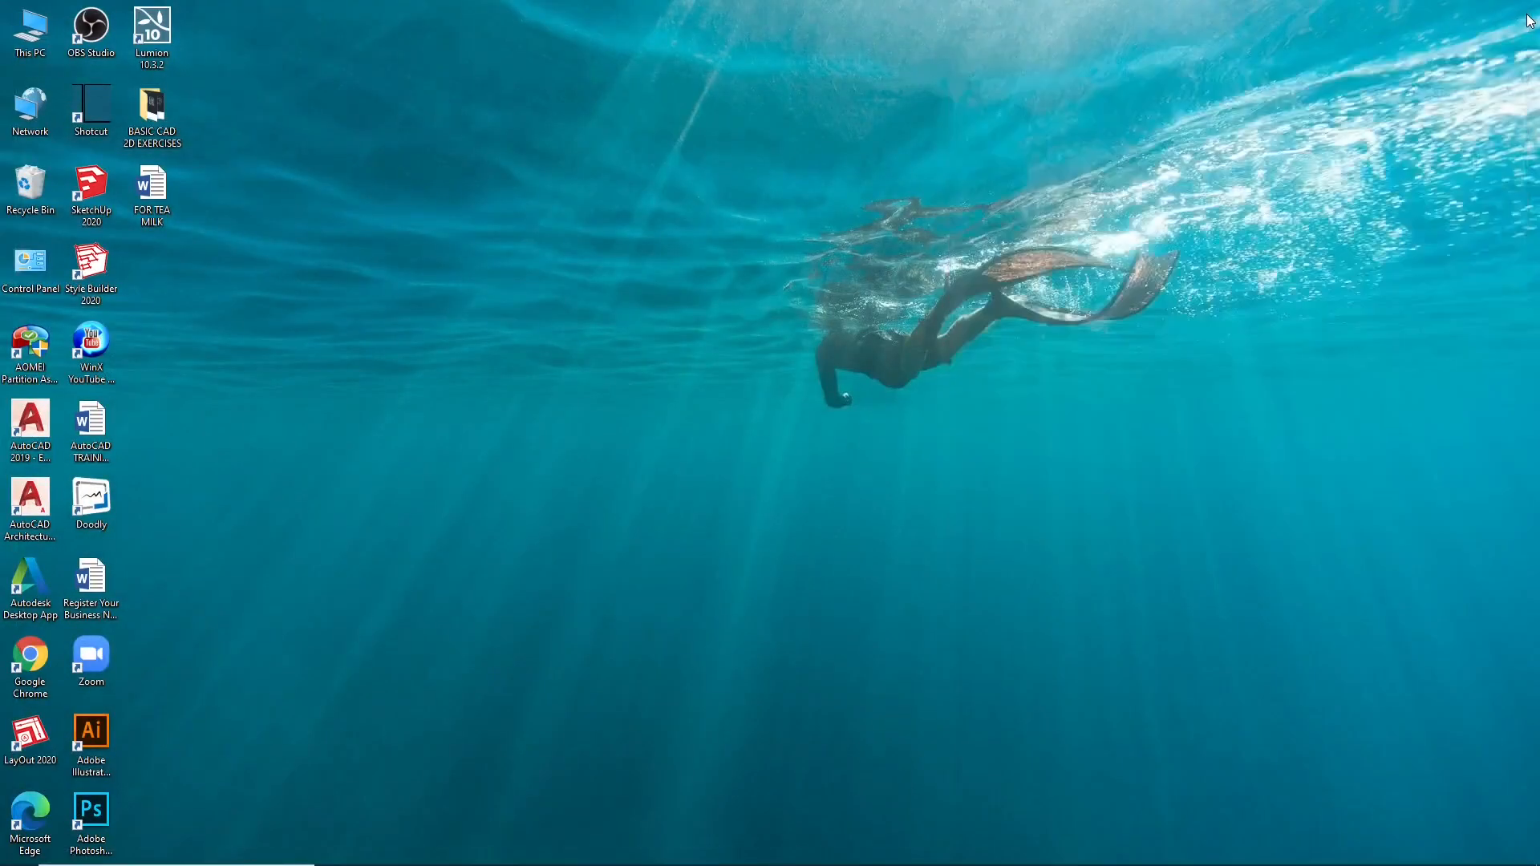